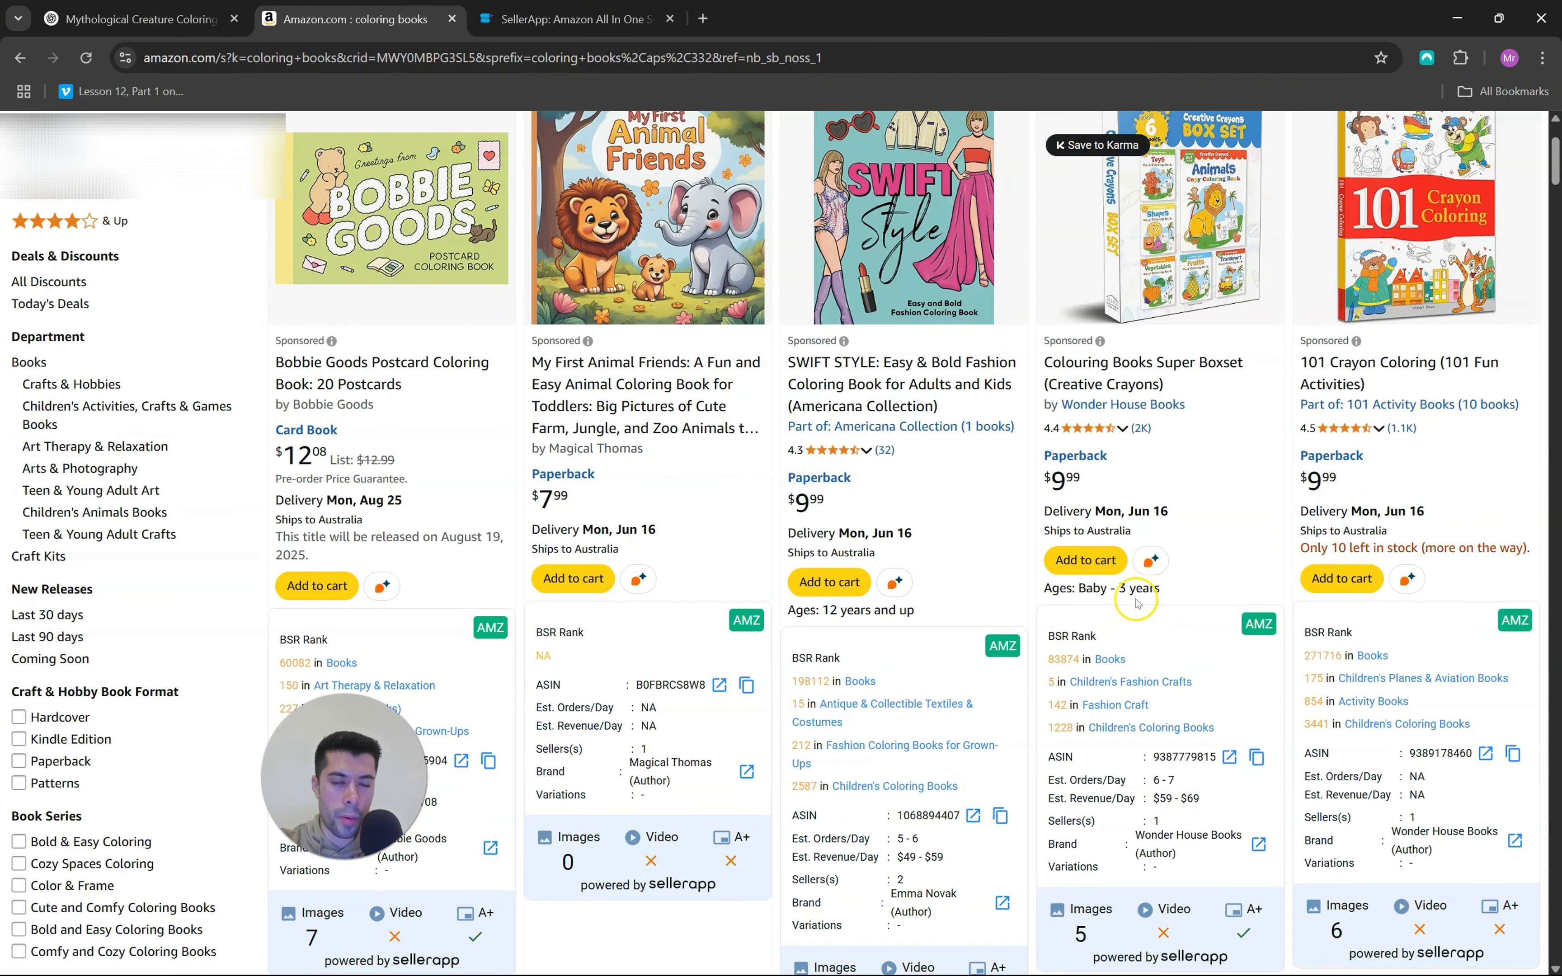
Examine the SellerApp website and the sales rank, order and revenue estimates under the Amazon results for coloring books
click(568, 18)
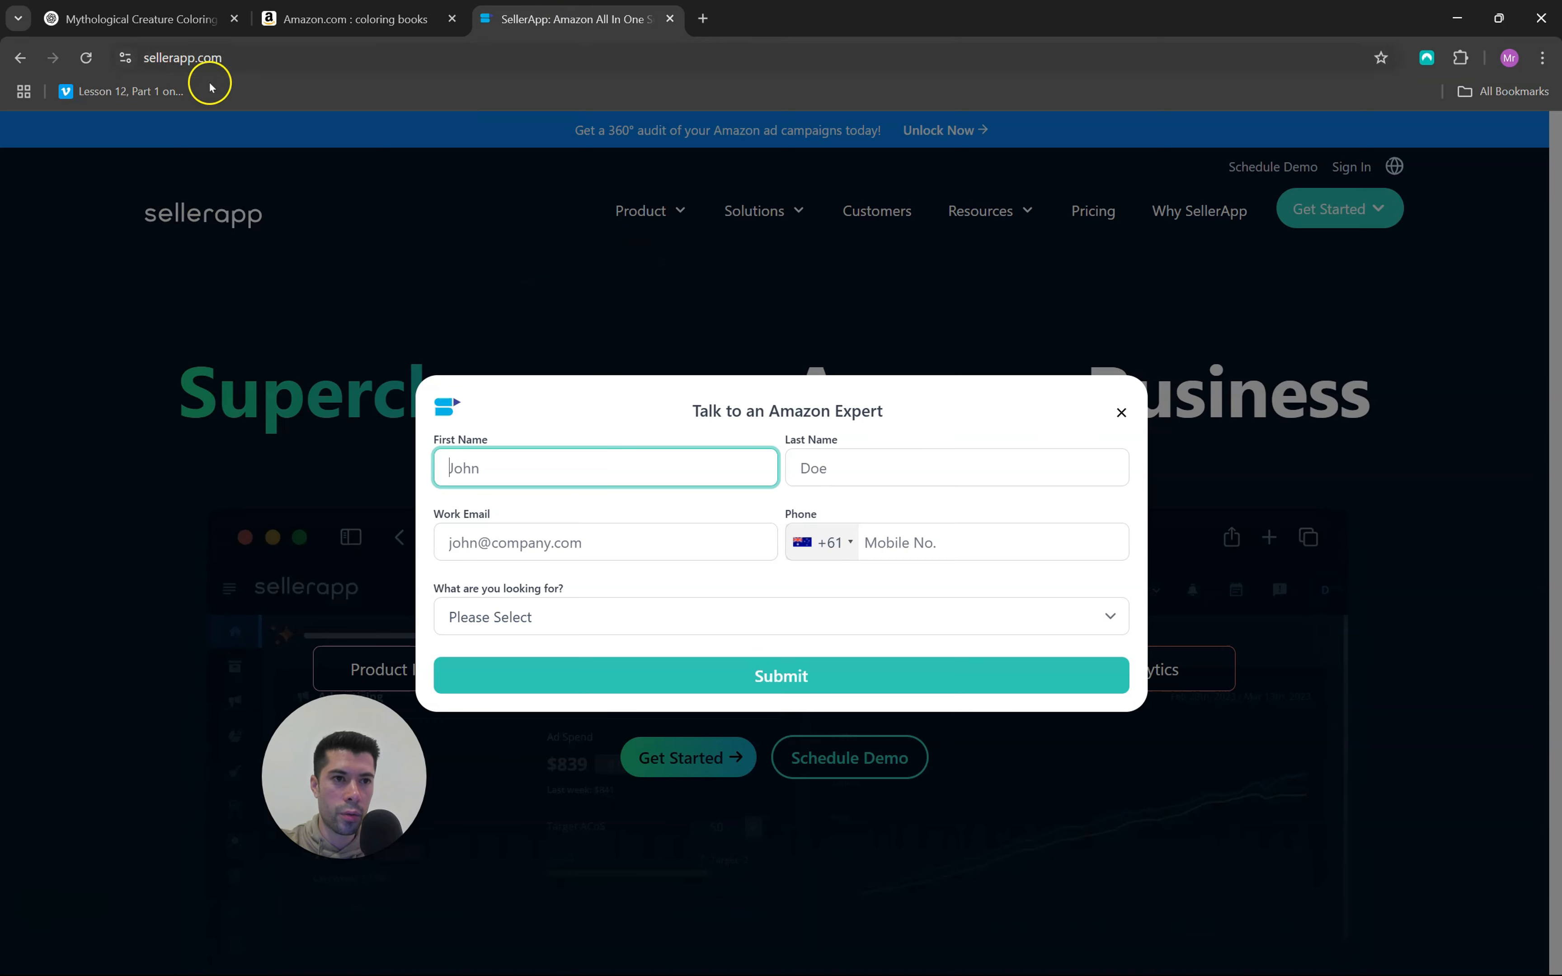
click(353, 20)
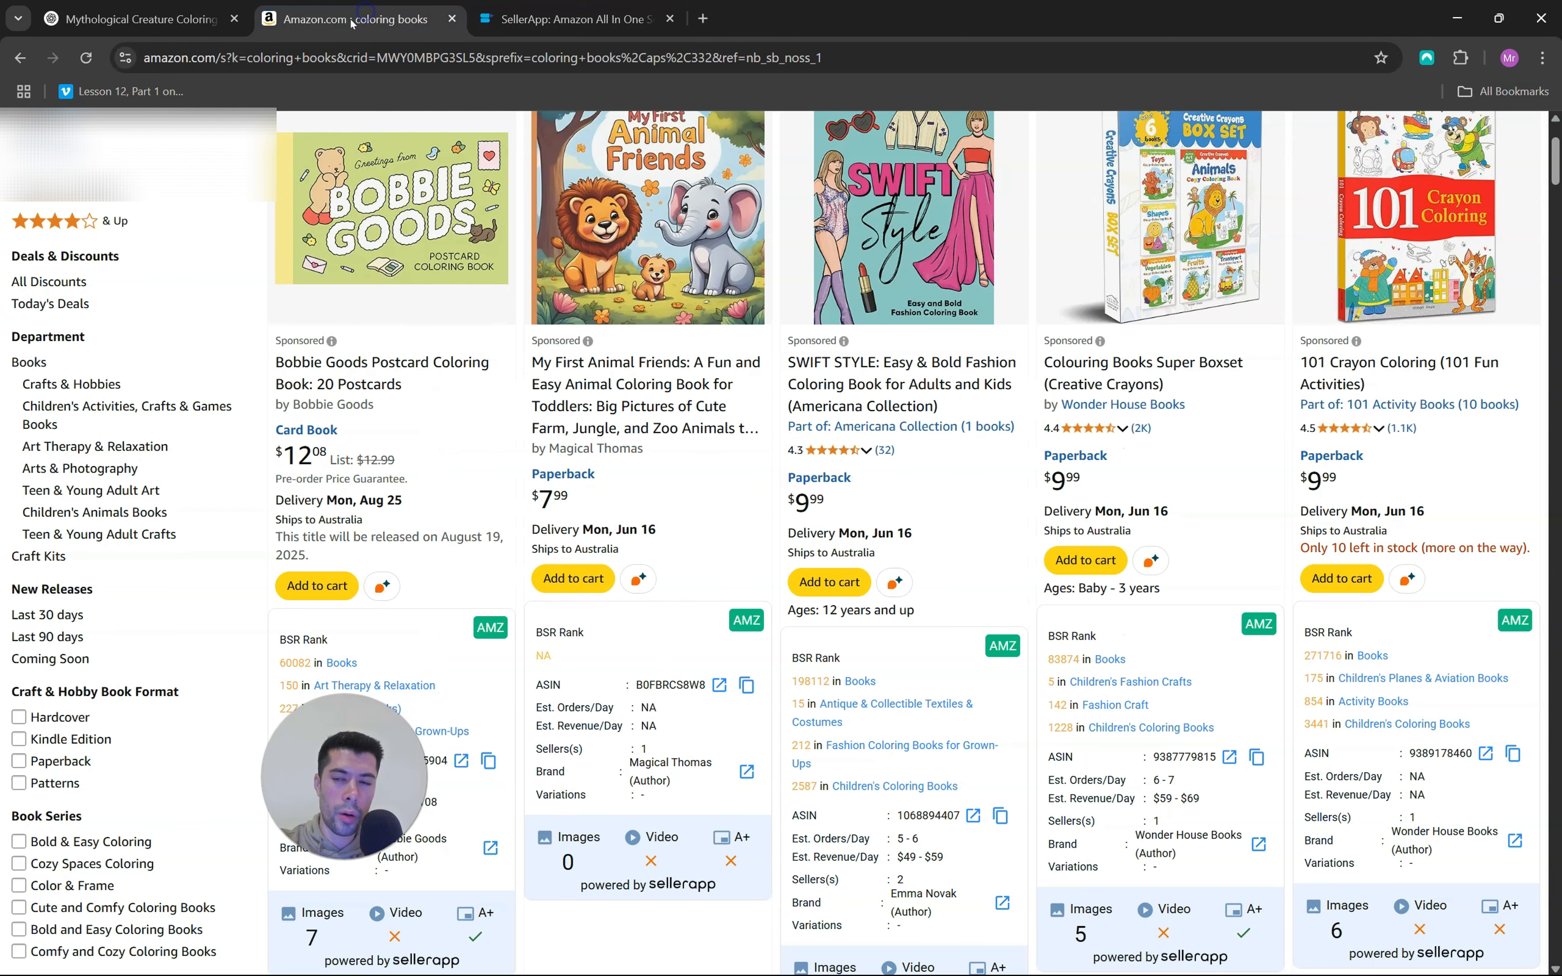
scroll(1032, 387, down, 3)
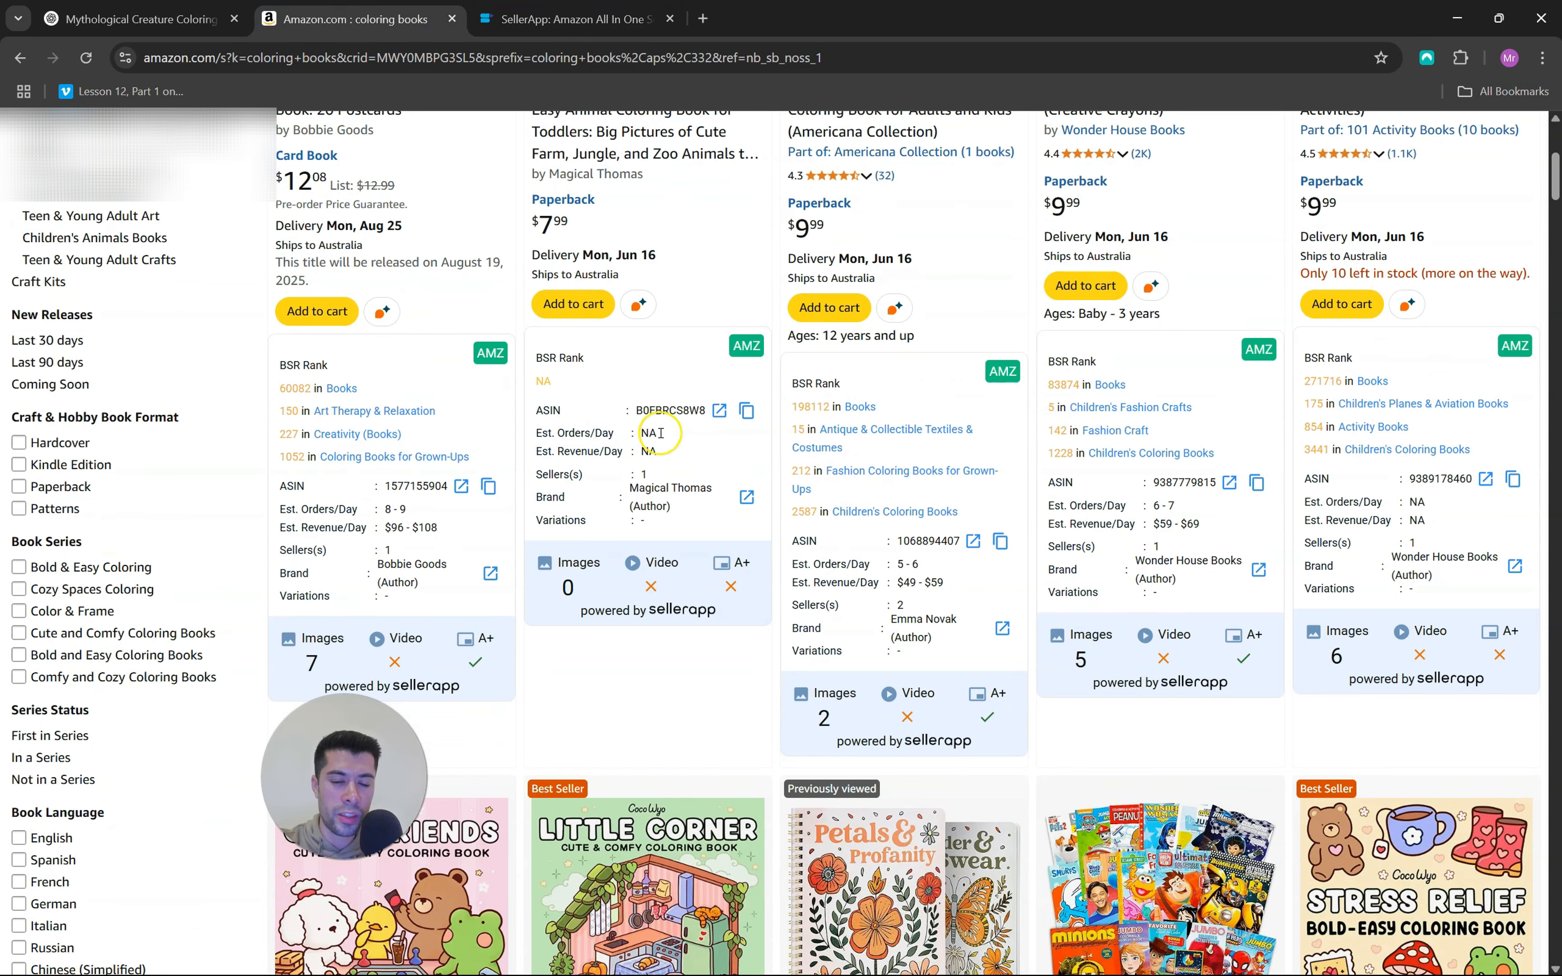
scroll(710, 400, up, 7)
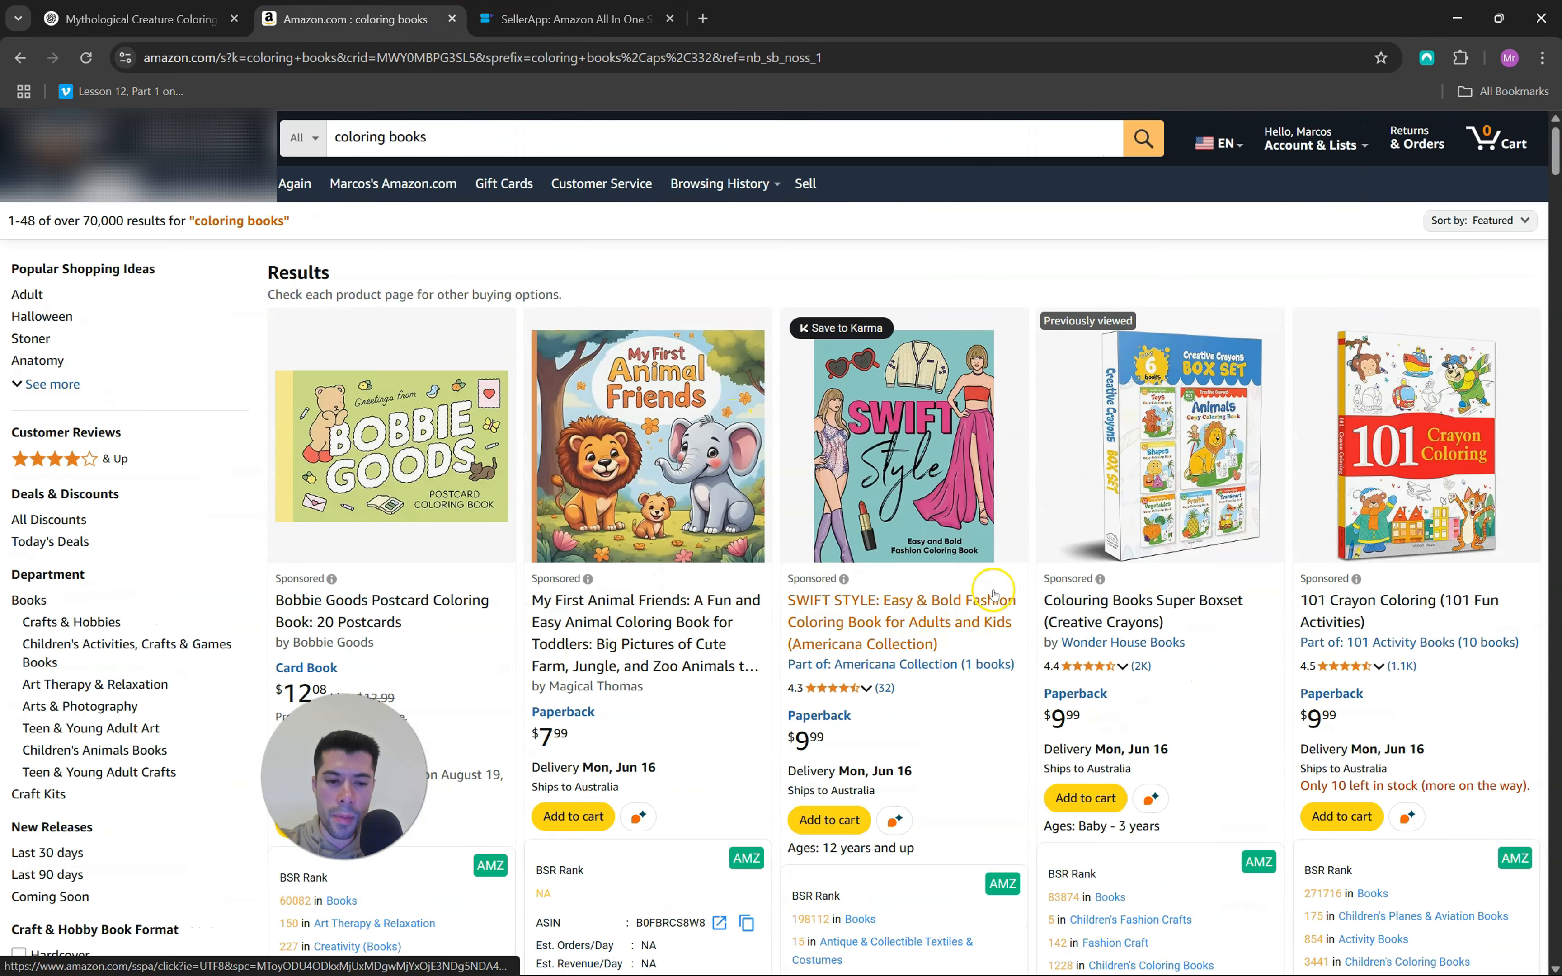
scroll(994, 587, down, 6)
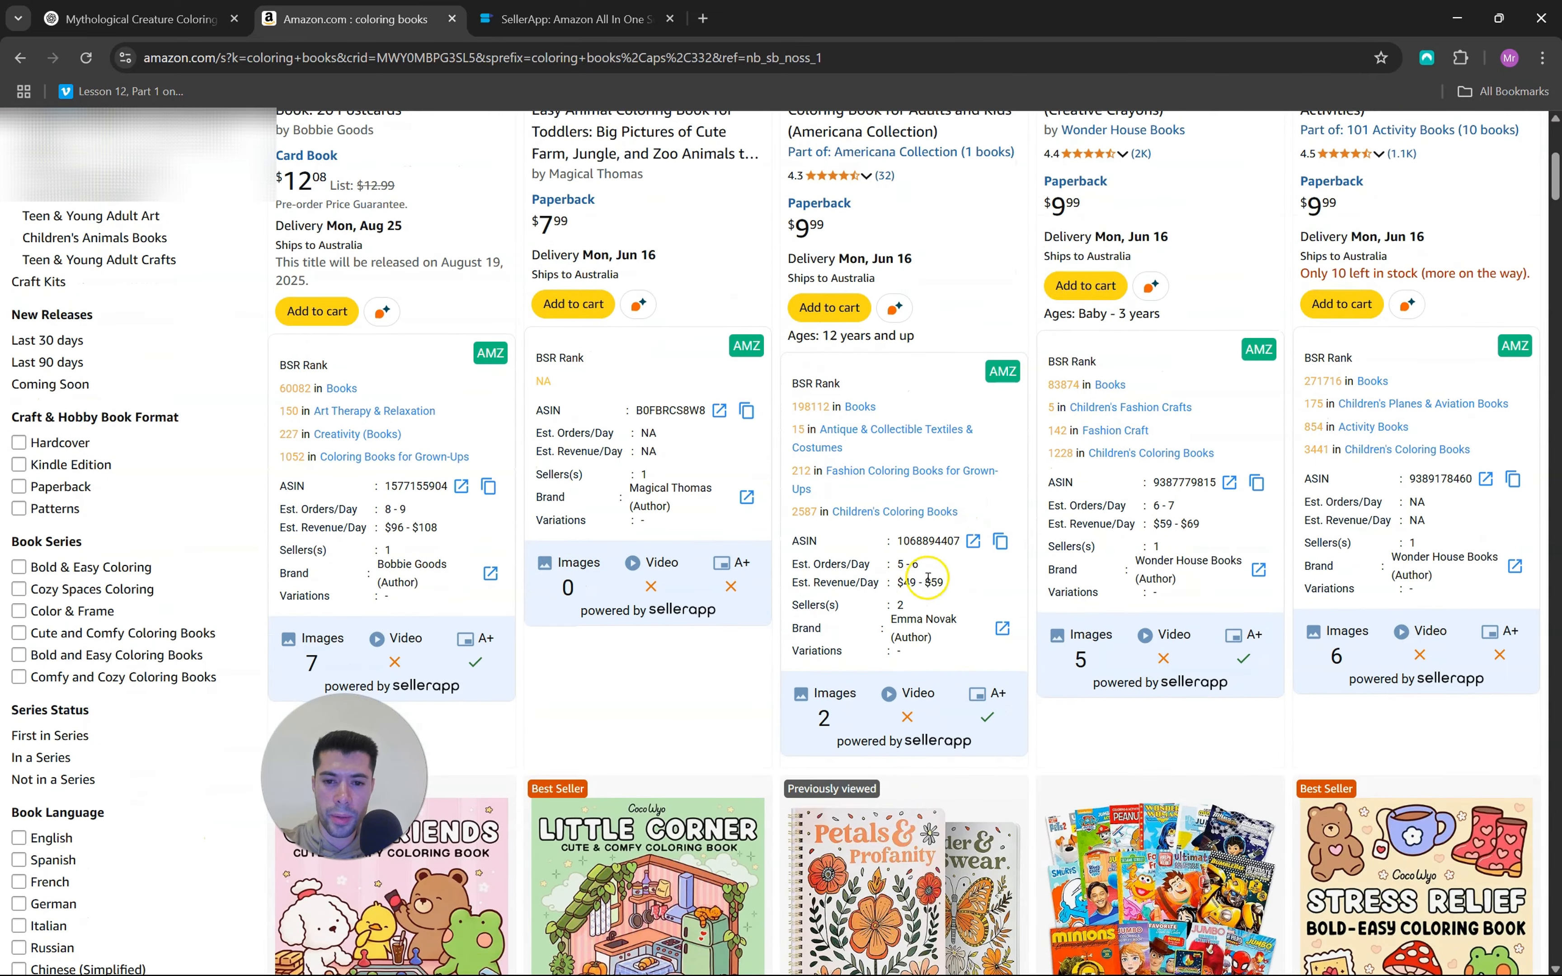
scroll(951, 581, down, 5)
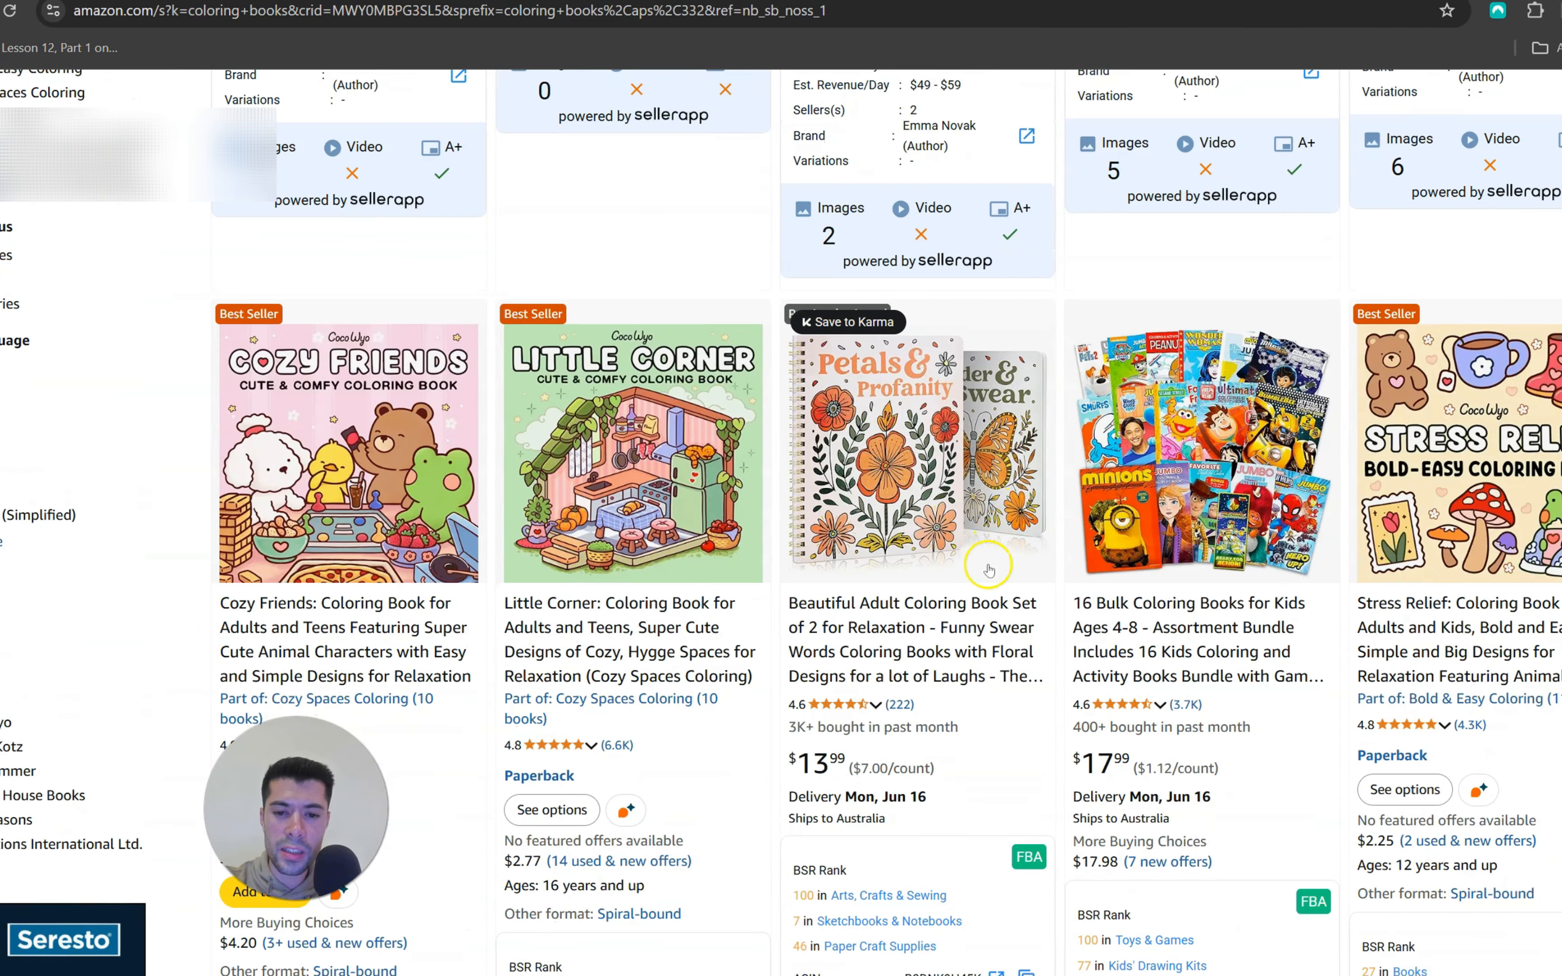
Switch to the Word document and review the prompt considerations: image categories, age group and number of images
mouse_move(1187, 974)
click(1217, 936)
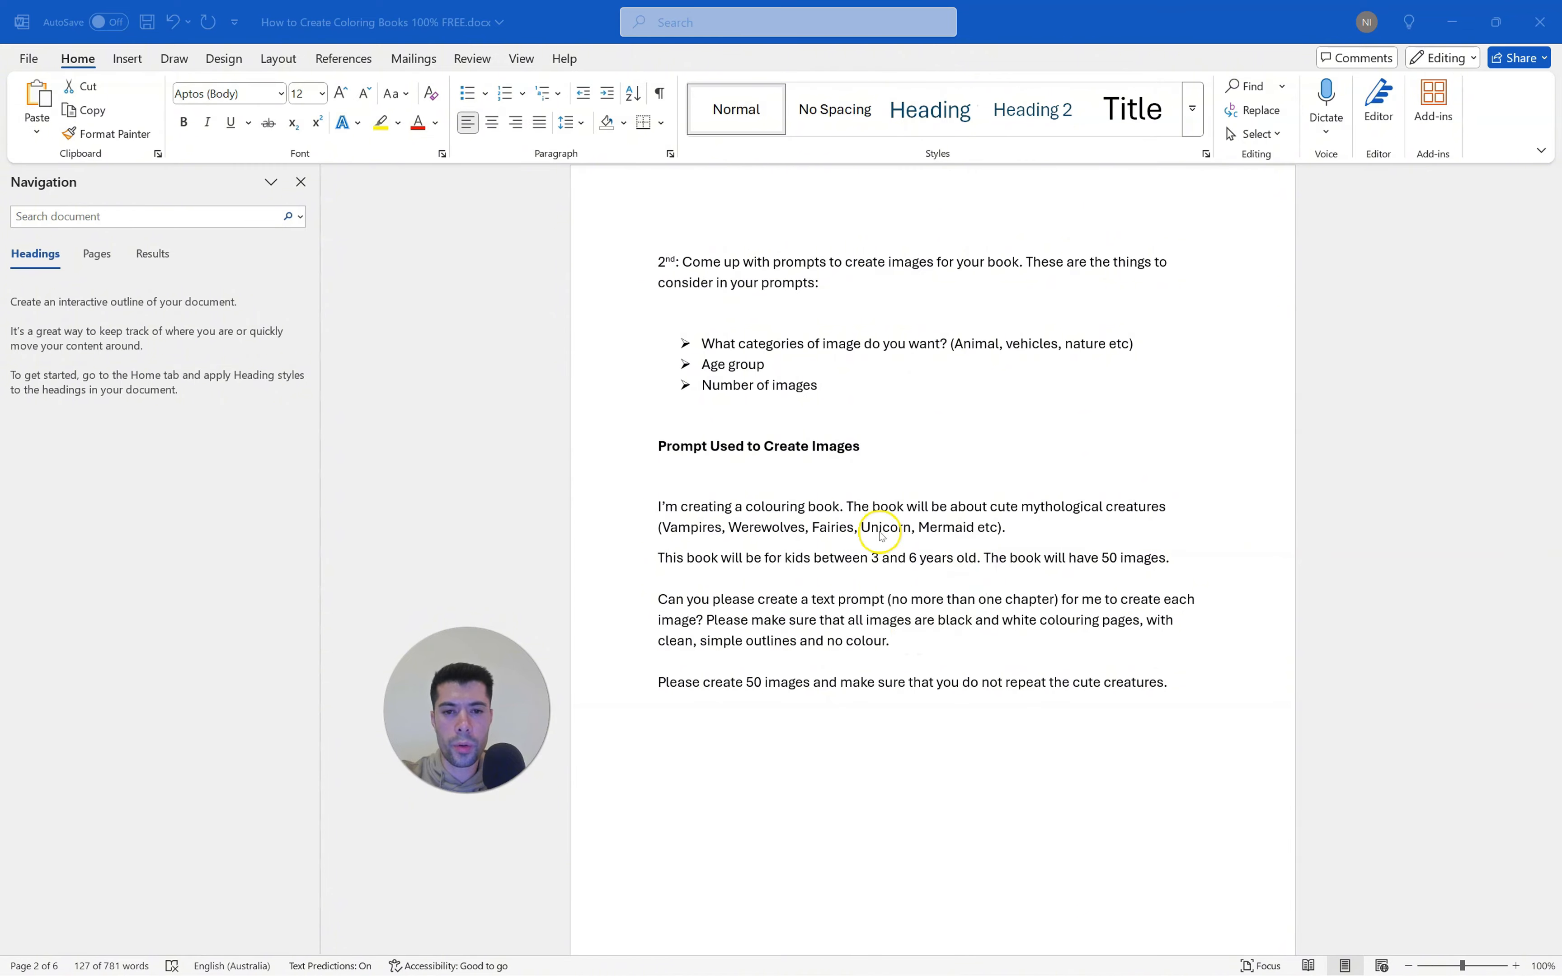
click(847, 385)
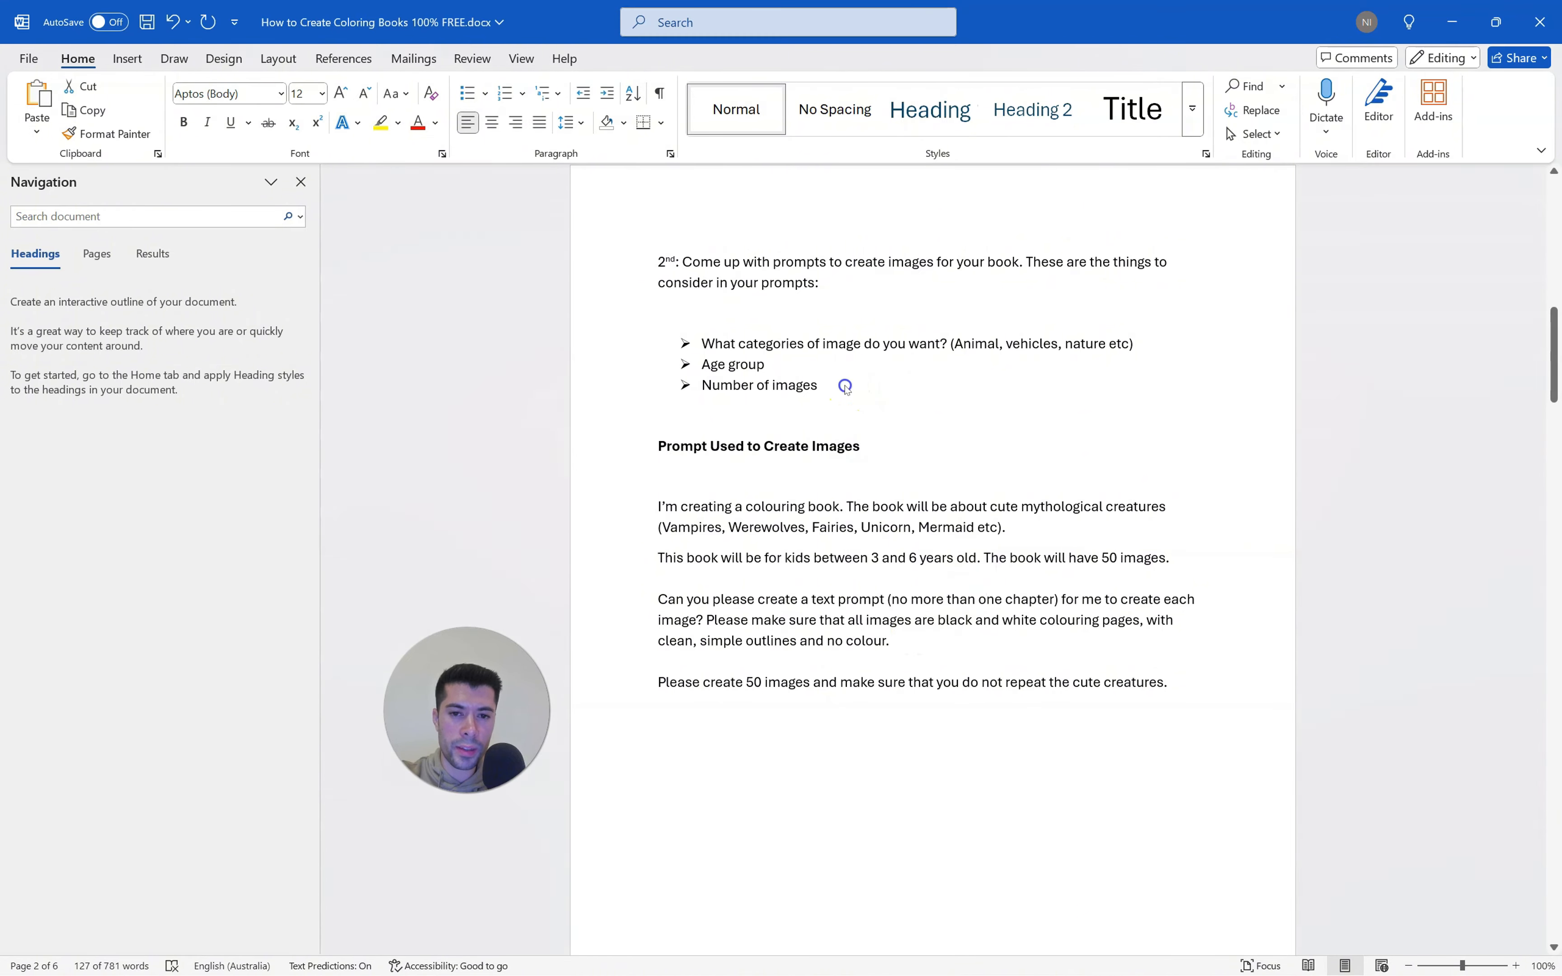
drag(838, 384, 704, 345)
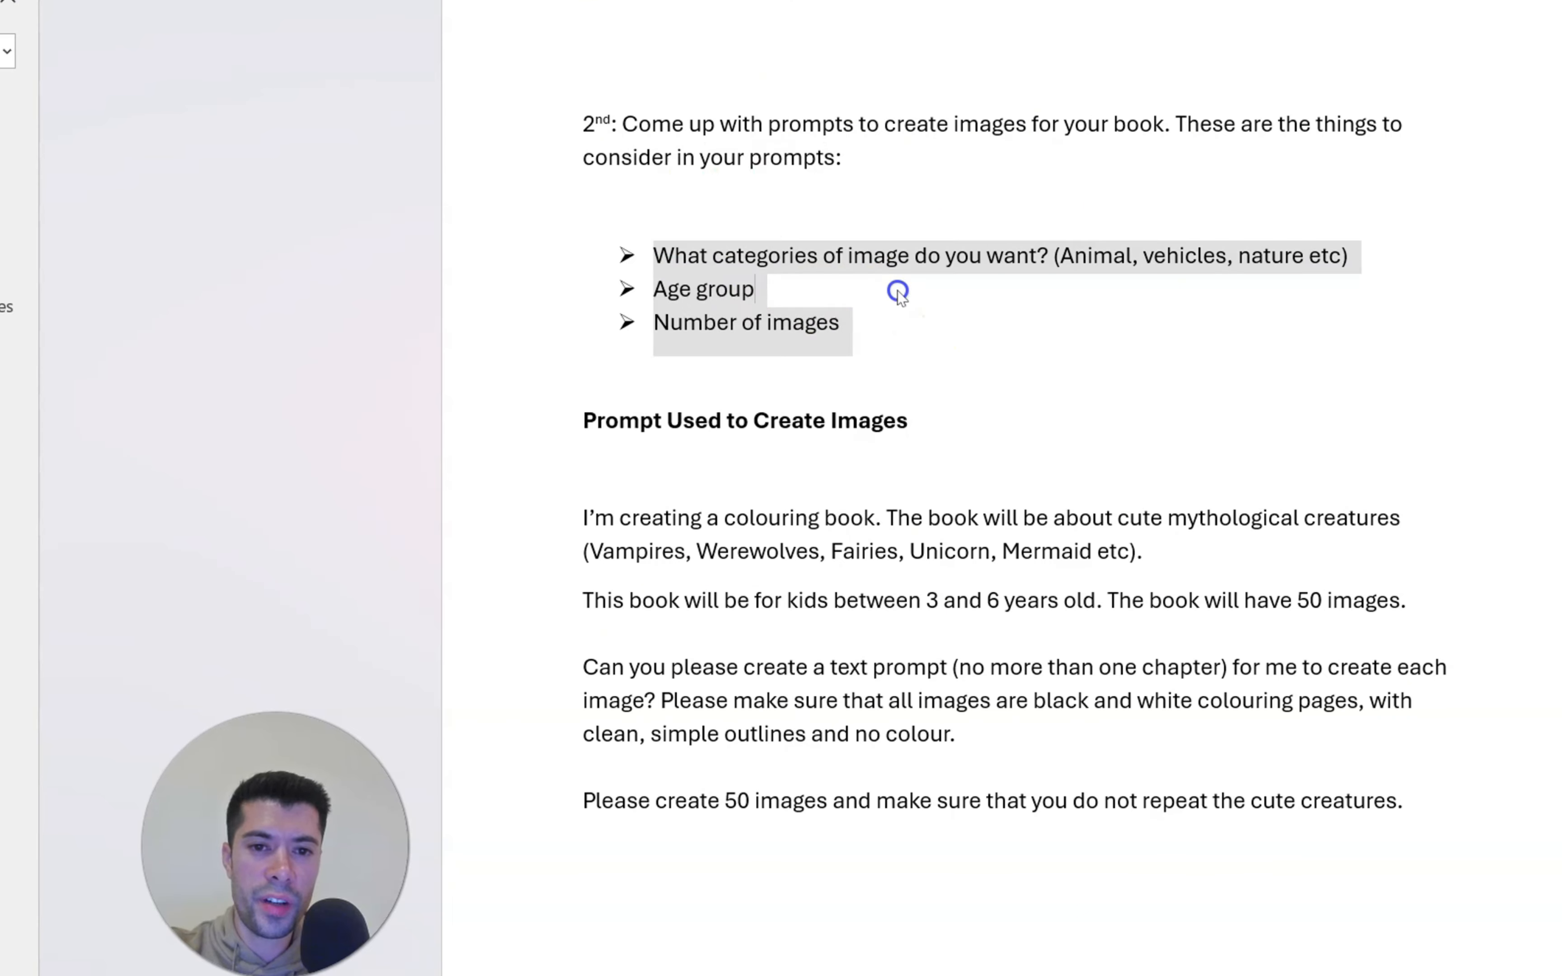
click(854, 366)
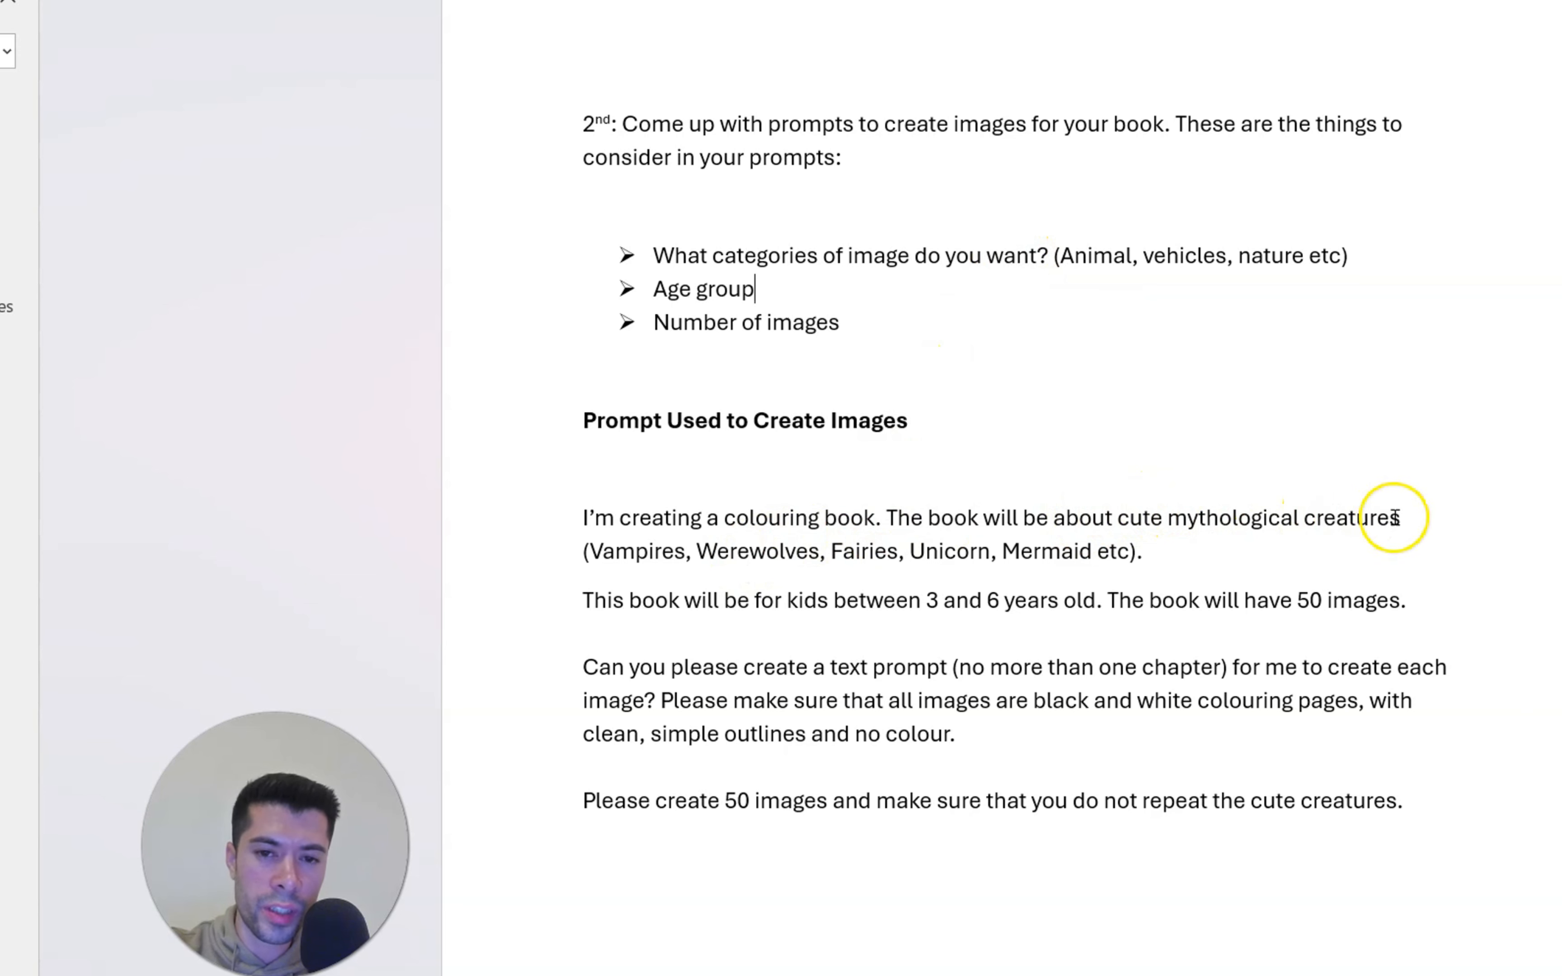
click(769, 295)
drag(769, 296, 659, 289)
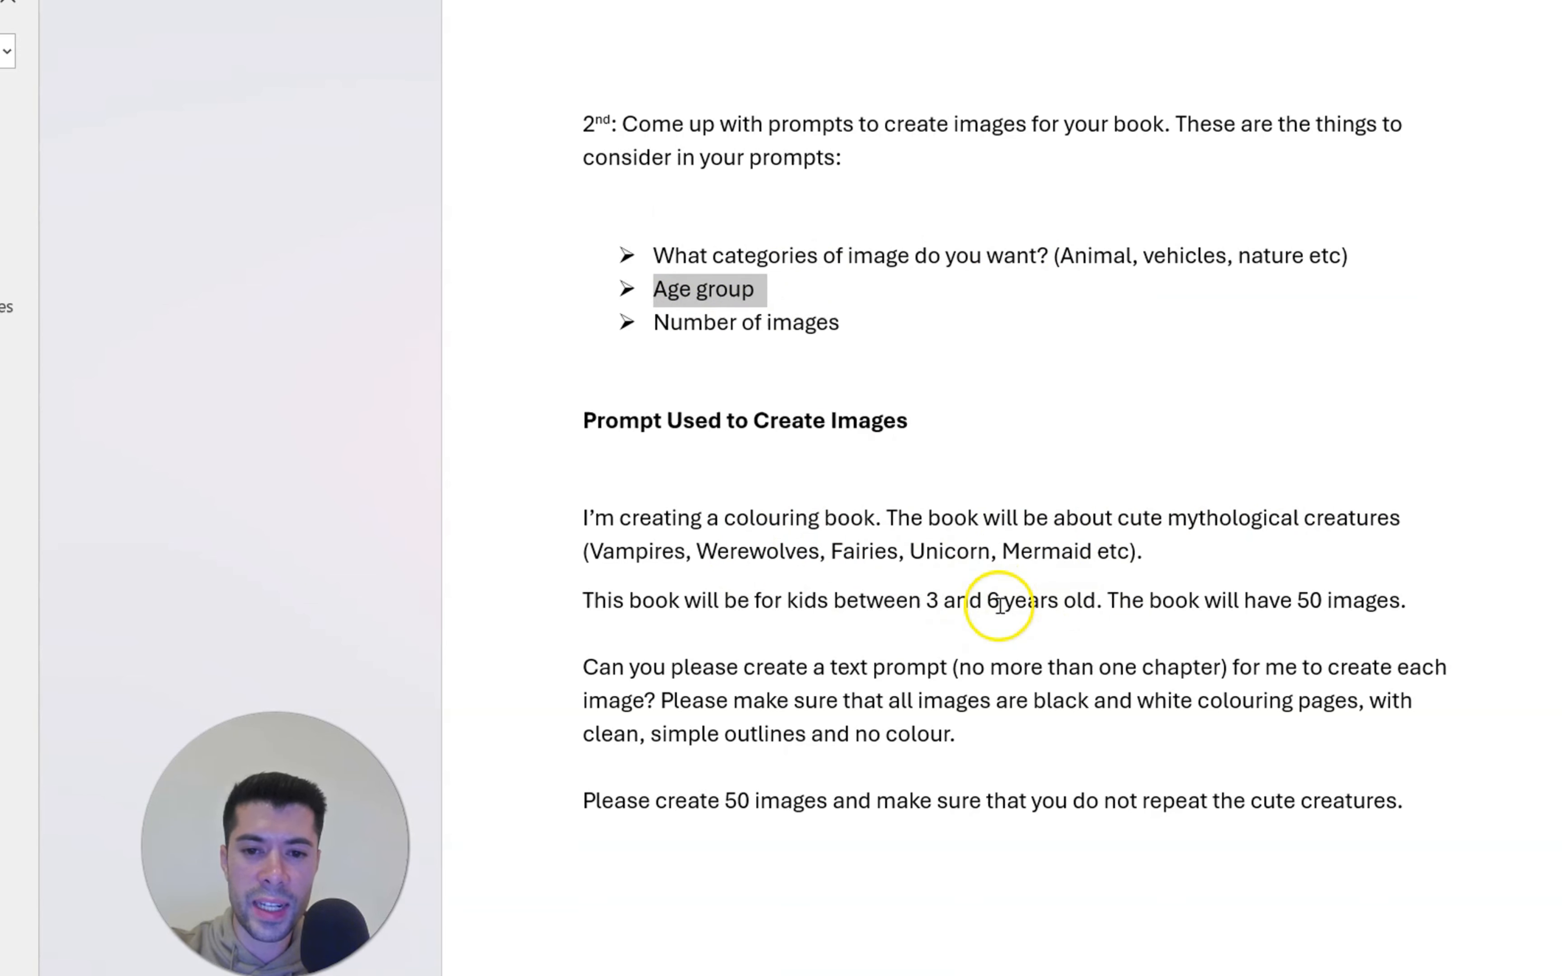
click(875, 321)
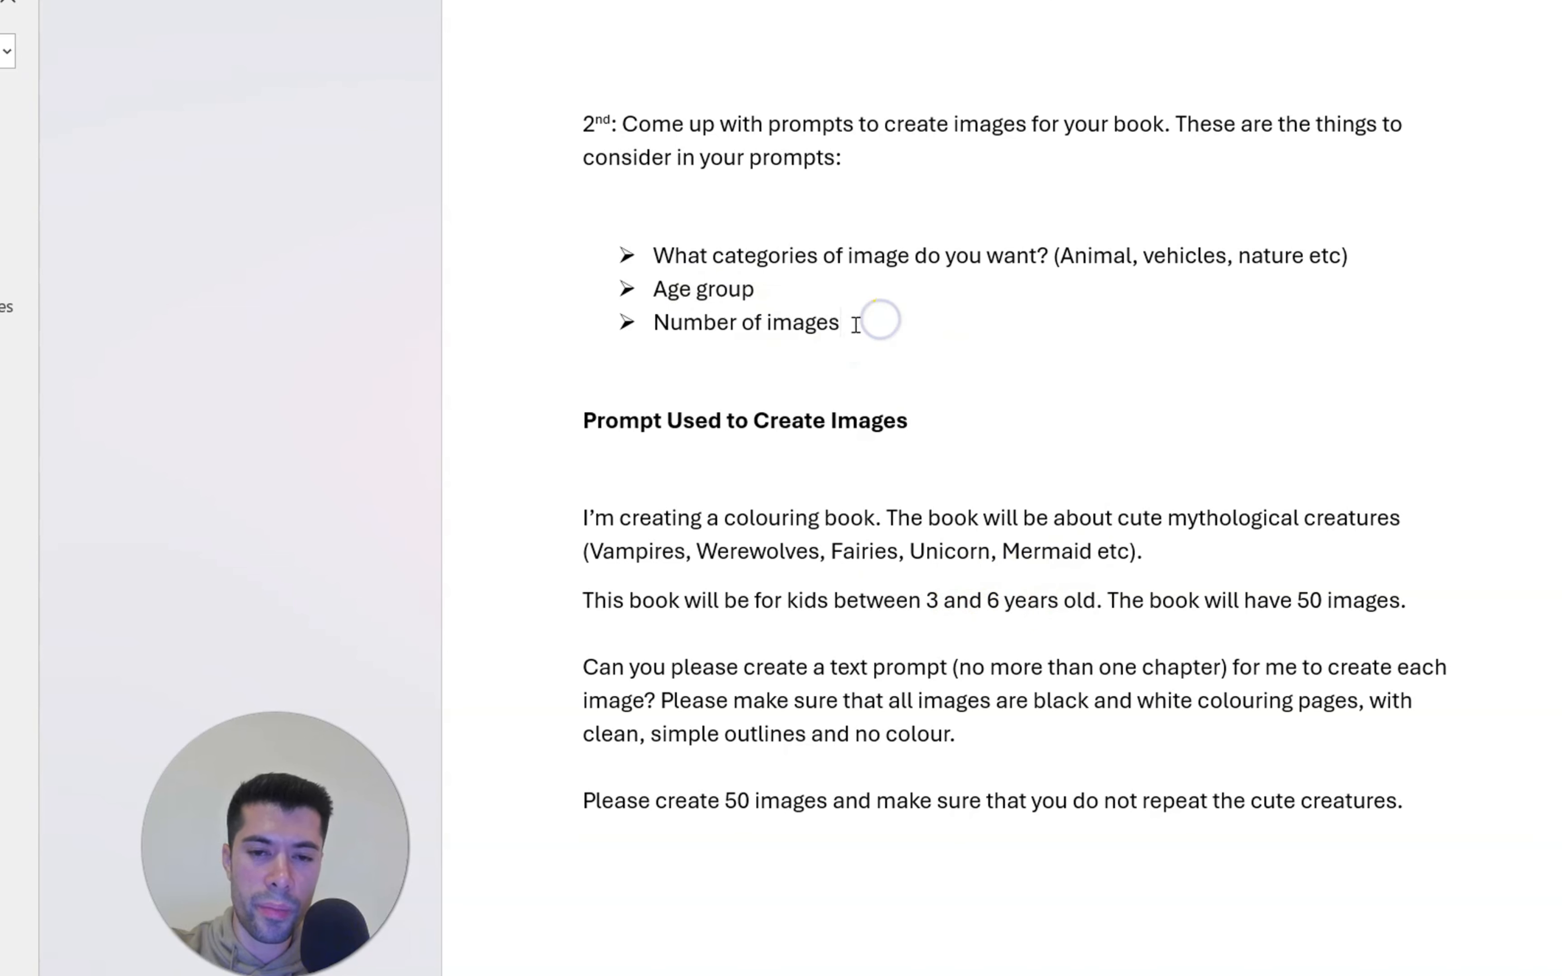
drag(862, 322, 649, 259)
Review the paragraphs of the prompt used to create the images, covering the book's theme, age range, outline style and non-repeating creatures
drag(1410, 601, 604, 520)
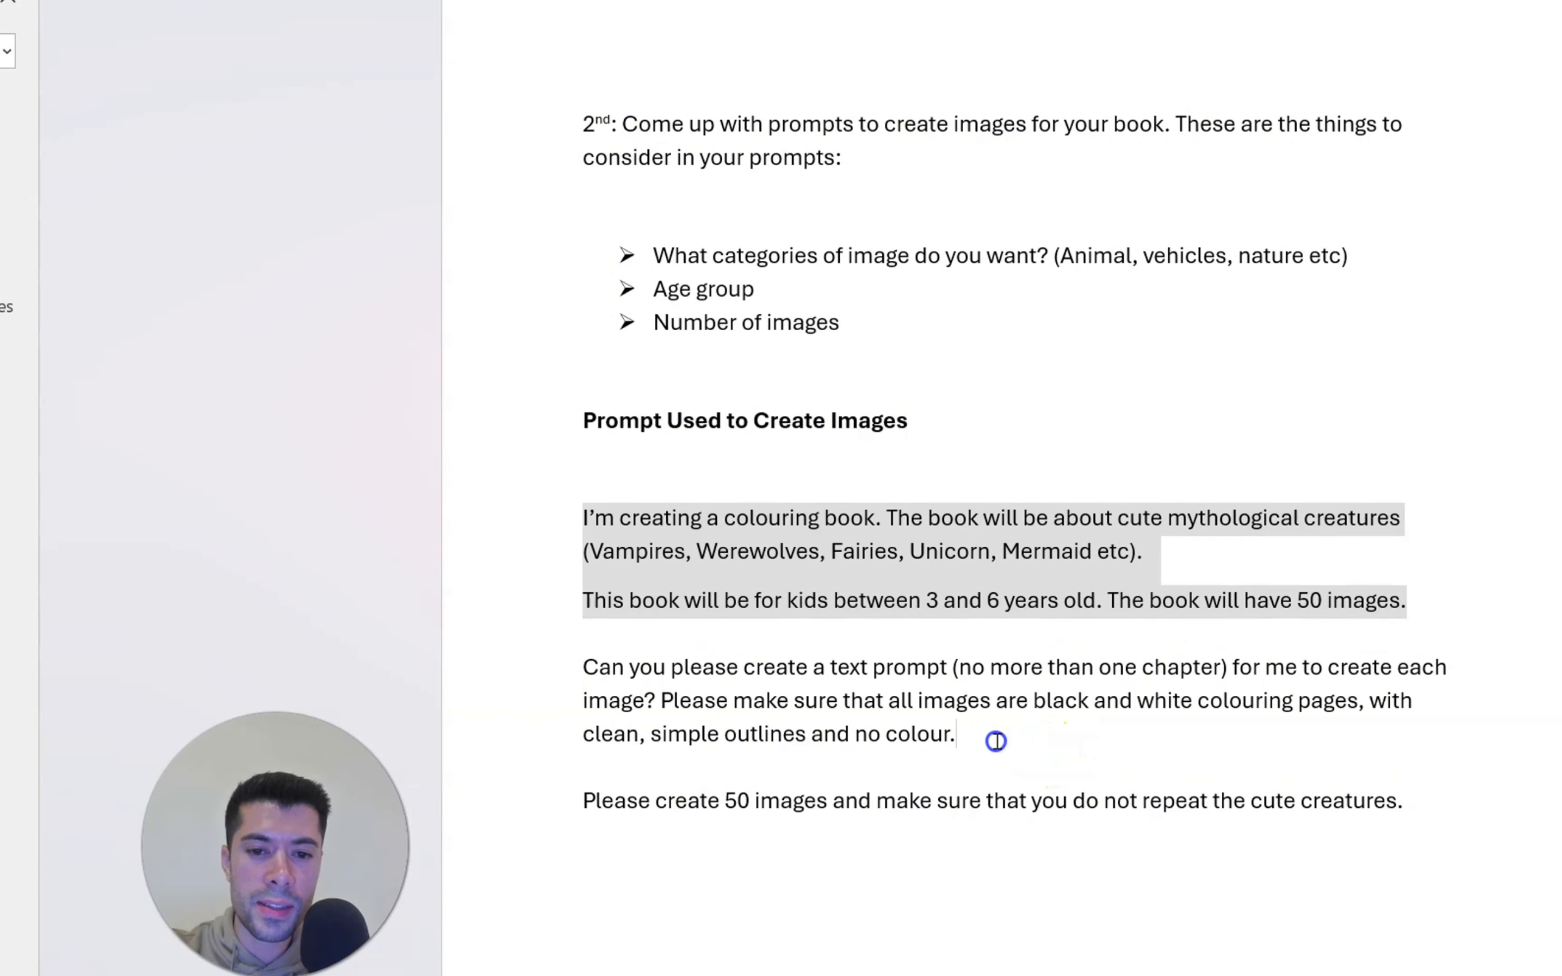
drag(998, 741, 597, 673)
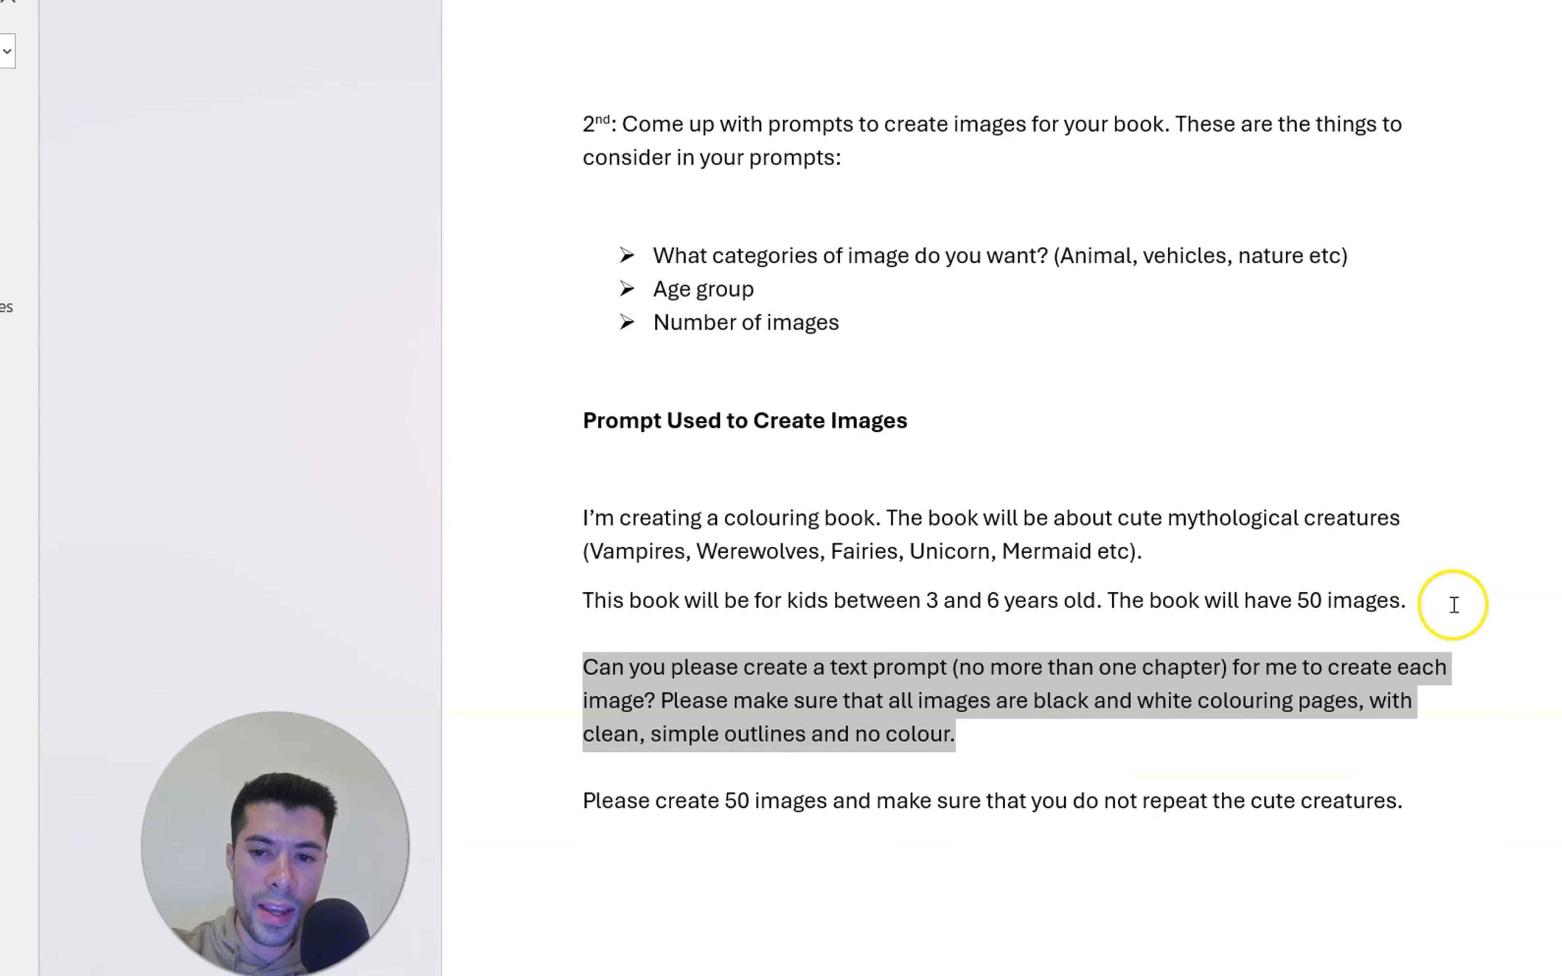
drag(1420, 601, 577, 515)
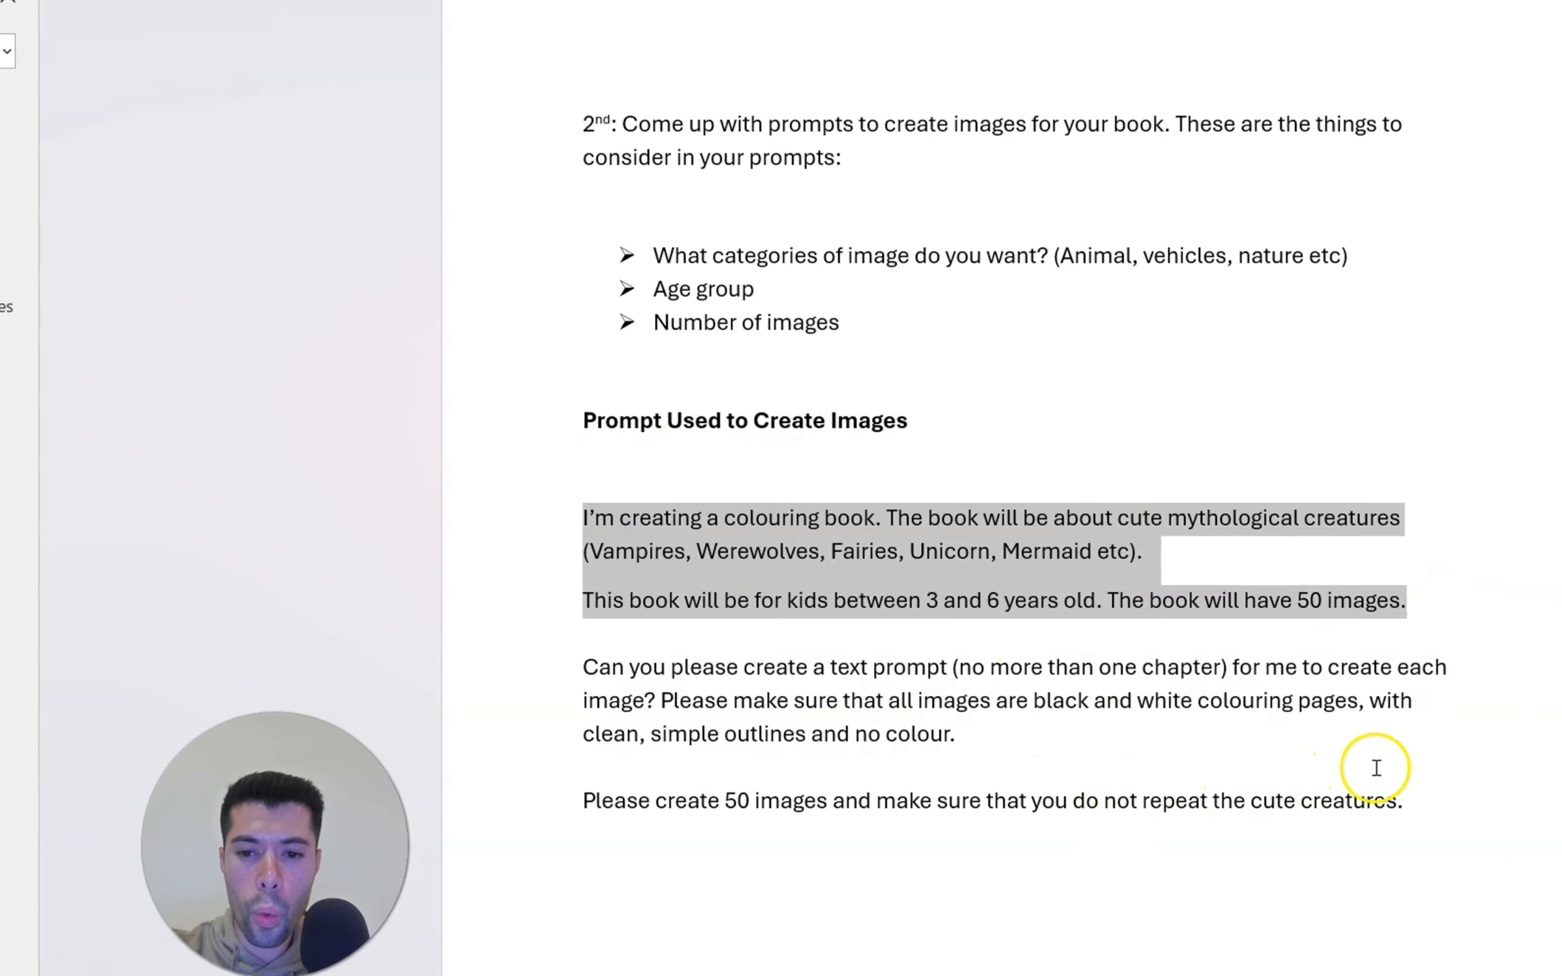
drag(1429, 800, 595, 676)
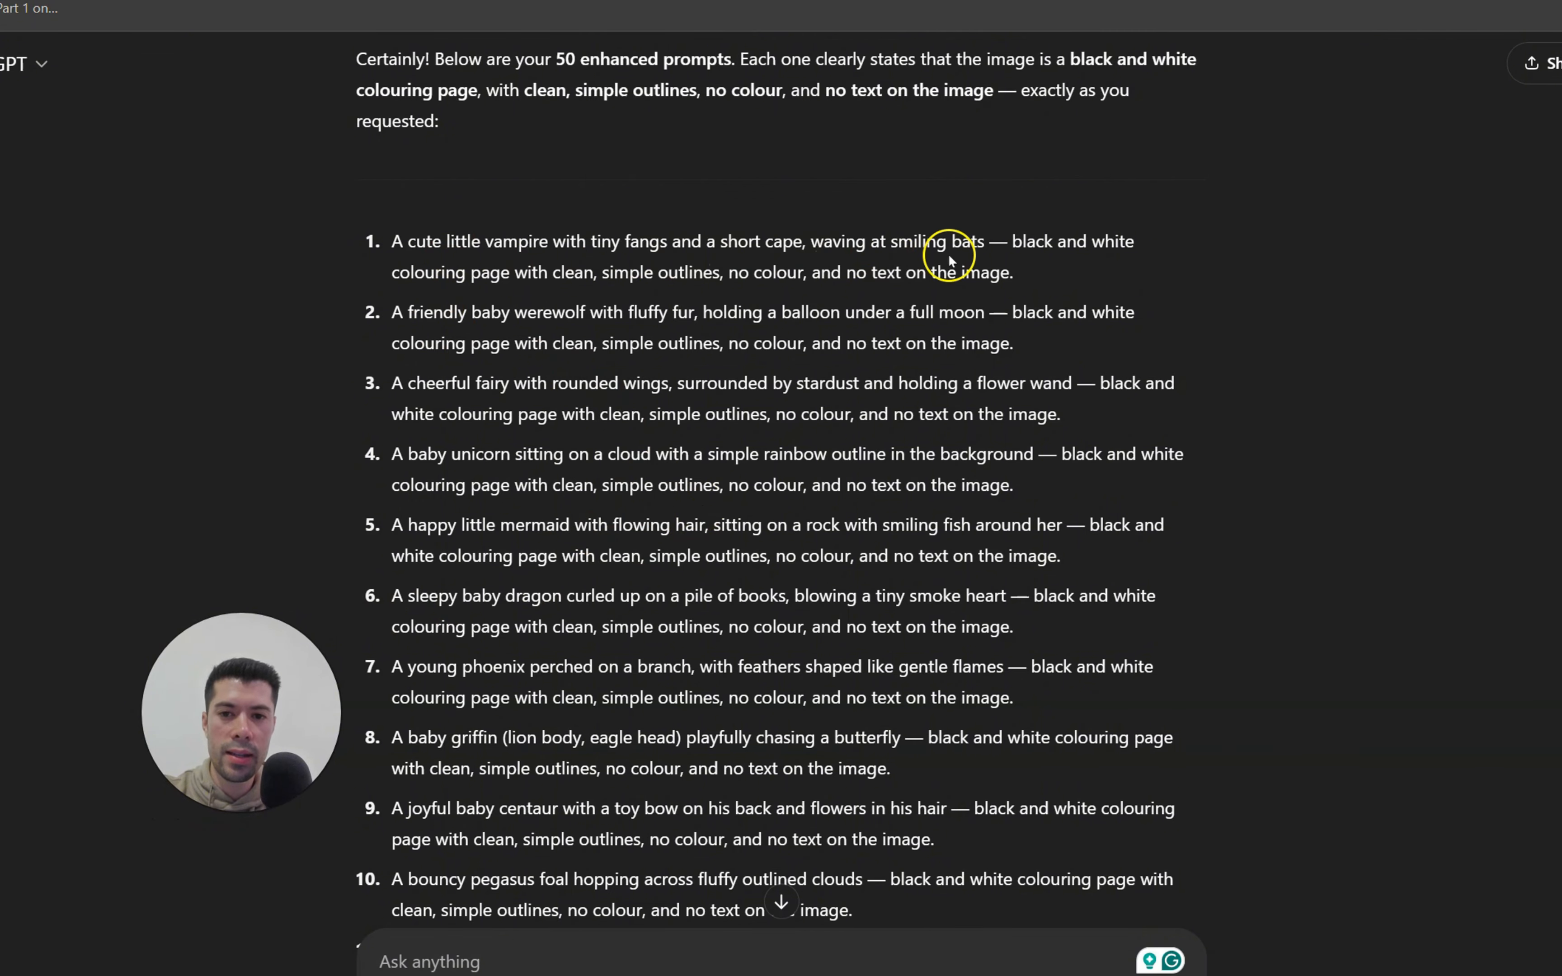
Examine ChatGPT's list of enhanced prompts, highlighting the black and white, no colour and no text wording in the first one
drag(1012, 242, 747, 274)
click(1034, 259)
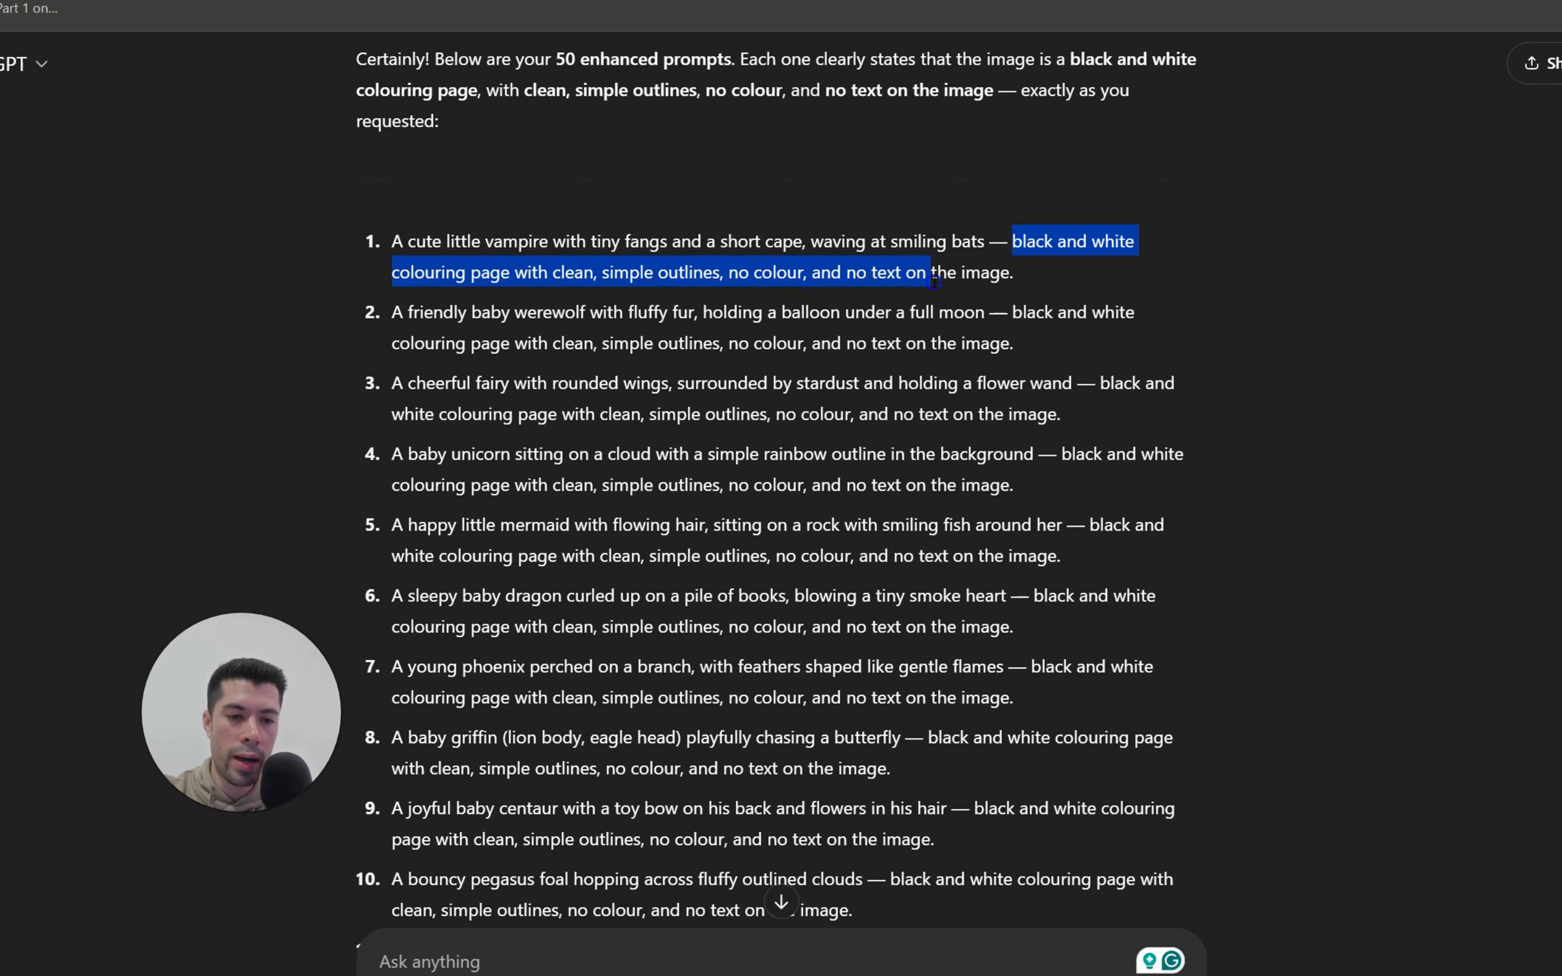
scroll(939, 421, down, 8)
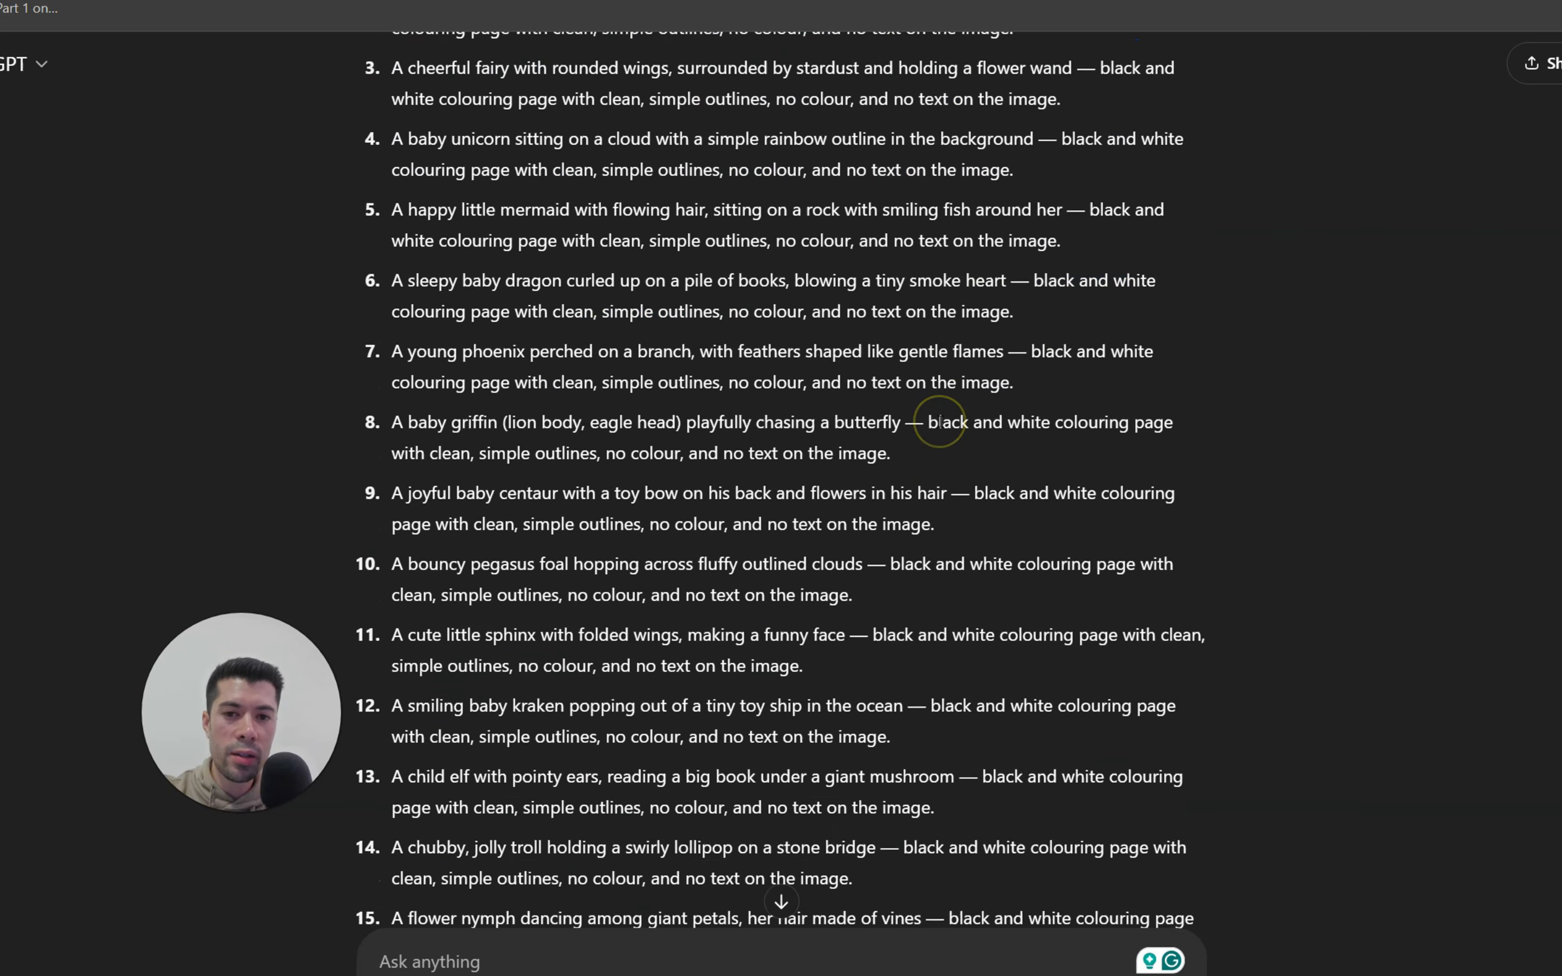
scroll(940, 421, up, 11)
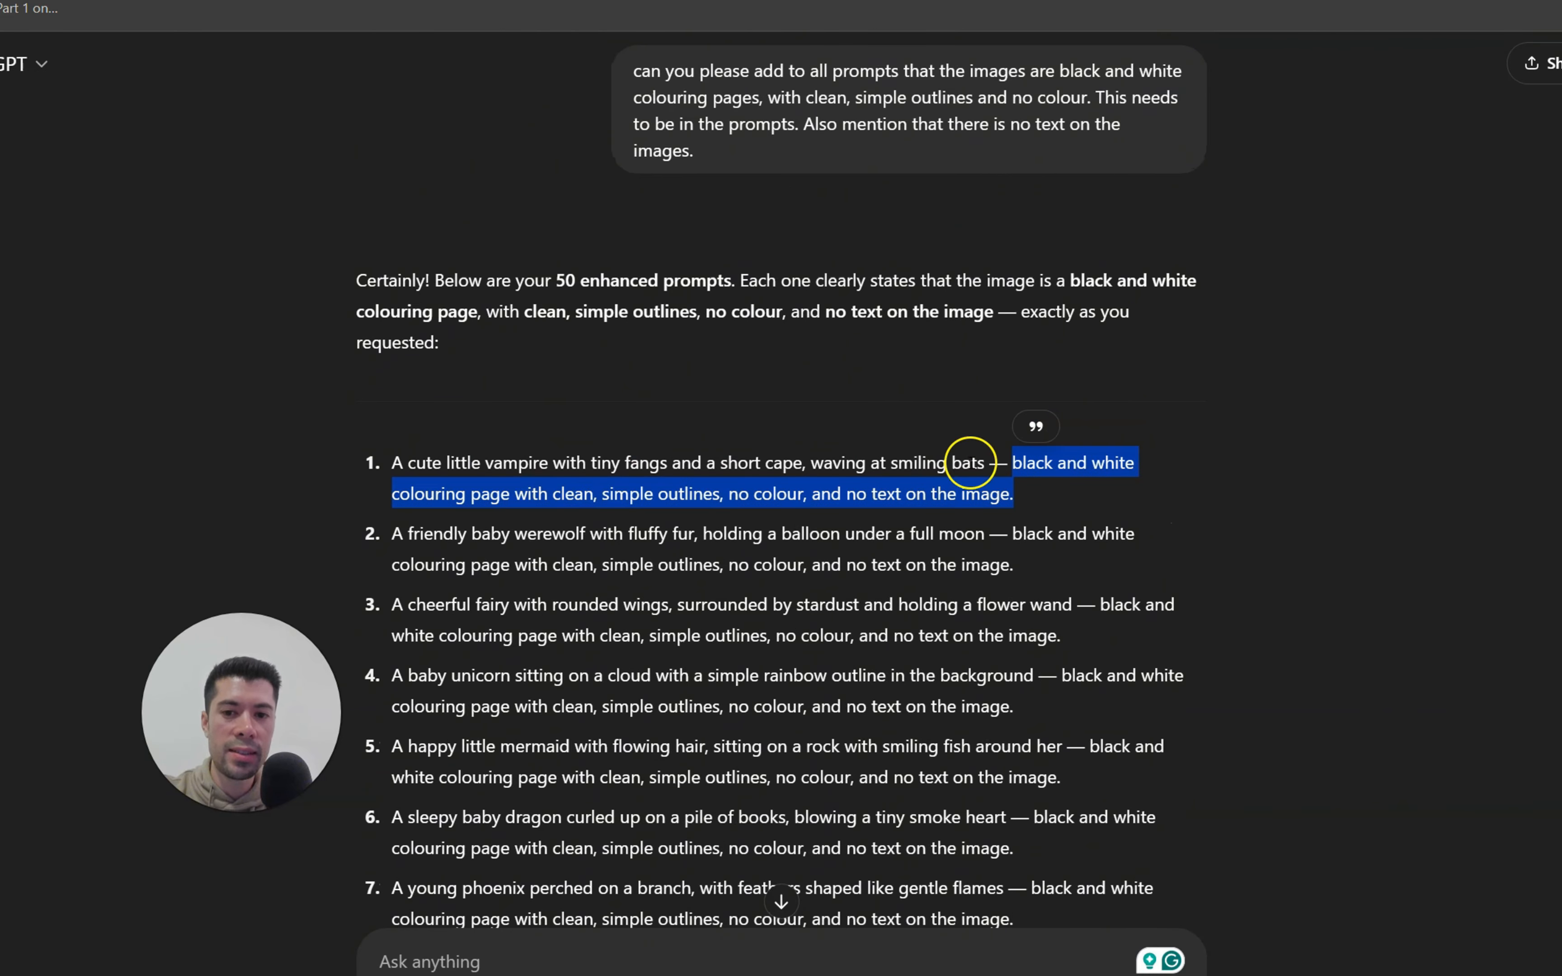
scroll(1033, 465, down, 4)
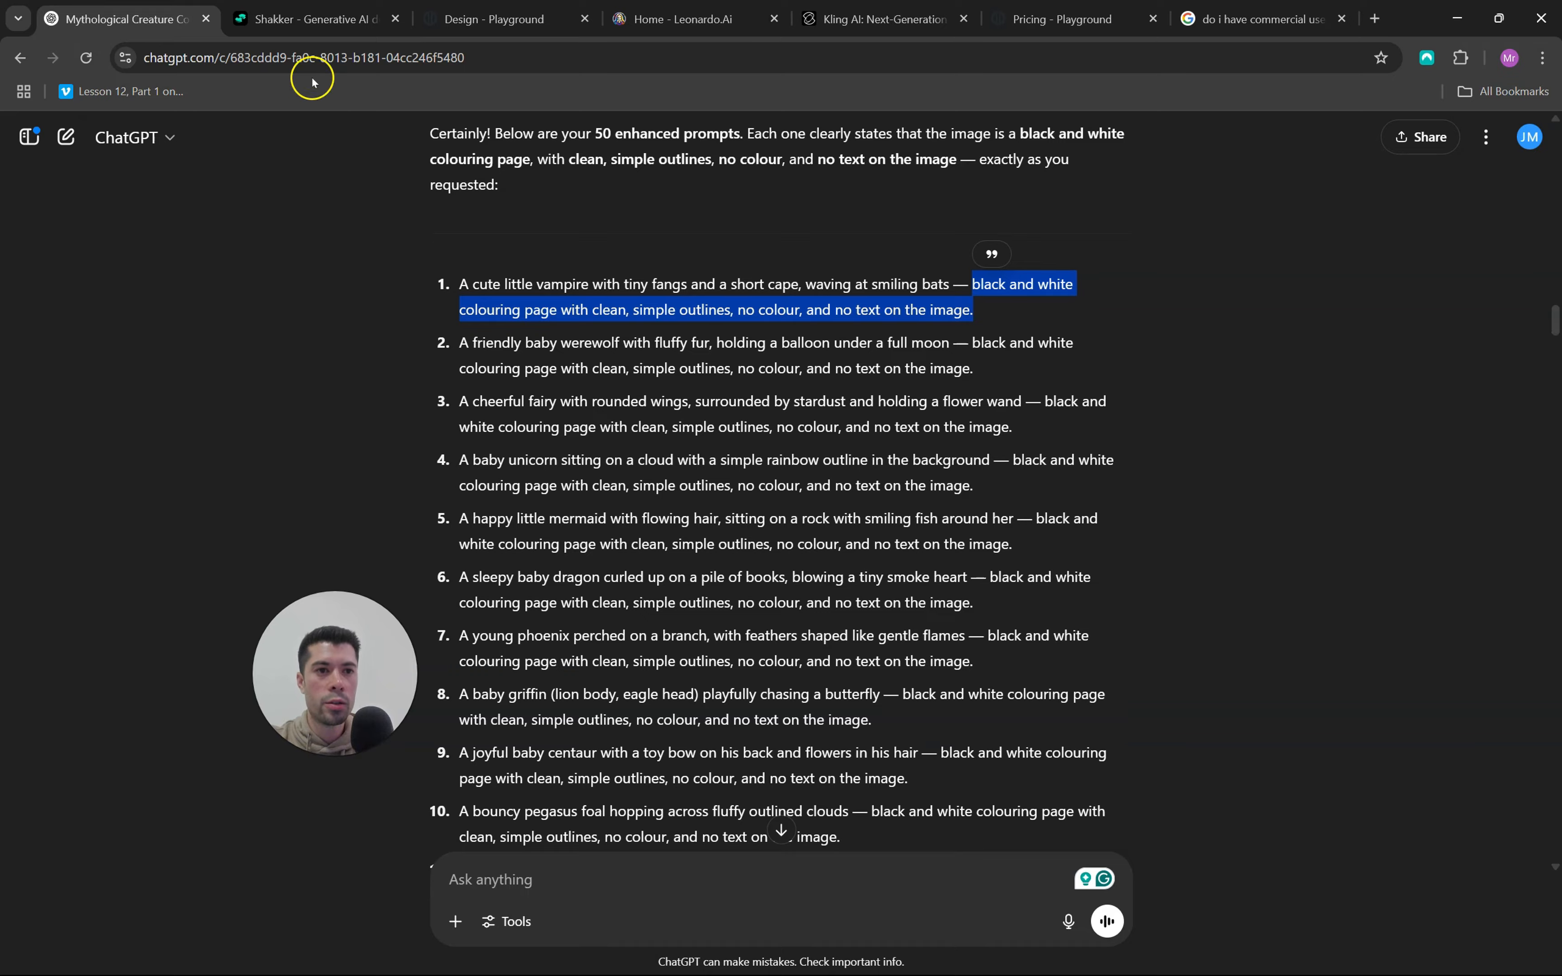
In Shakker's AI Generator, enter the cute little vampire colouring page prompt and generate four images at the 3:4 size
click(310, 18)
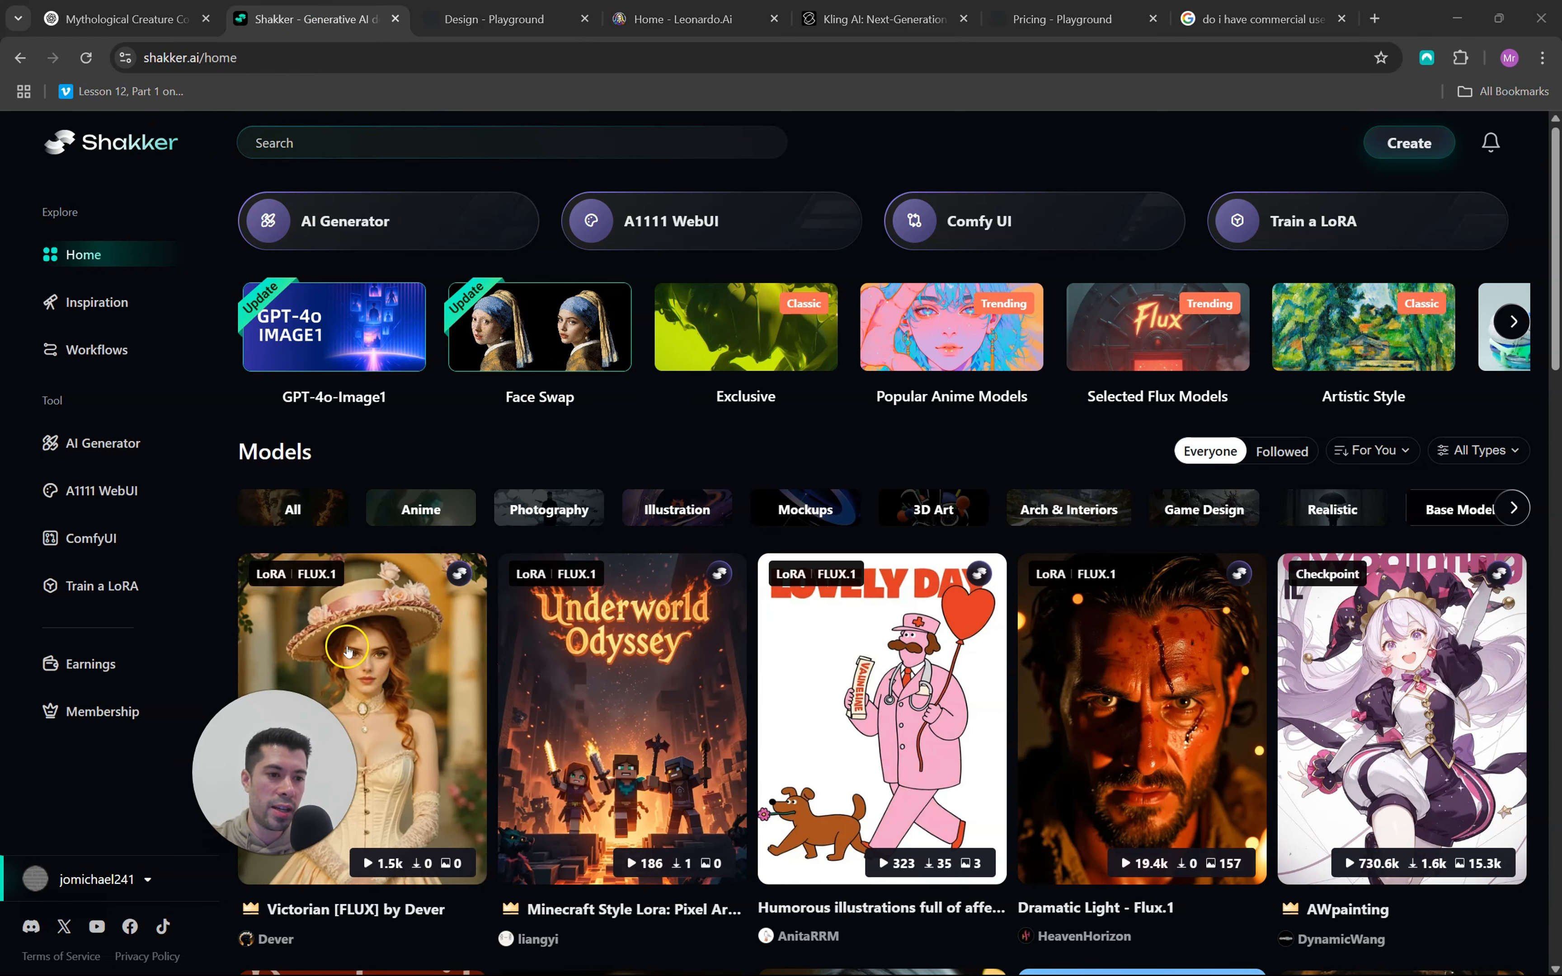
click(114, 447)
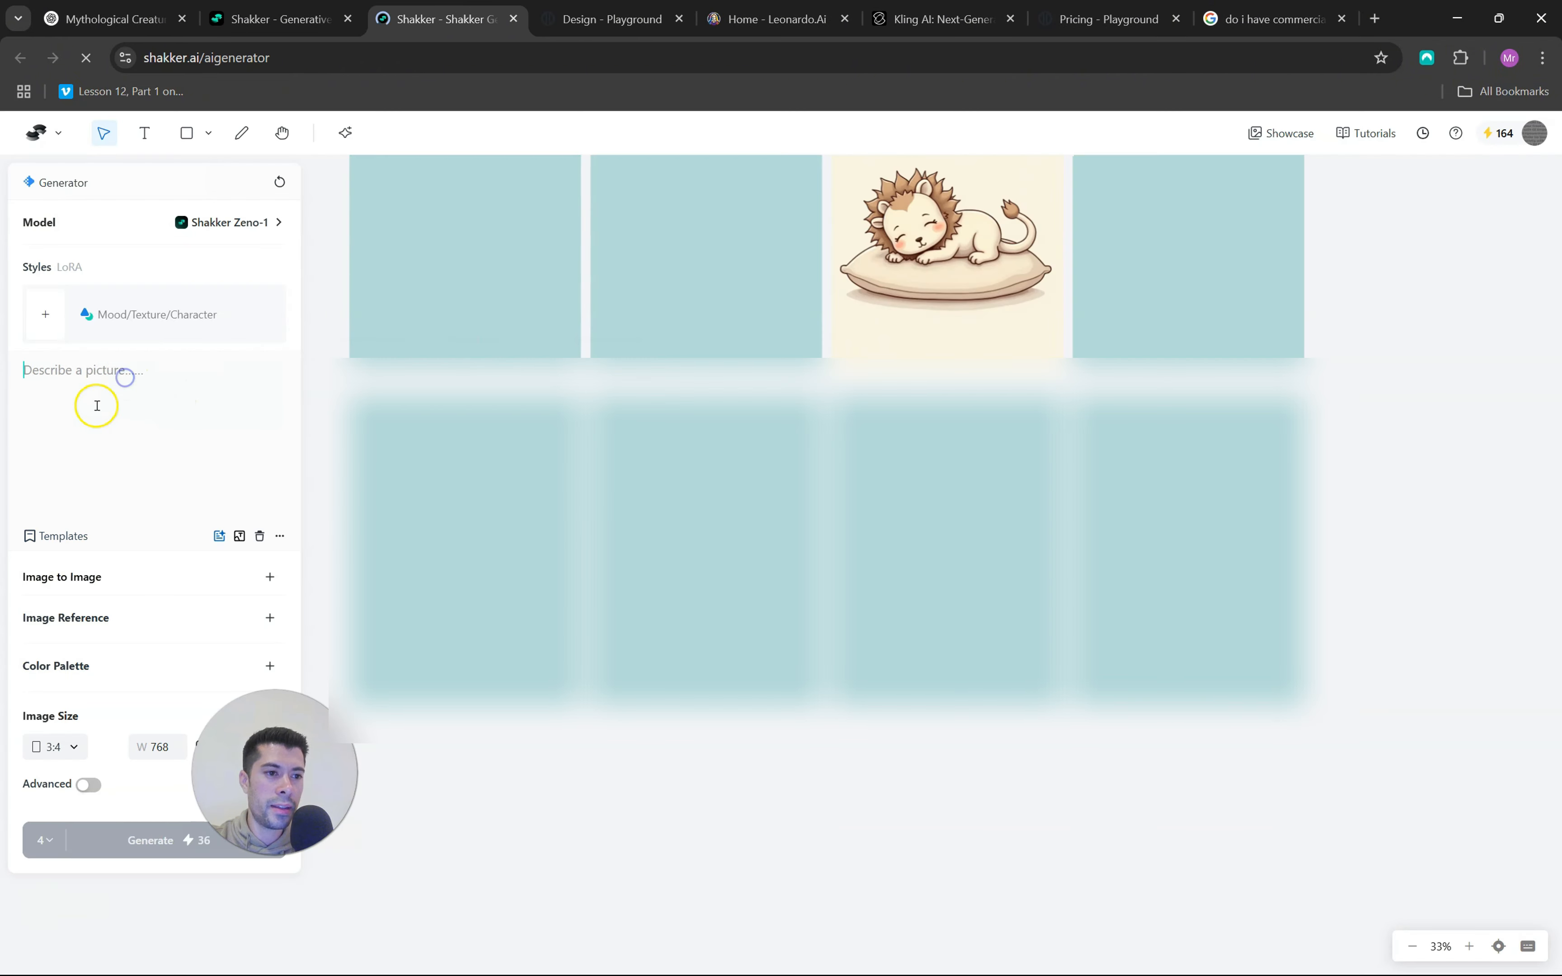
click(95, 400)
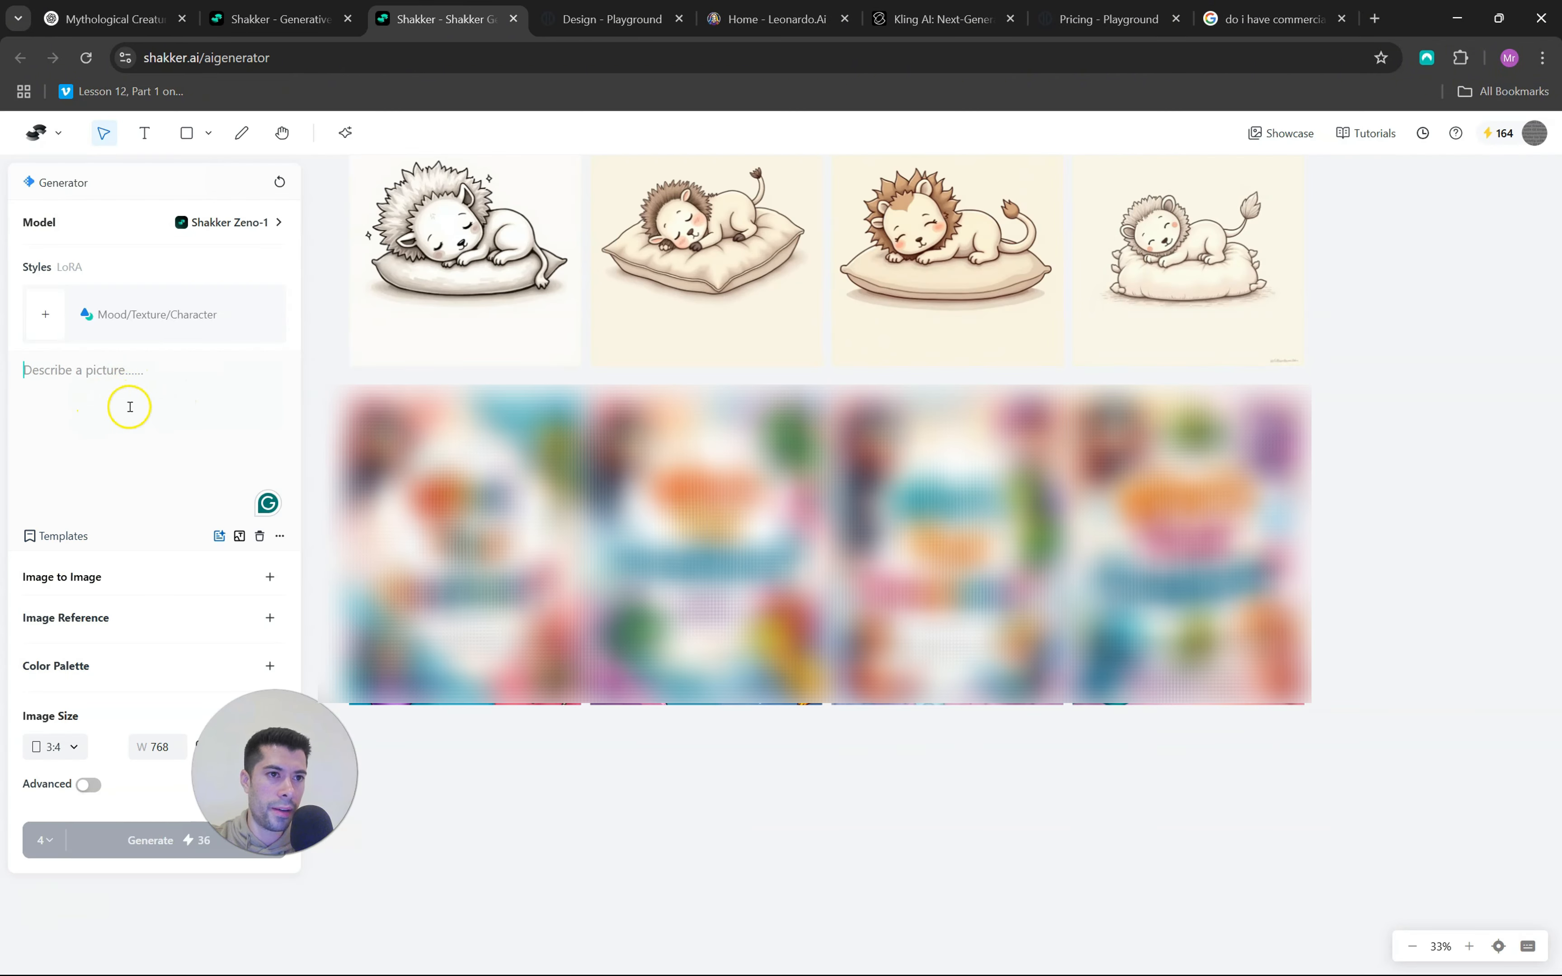
text(A cute little vampire with tiny fangs and a short cape, waving at smiling bats — black and white colouring page with clean, simple outlines, no colour, and no text on the image.)
click(70, 747)
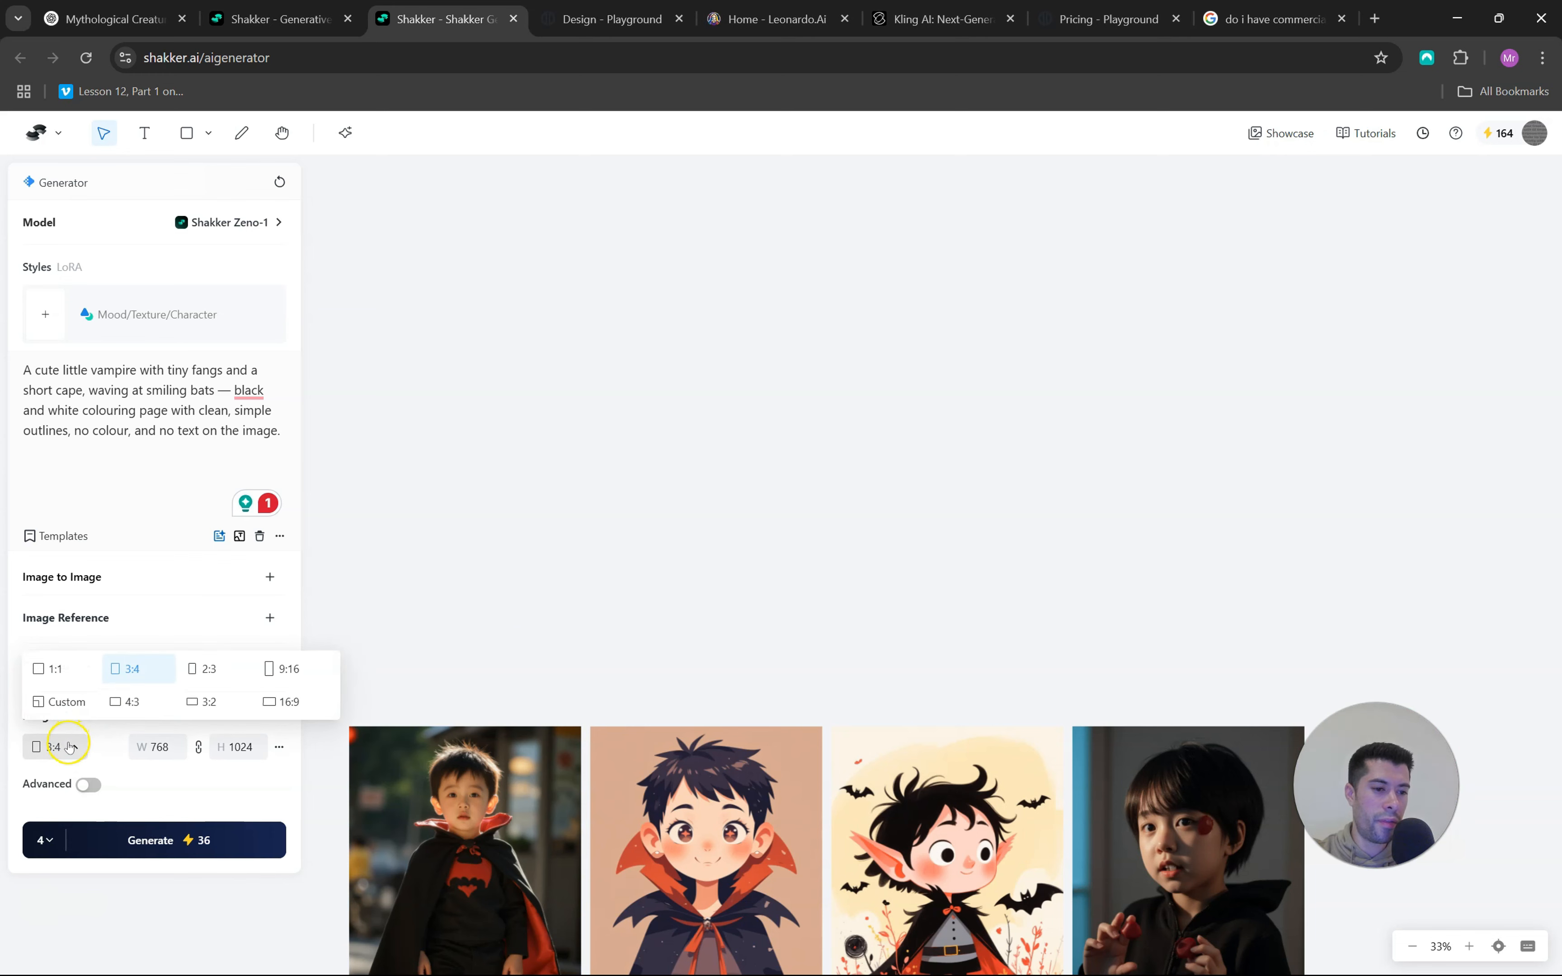
click(68, 747)
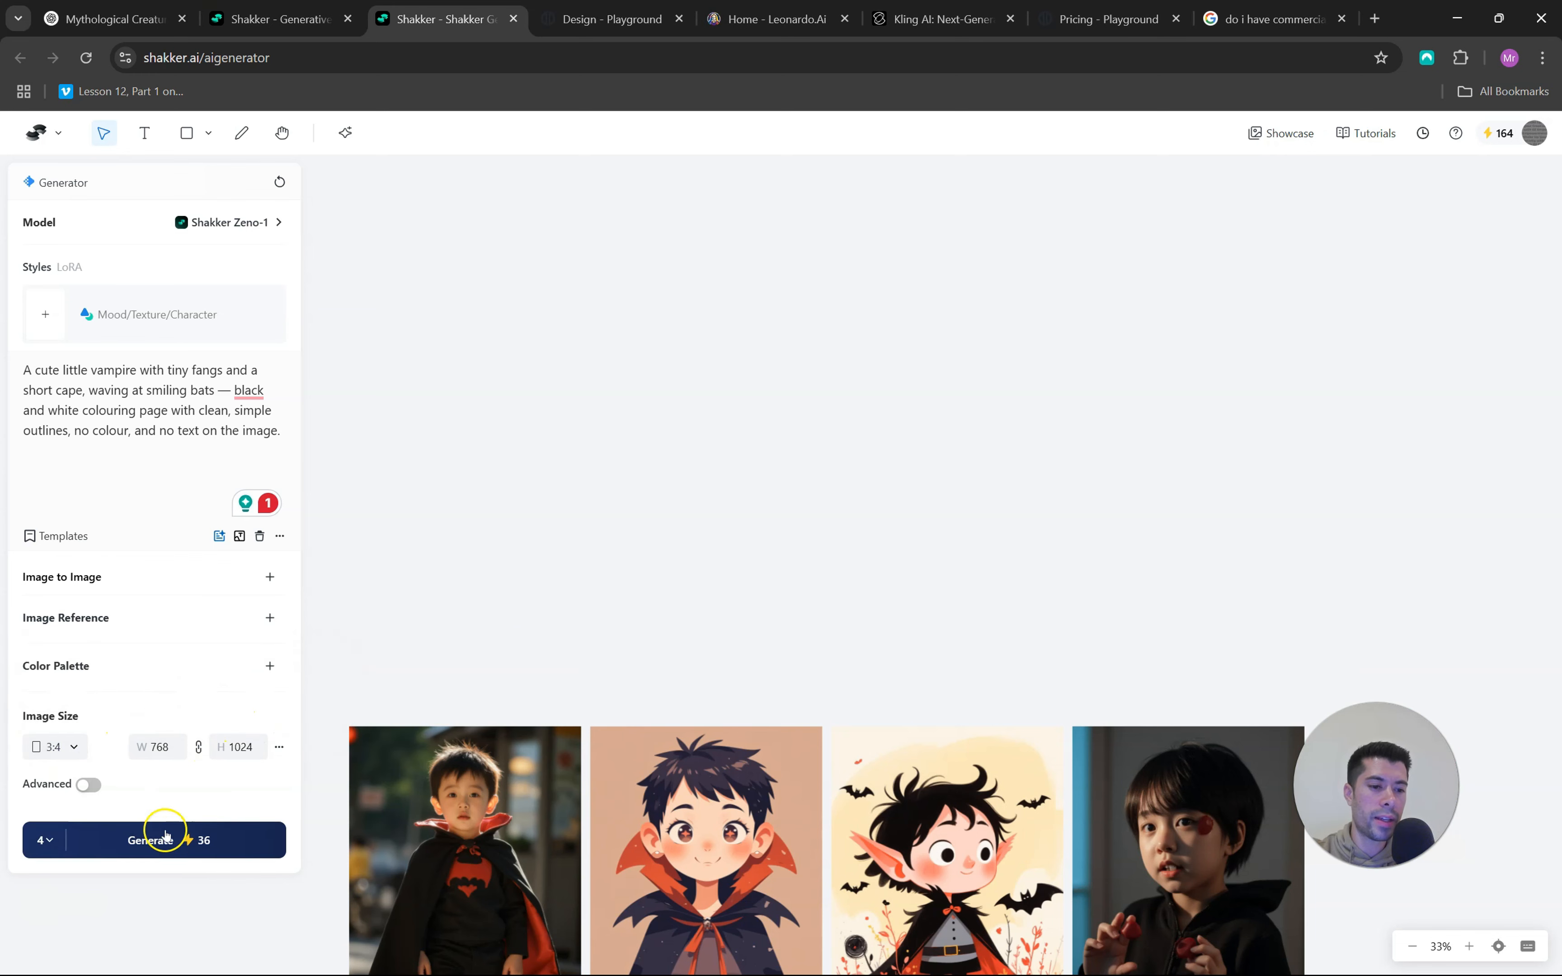
click(165, 851)
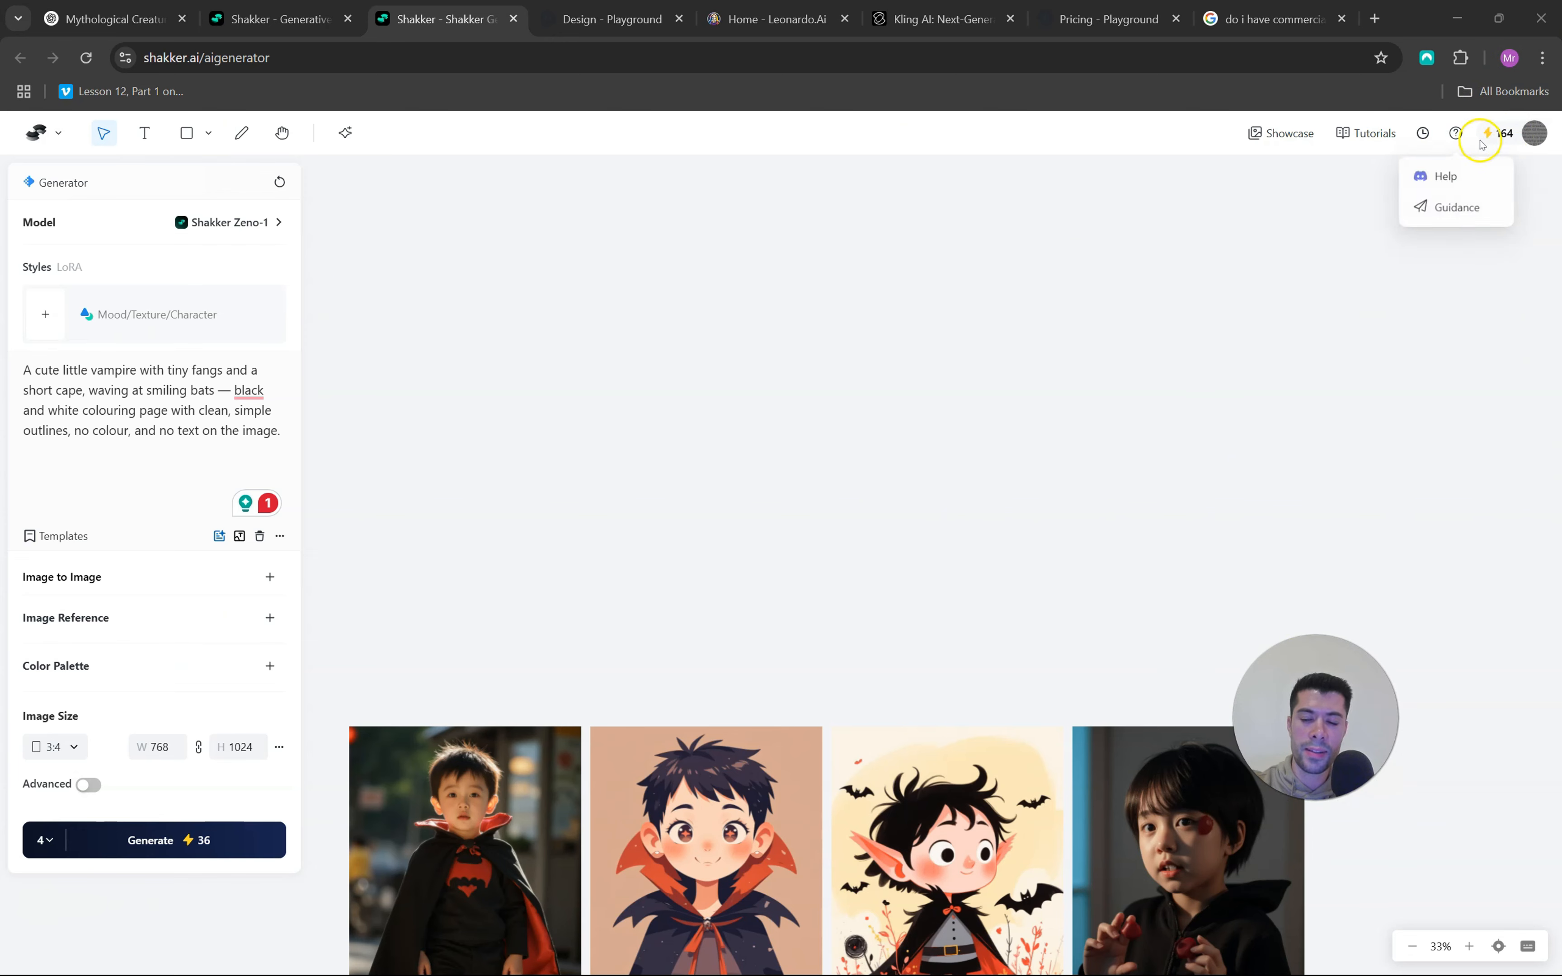
Switch to Playground and open the Coloring Book Pages templates
click(610, 15)
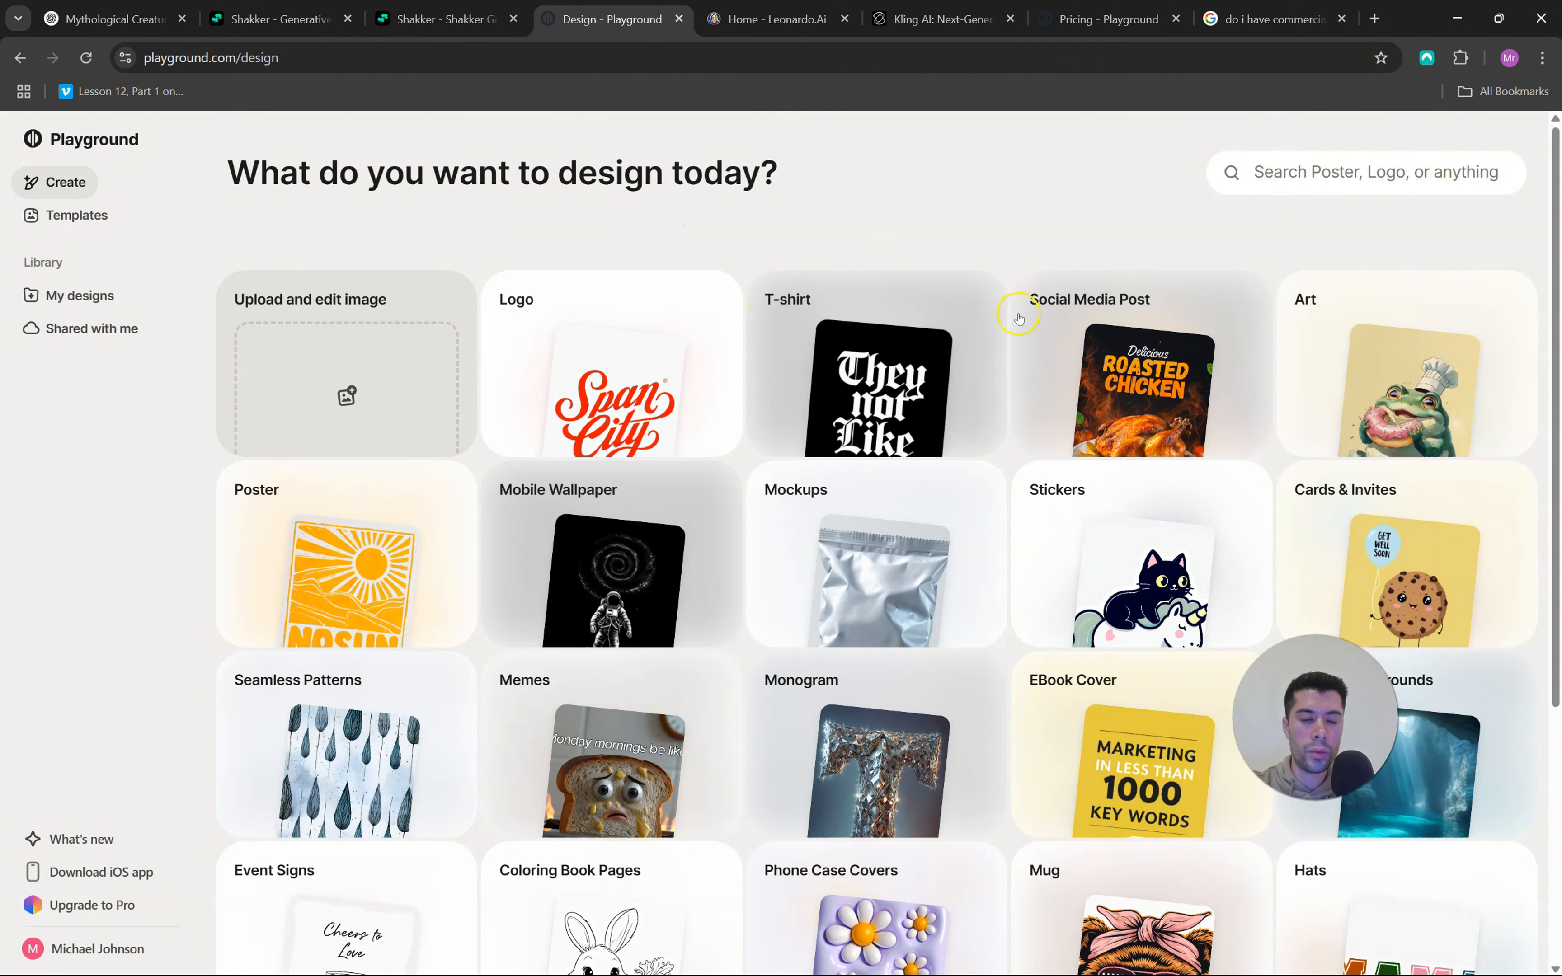
scroll(1015, 314, down, 3)
scroll(1087, 491, up, 3)
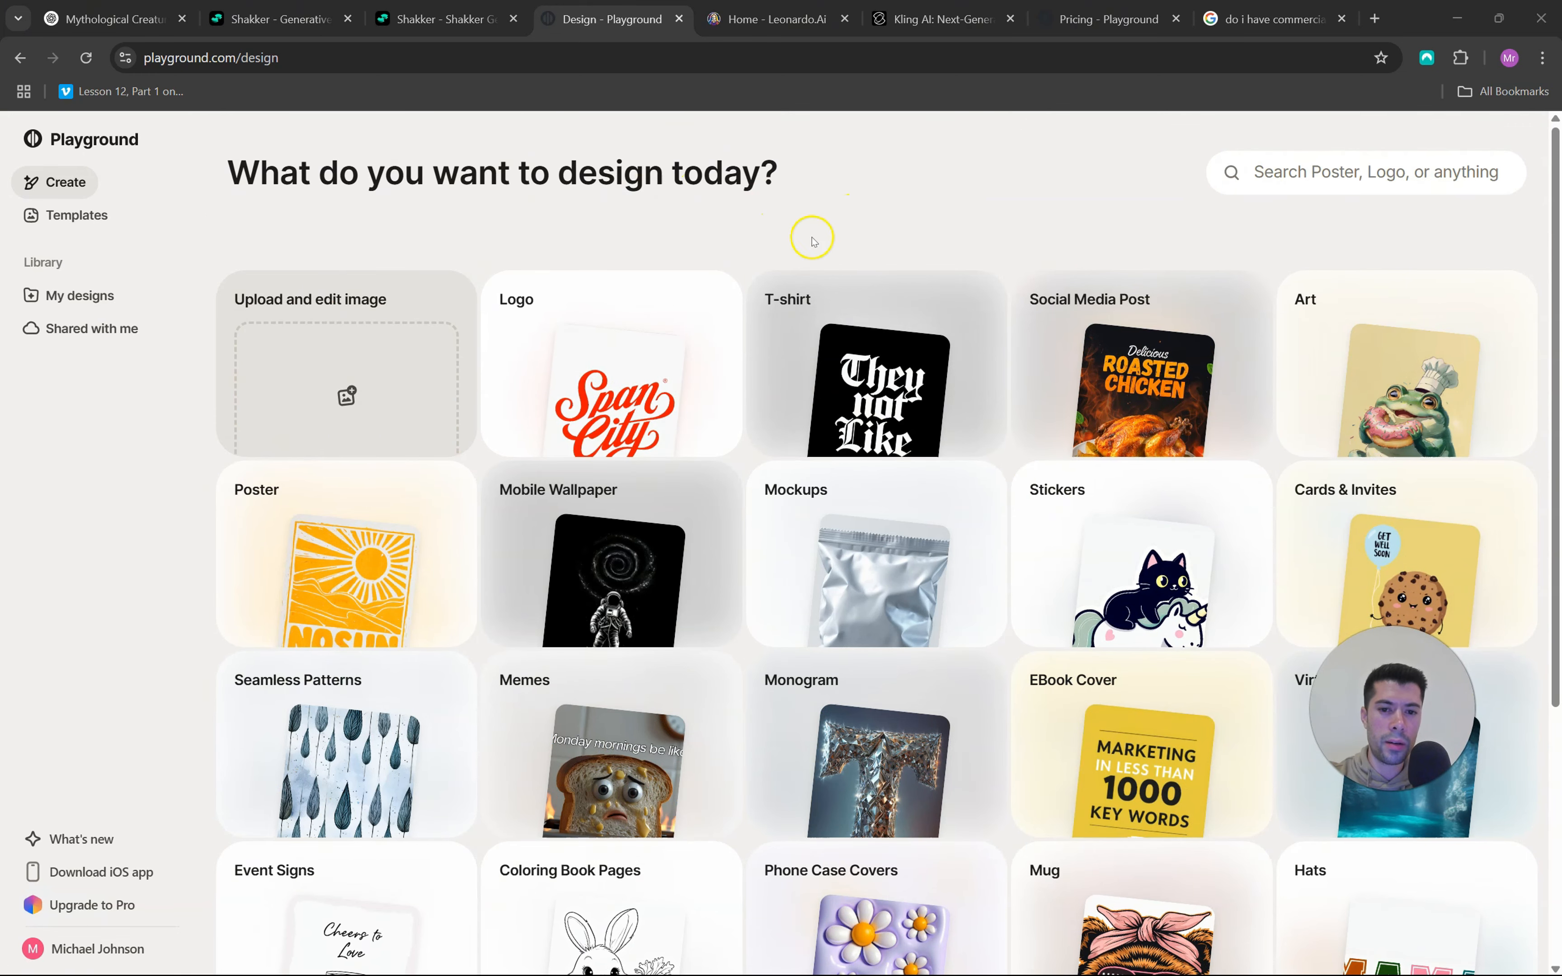
scroll(787, 240, down, 3)
scroll(710, 401, down, 3)
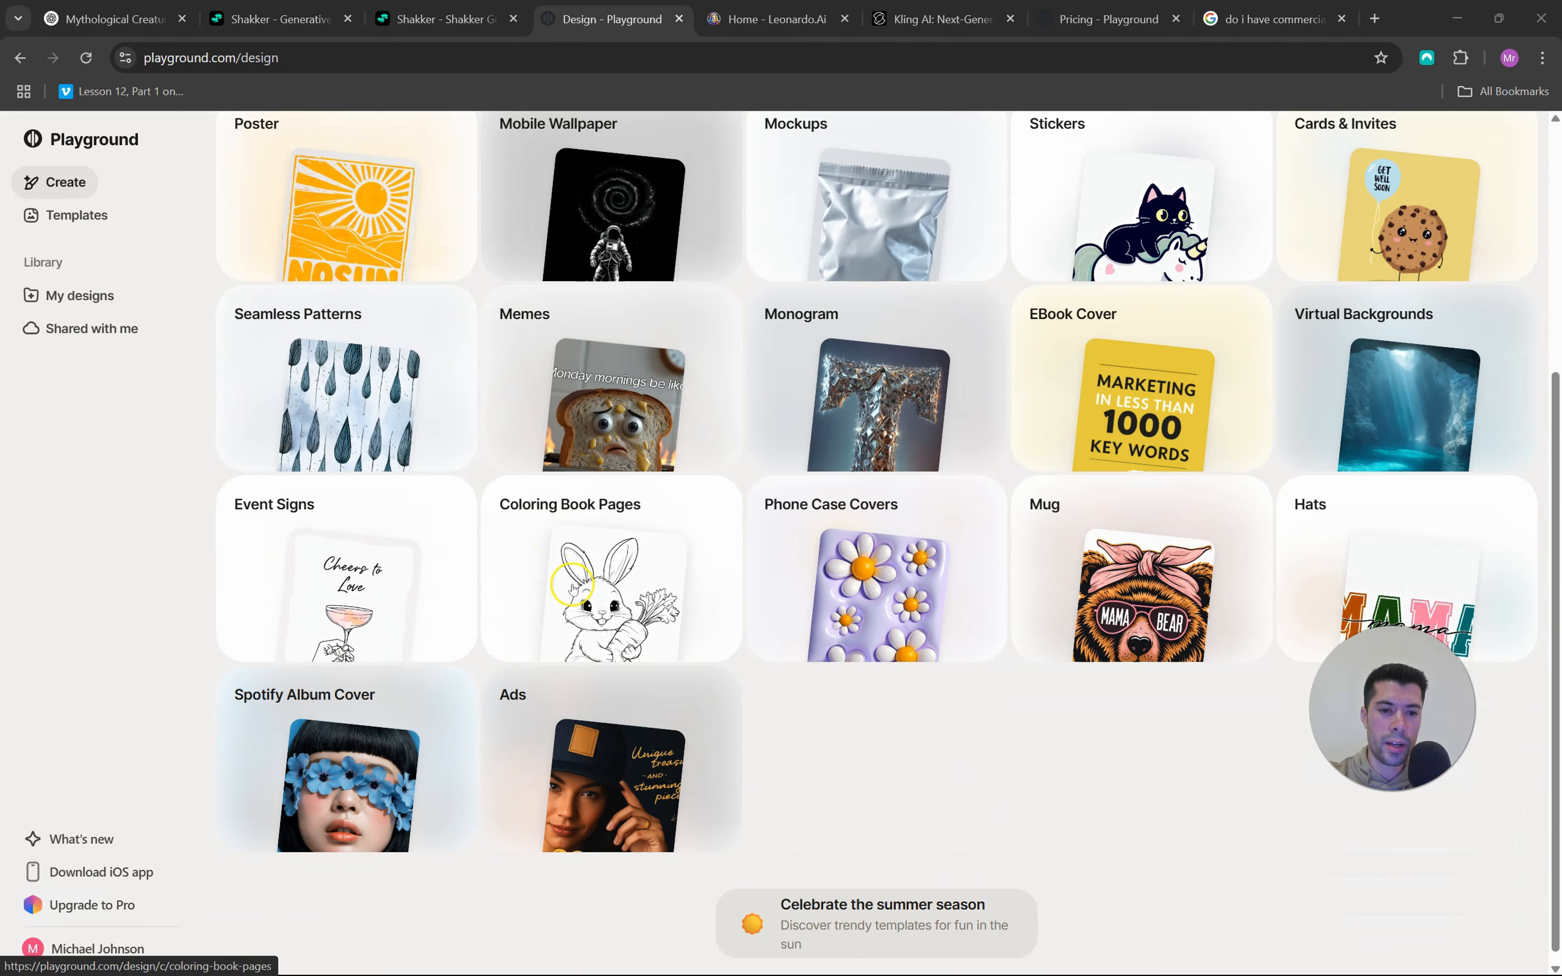
click(621, 554)
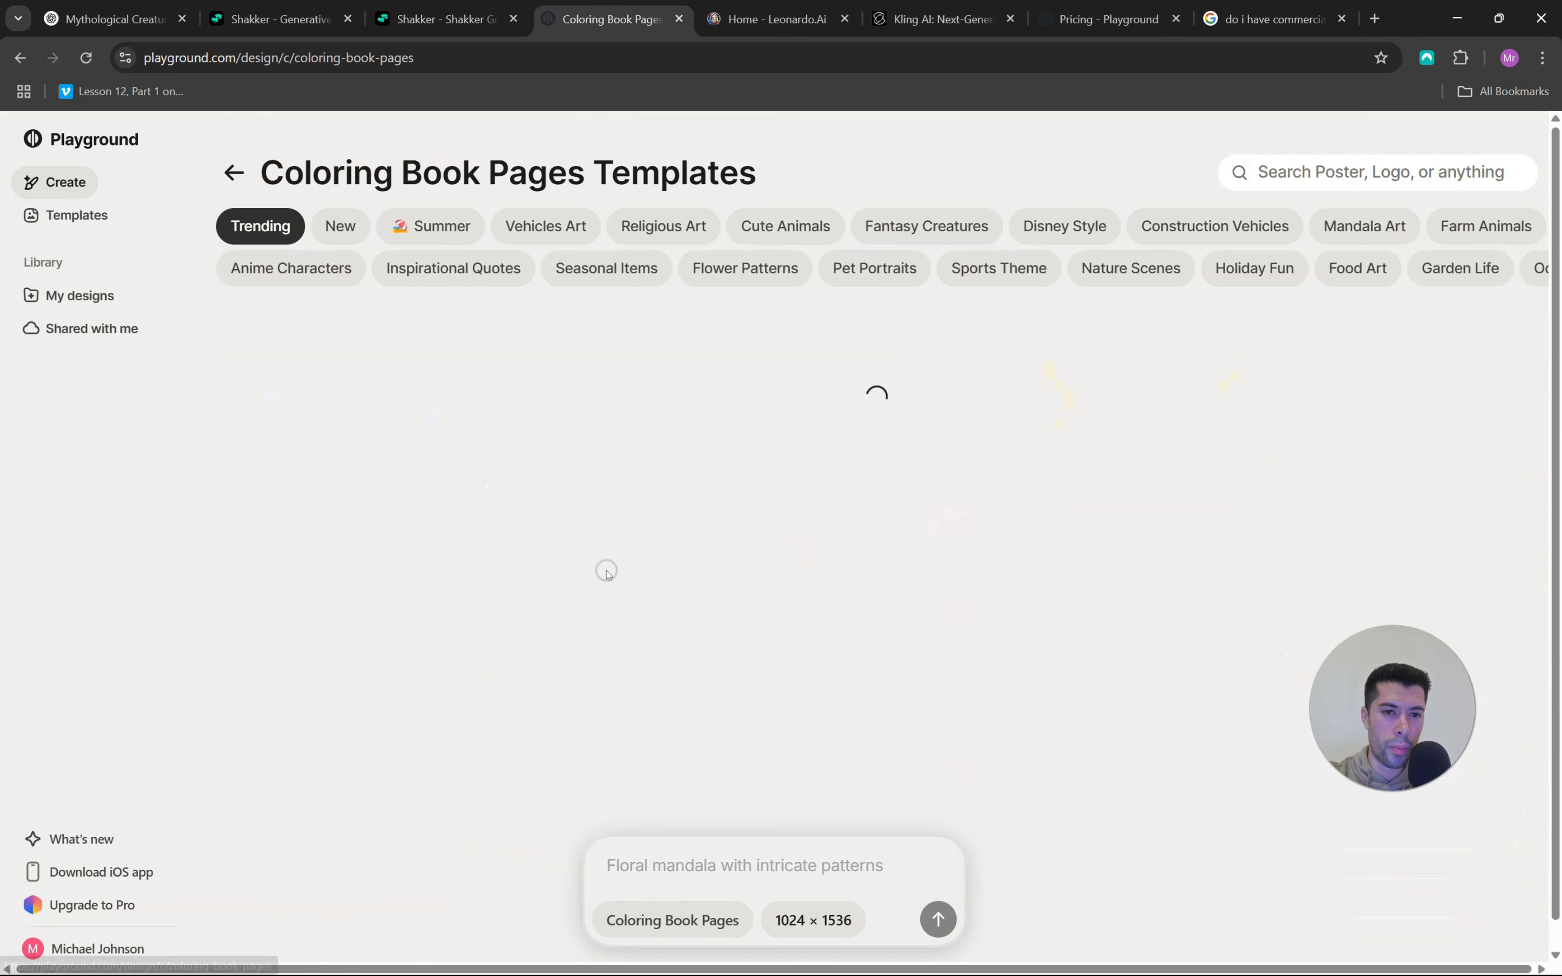
Enter the cute little vampire prompt for the coloring book page and set the image size to 1536 × 1024
click(700, 867)
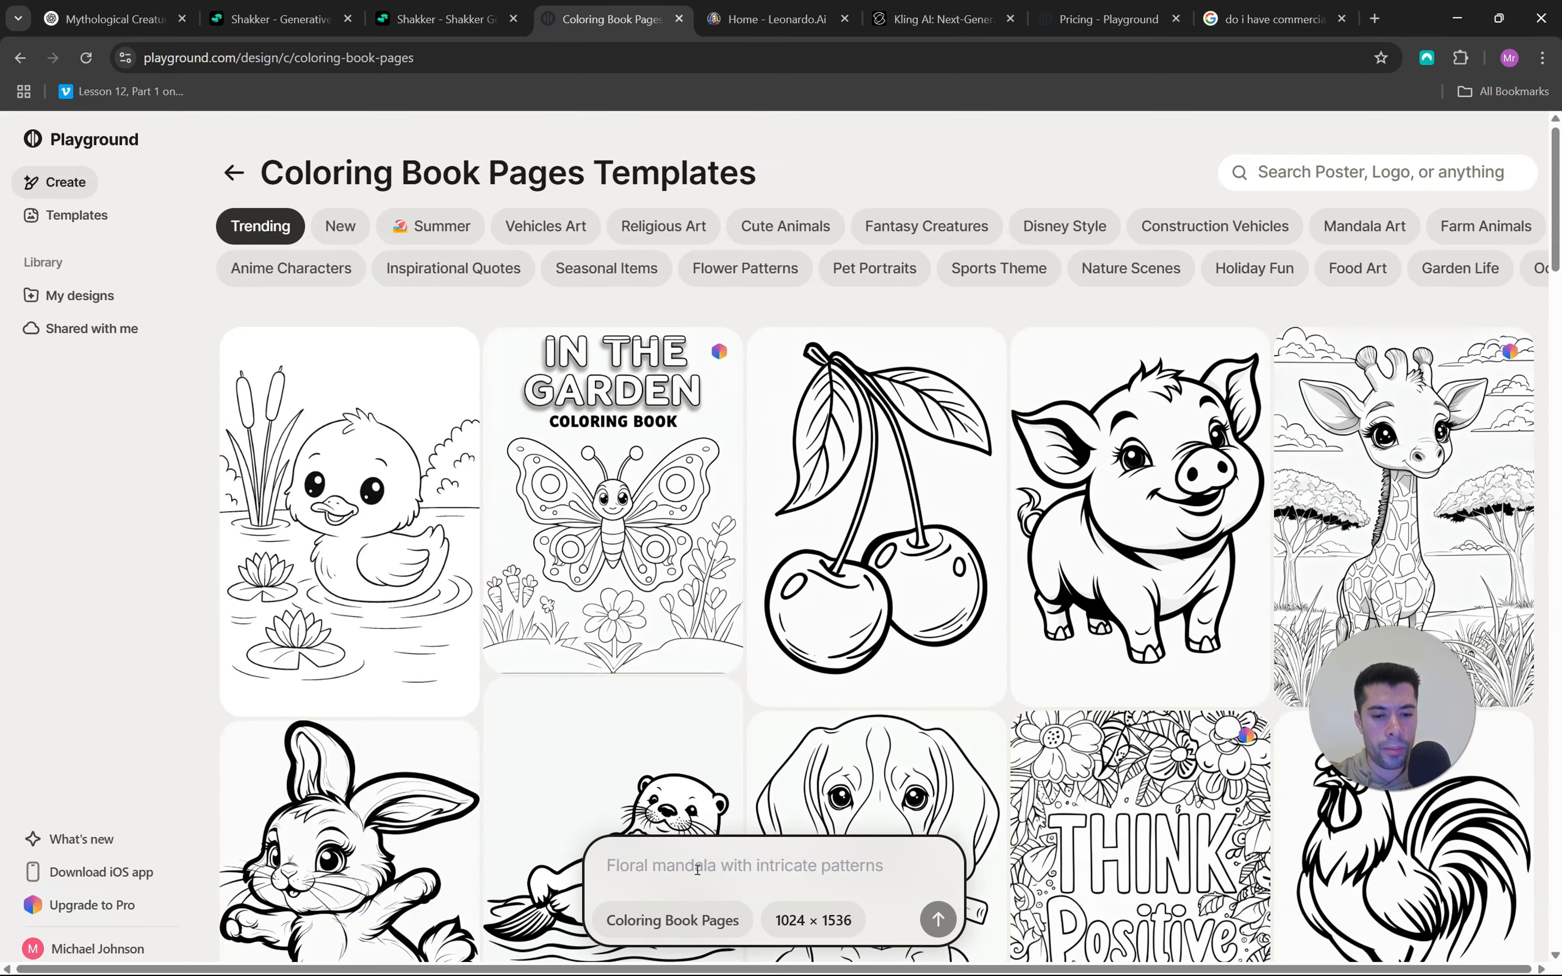
key(ctrl+v)
click(776, 865)
click(813, 921)
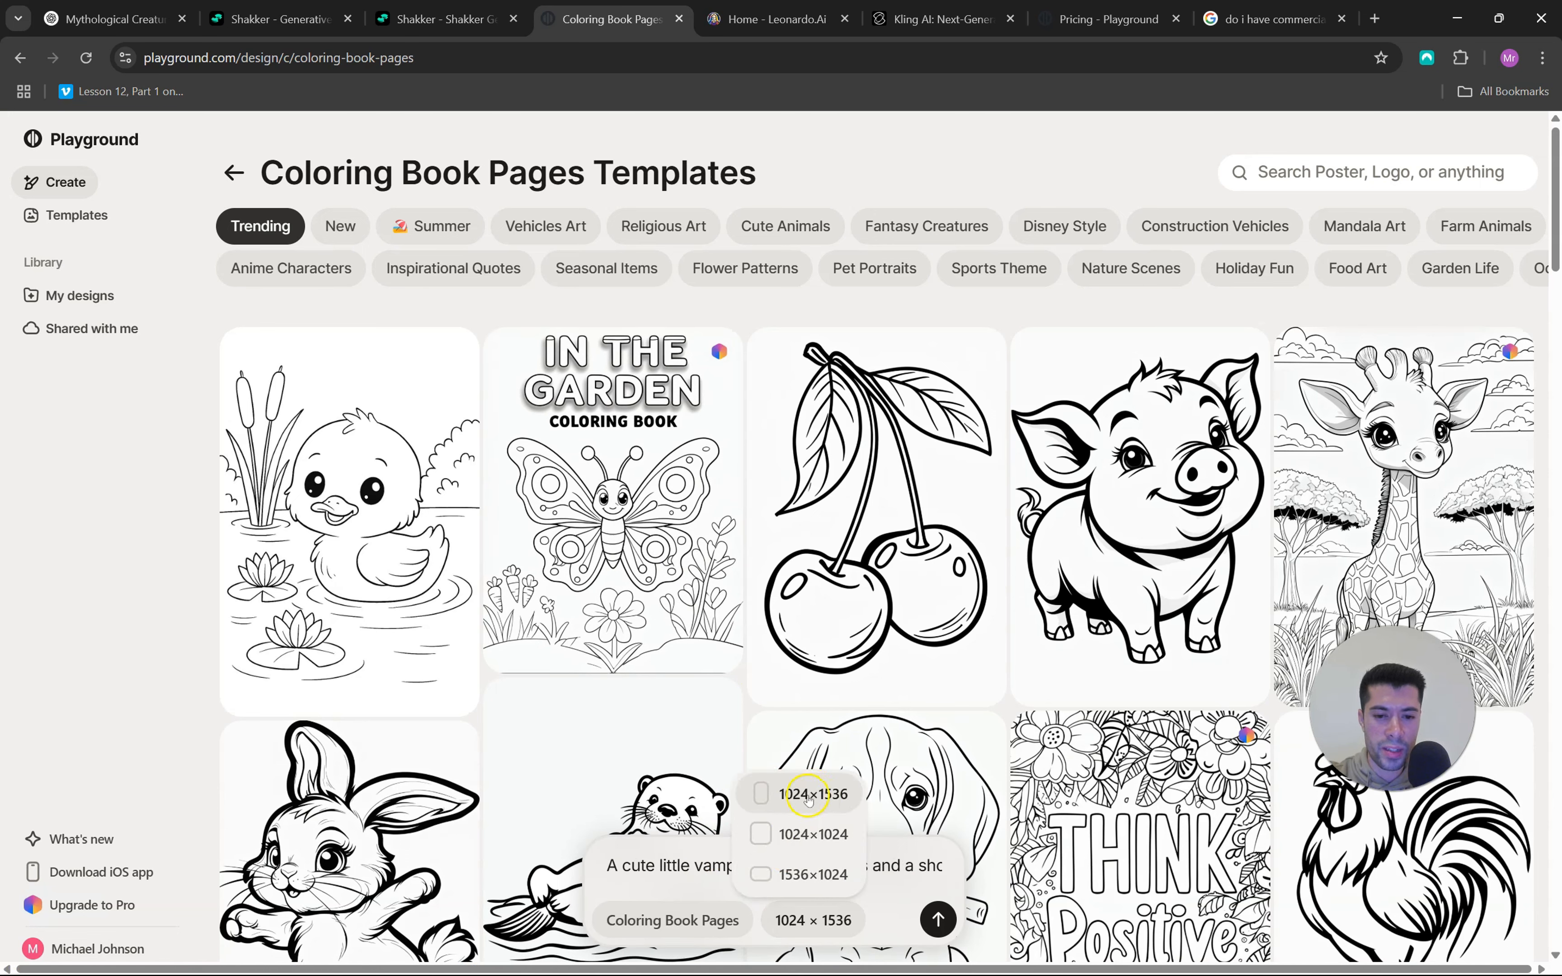
click(815, 795)
click(813, 921)
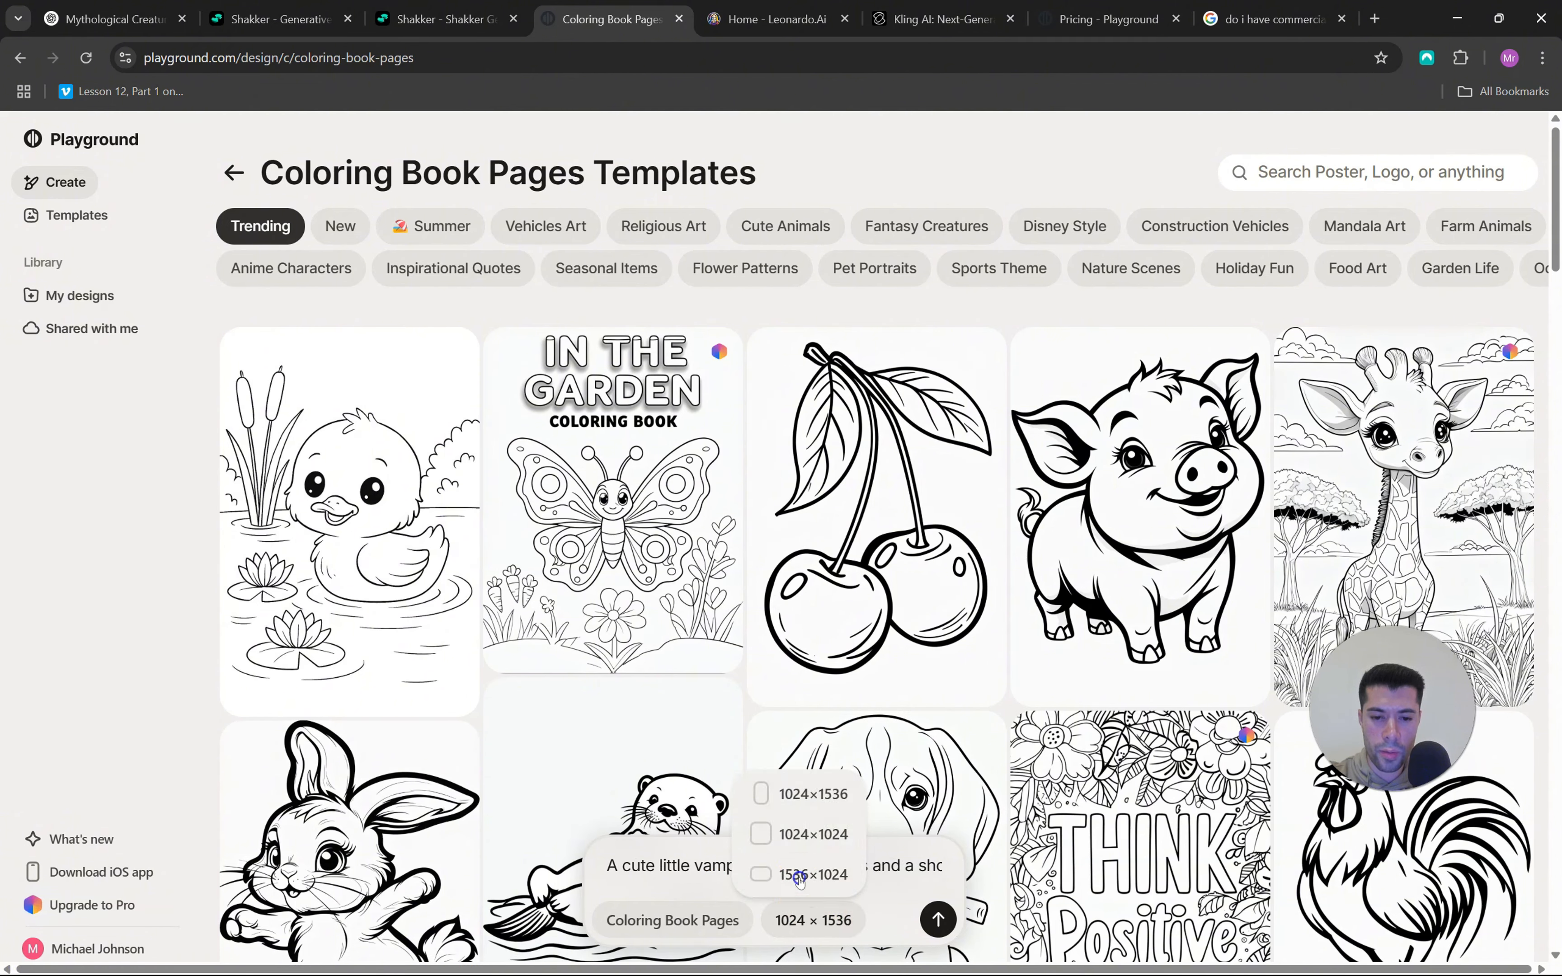
click(816, 874)
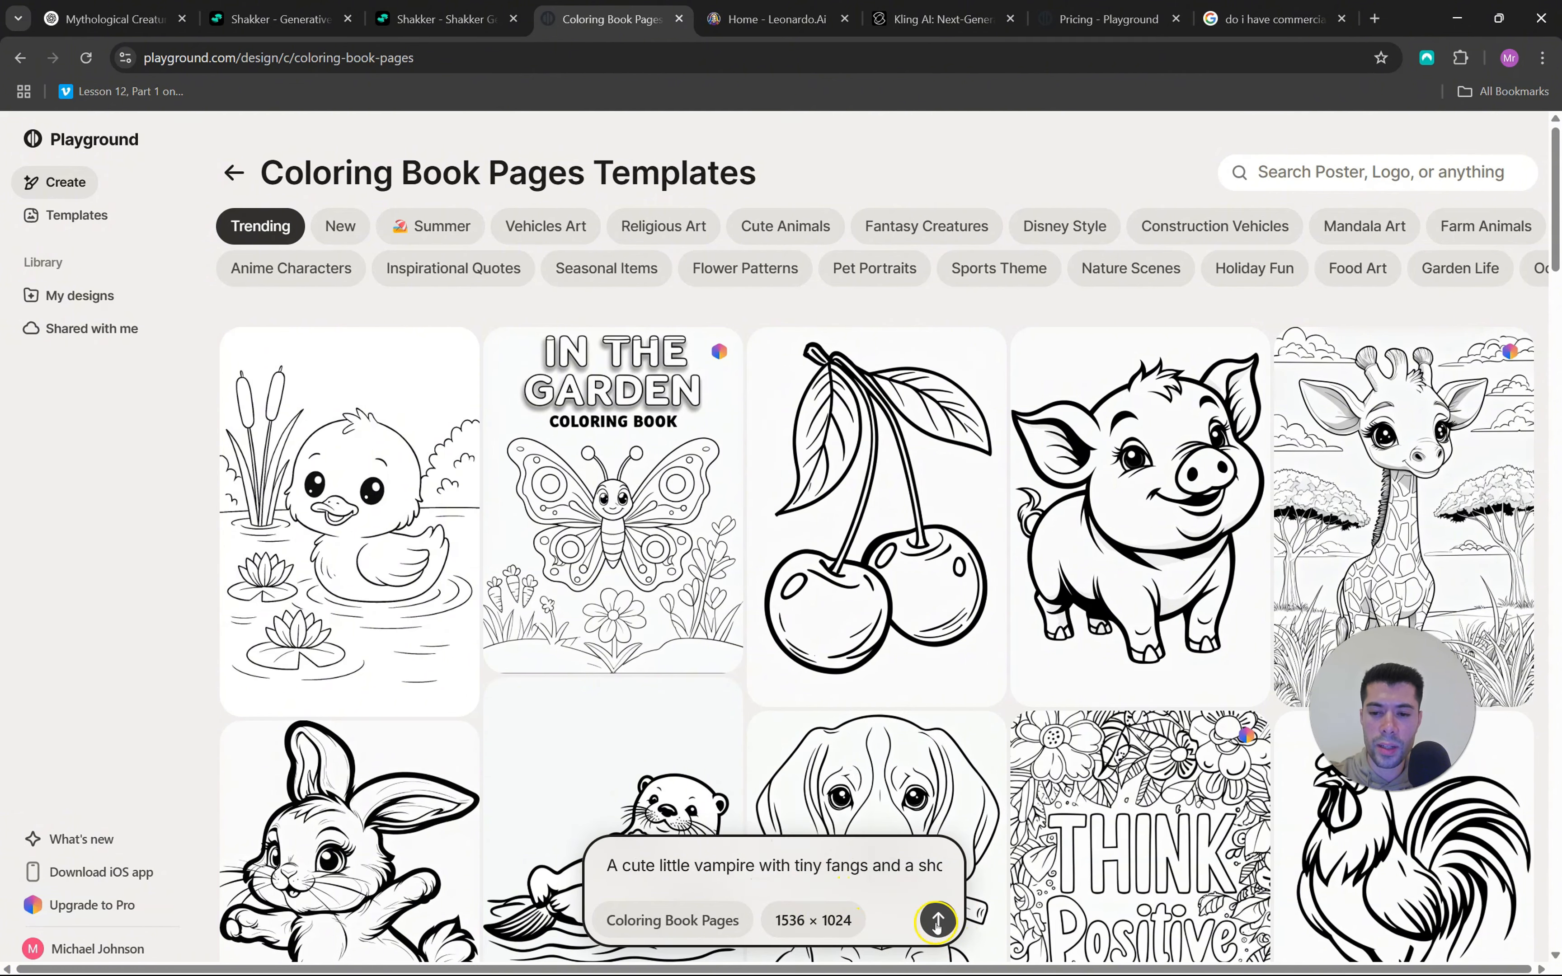
Switch to Leonardo.Ai's image creation page and set the quality to Medium and the image dimensions to 3:2
key(ctrl+Tab)
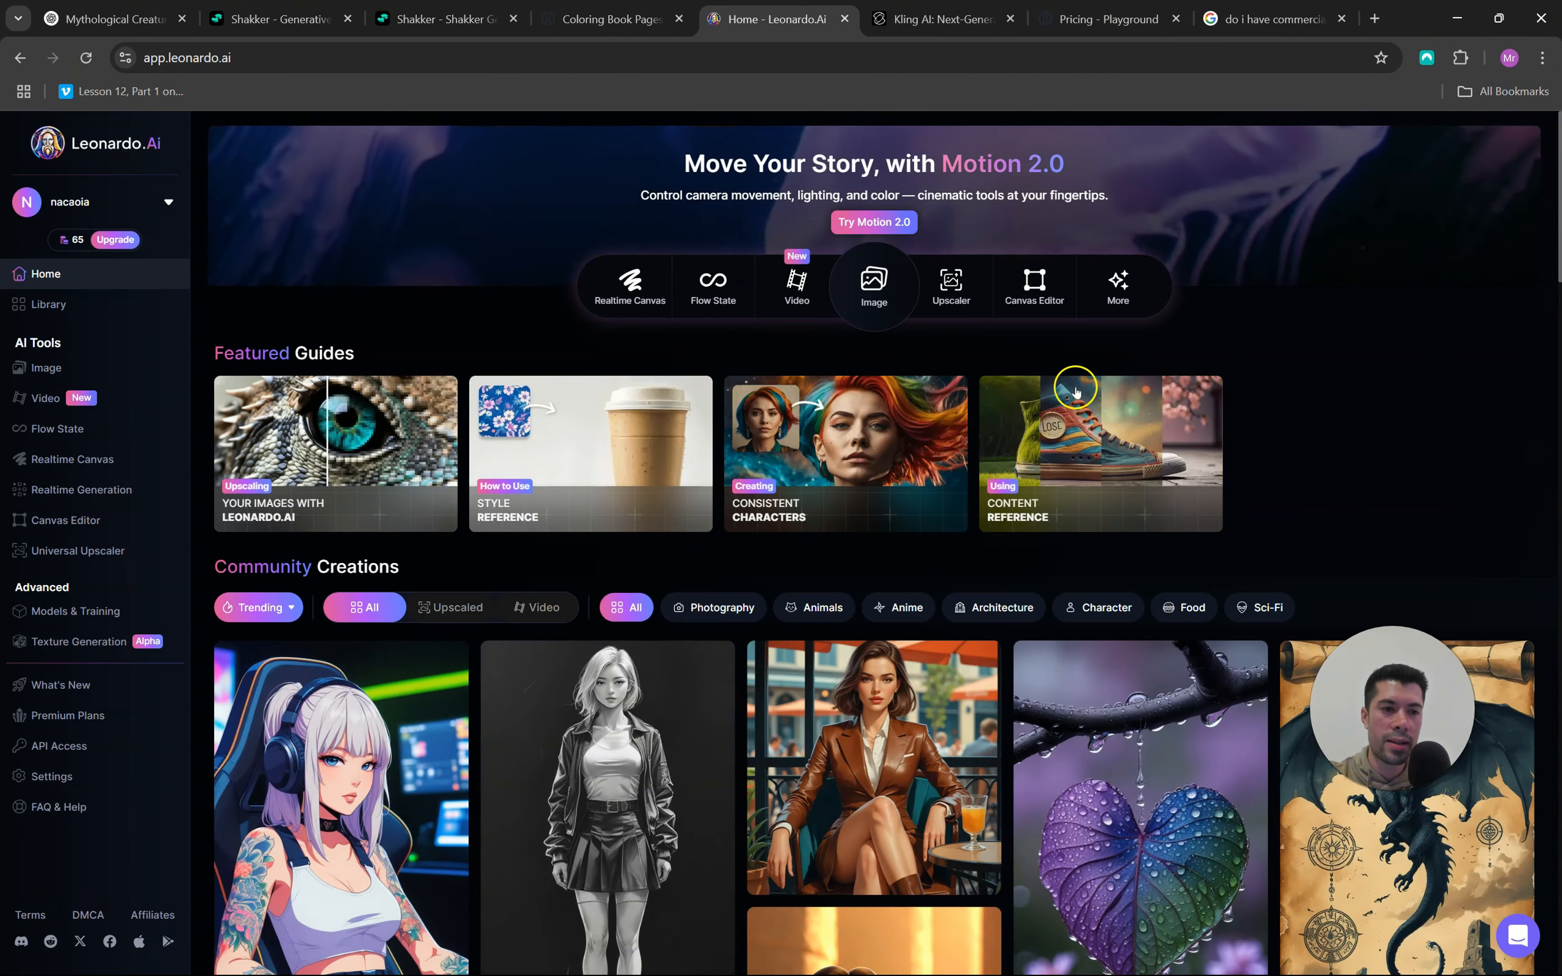
click(51, 370)
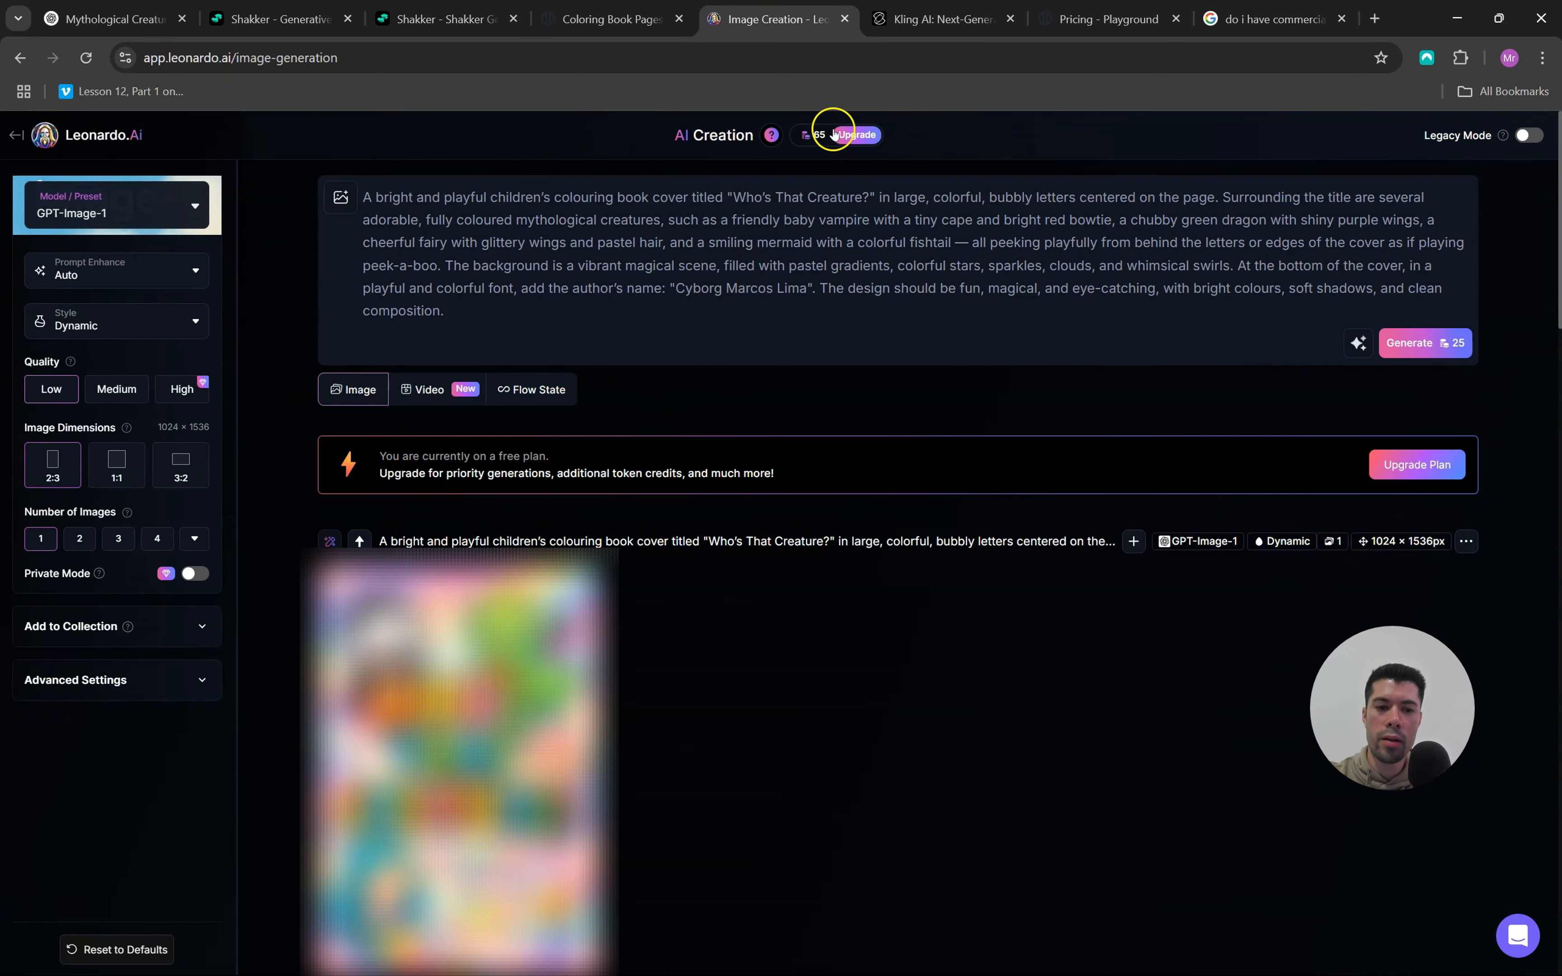
mouse_move(827, 143)
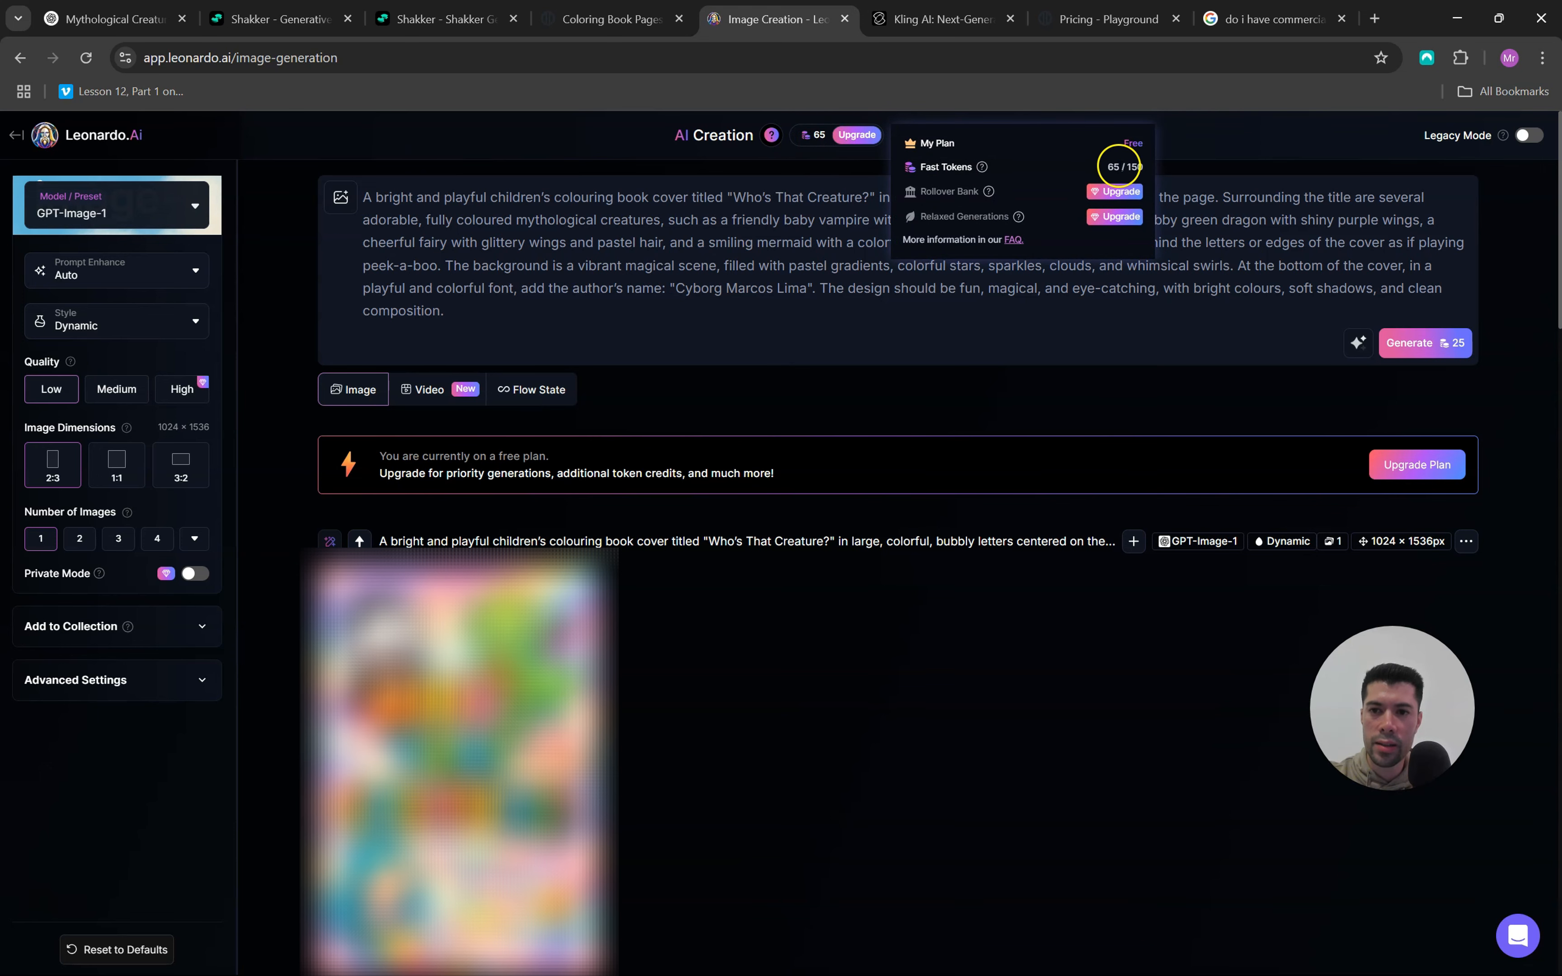
click(773, 289)
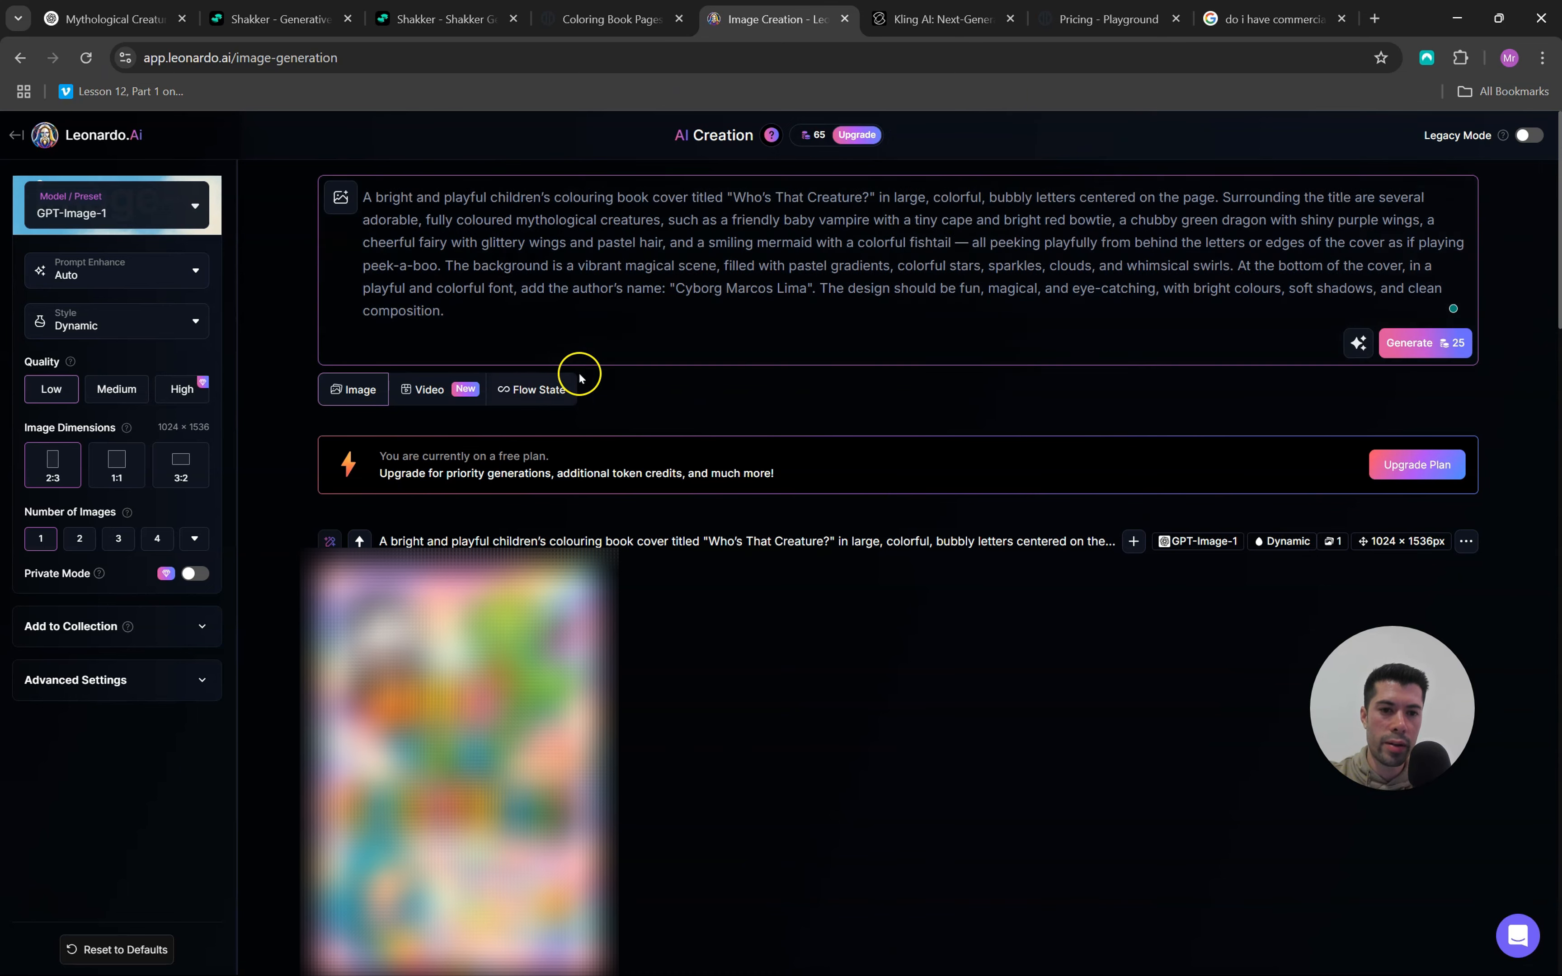
drag(479, 333, 366, 187)
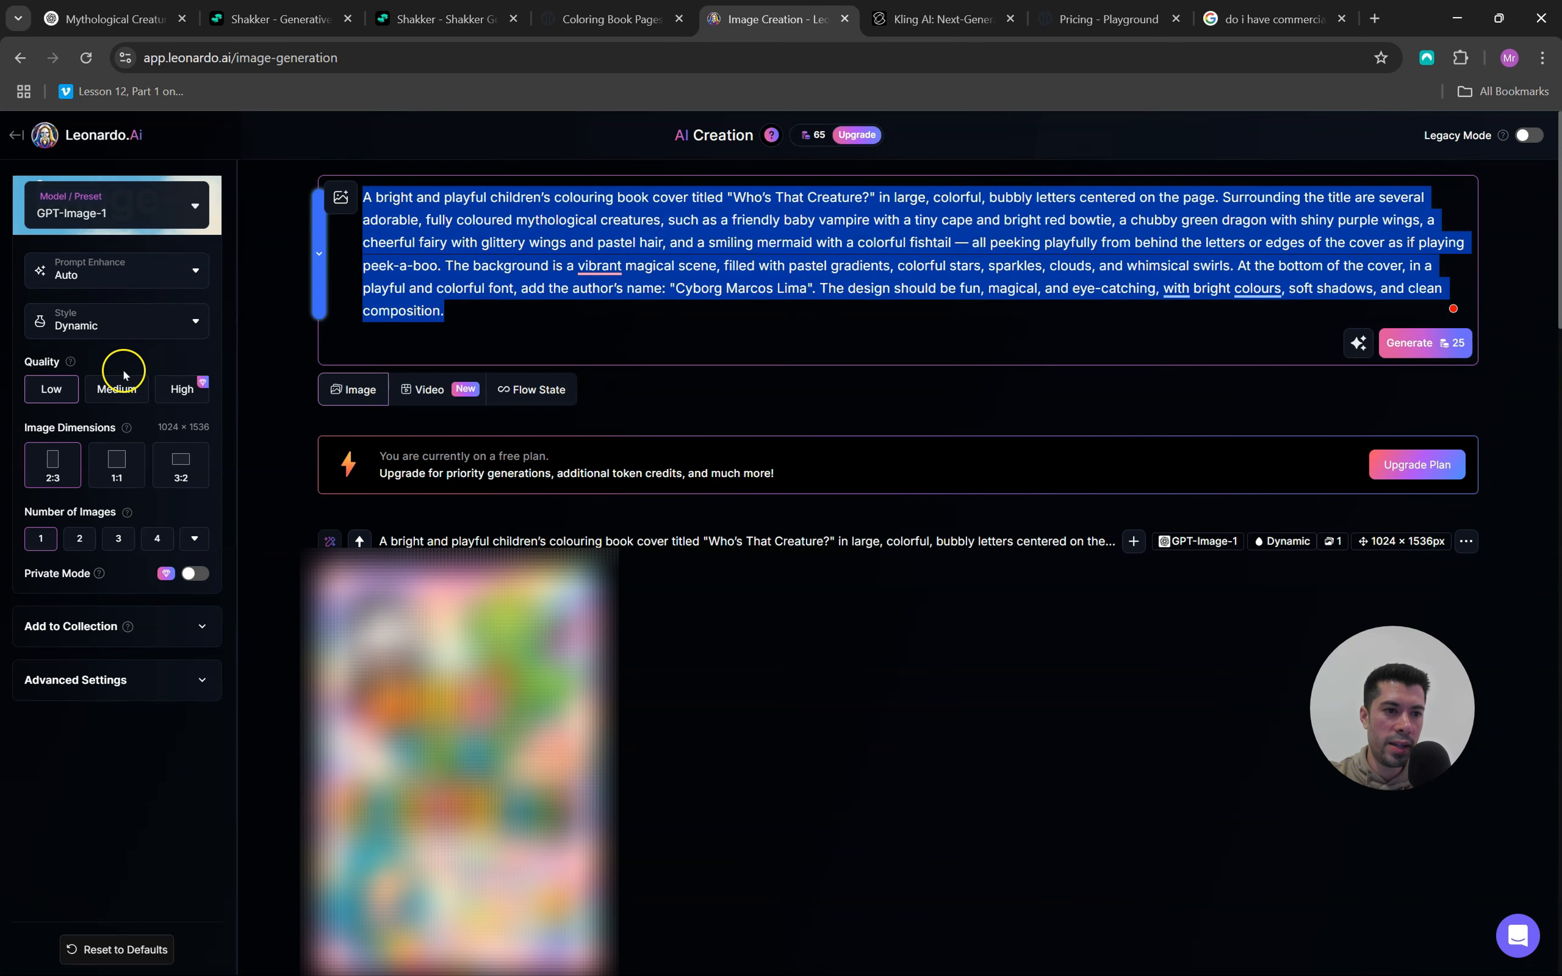
click(116, 389)
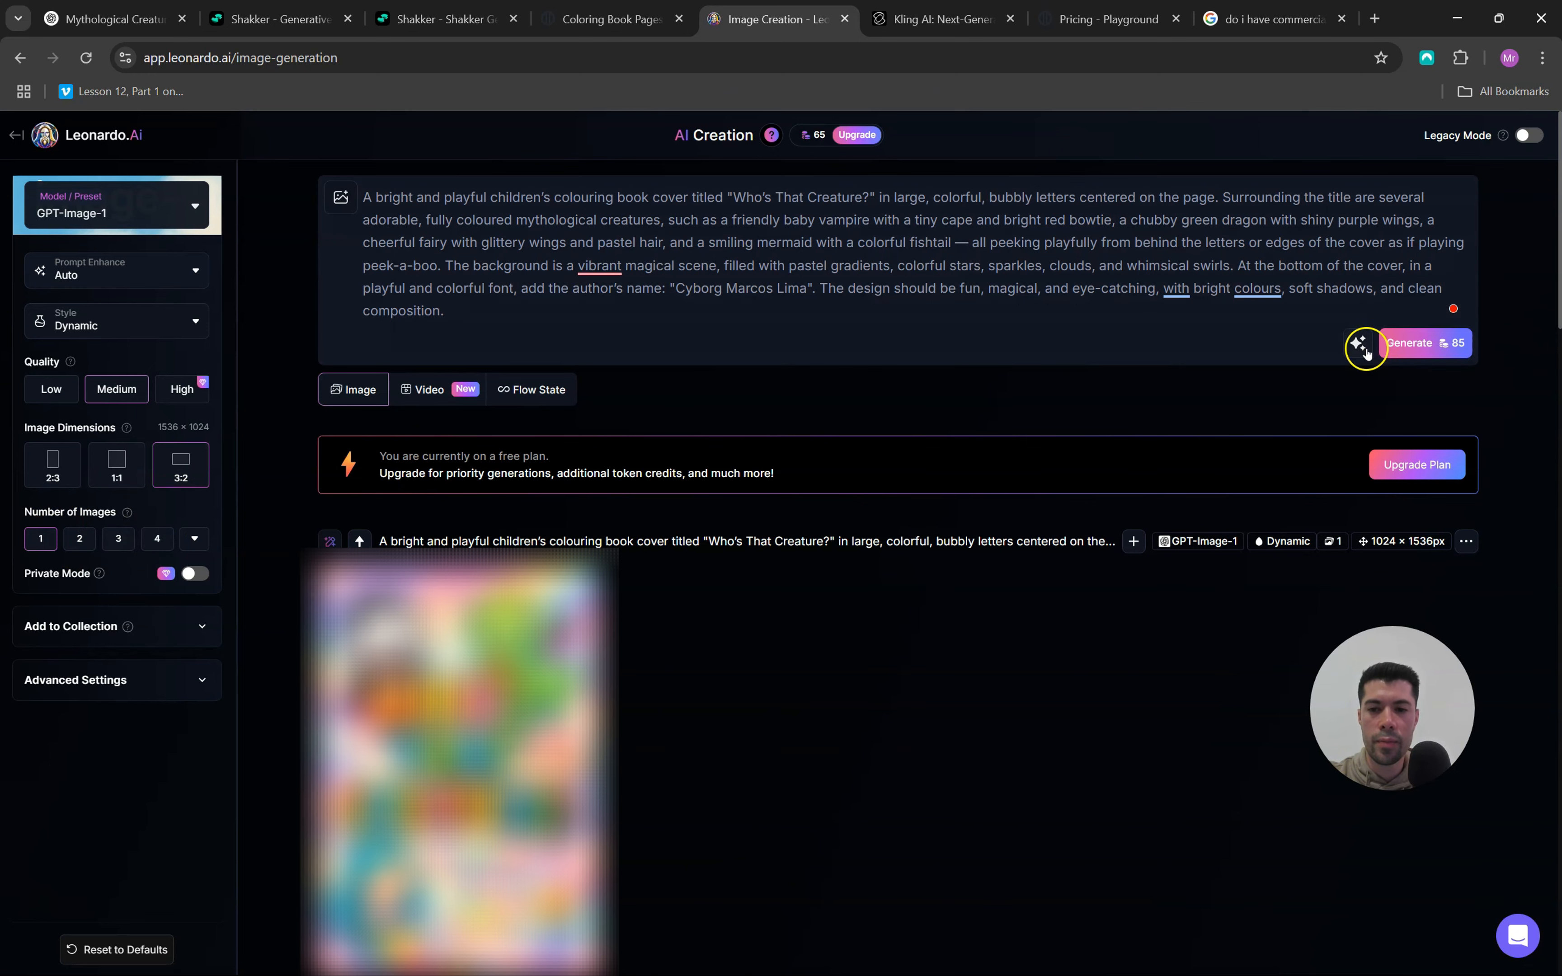
View the KlingAI home page and bring up the Microsoft Copilot app
key(ctrl+Tab)
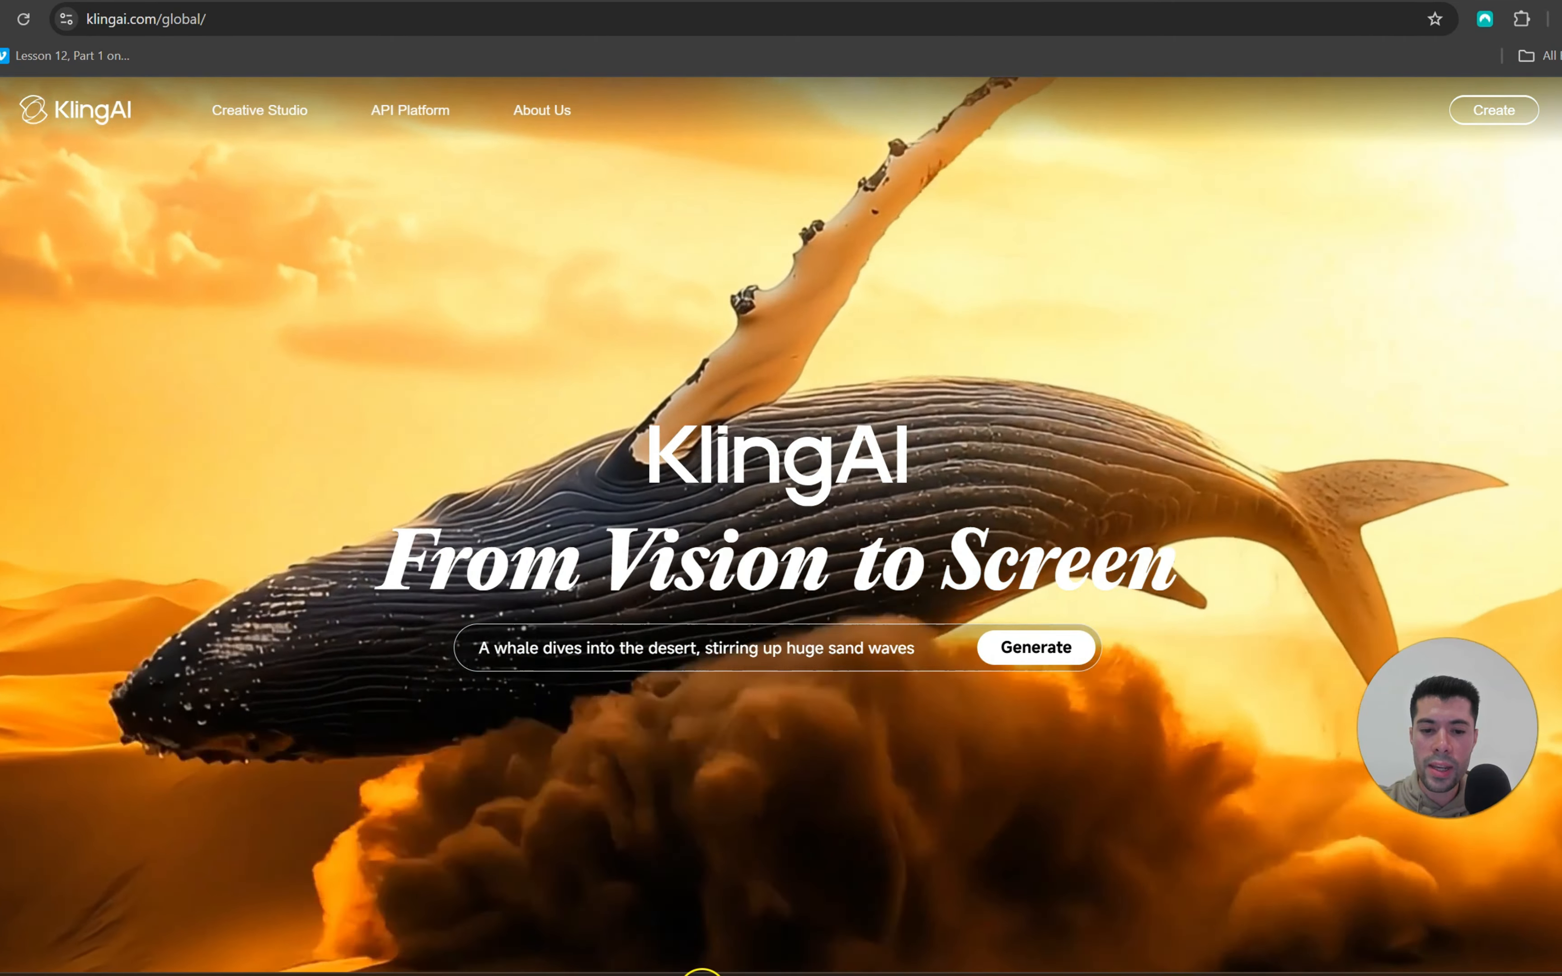
click(703, 975)
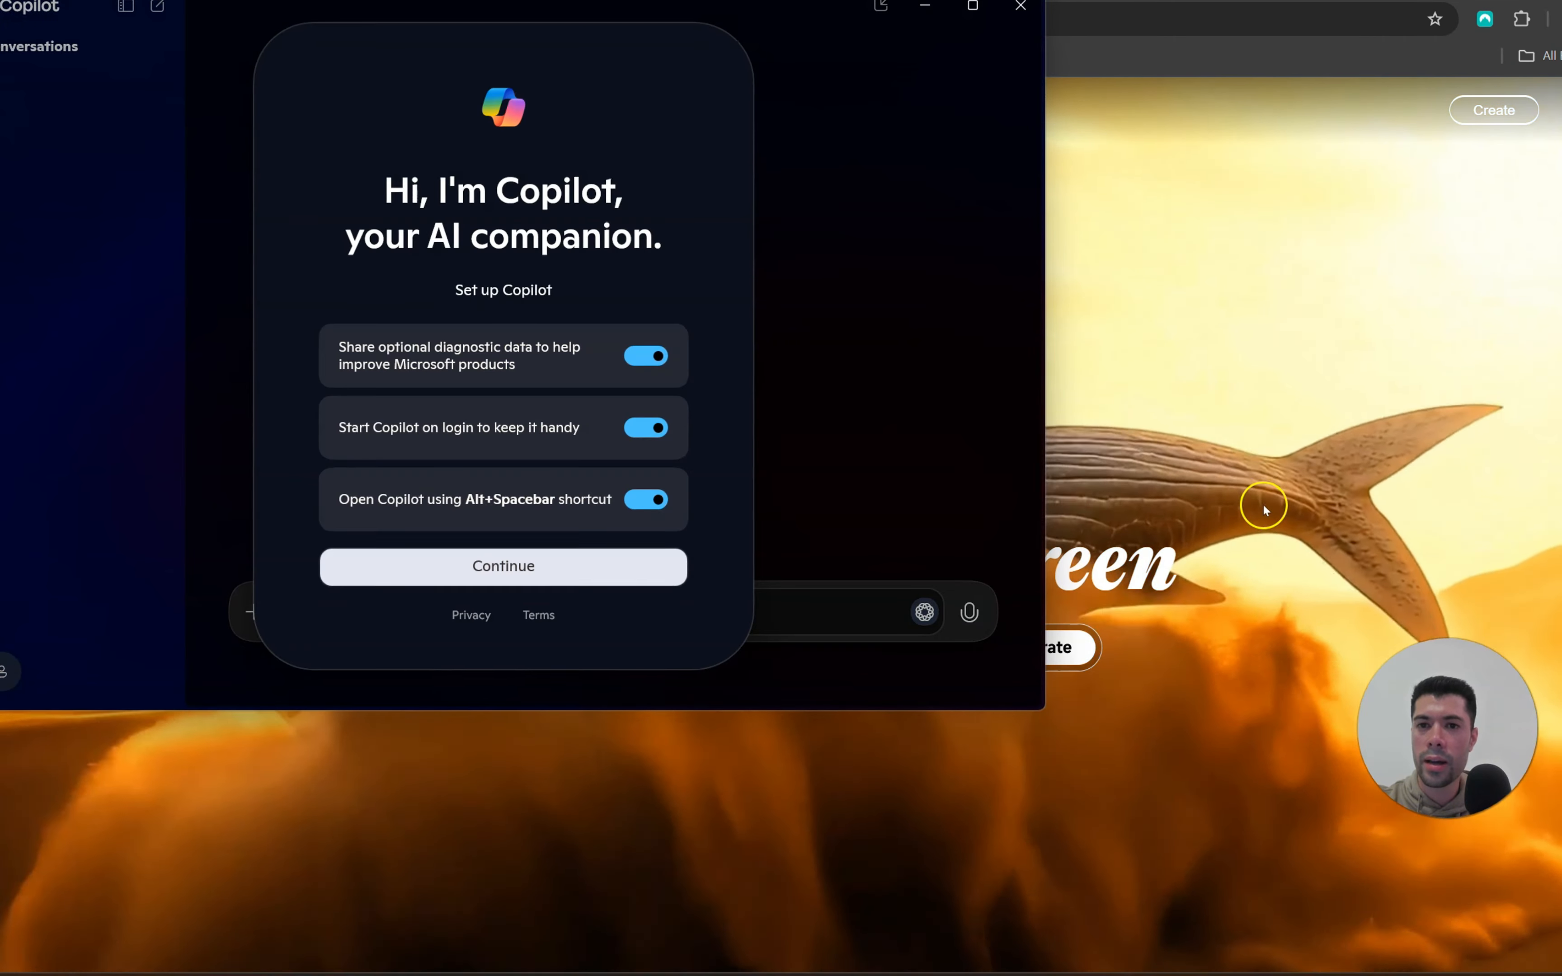
click(976, 5)
drag(1391, 698, 1344, 698)
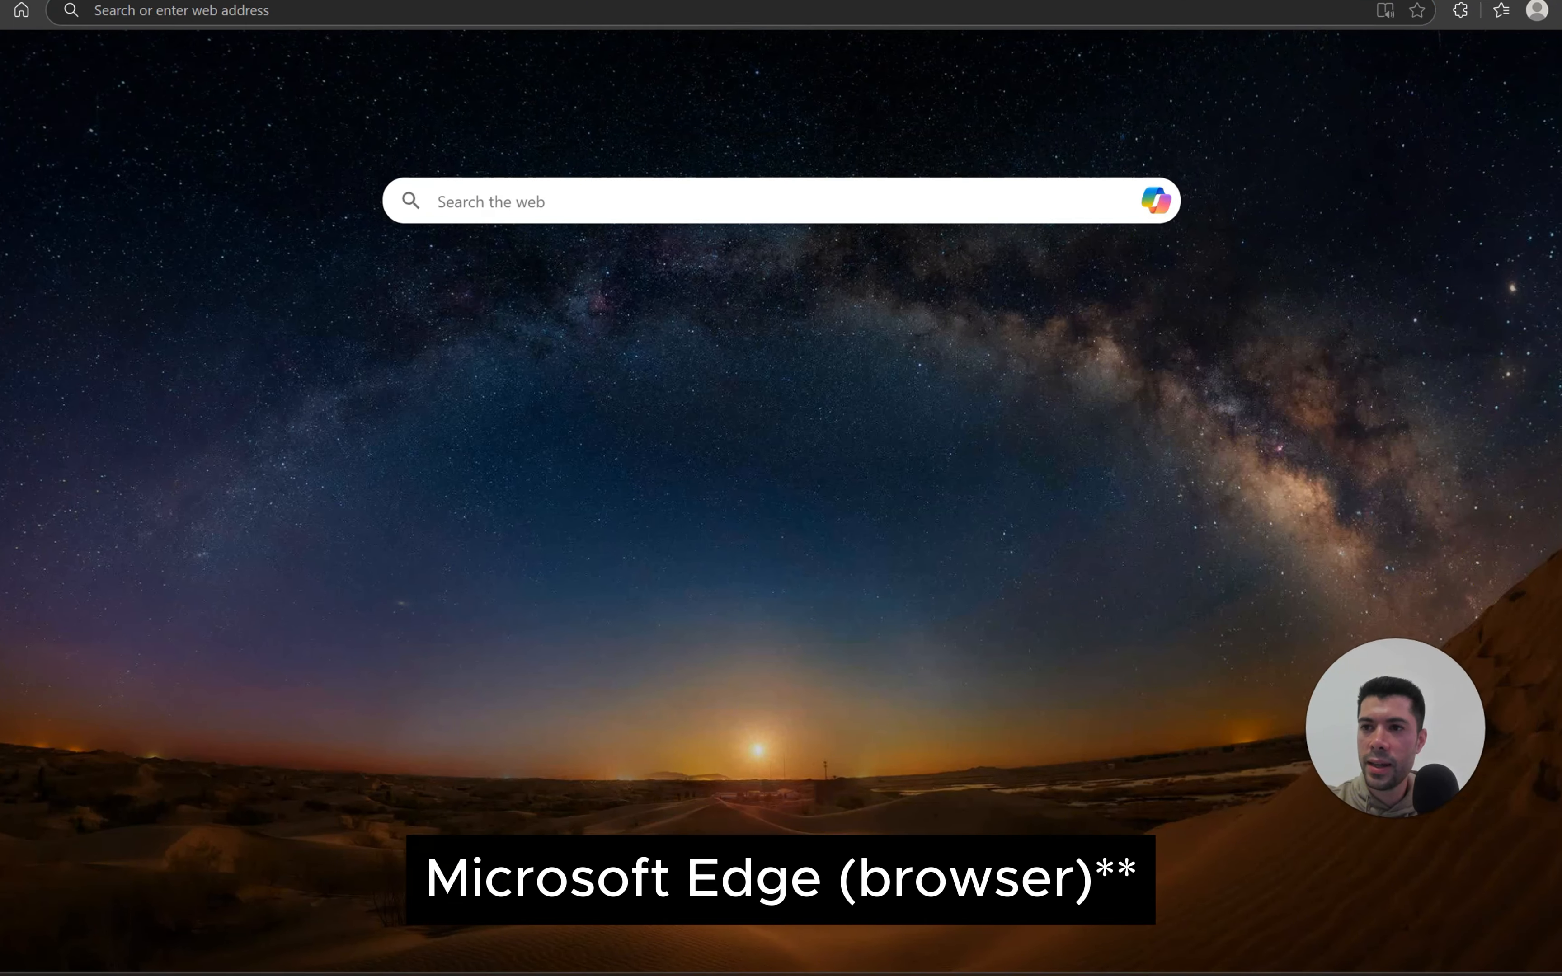
In Microsoft Edge, open the Copilot chat and examine its creature colouring pages and prompts, highlighting the cute Jiangshi prompt
click(1542, 50)
scroll(1469, 276, down, 1)
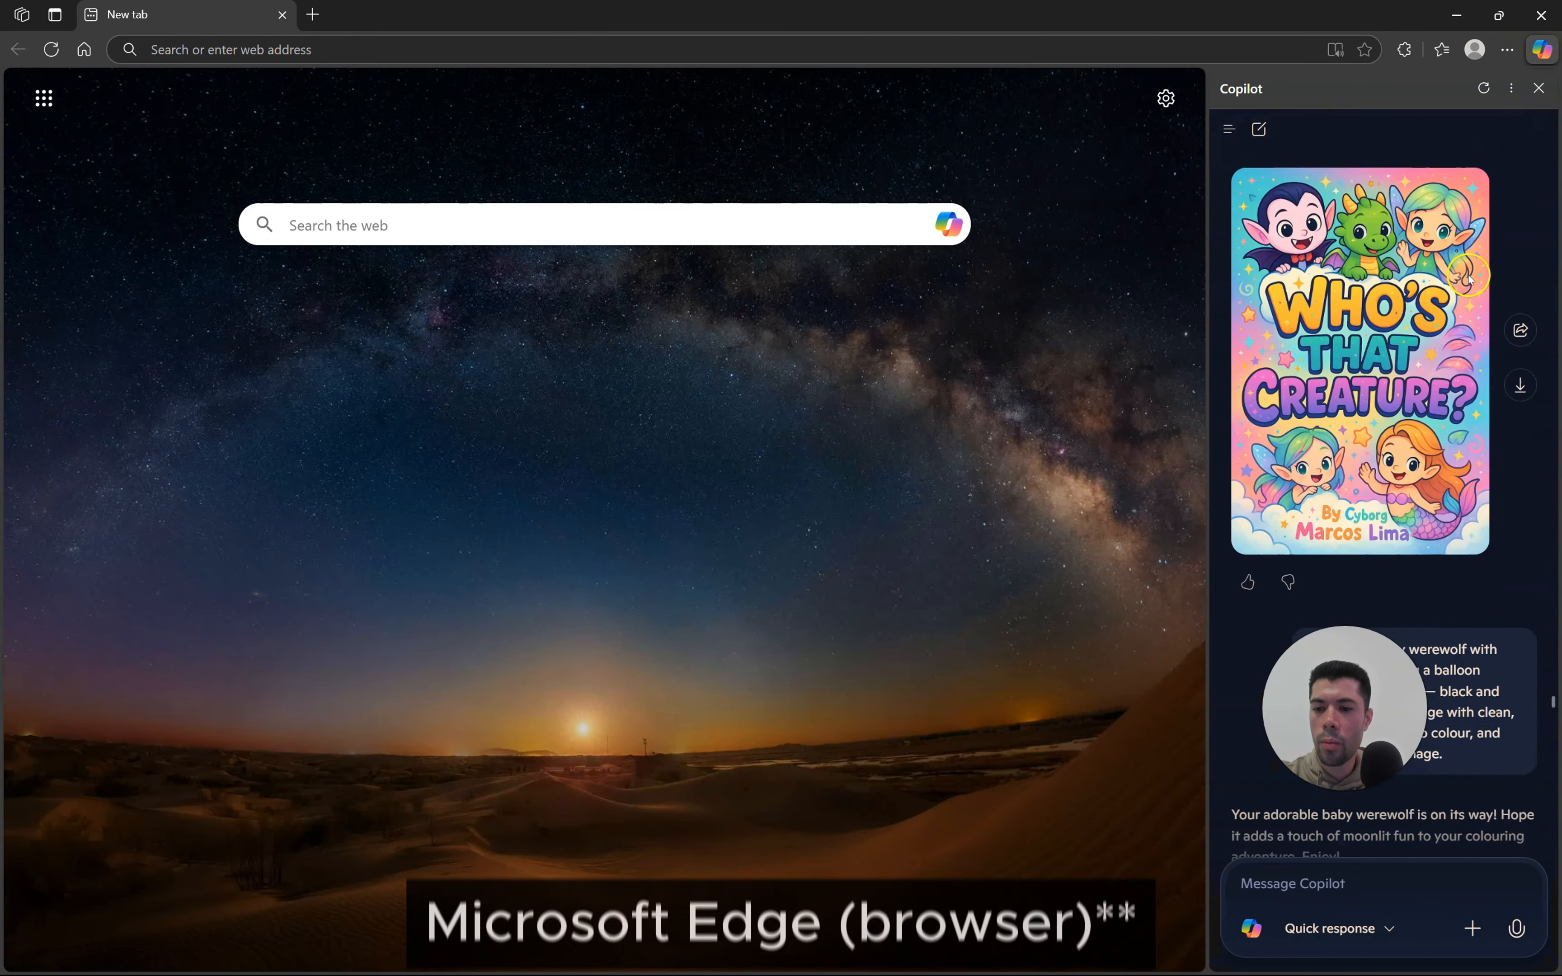
scroll(1469, 276, down, 10)
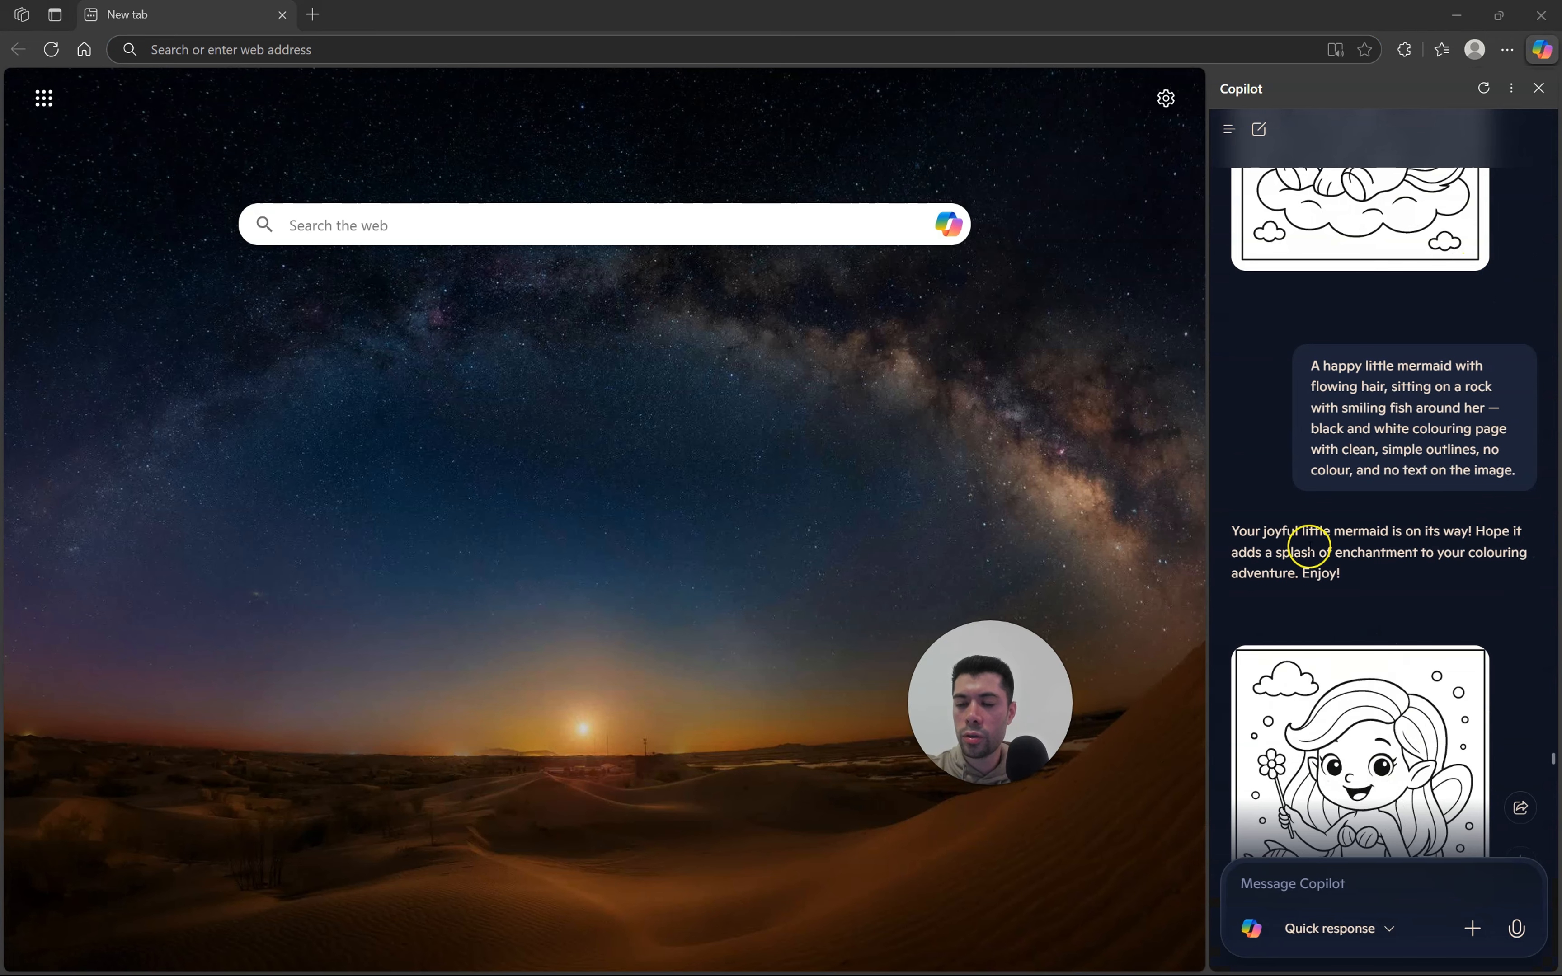
scroll(1491, 495, down, 15)
scroll(1473, 516, down, 10)
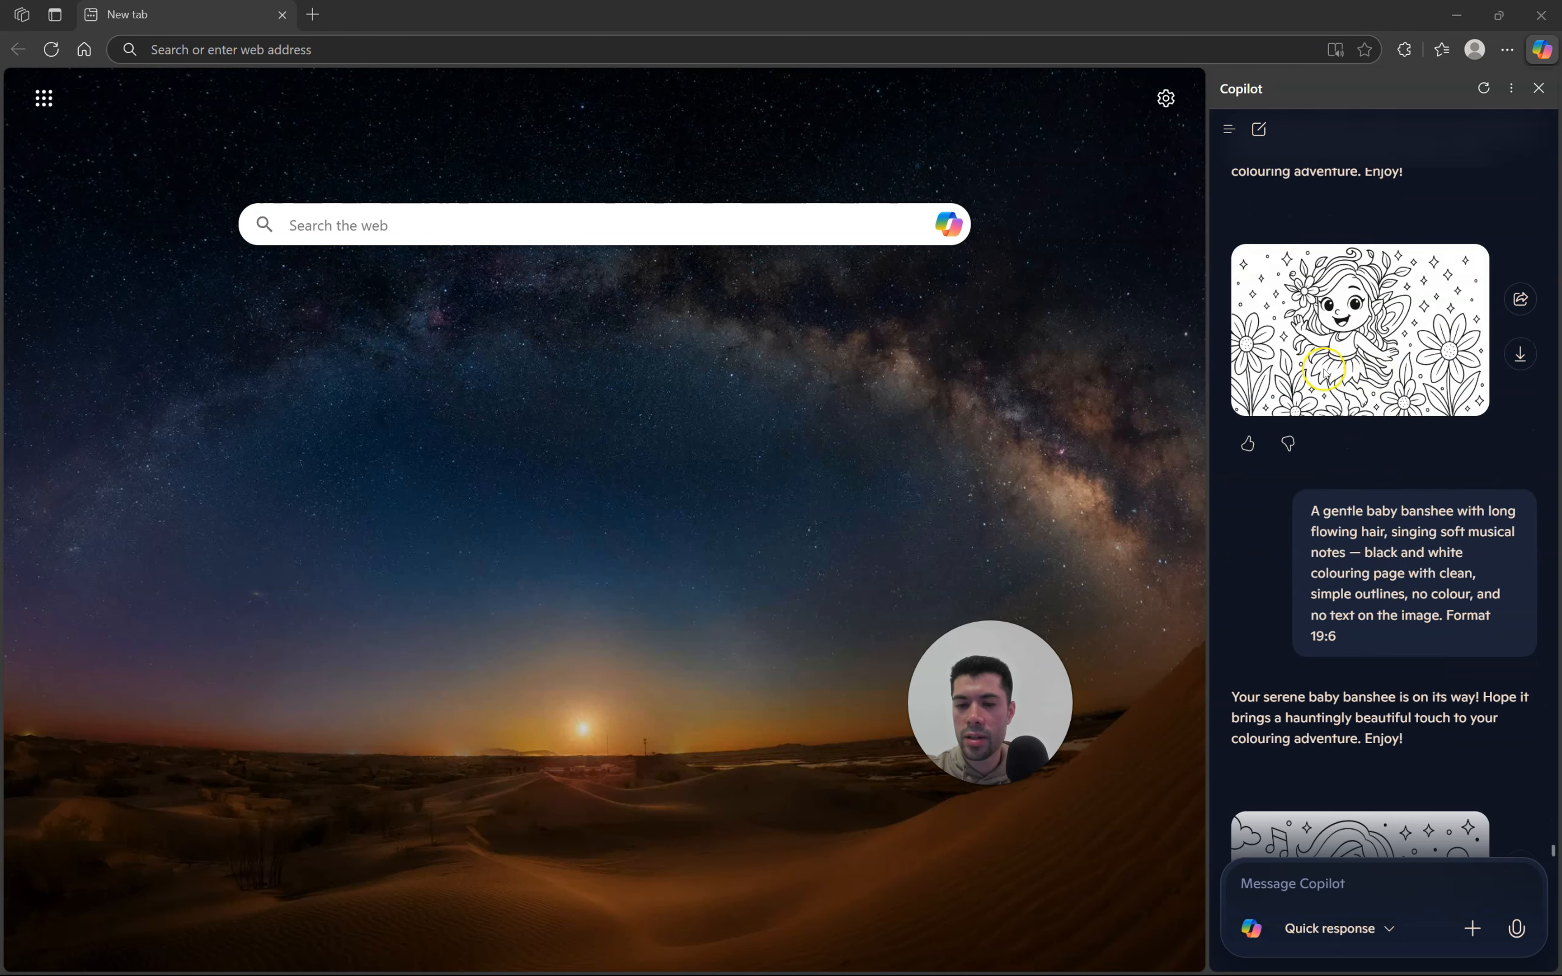
scroll(1426, 613, down, 6)
scroll(1409, 559, down, 15)
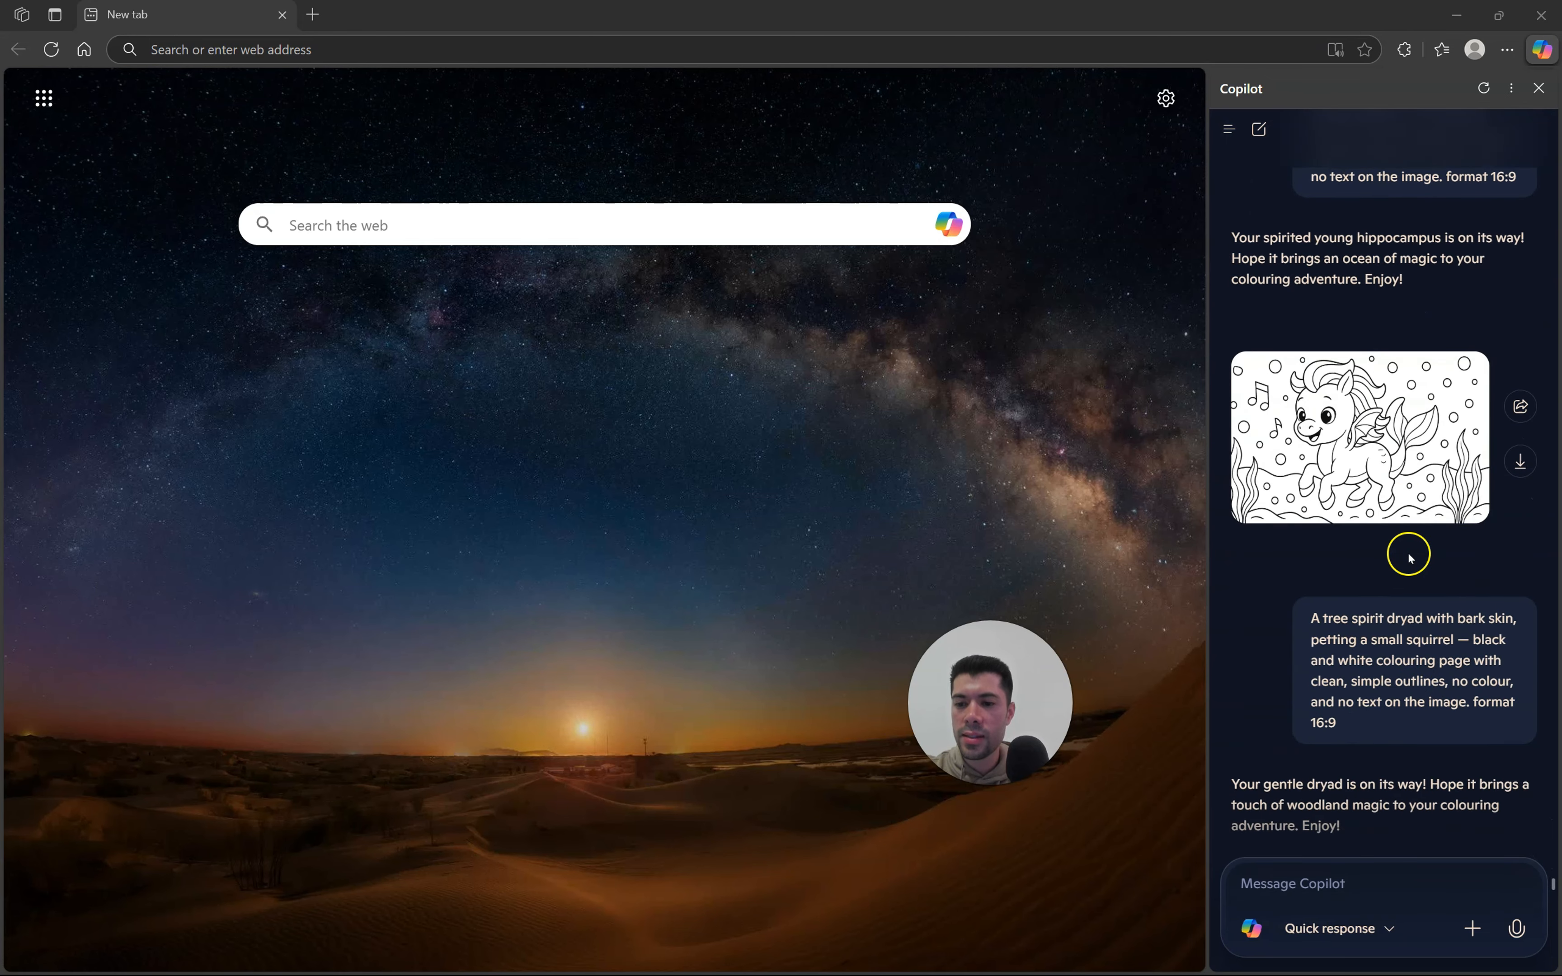
scroll(1405, 556, down, 15)
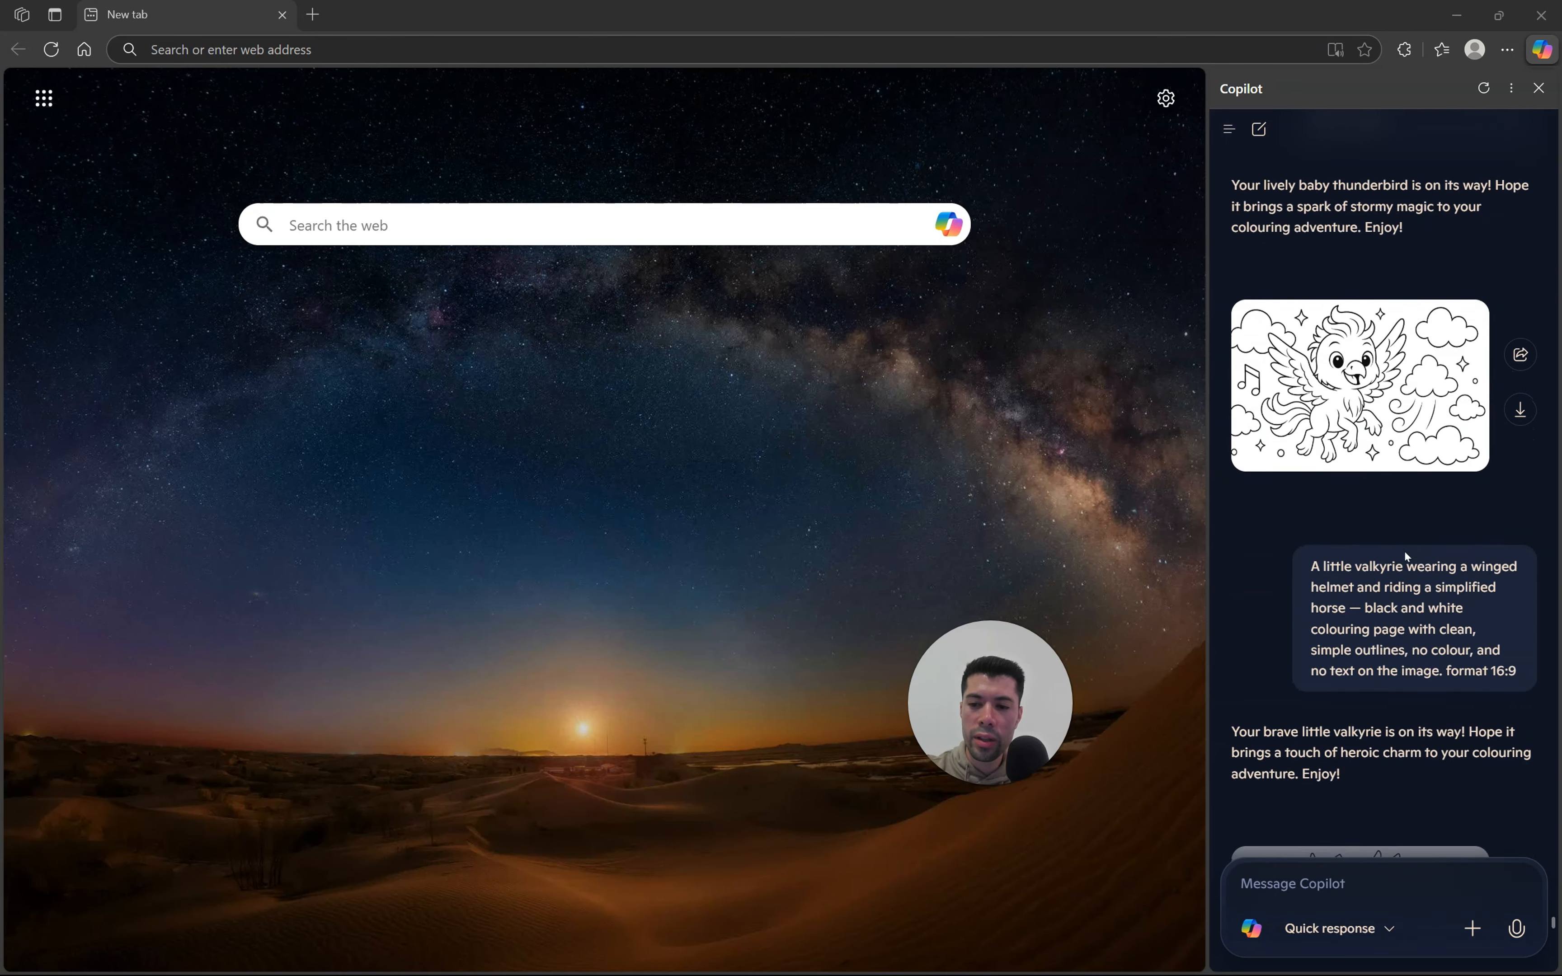
drag(1517, 594, 1356, 491)
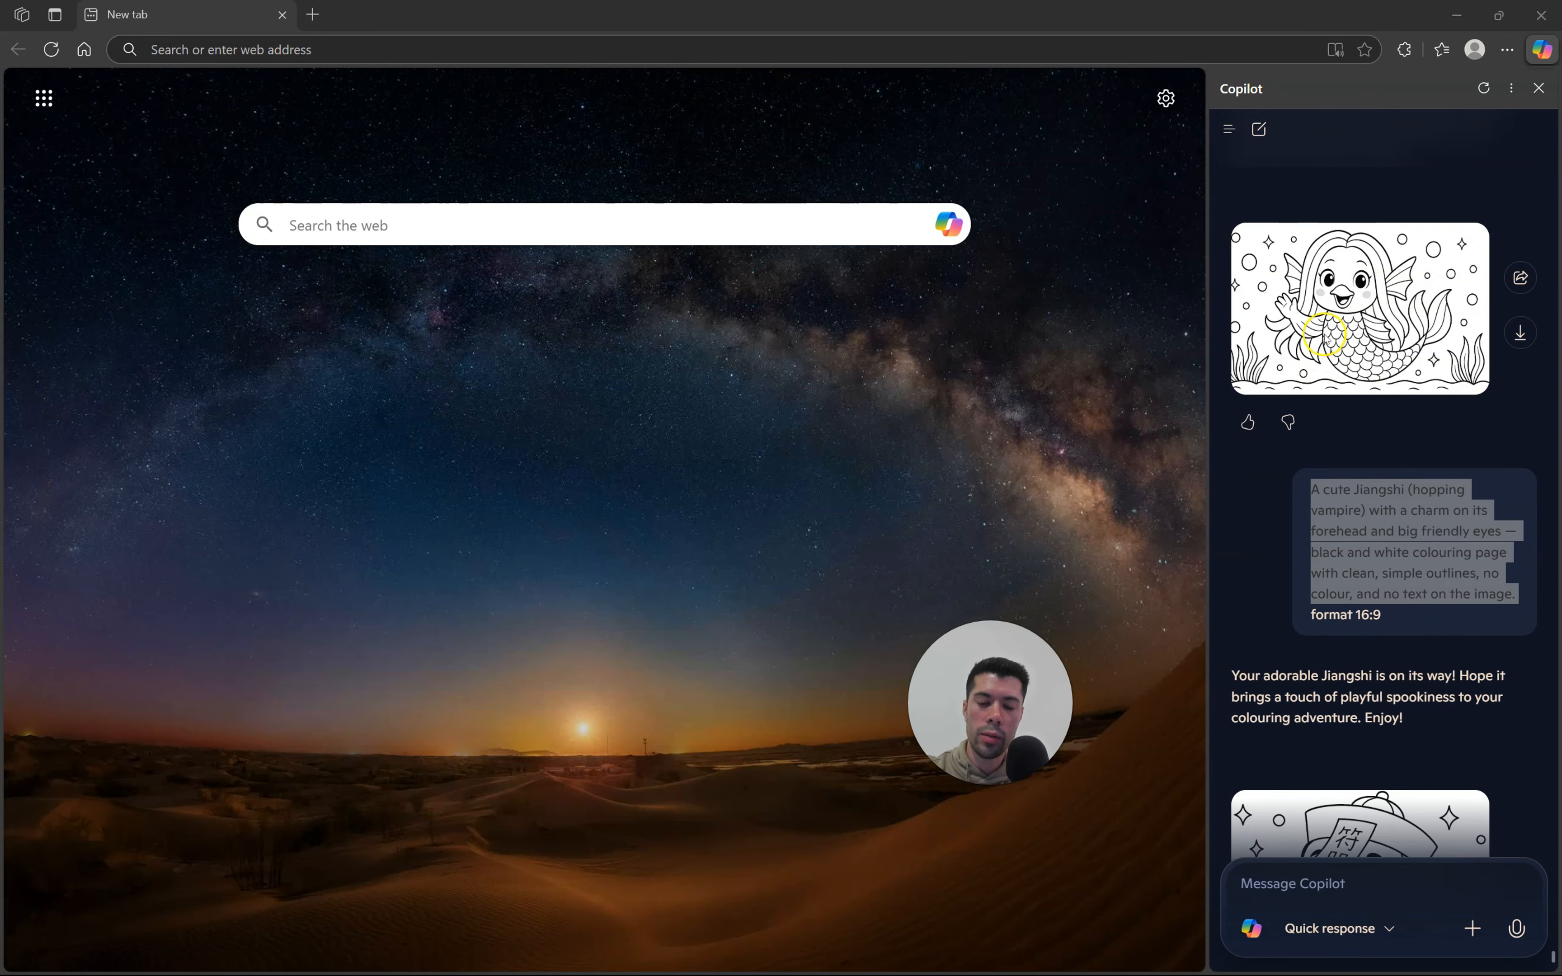
scroll(1378, 336, down, 2)
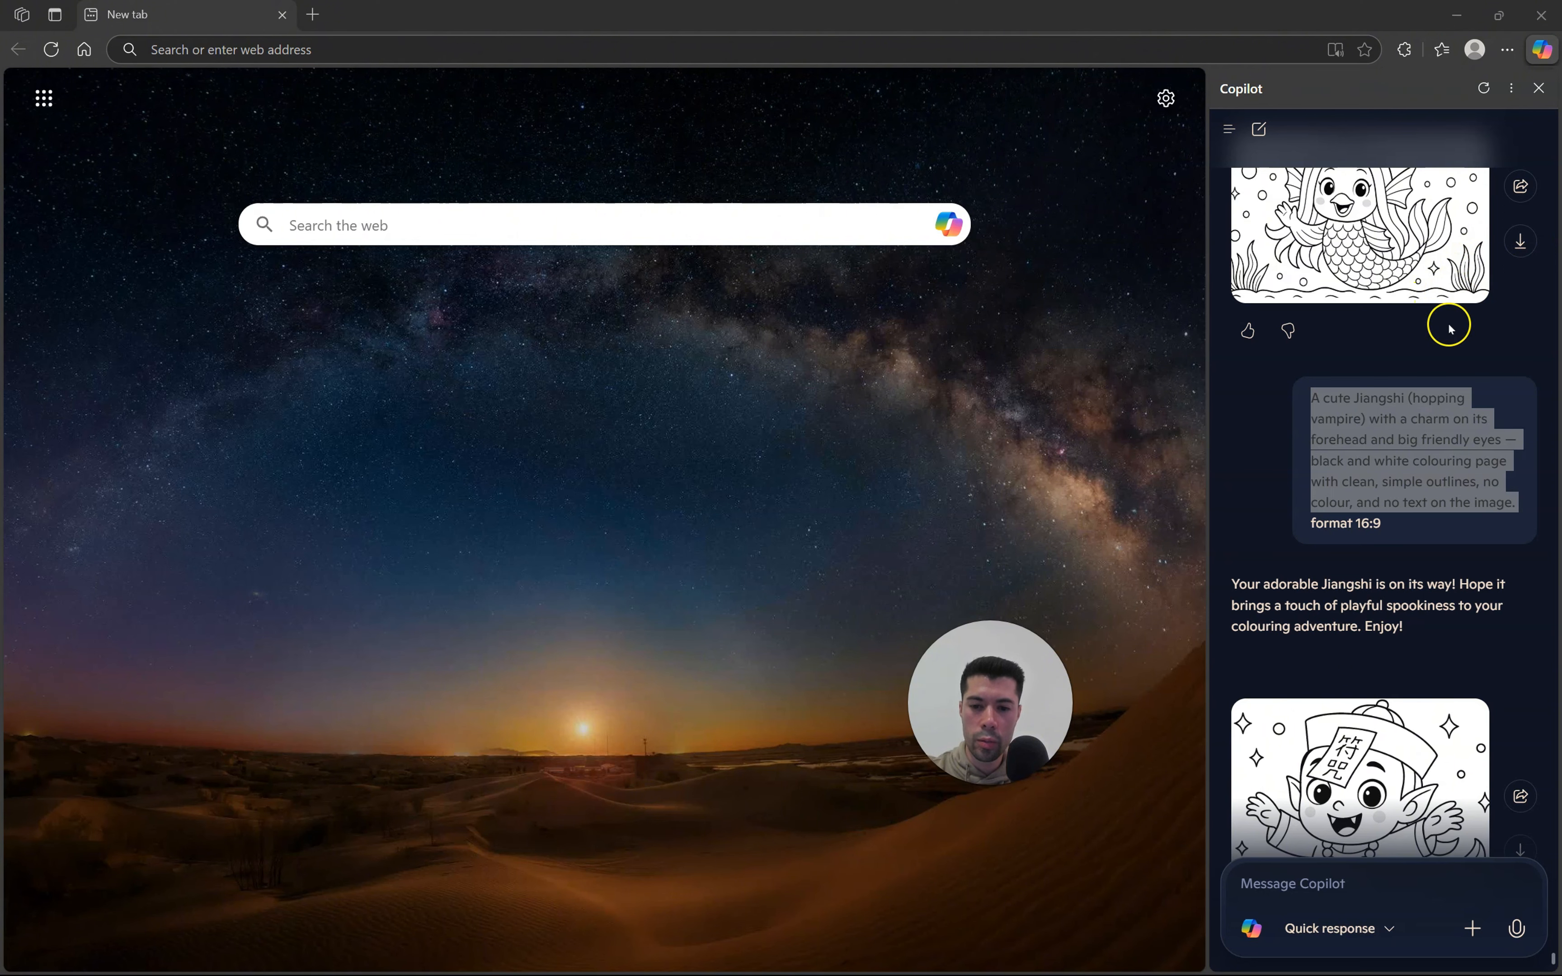
scroll(1403, 309, down, 3)
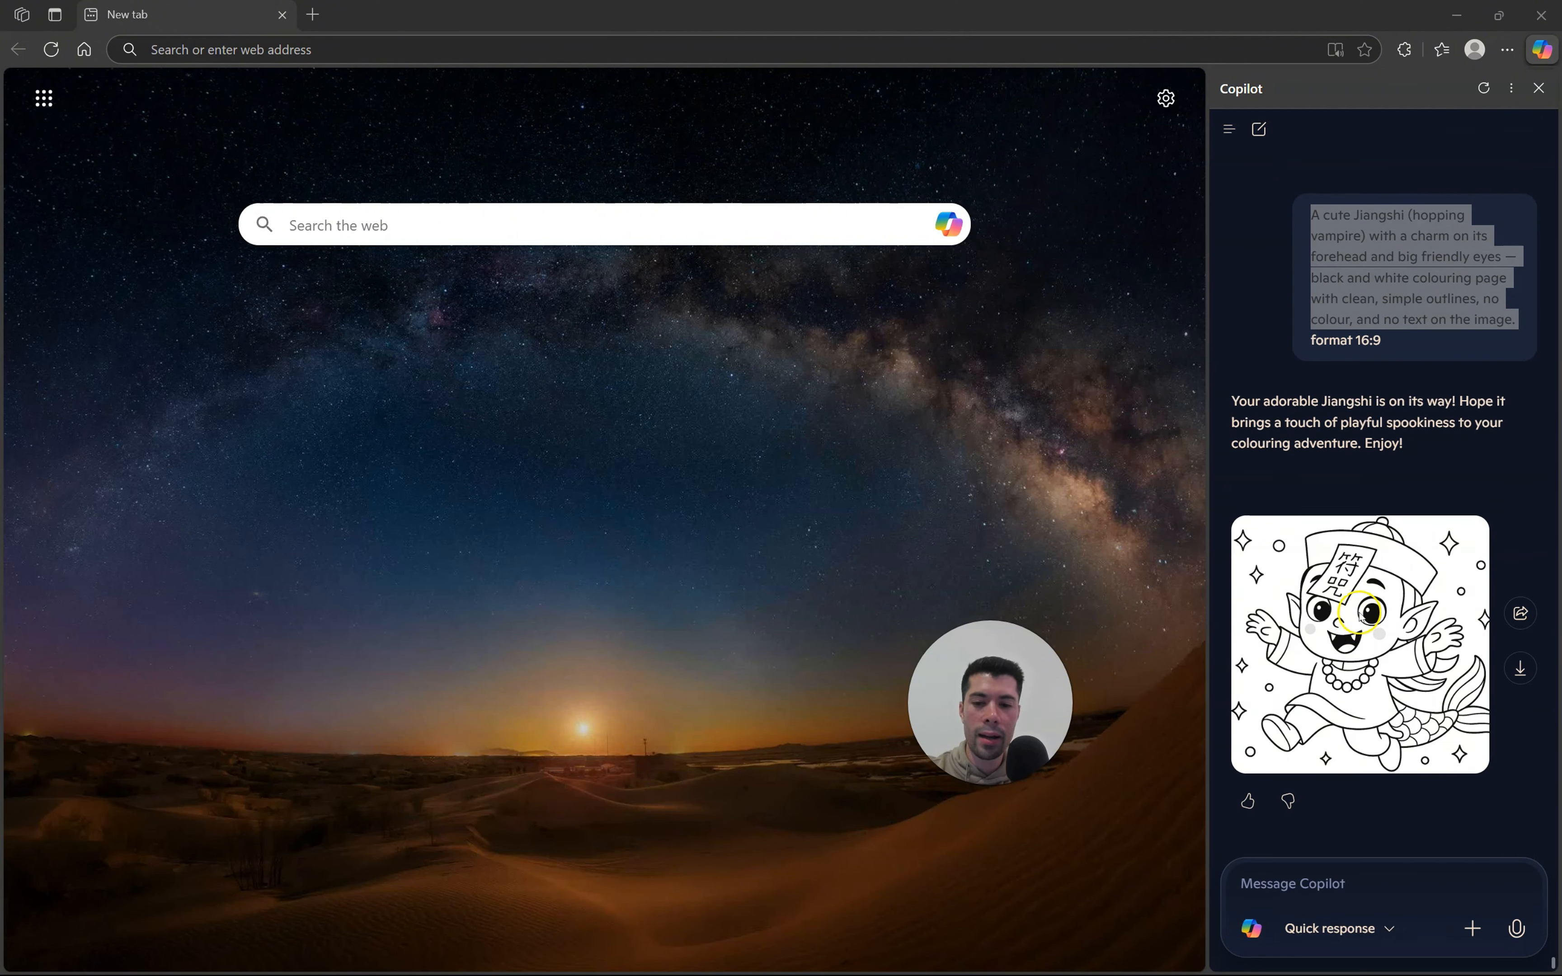
scroll(1365, 606, up, 6)
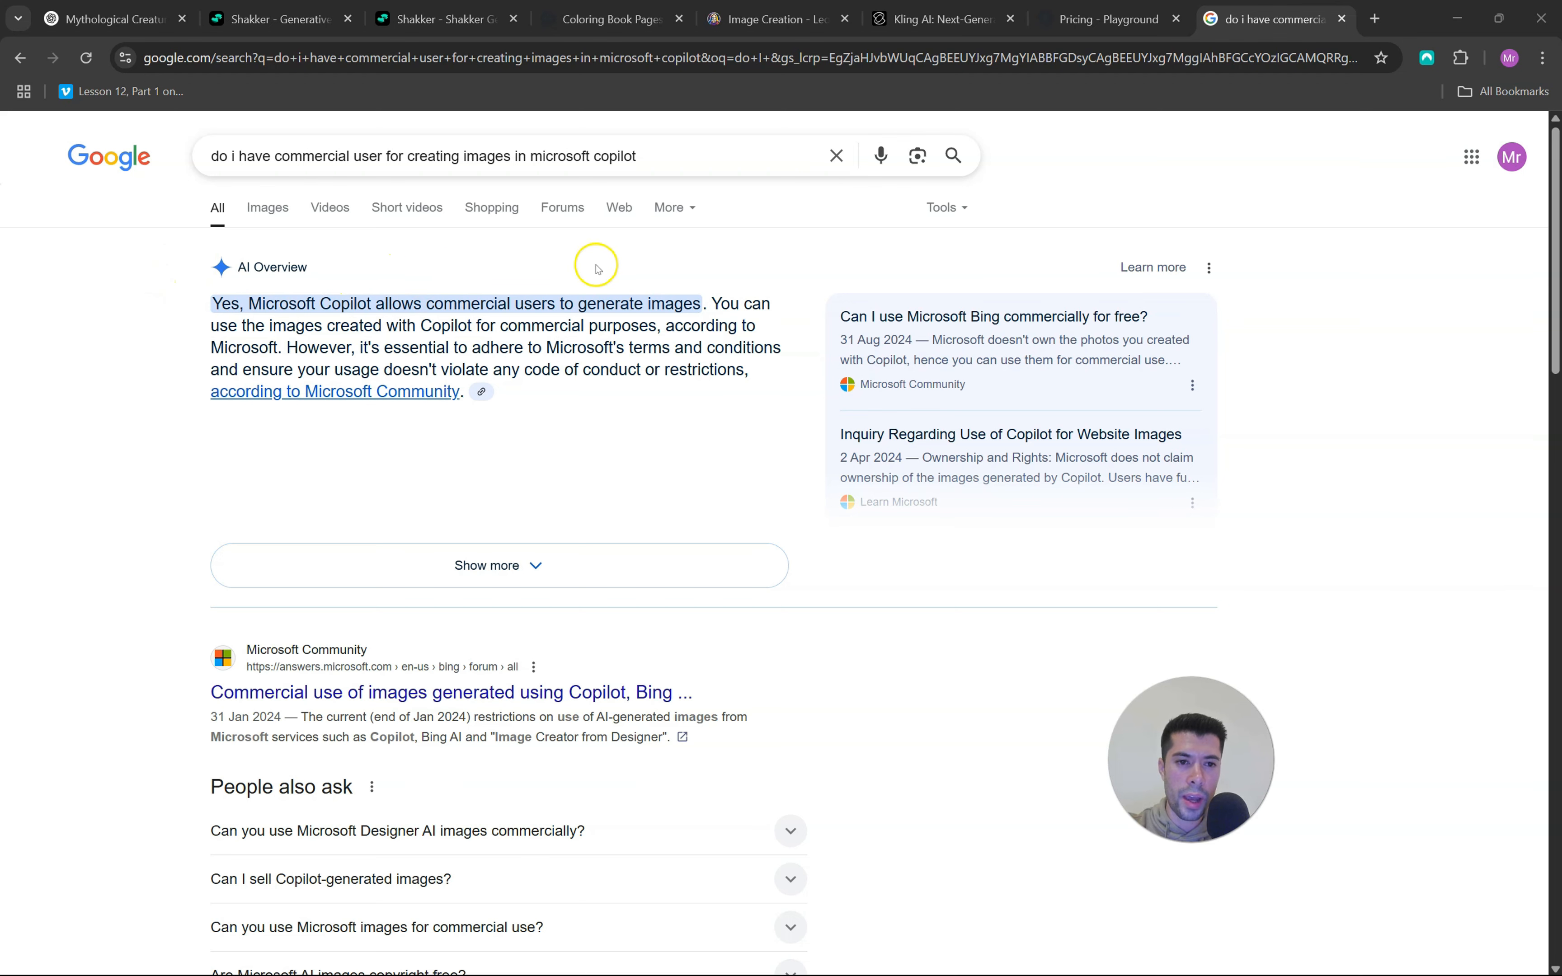
Switch to Playground's pricing page in Chrome and check the Free plan's line on using images commercially
click(1084, 6)
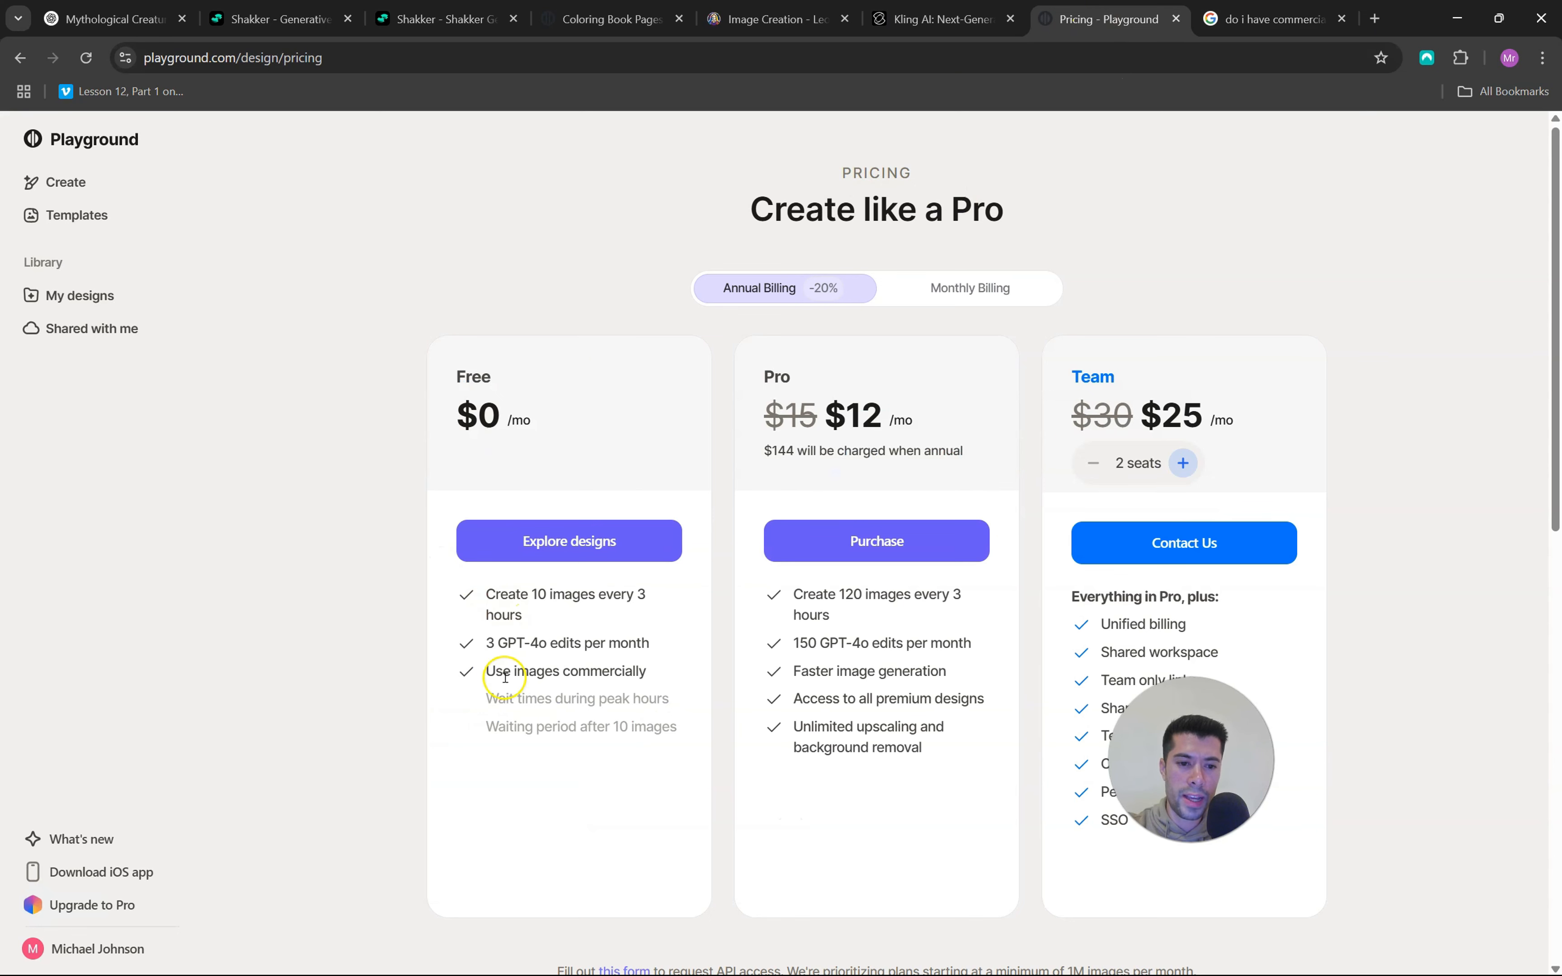
drag(535, 672, 640, 673)
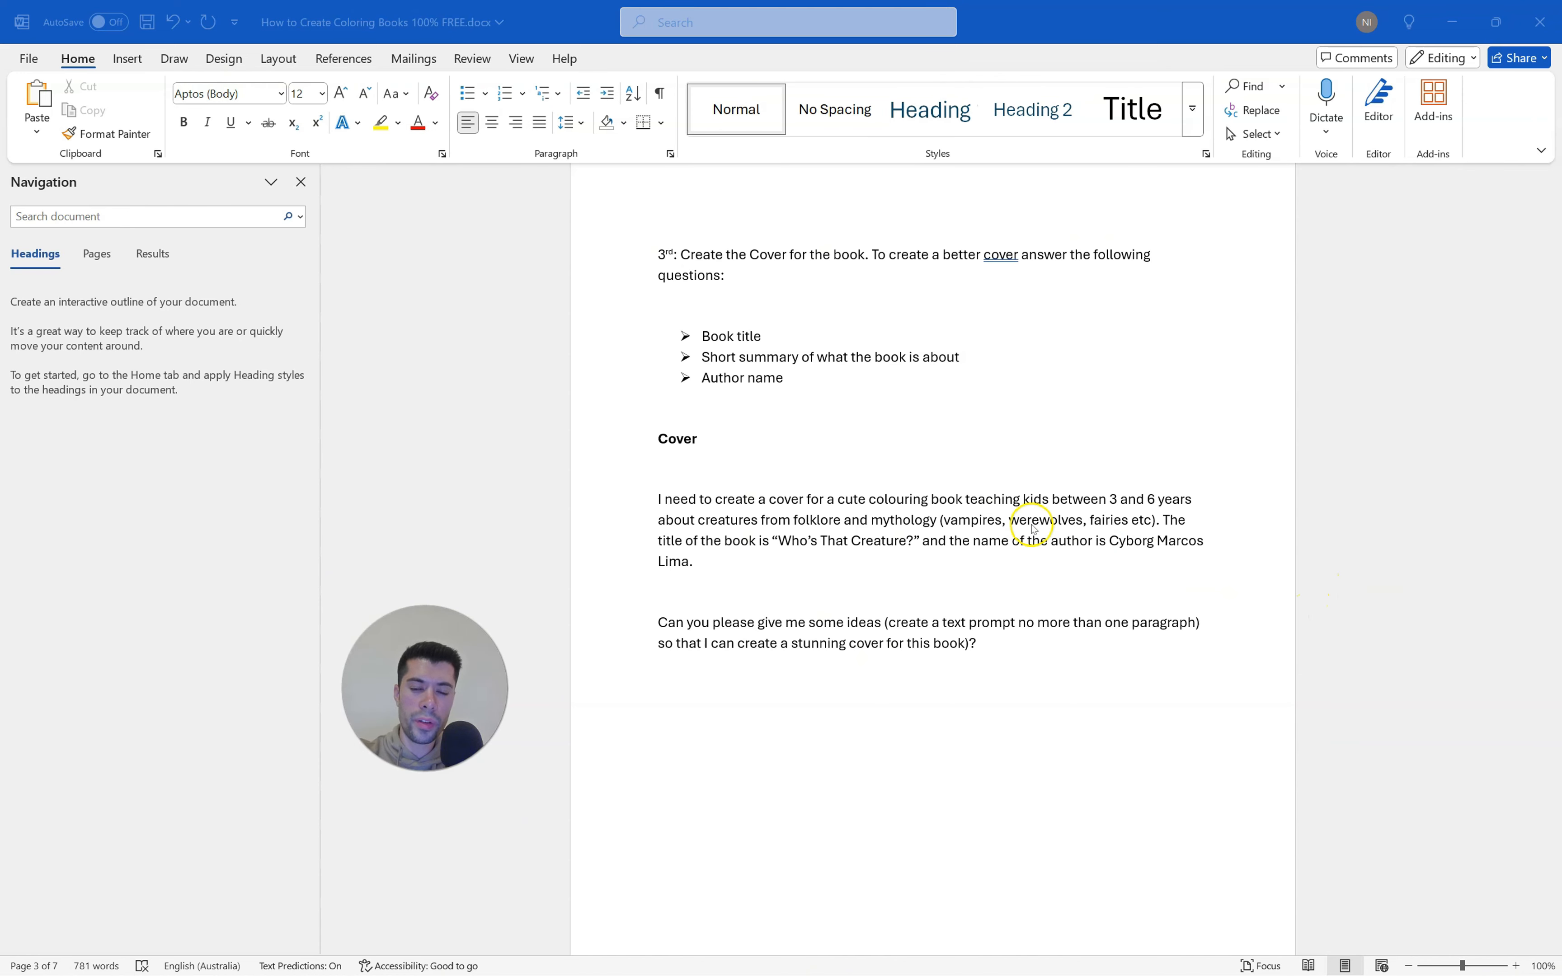
In the Word guide's cover section, review the list of questions to answer and highlight the paragraph requesting the "Who's That Creature?" cover
drag(897, 378, 714, 345)
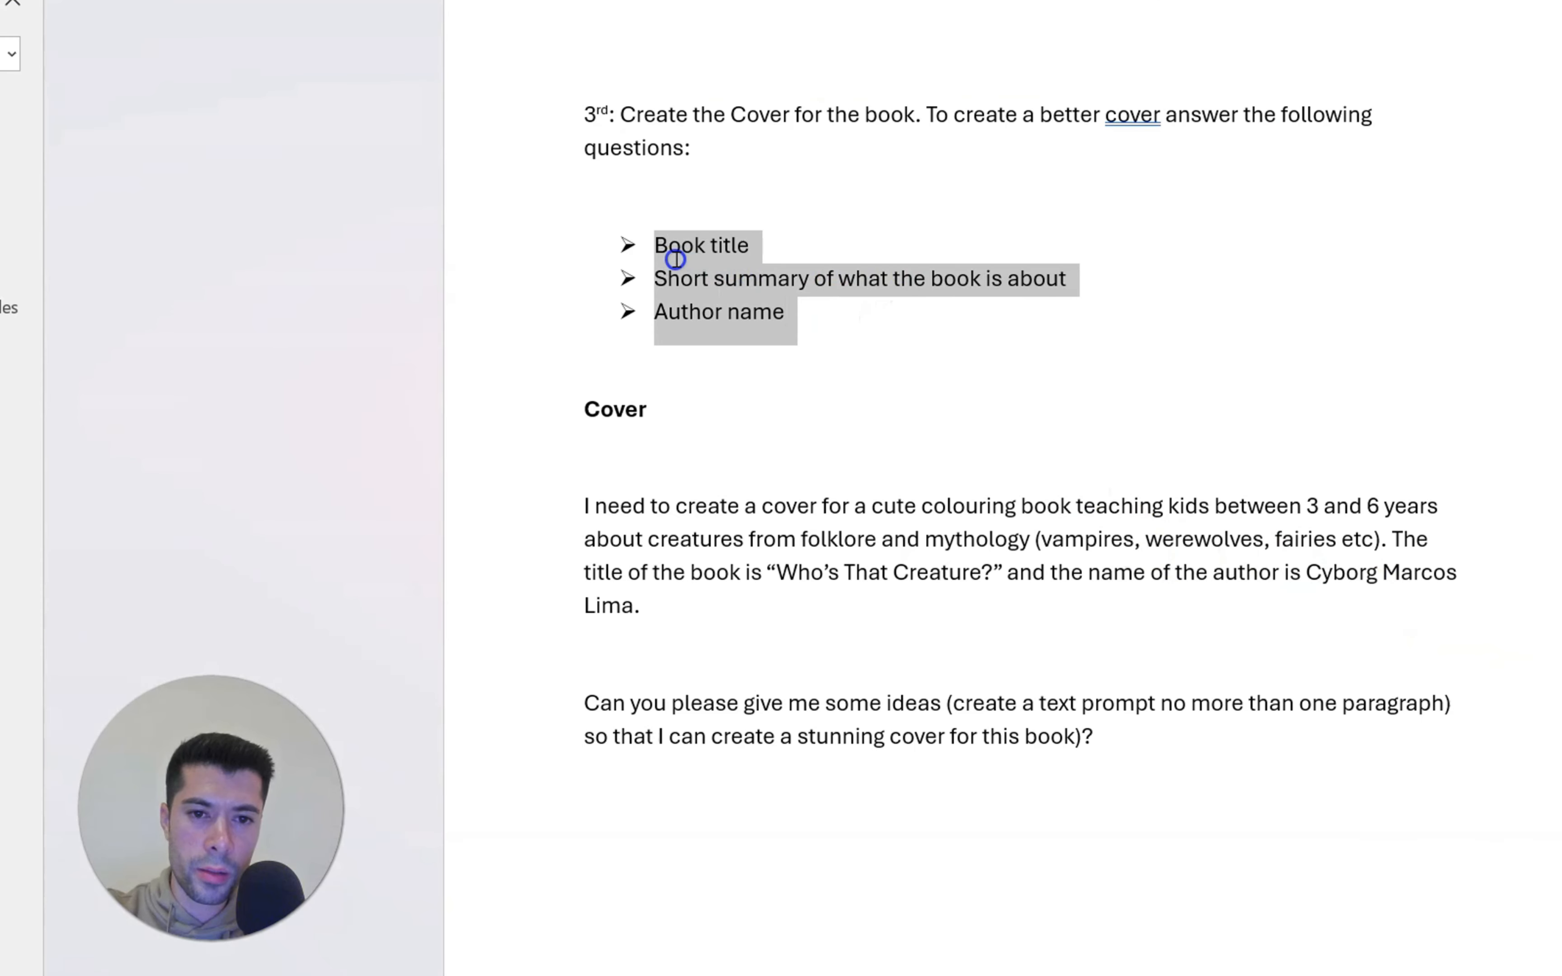
click(807, 317)
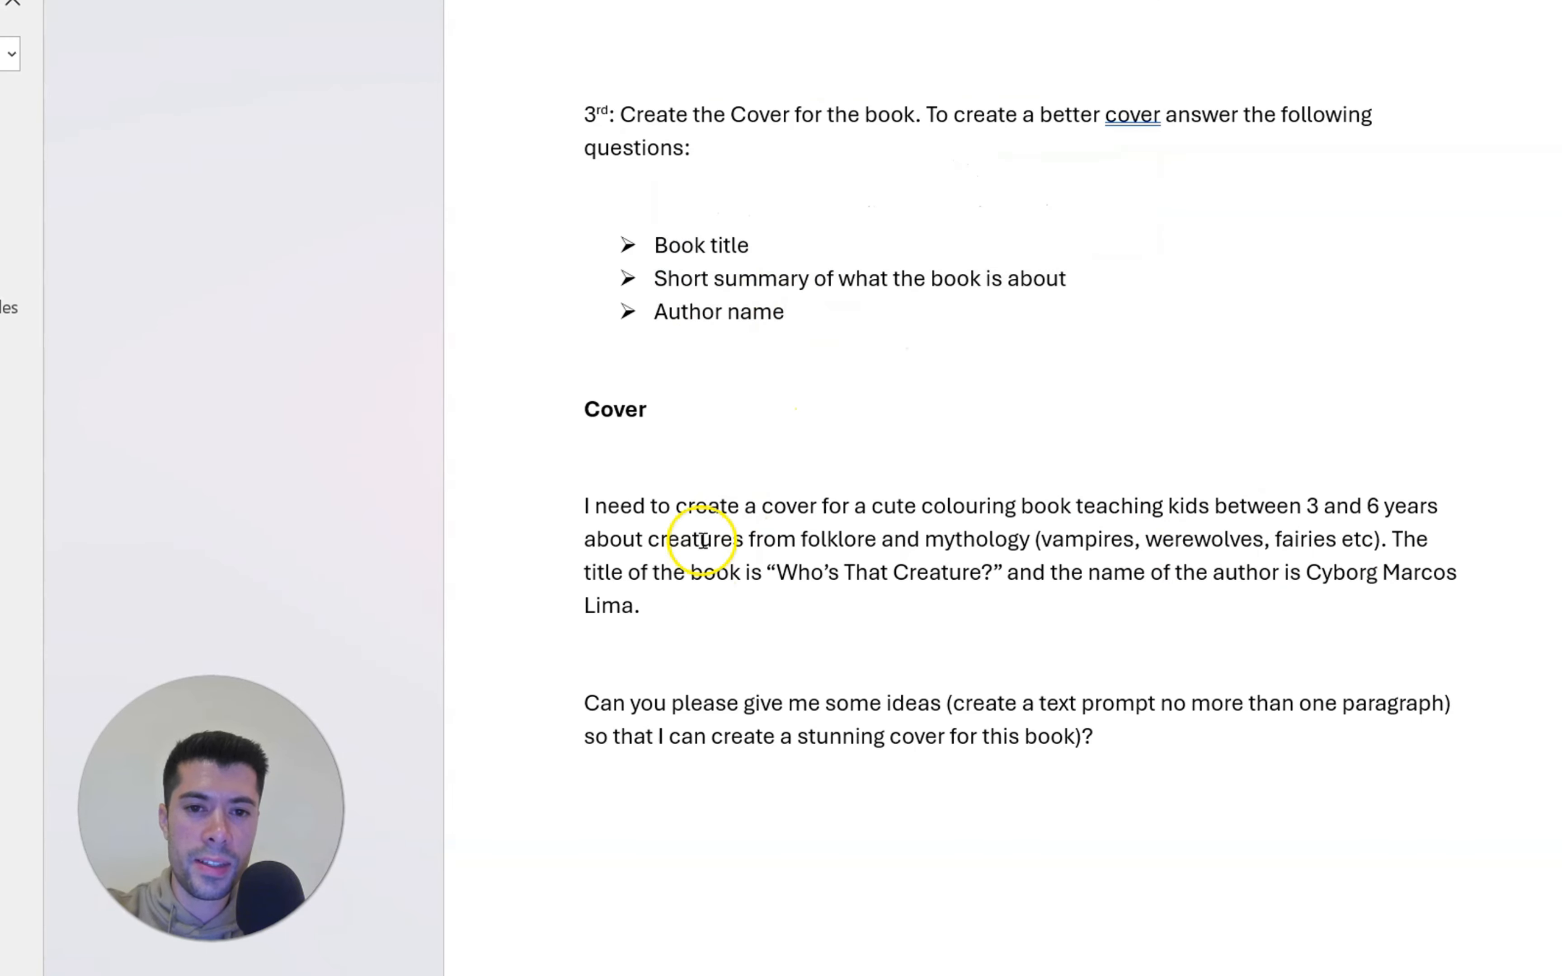
drag(673, 603, 586, 510)
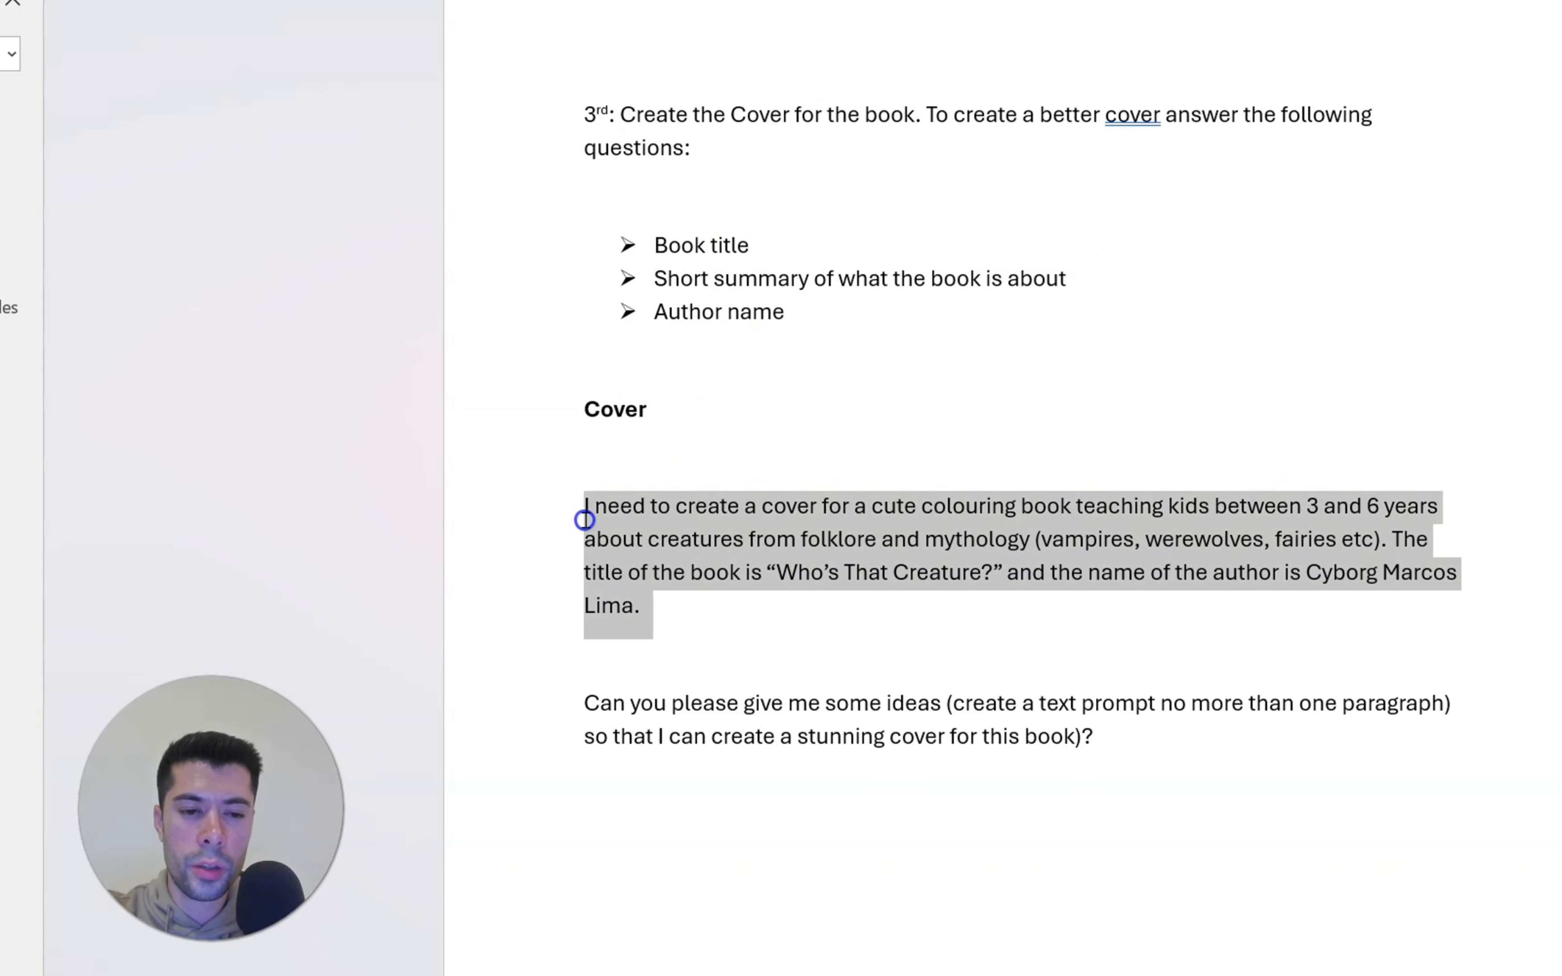
click(707, 616)
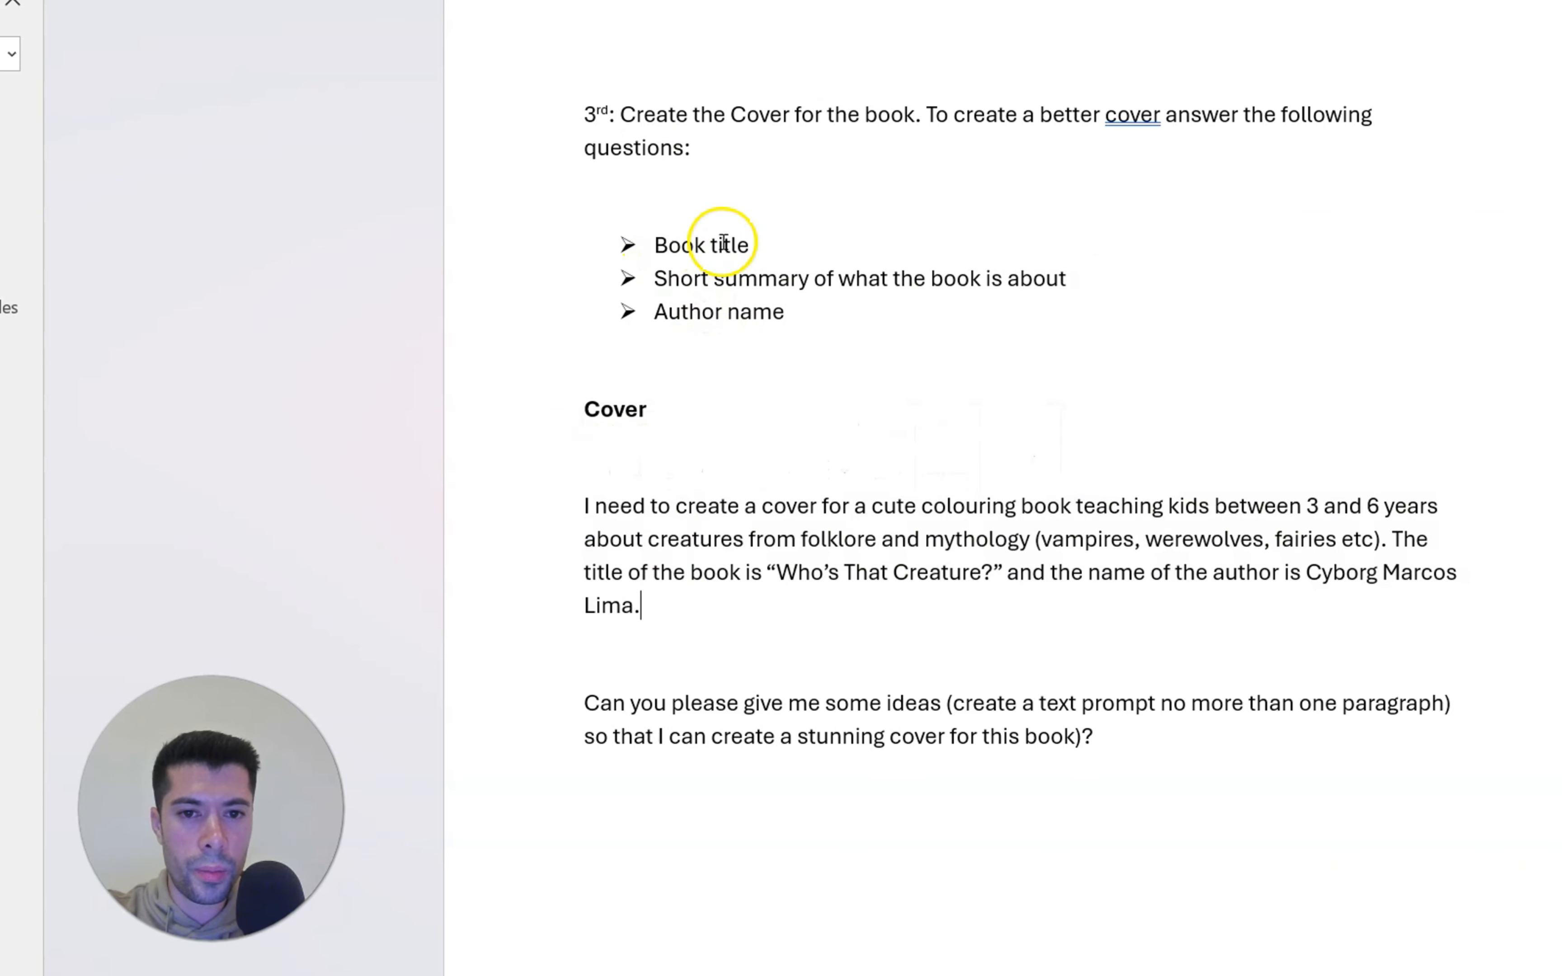
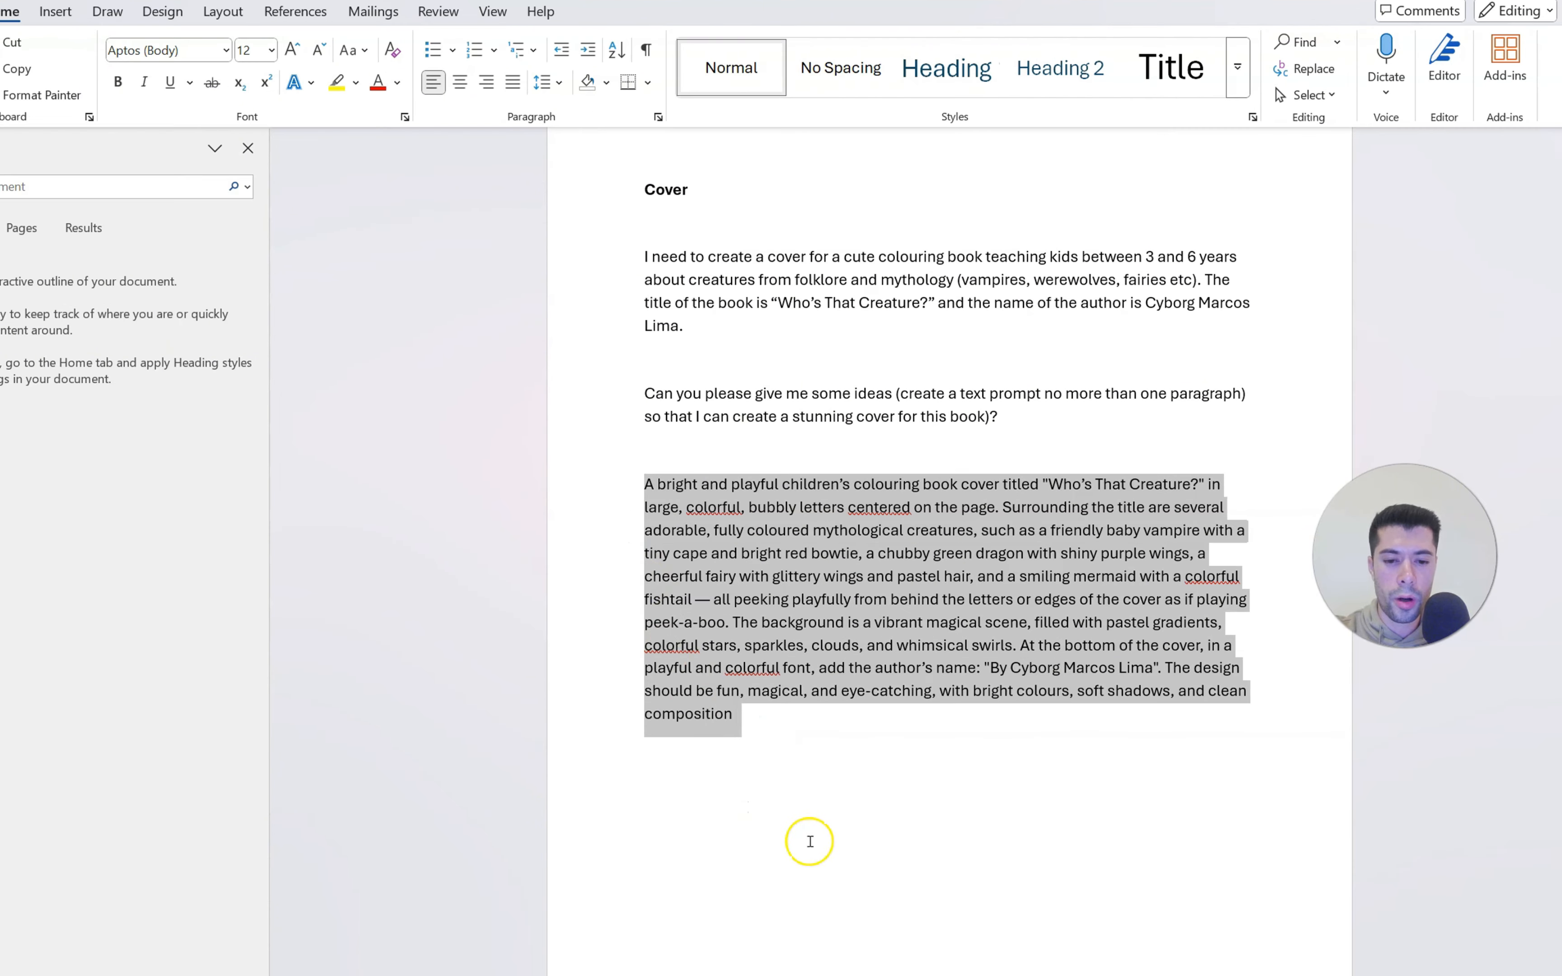
Switch to Shakker in Chrome to examine the generated "Who's That Creature?" covers, and view the Copilot cover in Microsoft Edge
mouse_move(946, 958)
click(935, 869)
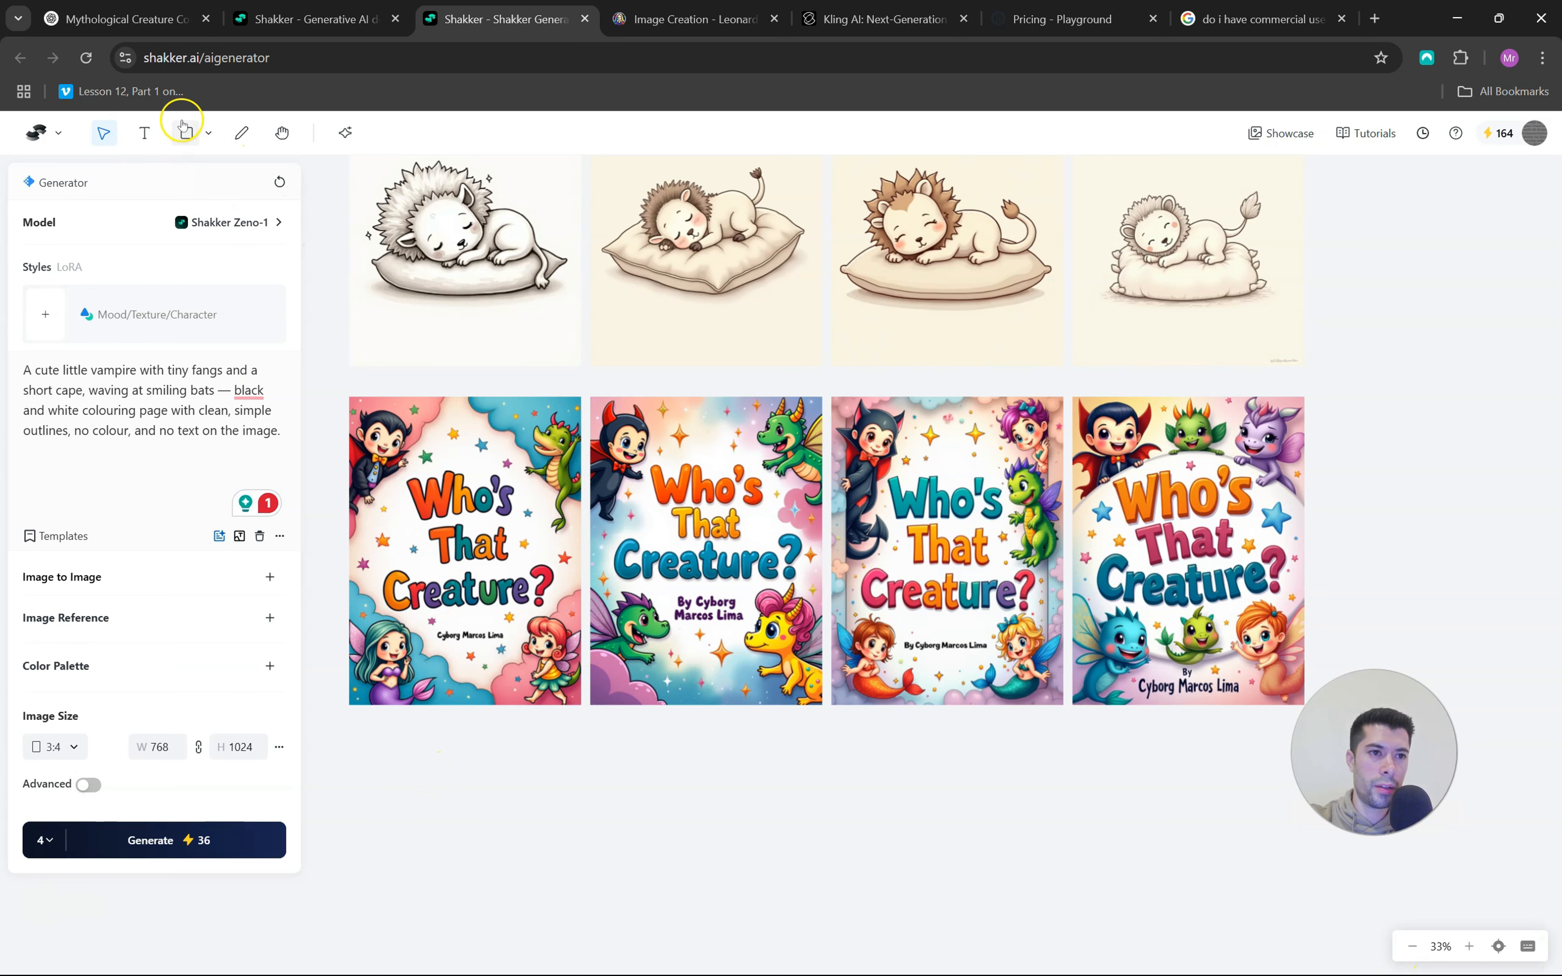
click(726, 541)
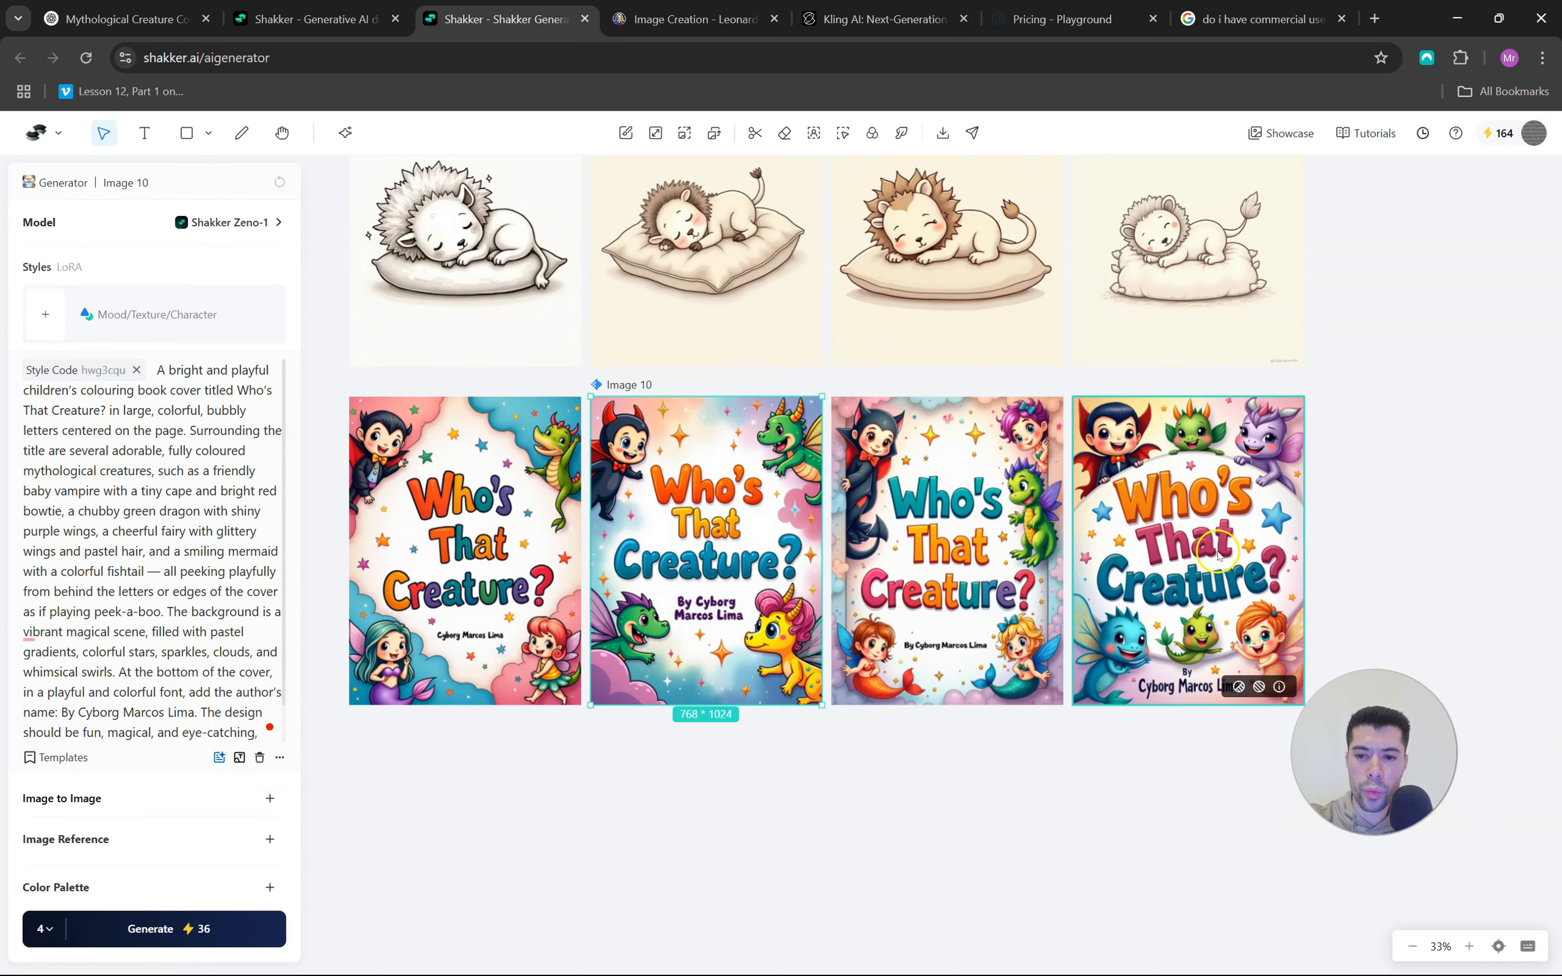
key(ctrl+Tab)
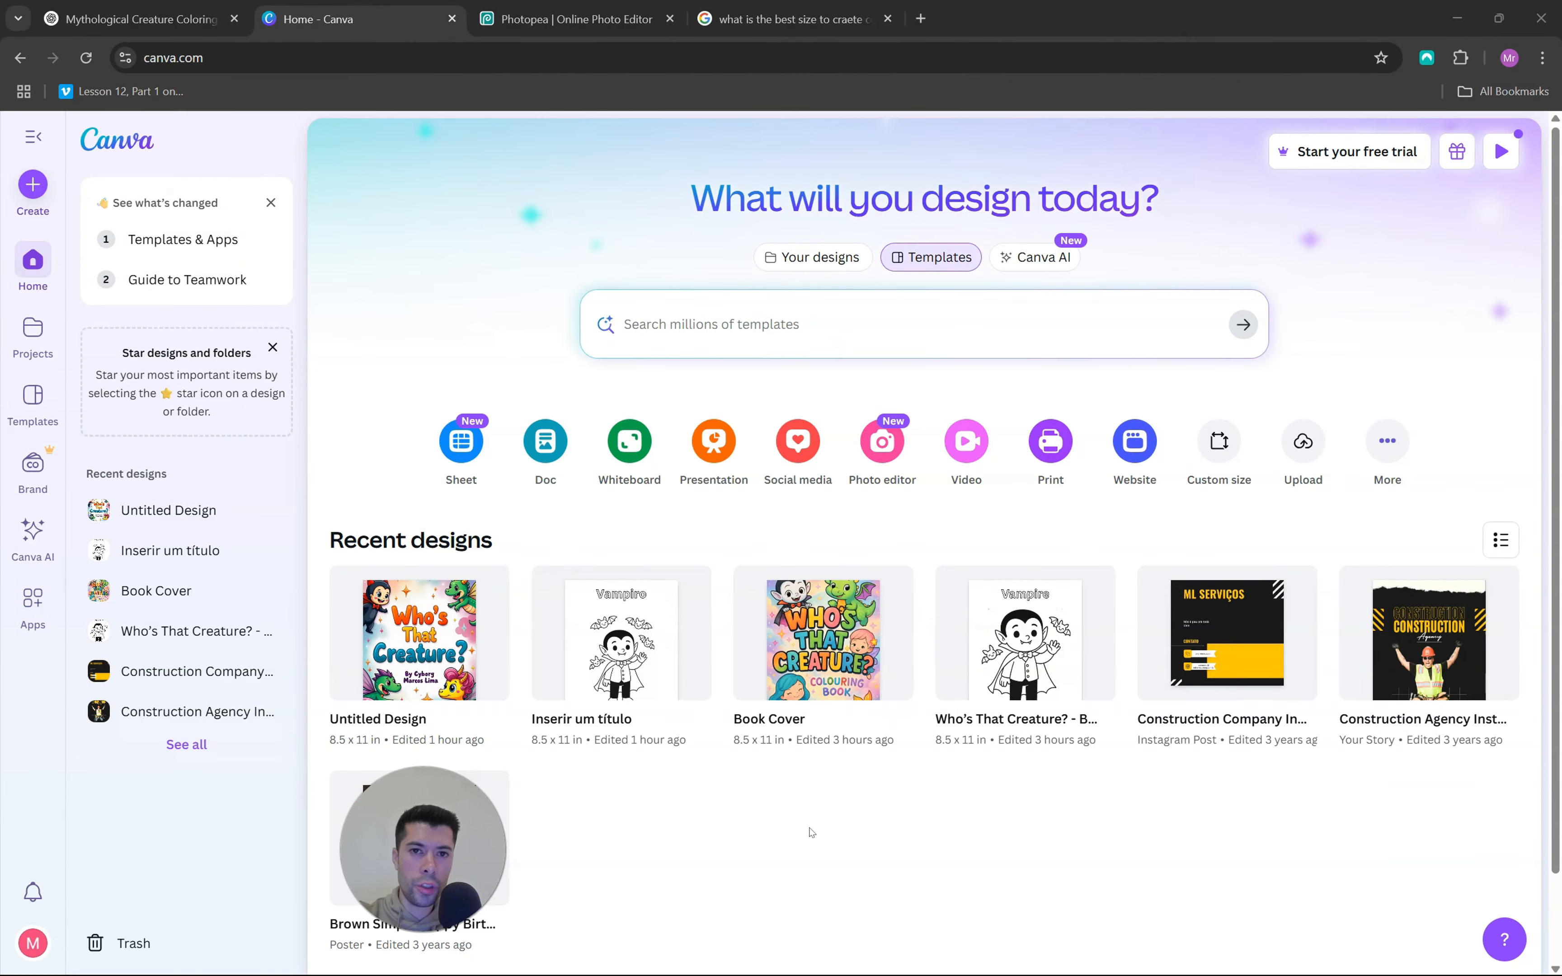
click(1321, 637)
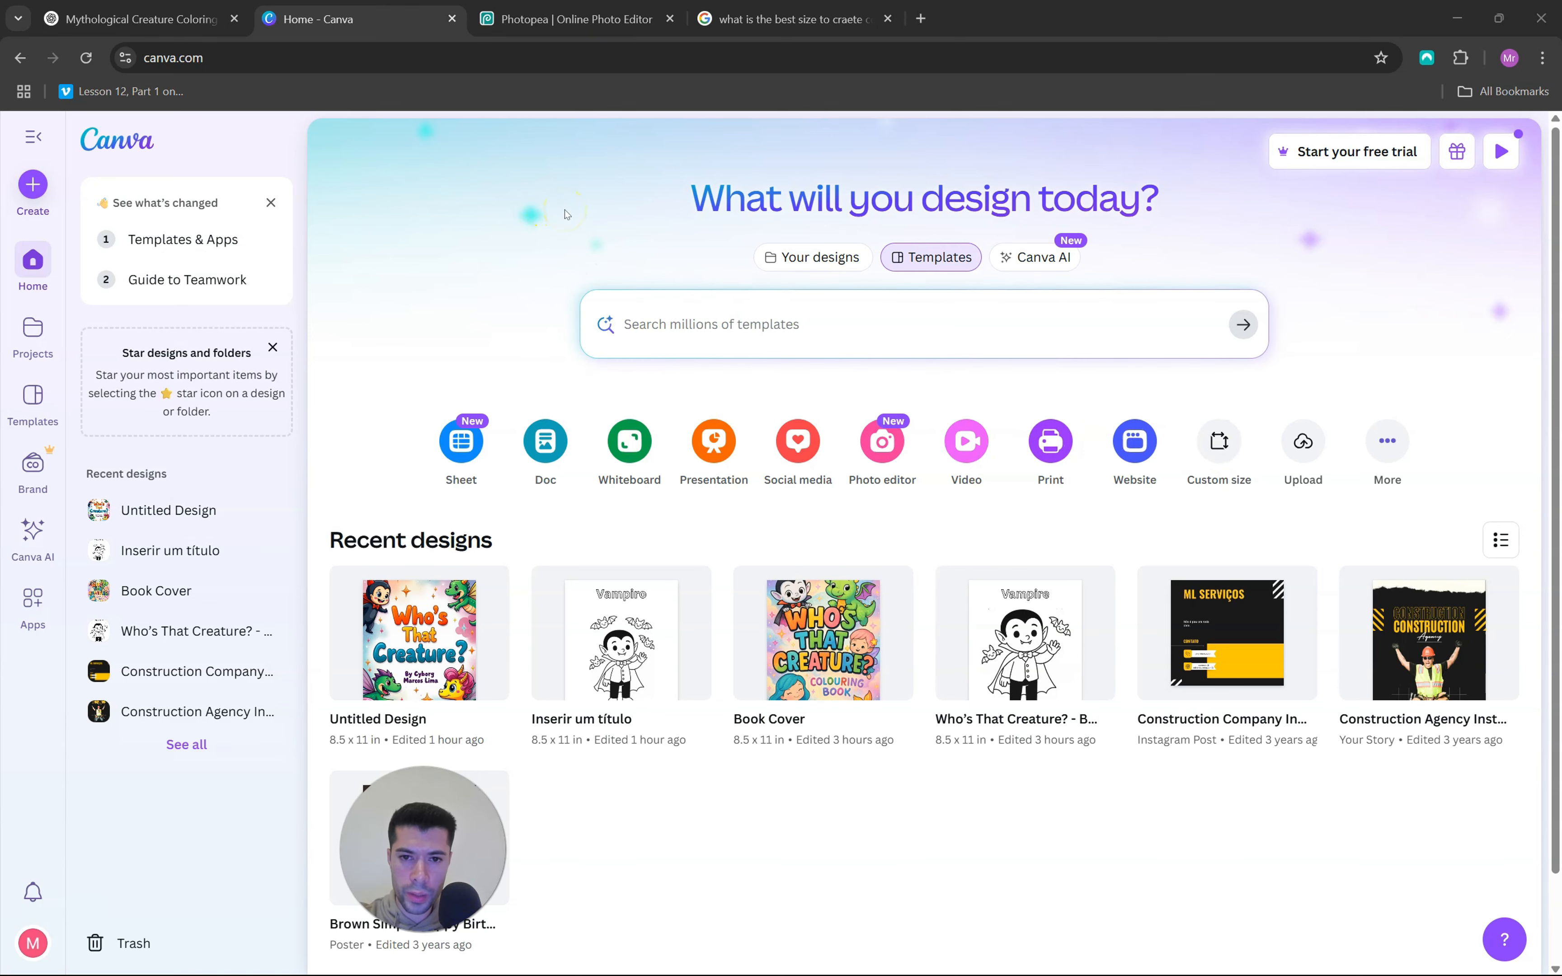
View the Photopea and Canva home pages, and highlight the recommended colouring book size in centimetres in the Google results
click(594, 18)
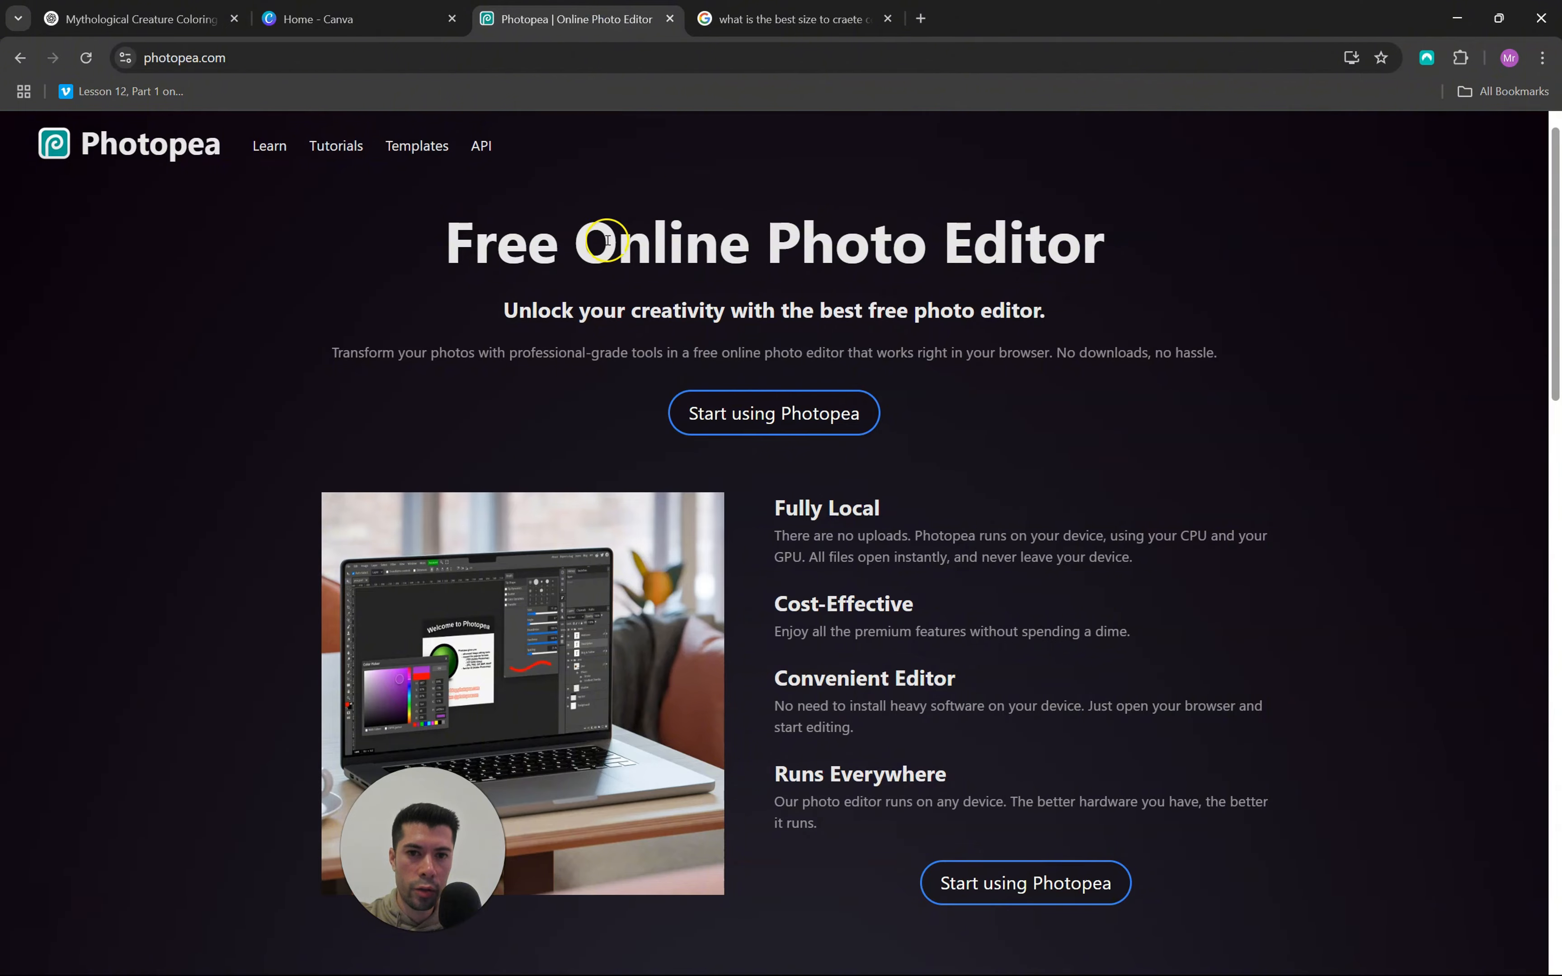
click(362, 24)
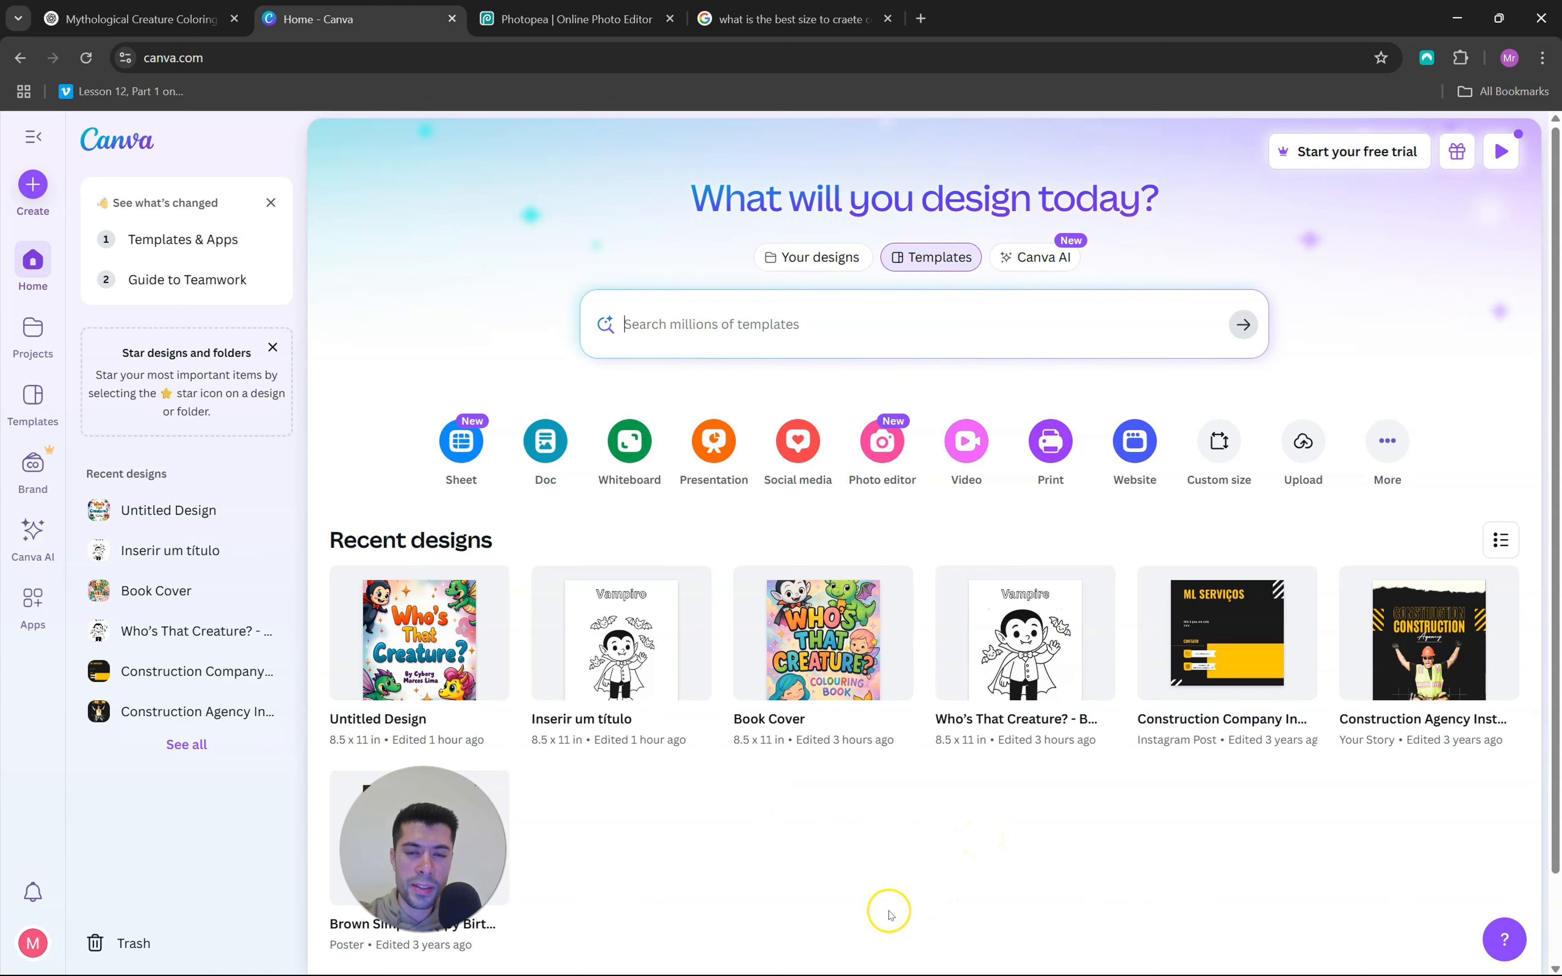
click(731, 349)
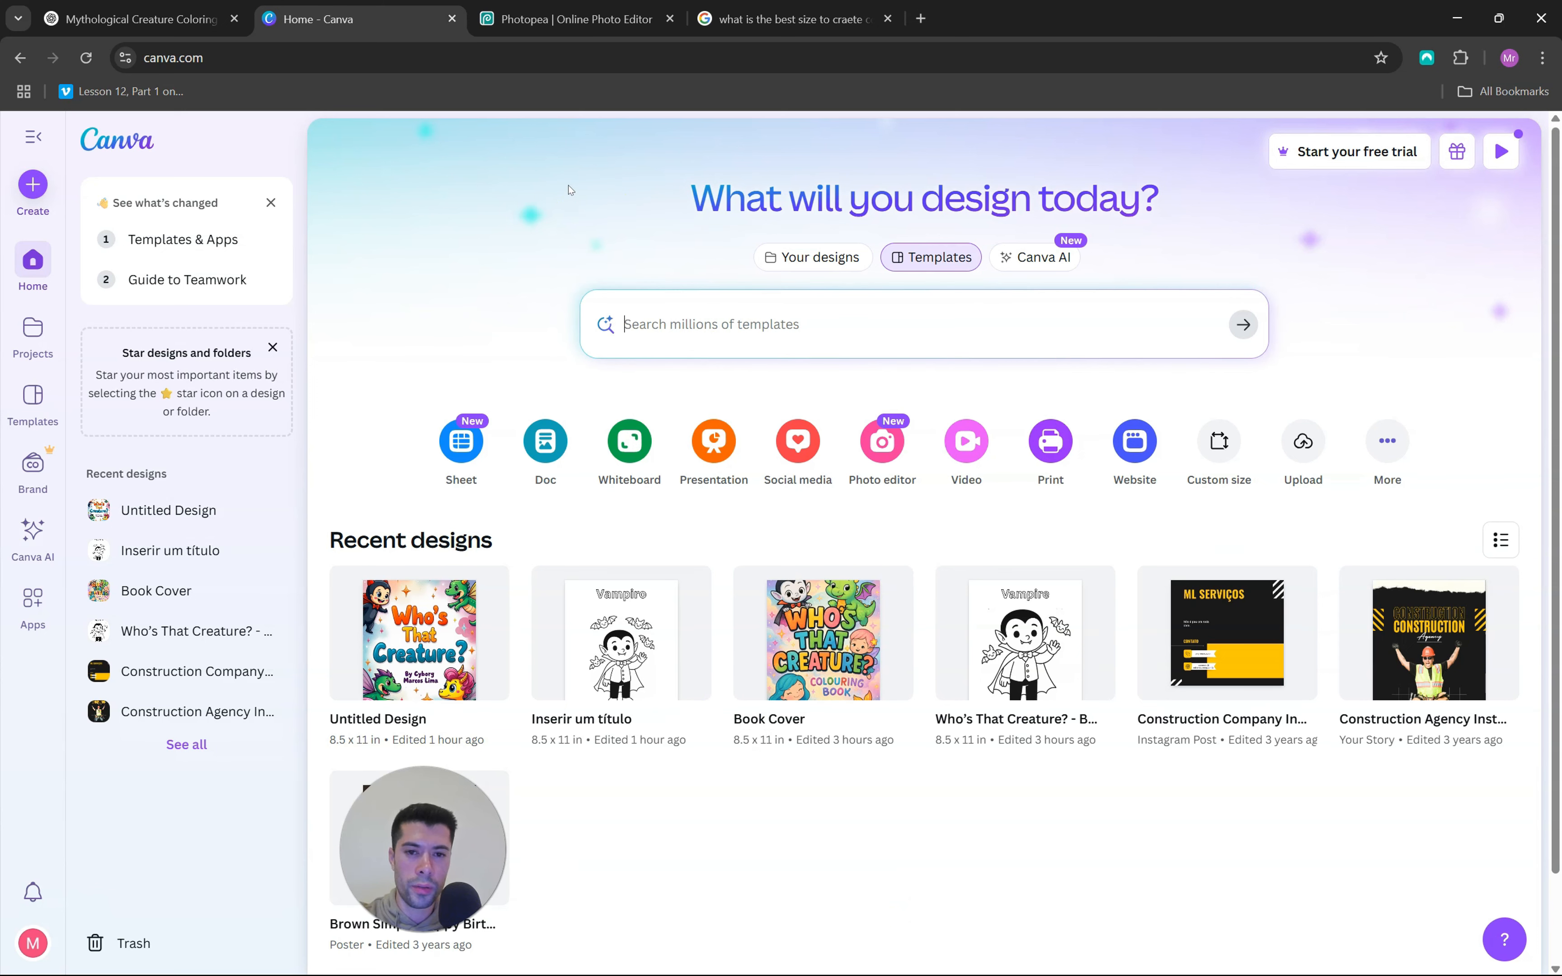
click(788, 18)
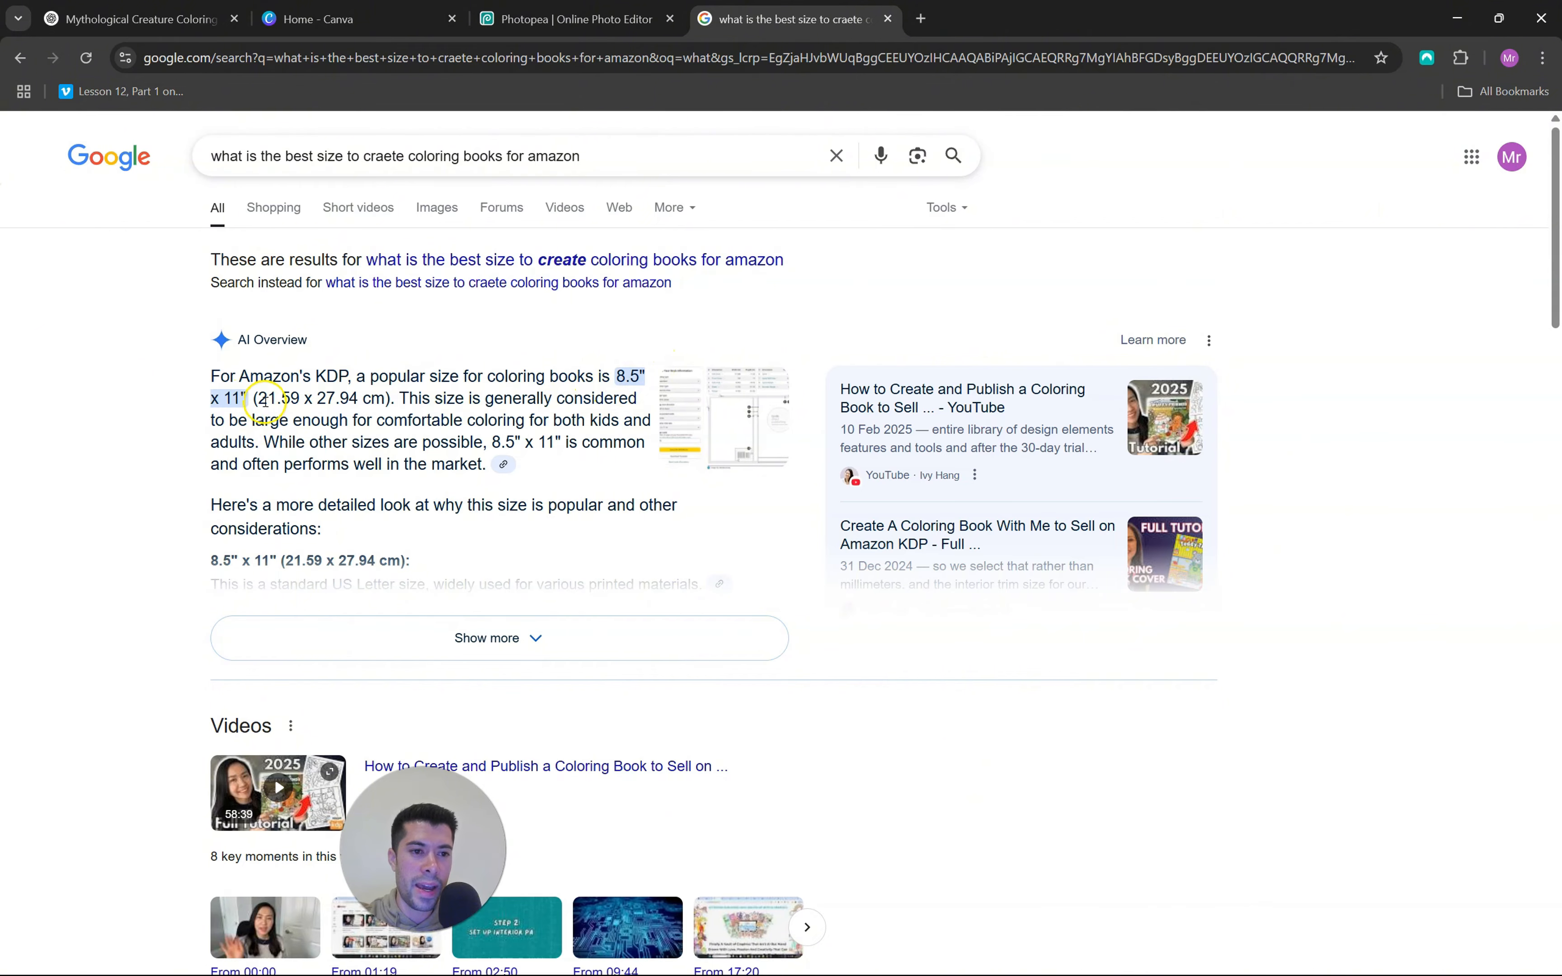
drag(259, 399, 384, 398)
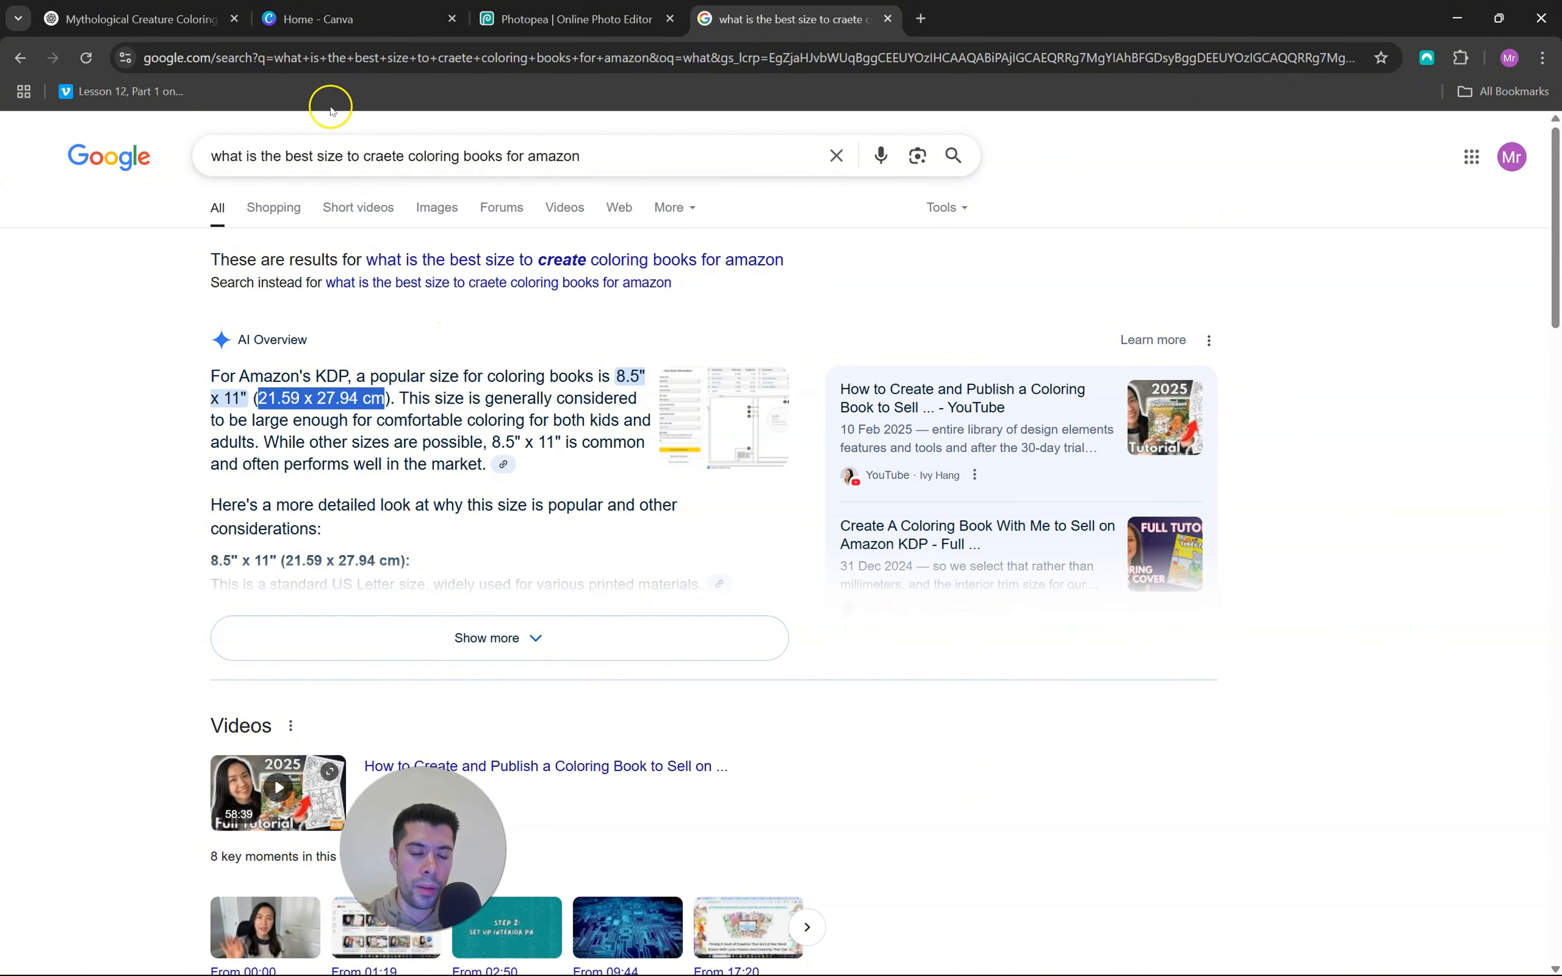
Create a custom-size Canva design 8.5 in wide and 11 in high, and check its ruler and margin display settings
click(318, 18)
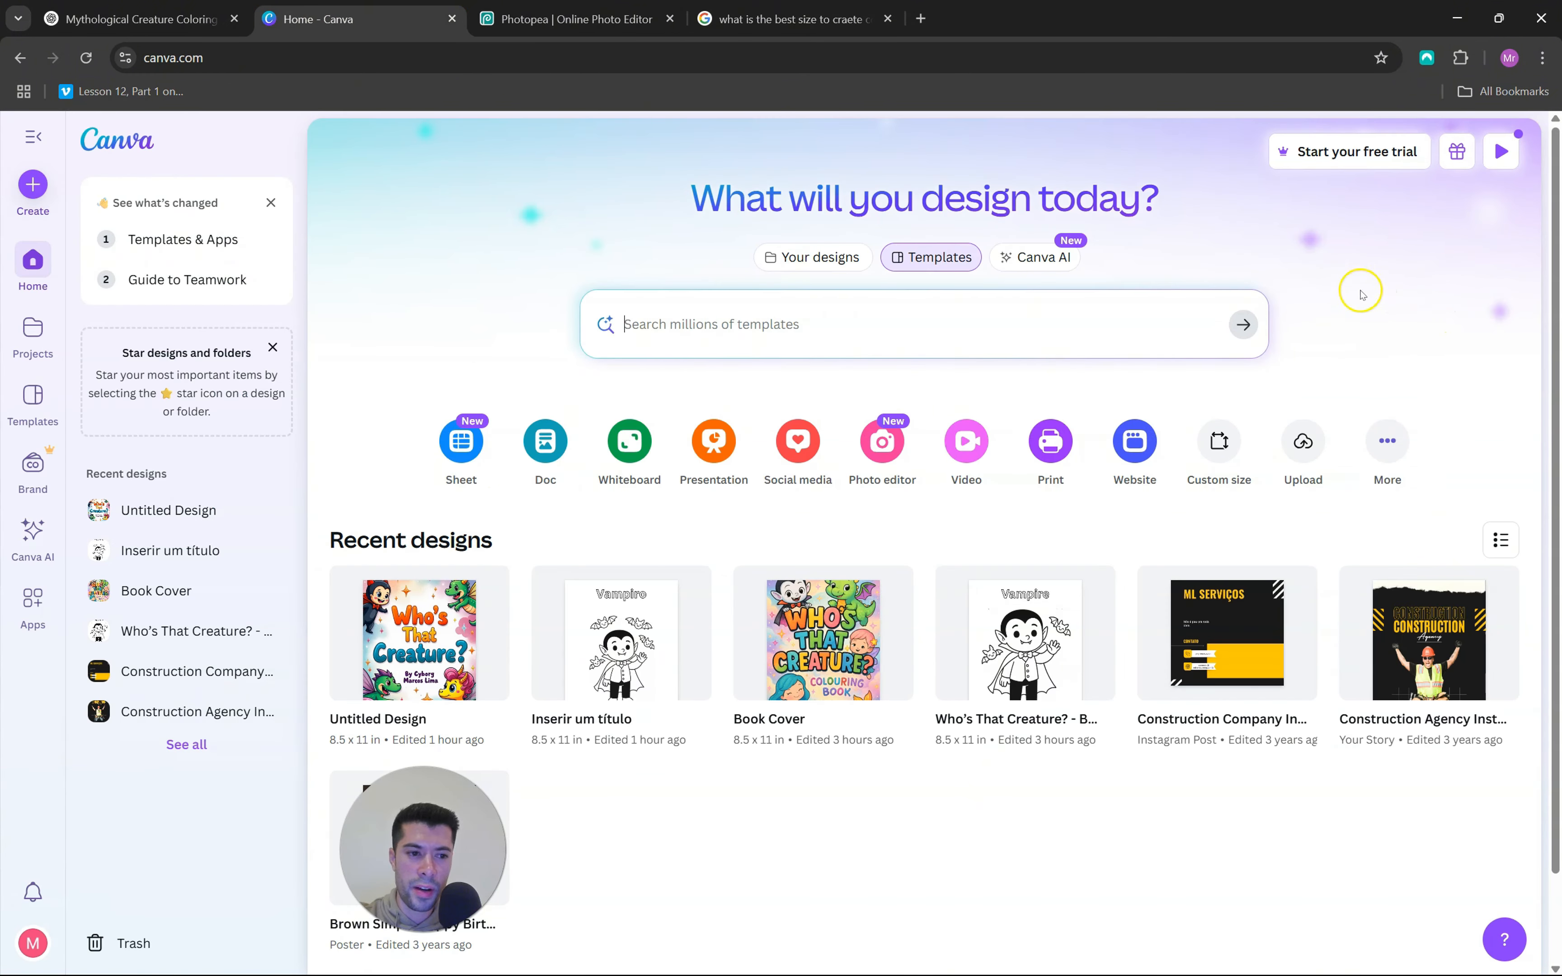
click(1225, 444)
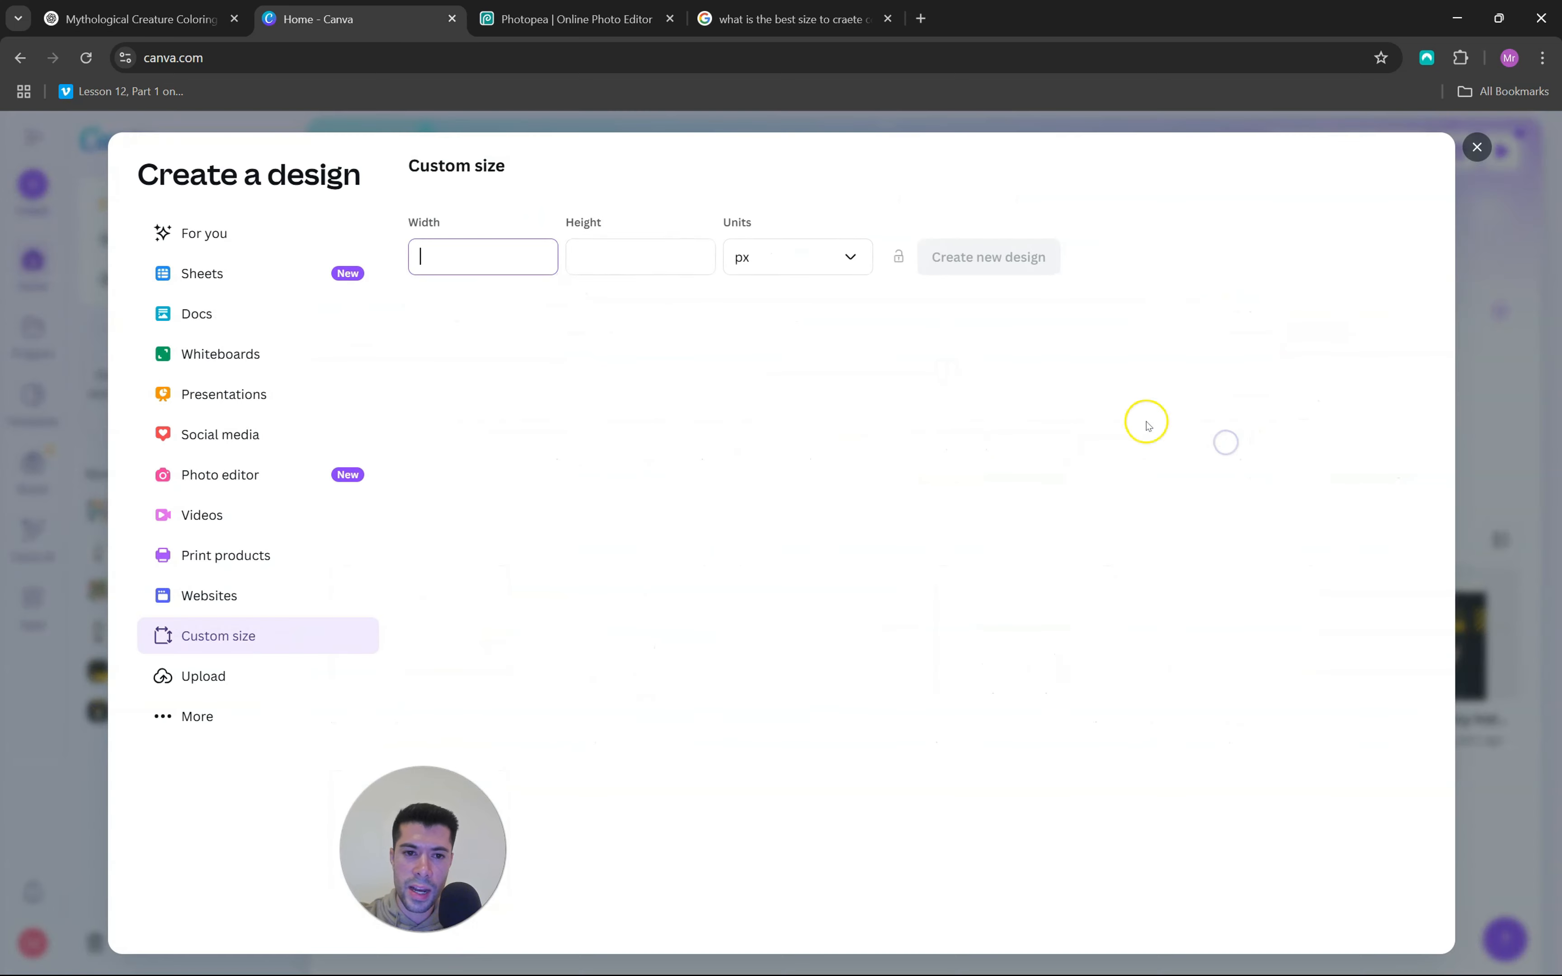
click(762, 262)
click(770, 352)
click(504, 259)
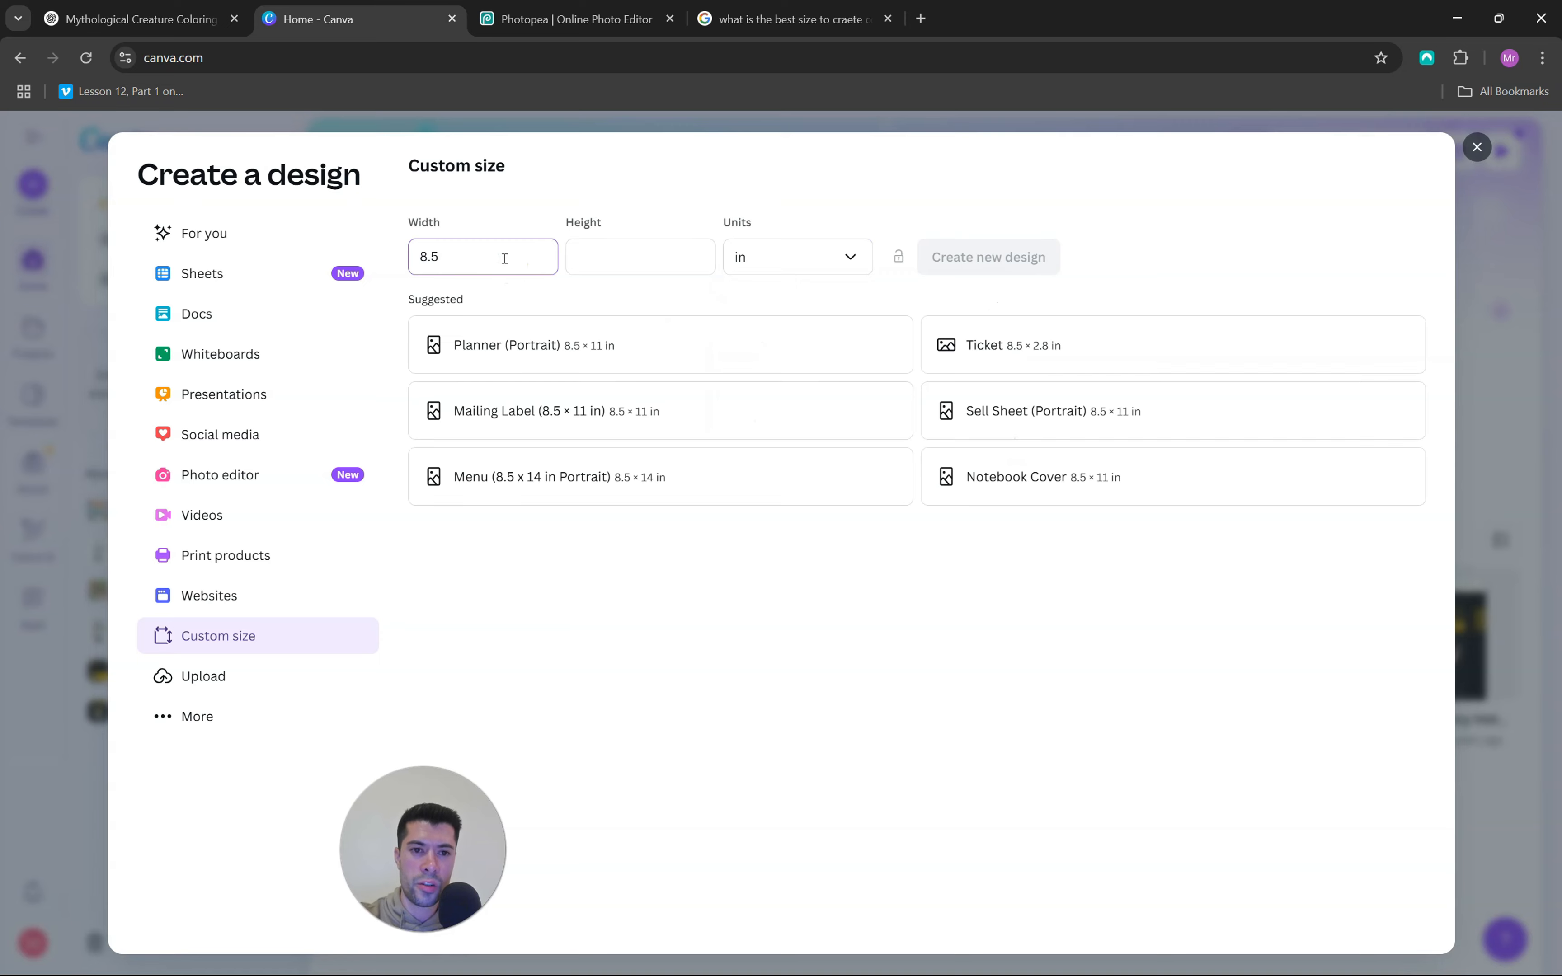
click(667, 263)
text(11)
click(988, 257)
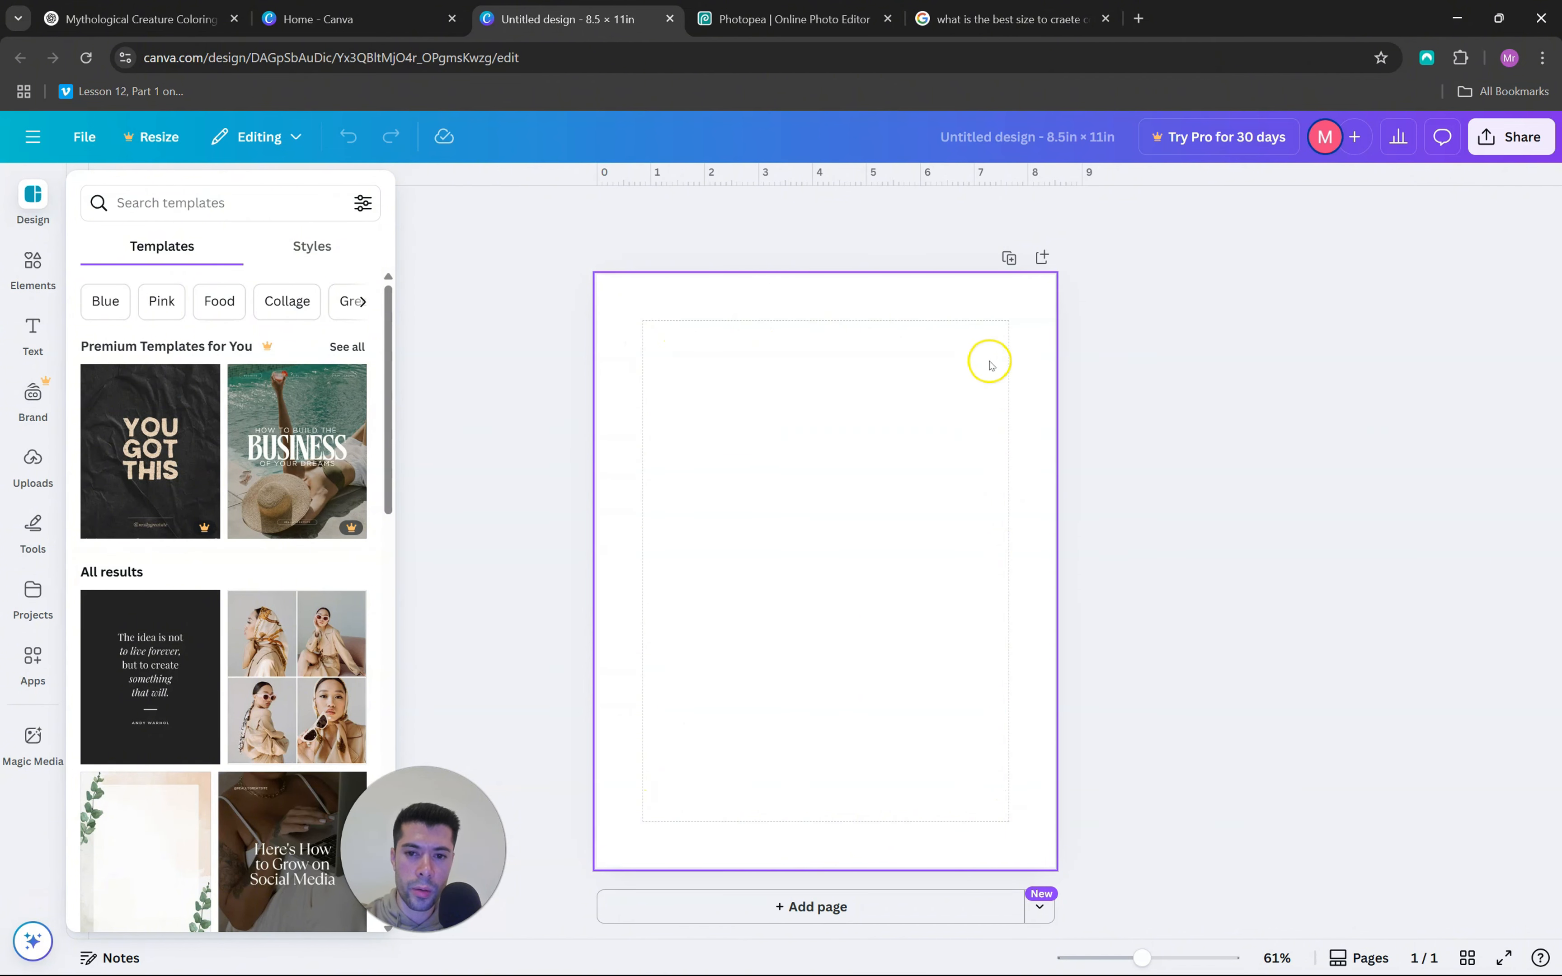
click(96, 137)
click(216, 352)
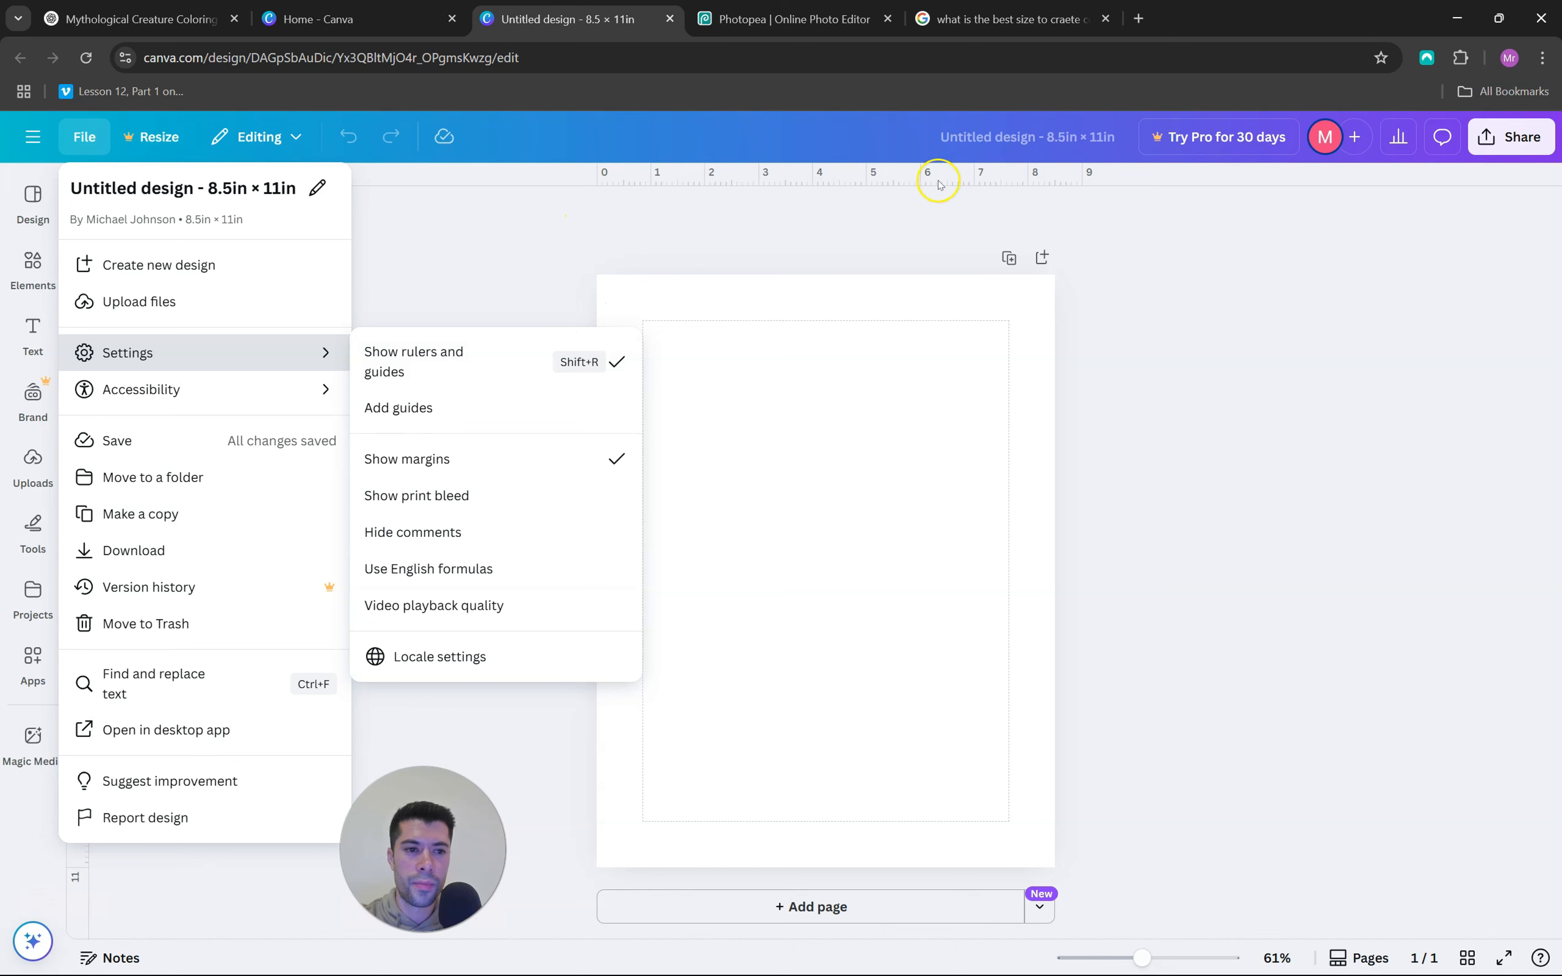
Add the uploaded waving vampire with bats to the page, shrink it slightly and centre it against the lower margin
click(33, 461)
scroll(254, 595, down, 2)
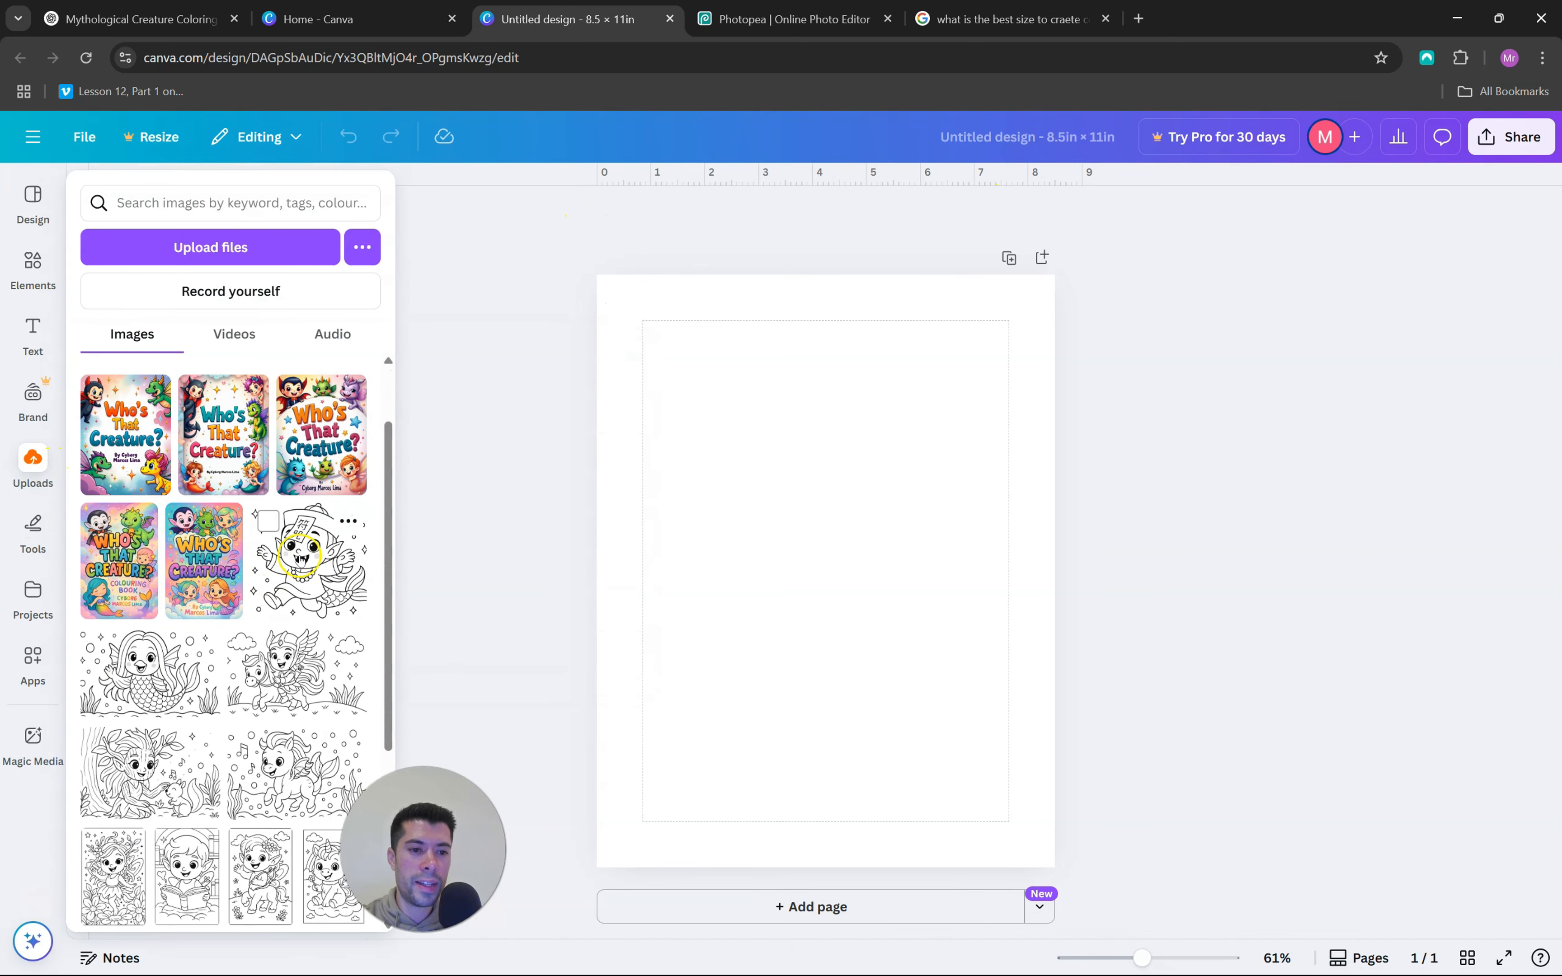
scroll(297, 562, down, 8)
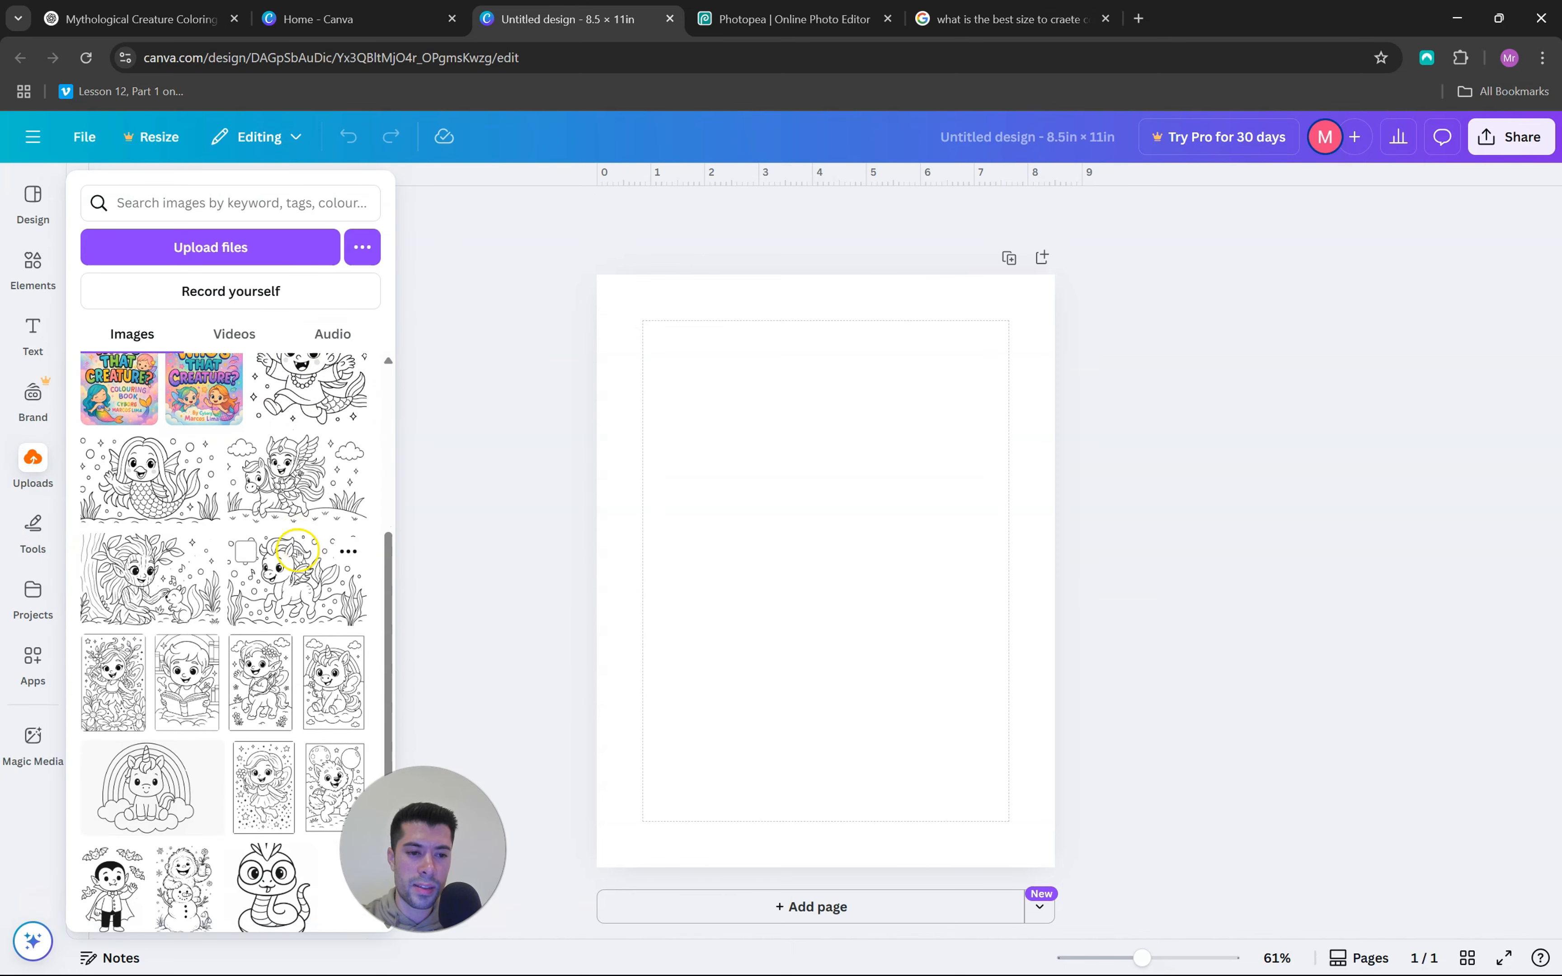
scroll(277, 581, down, 6)
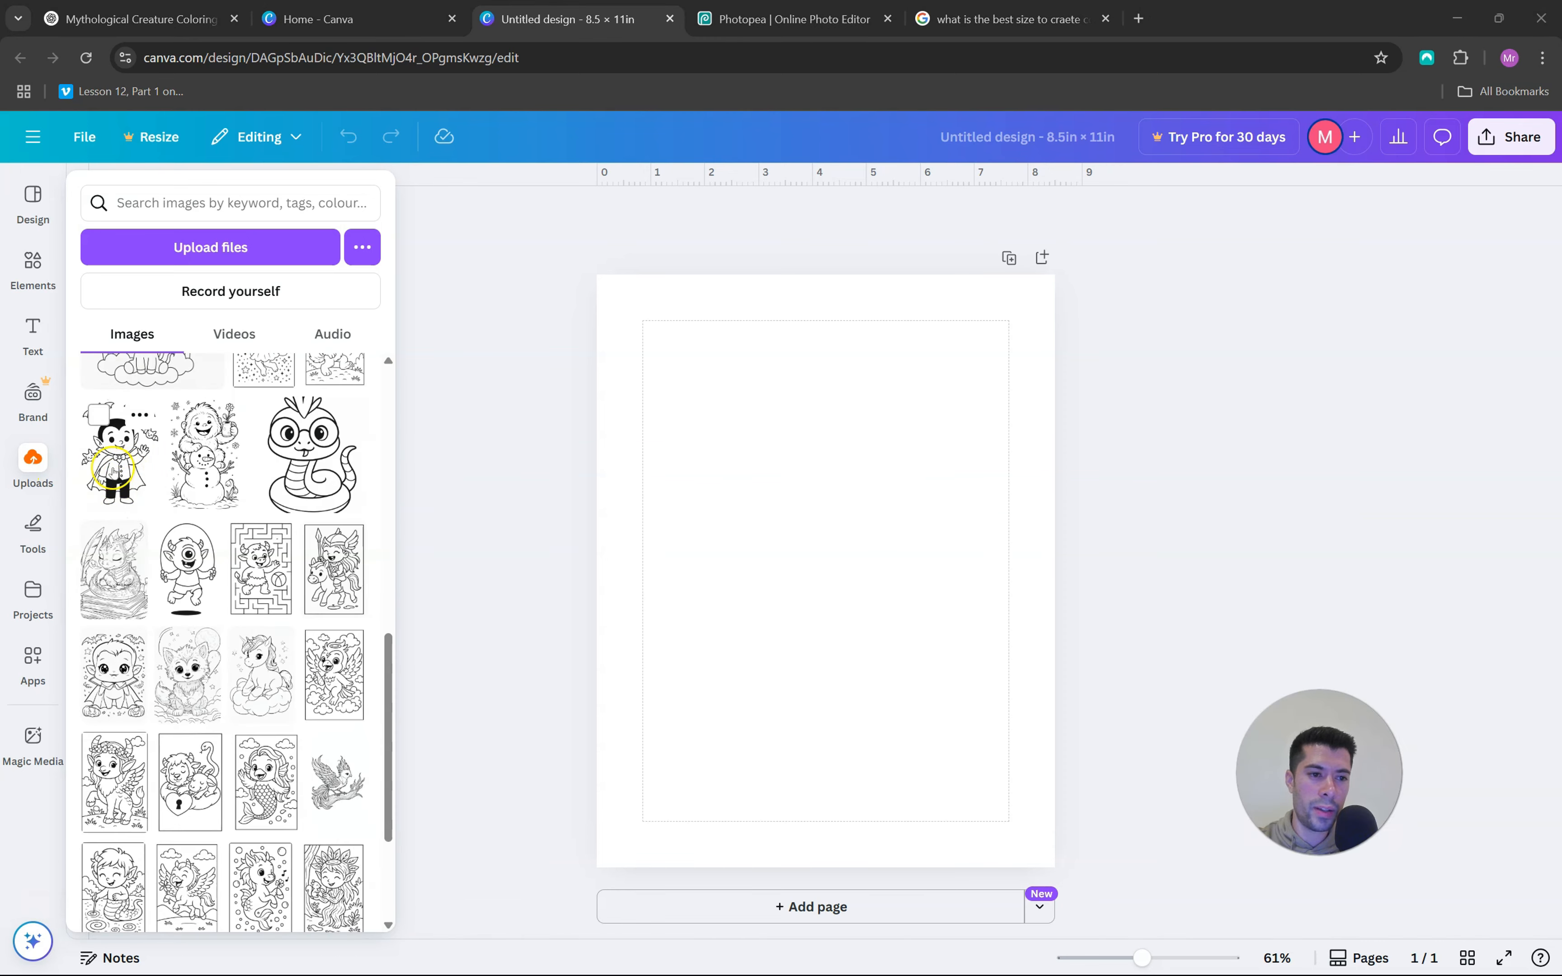
click(113, 472)
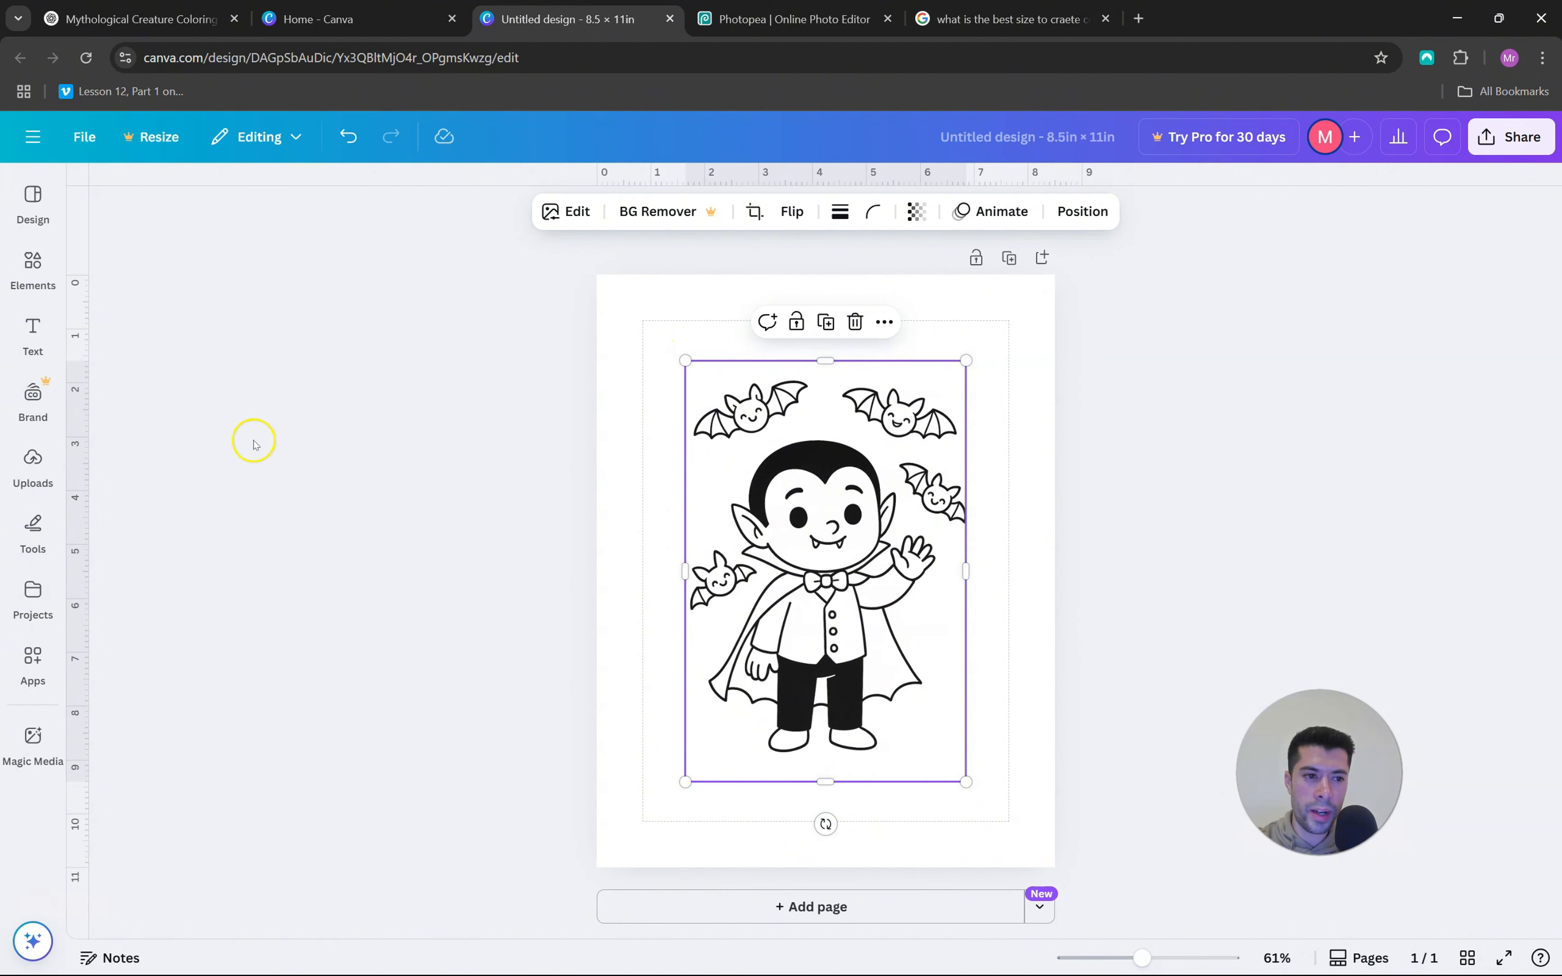
drag(688, 363, 708, 380)
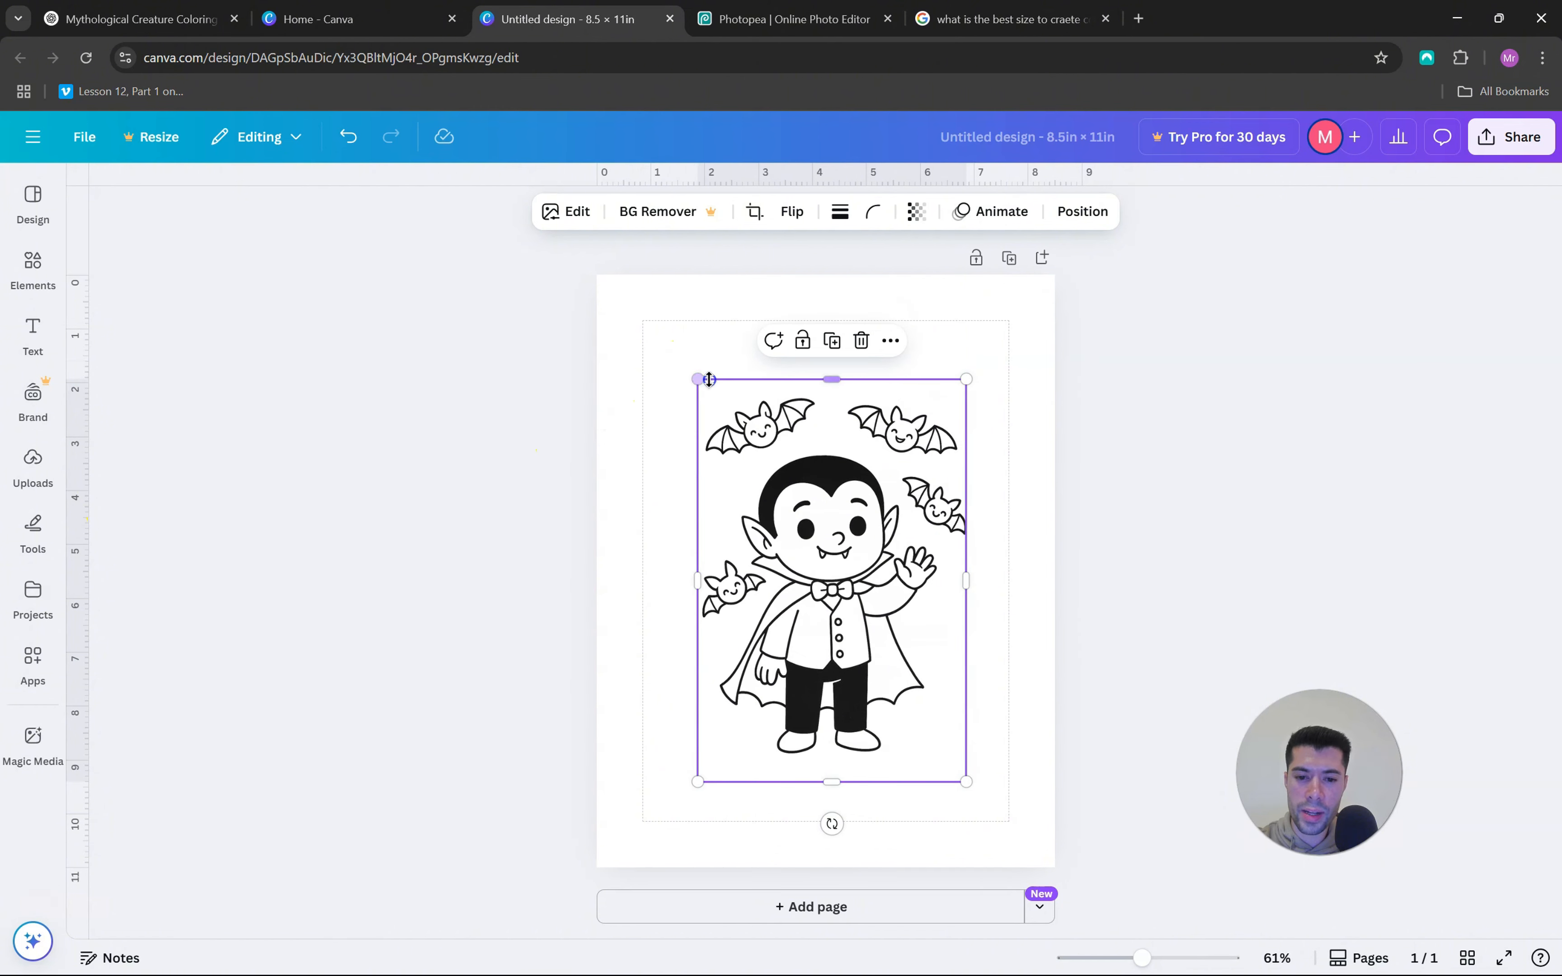
drag(824, 523, 817, 563)
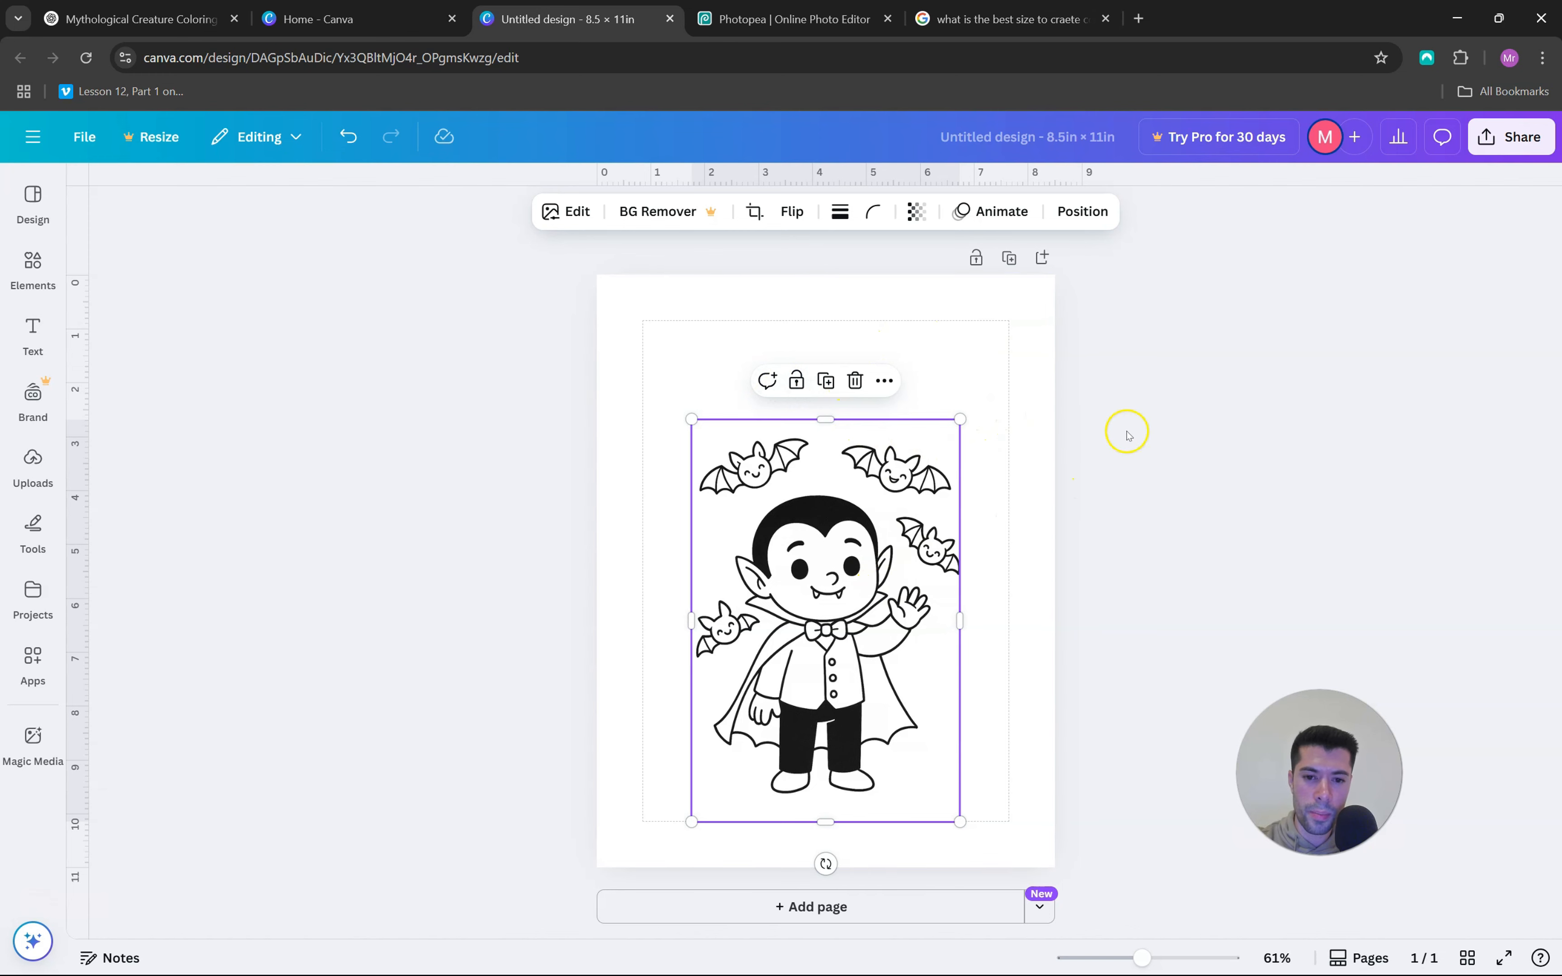
Add a heading reading "Vampire" above the picture, stretch it between the side margins and apply the Hollow effect
click(36, 332)
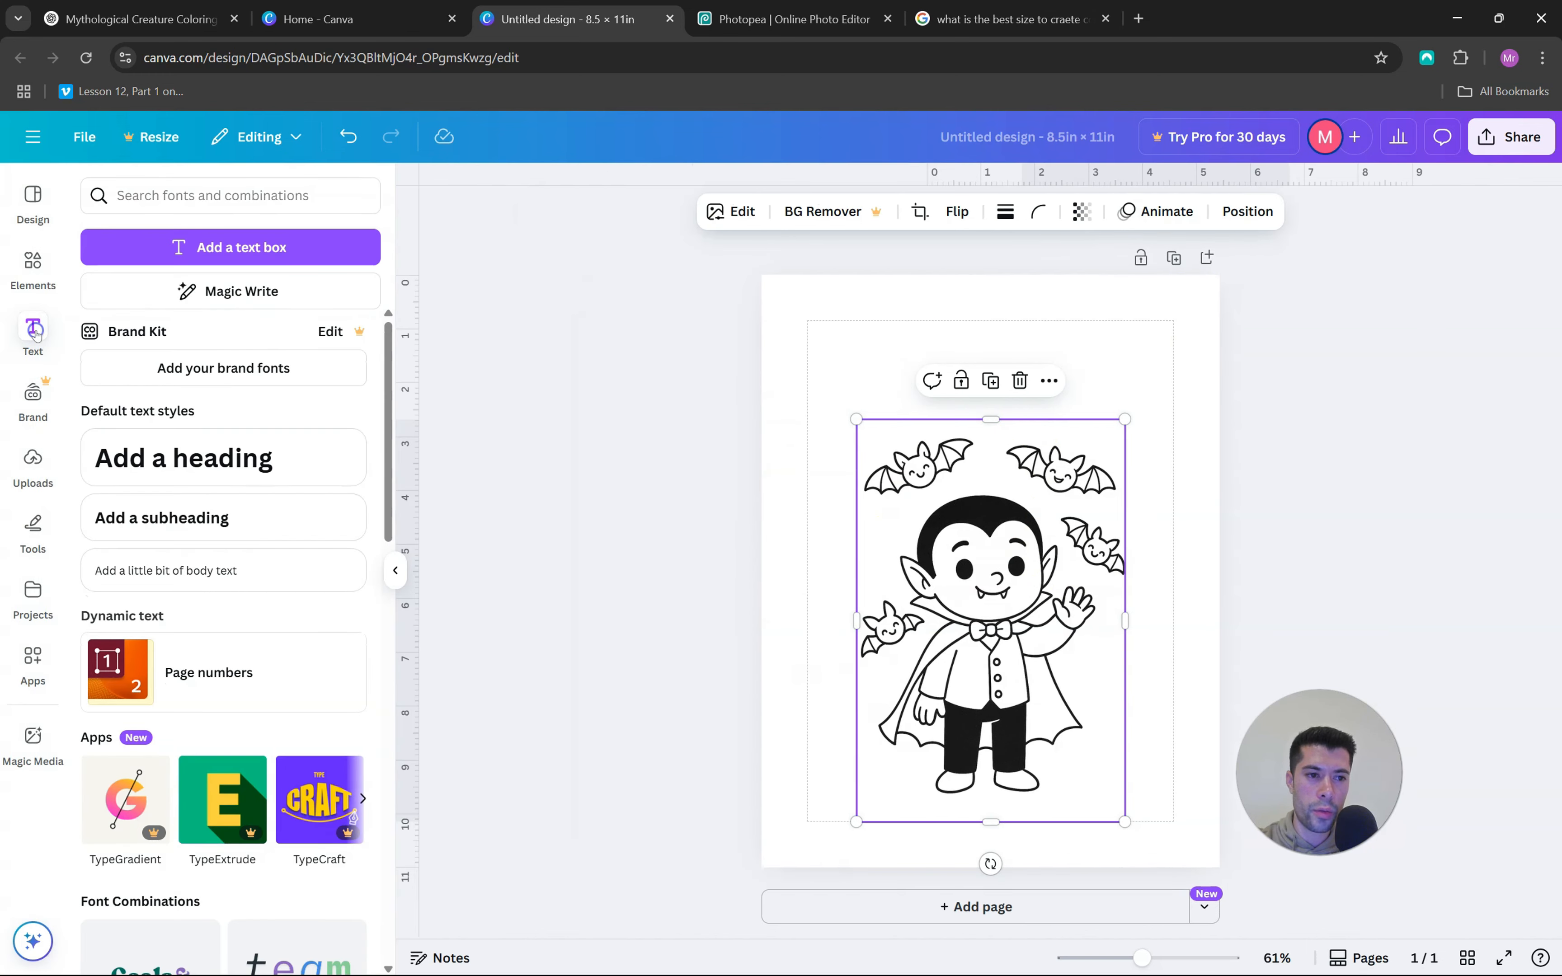
click(148, 453)
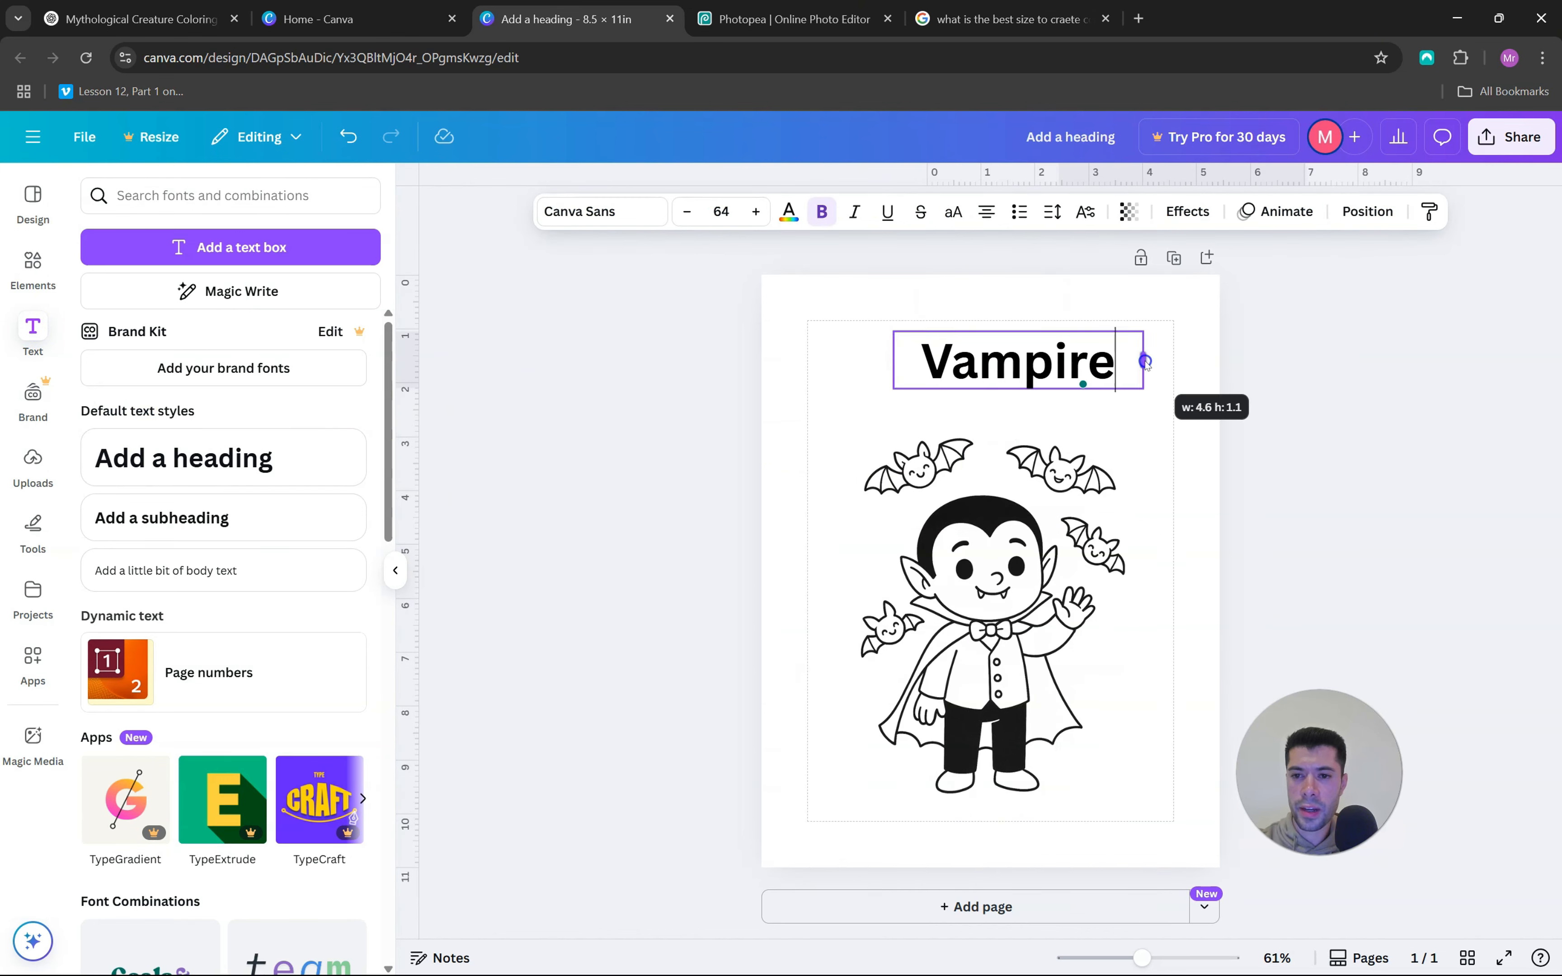
drag(1144, 359, 1176, 360)
drag(893, 360, 806, 363)
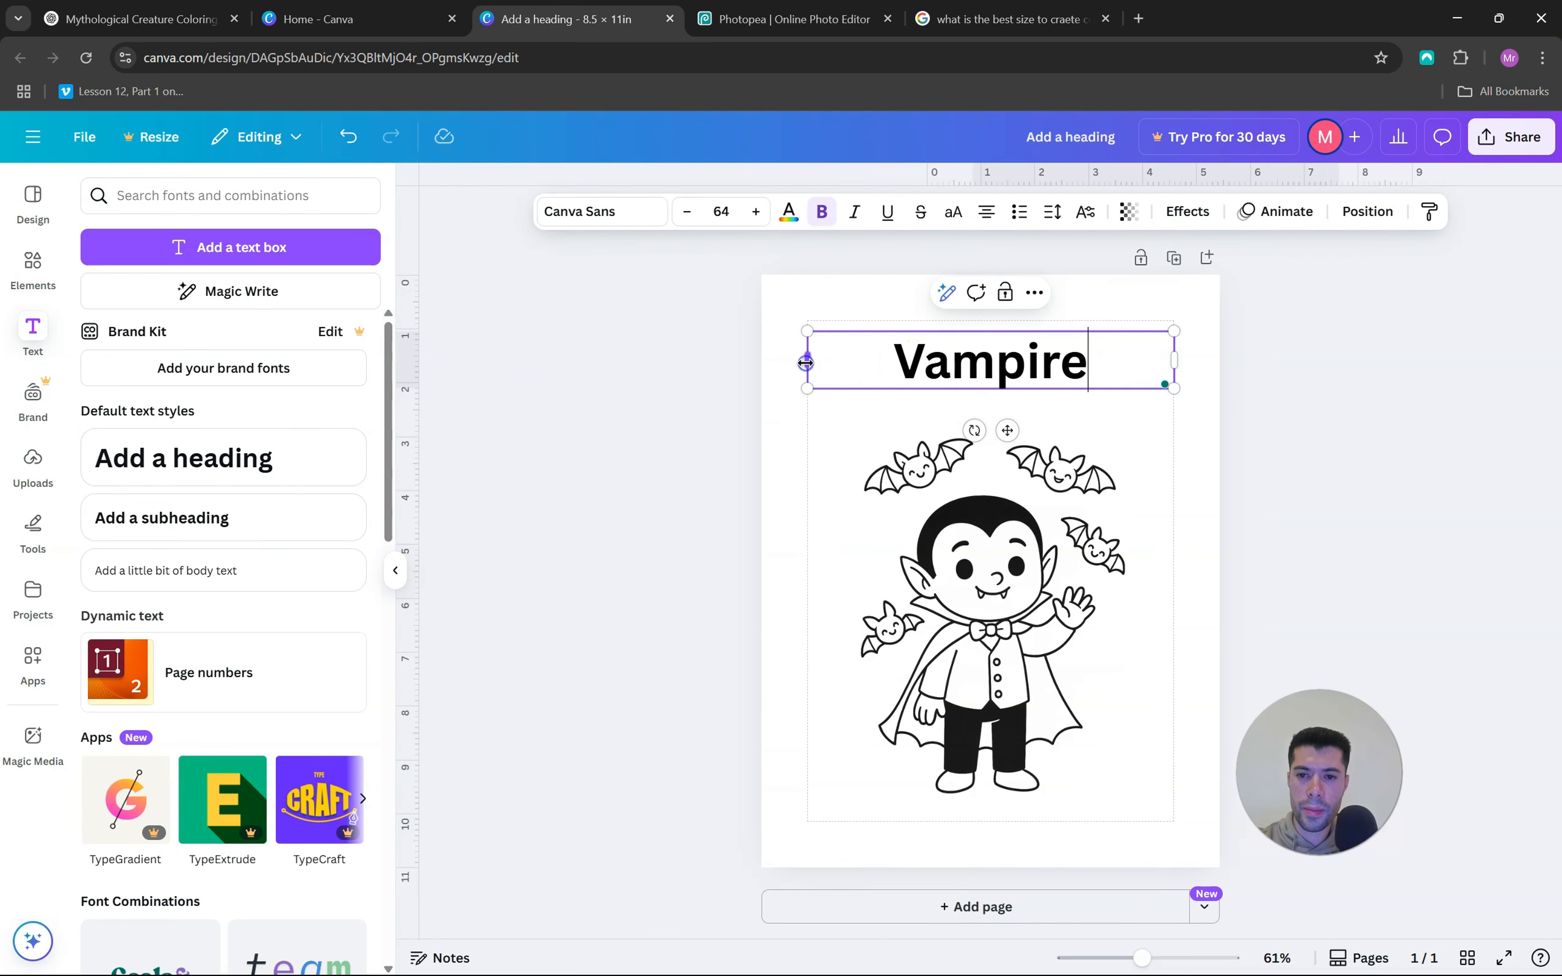
click(1194, 206)
click(158, 429)
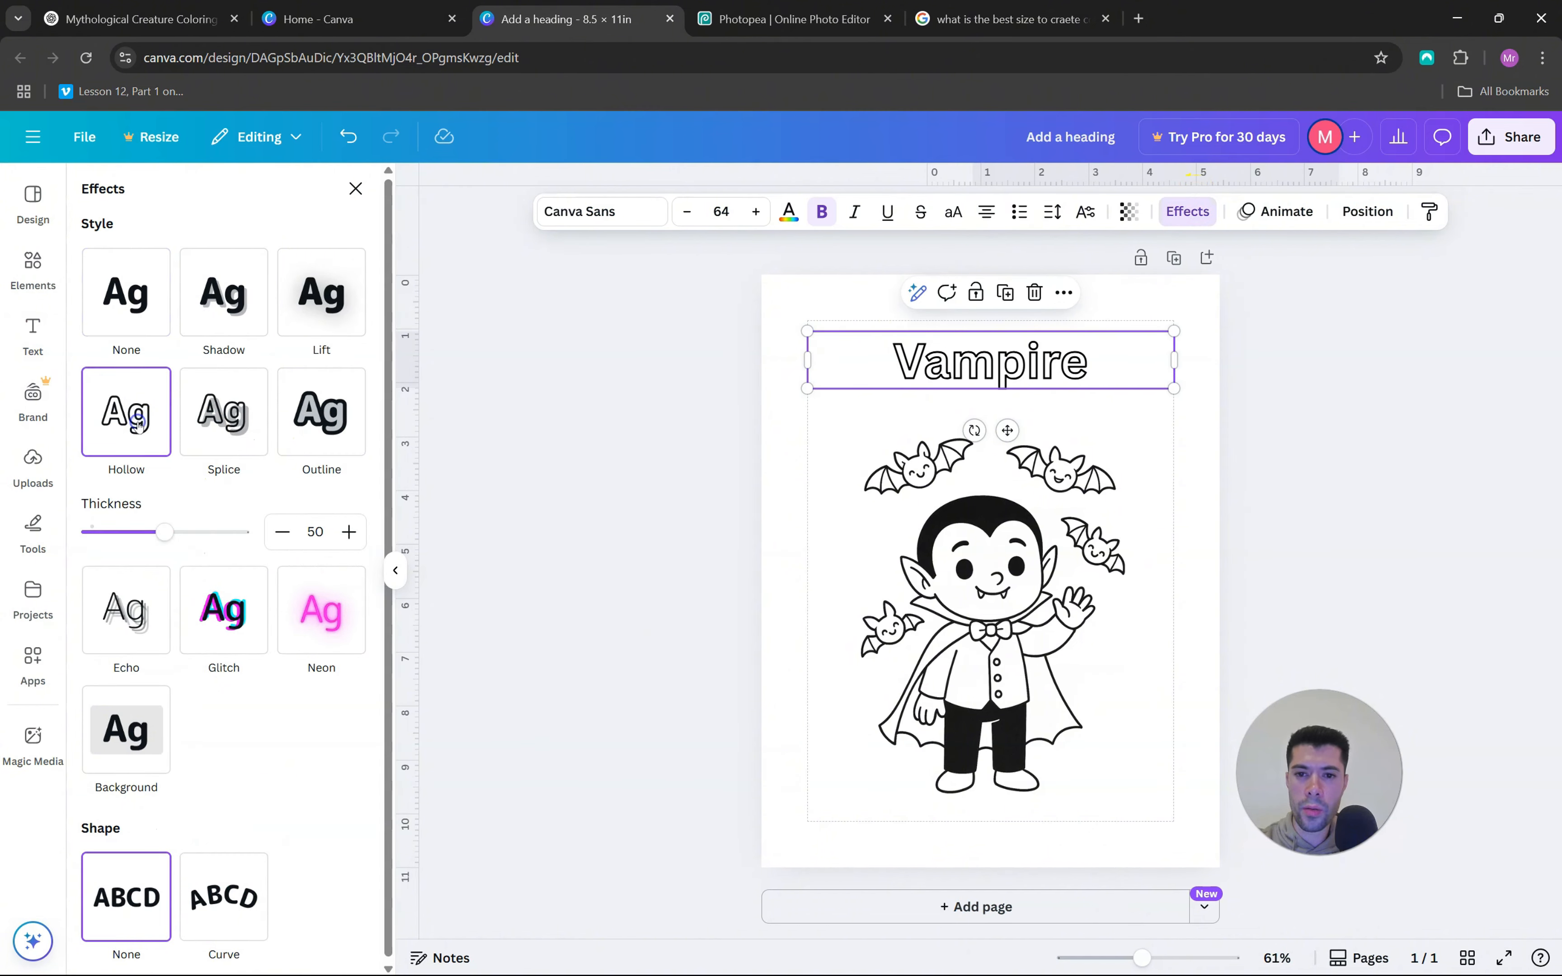
click(785, 431)
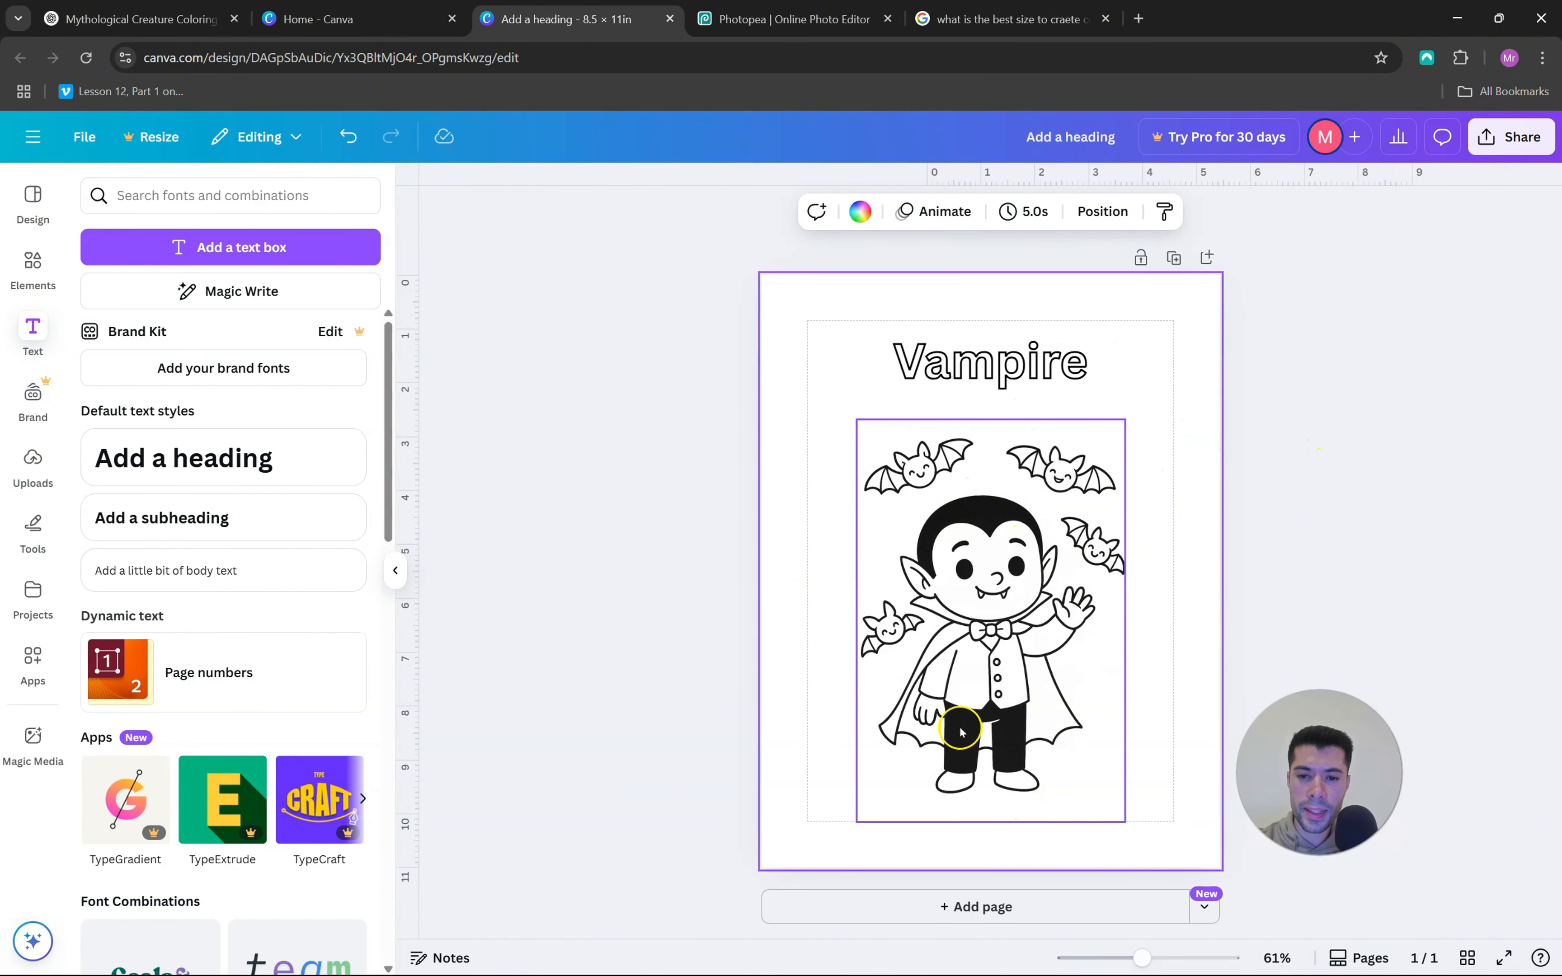
Add two blank pages after the Vampire page
click(968, 907)
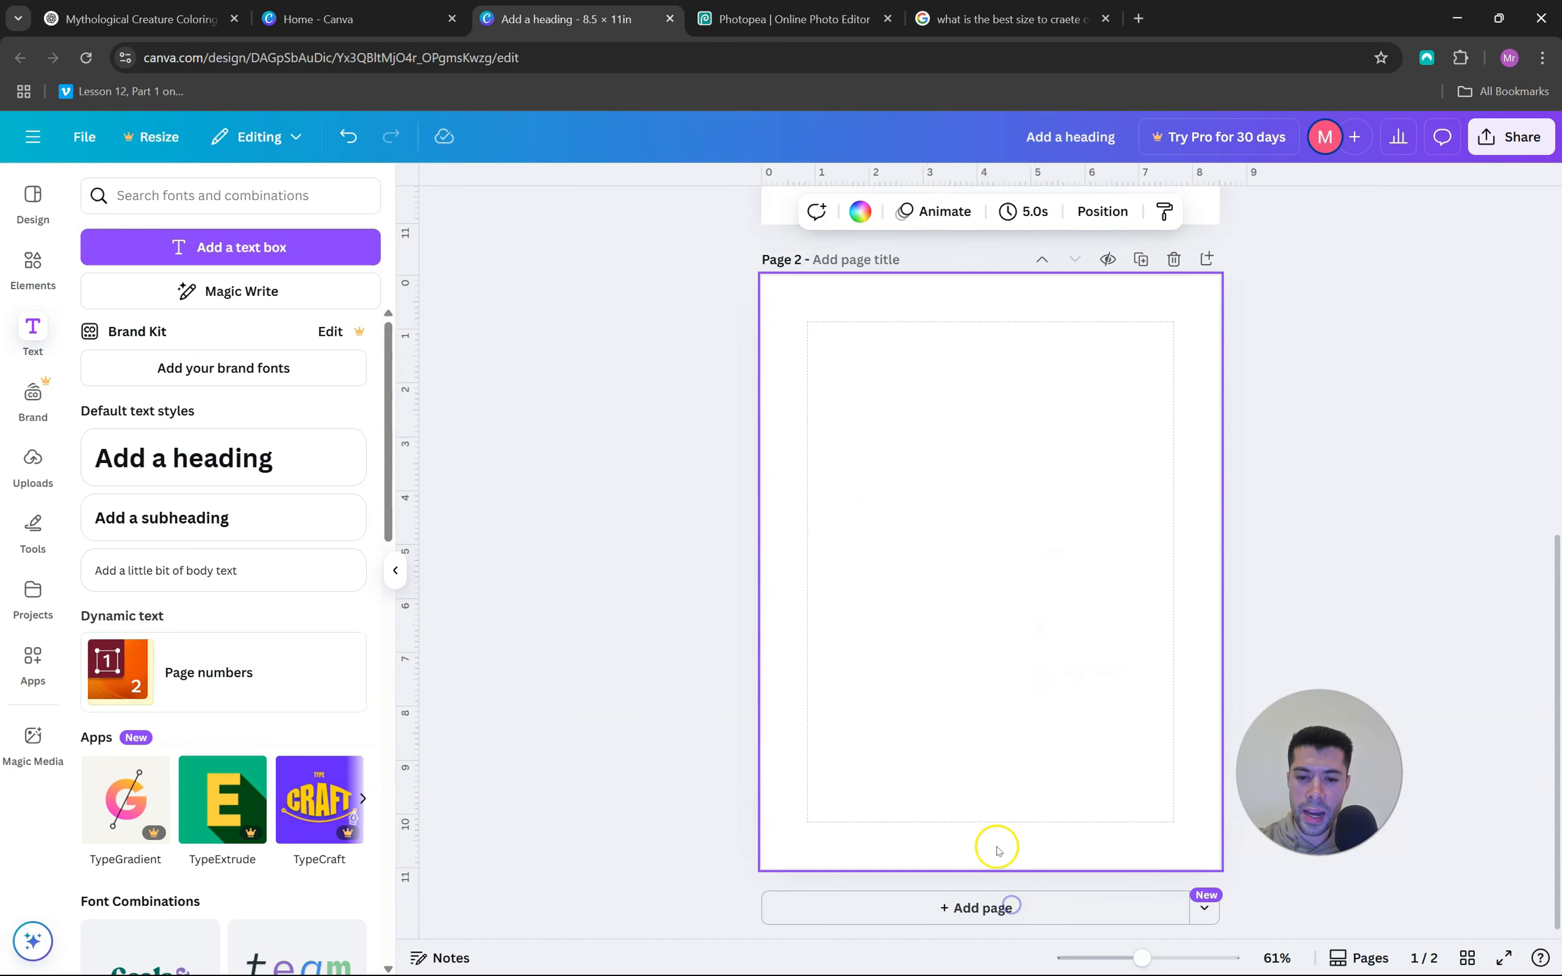
click(997, 909)
scroll(1040, 613, up, 10)
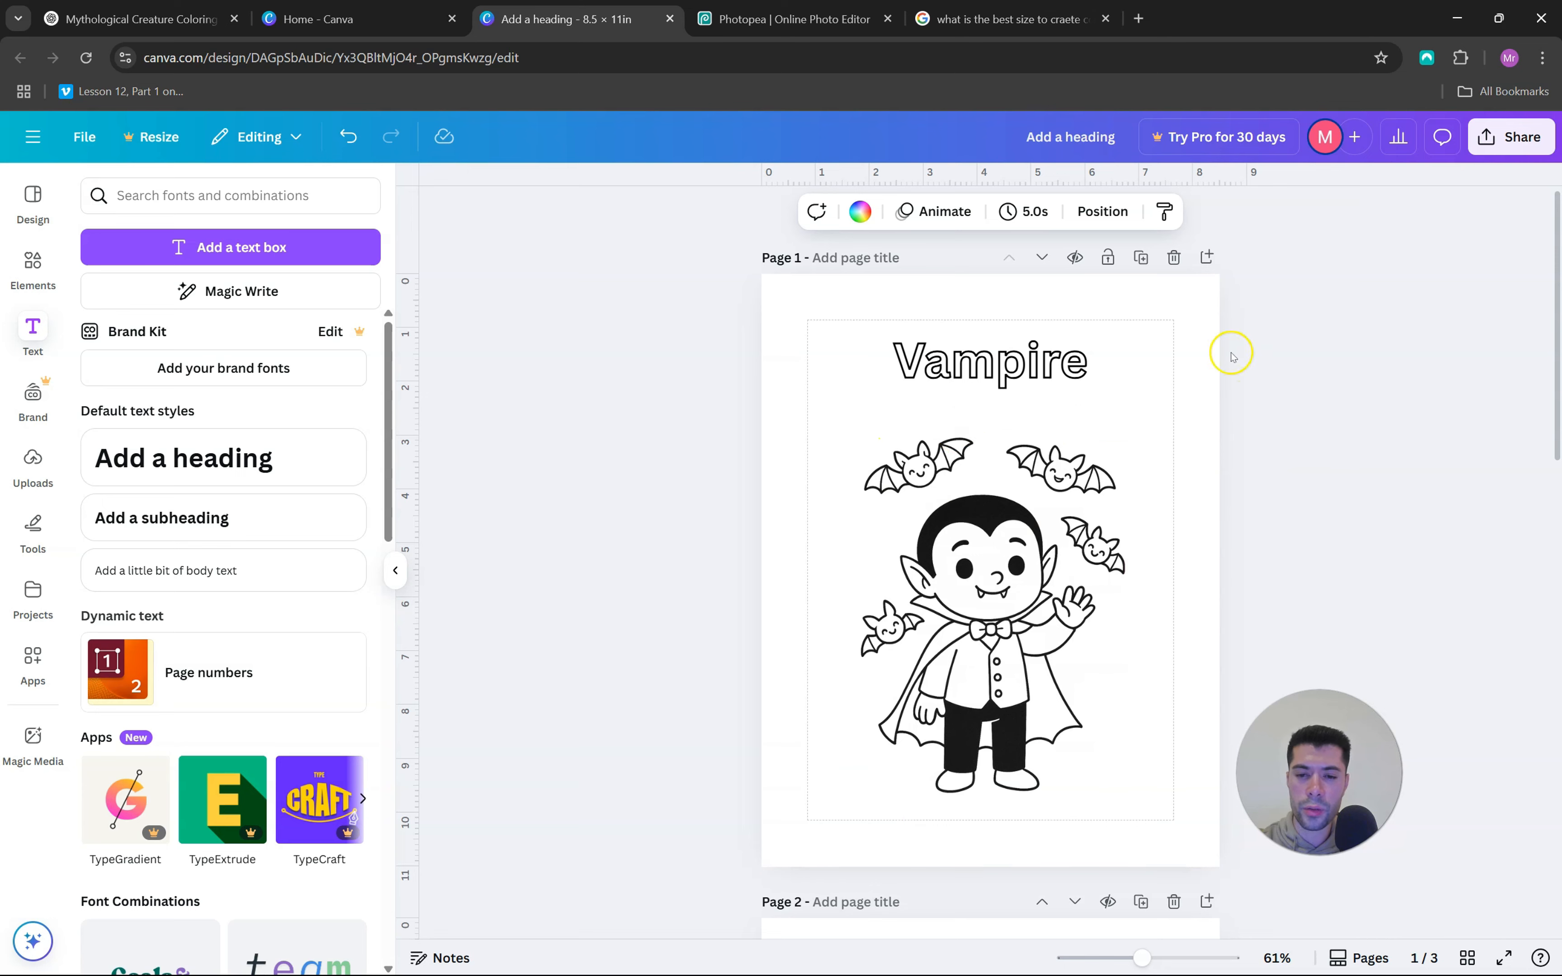
scroll(1013, 512, down, 10)
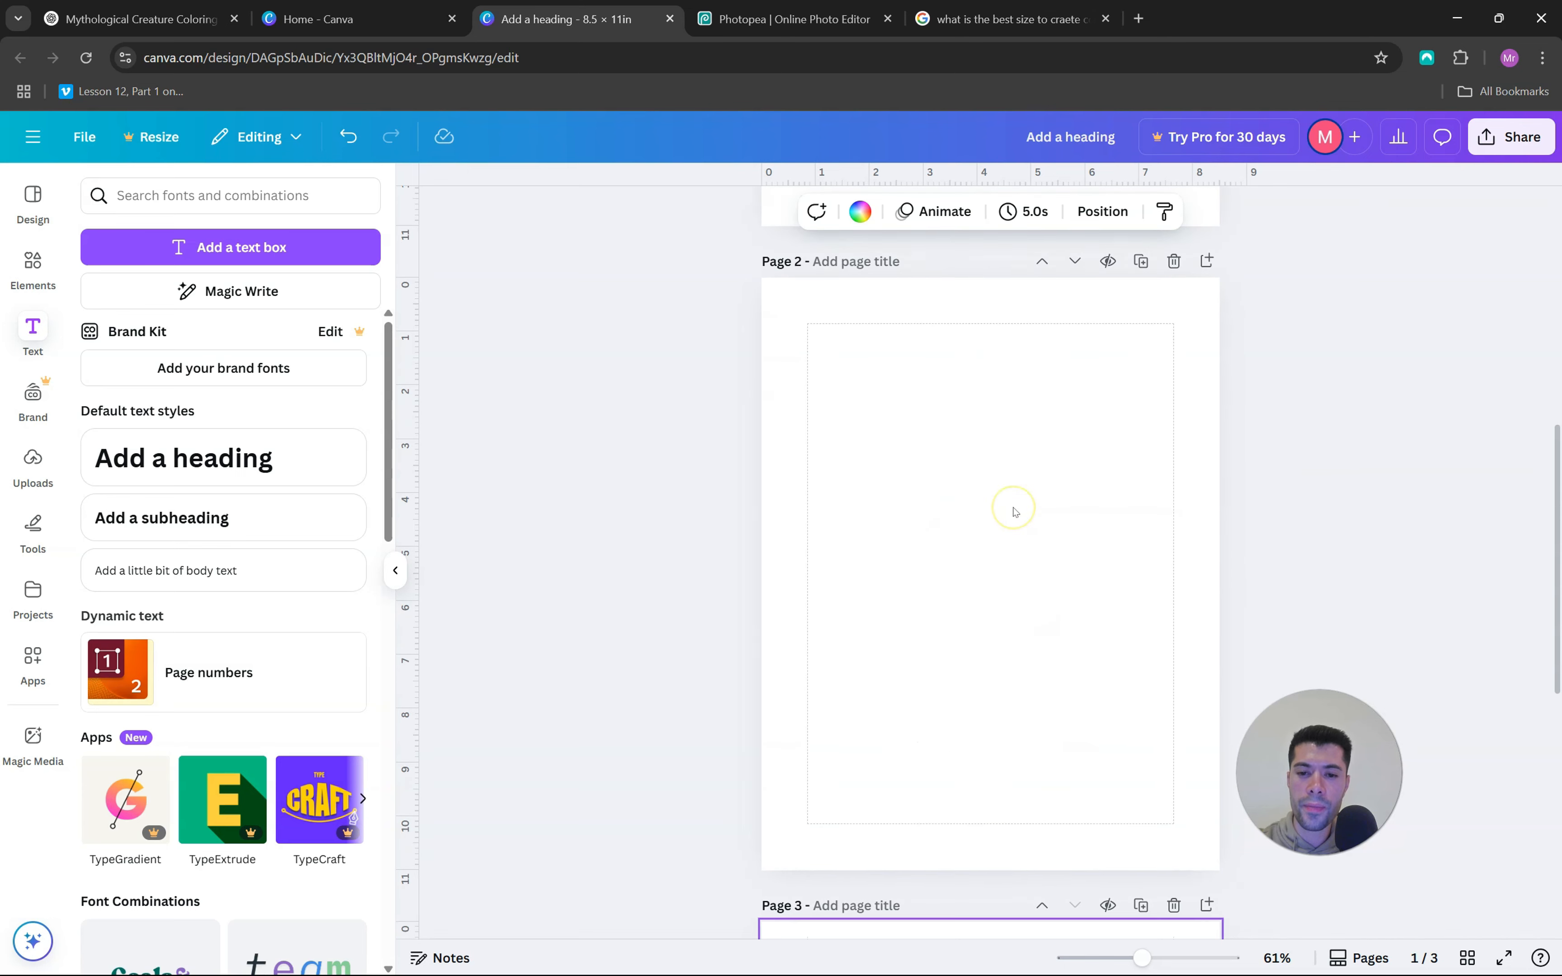
Place the uploaded skipping cyclops on page 3 and paste the hollow heading above it, changing its text to "Cyclops"
click(33, 460)
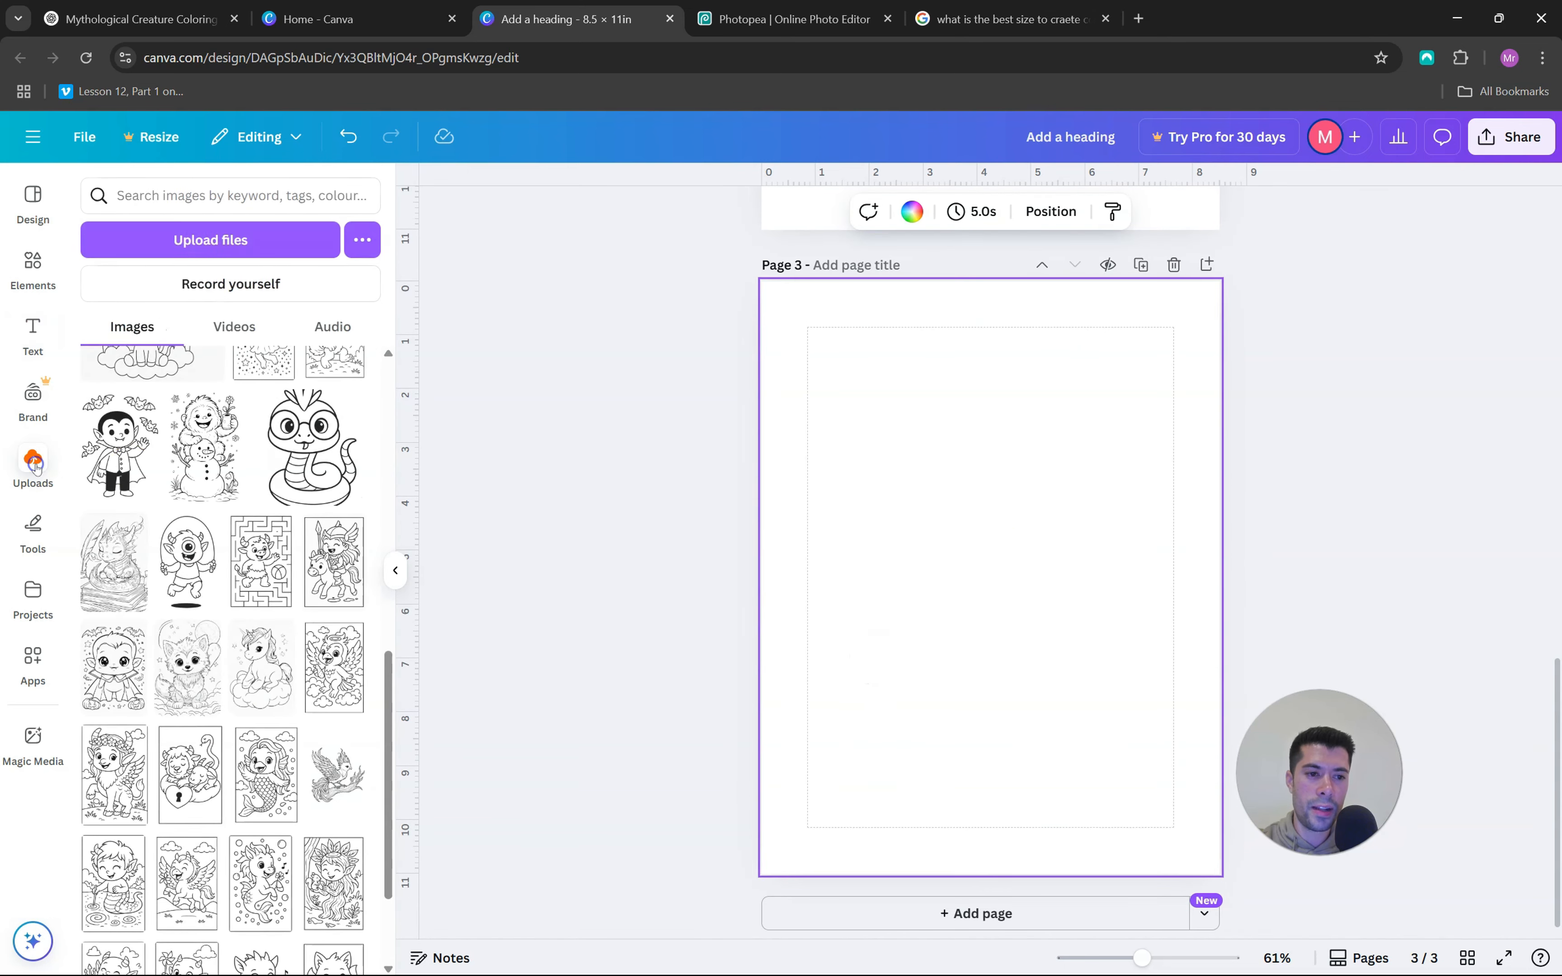
click(175, 552)
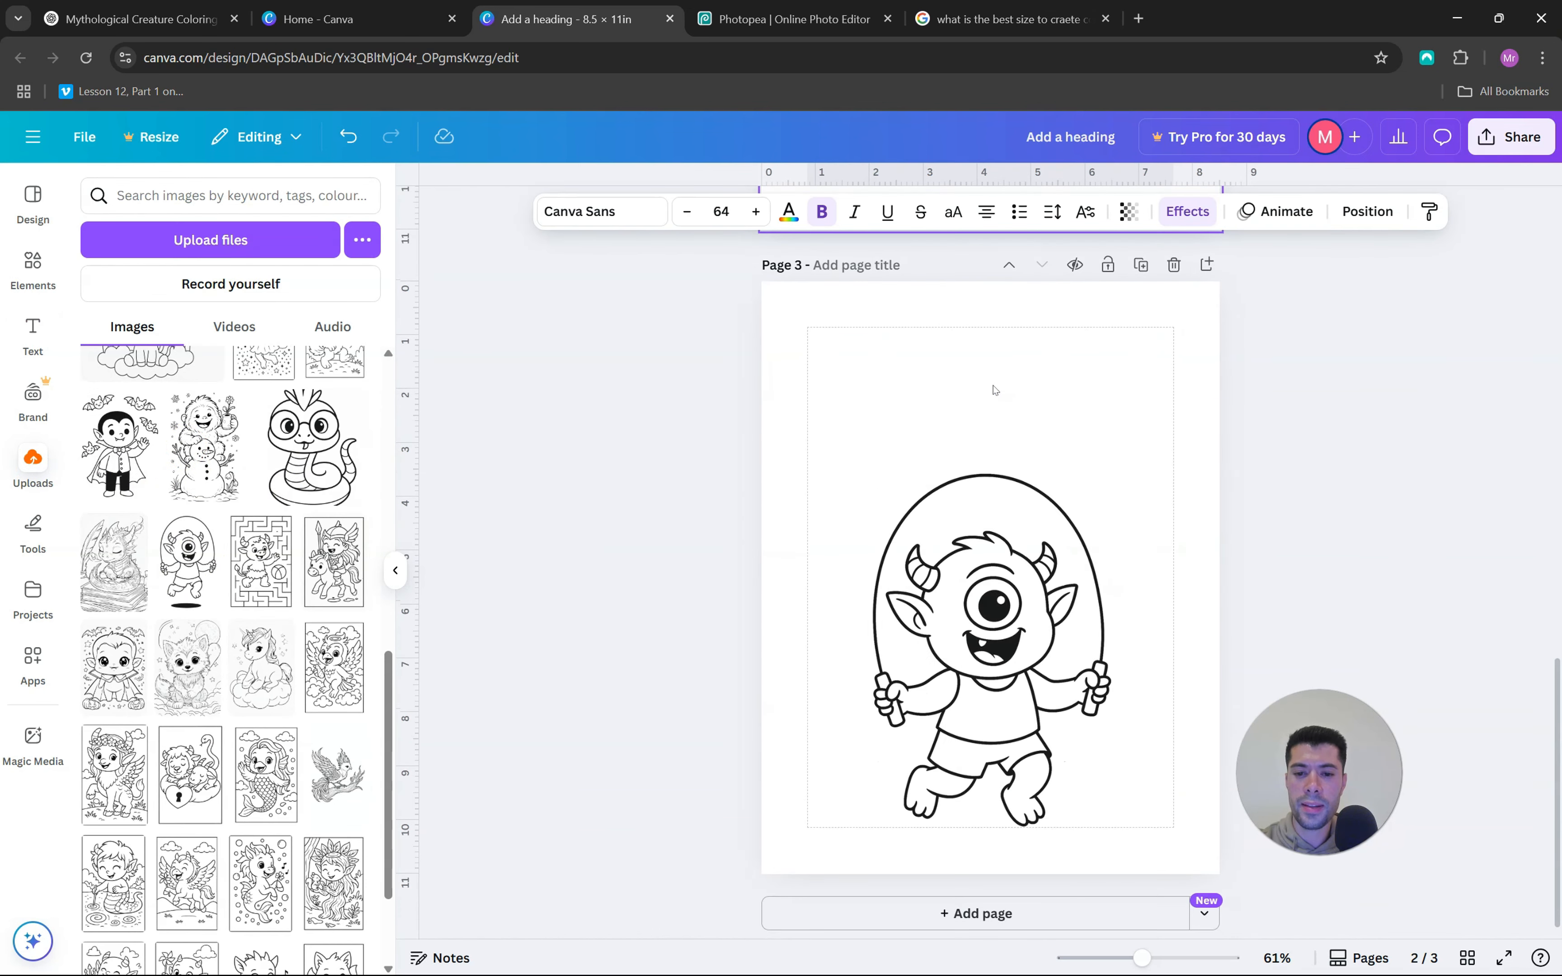
click(994, 390)
text(Vampire)
double_click(1001, 370)
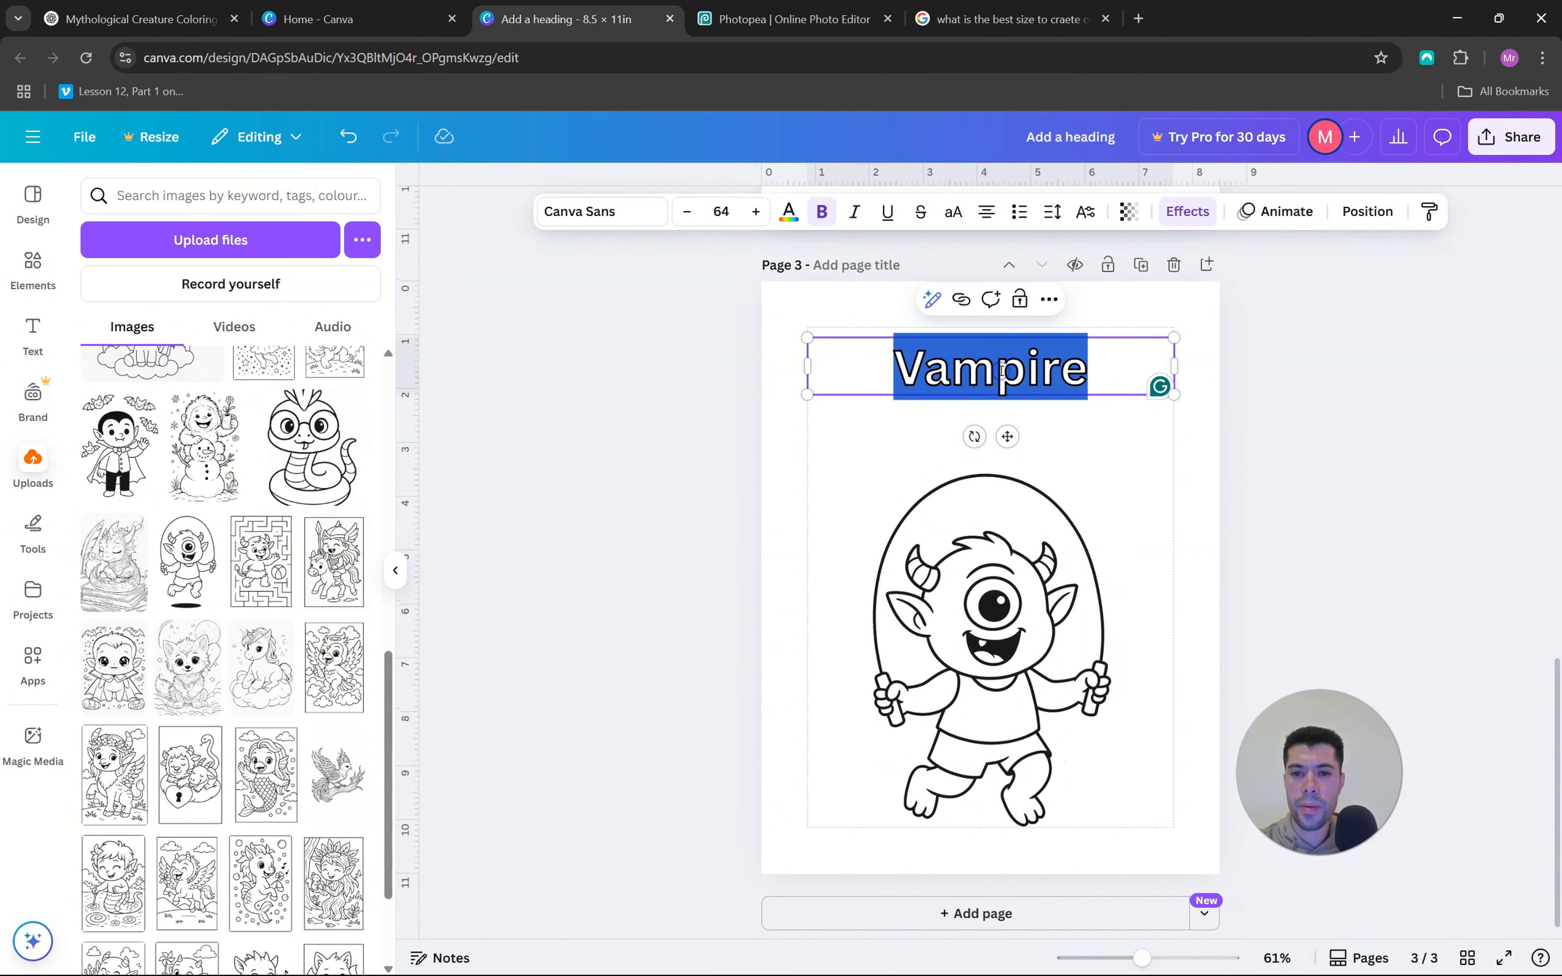
text(Cyclops)
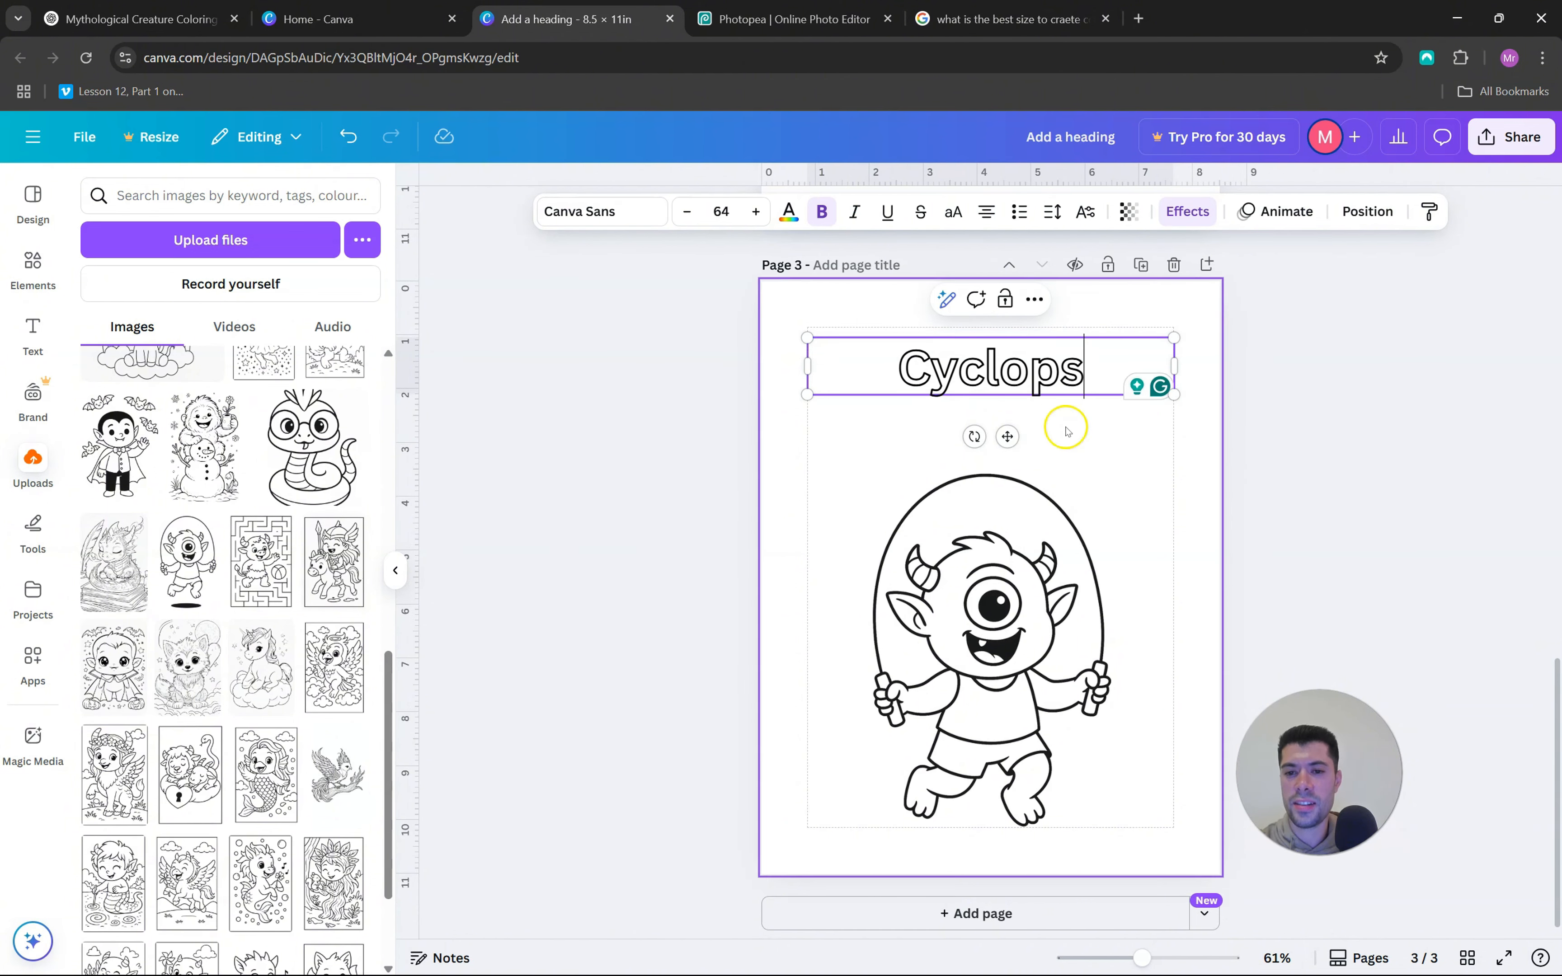
click(1102, 479)
Review the Vampire page, the blank page 2 and the Cyclops page in sequence
scroll(1102, 479, up, 15)
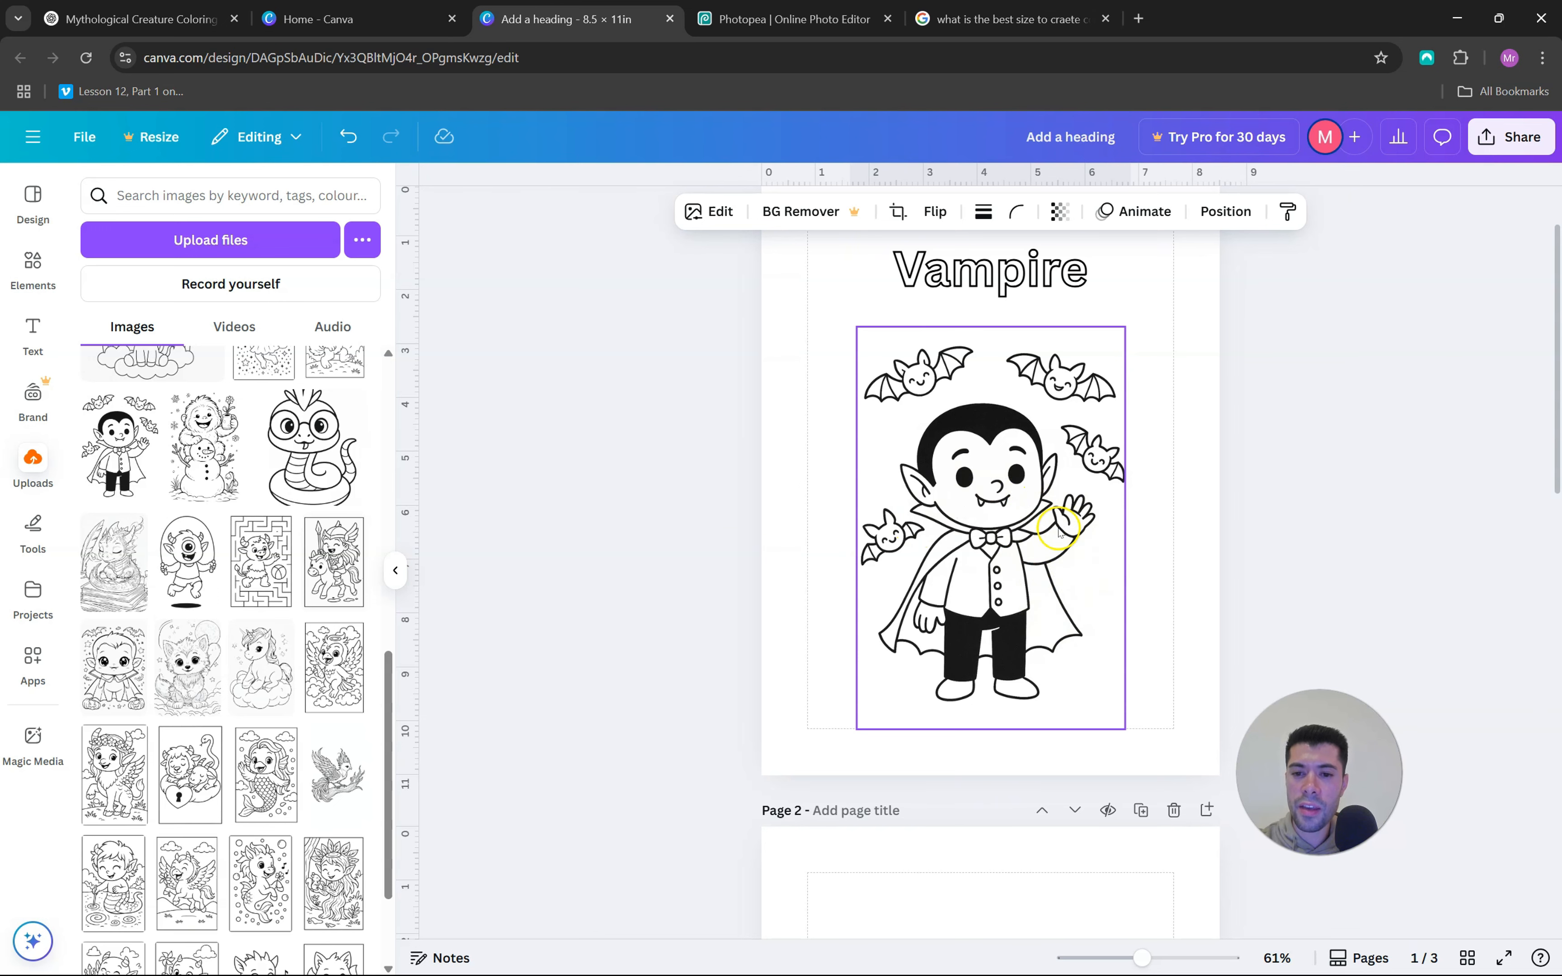
scroll(1058, 529, down, 15)
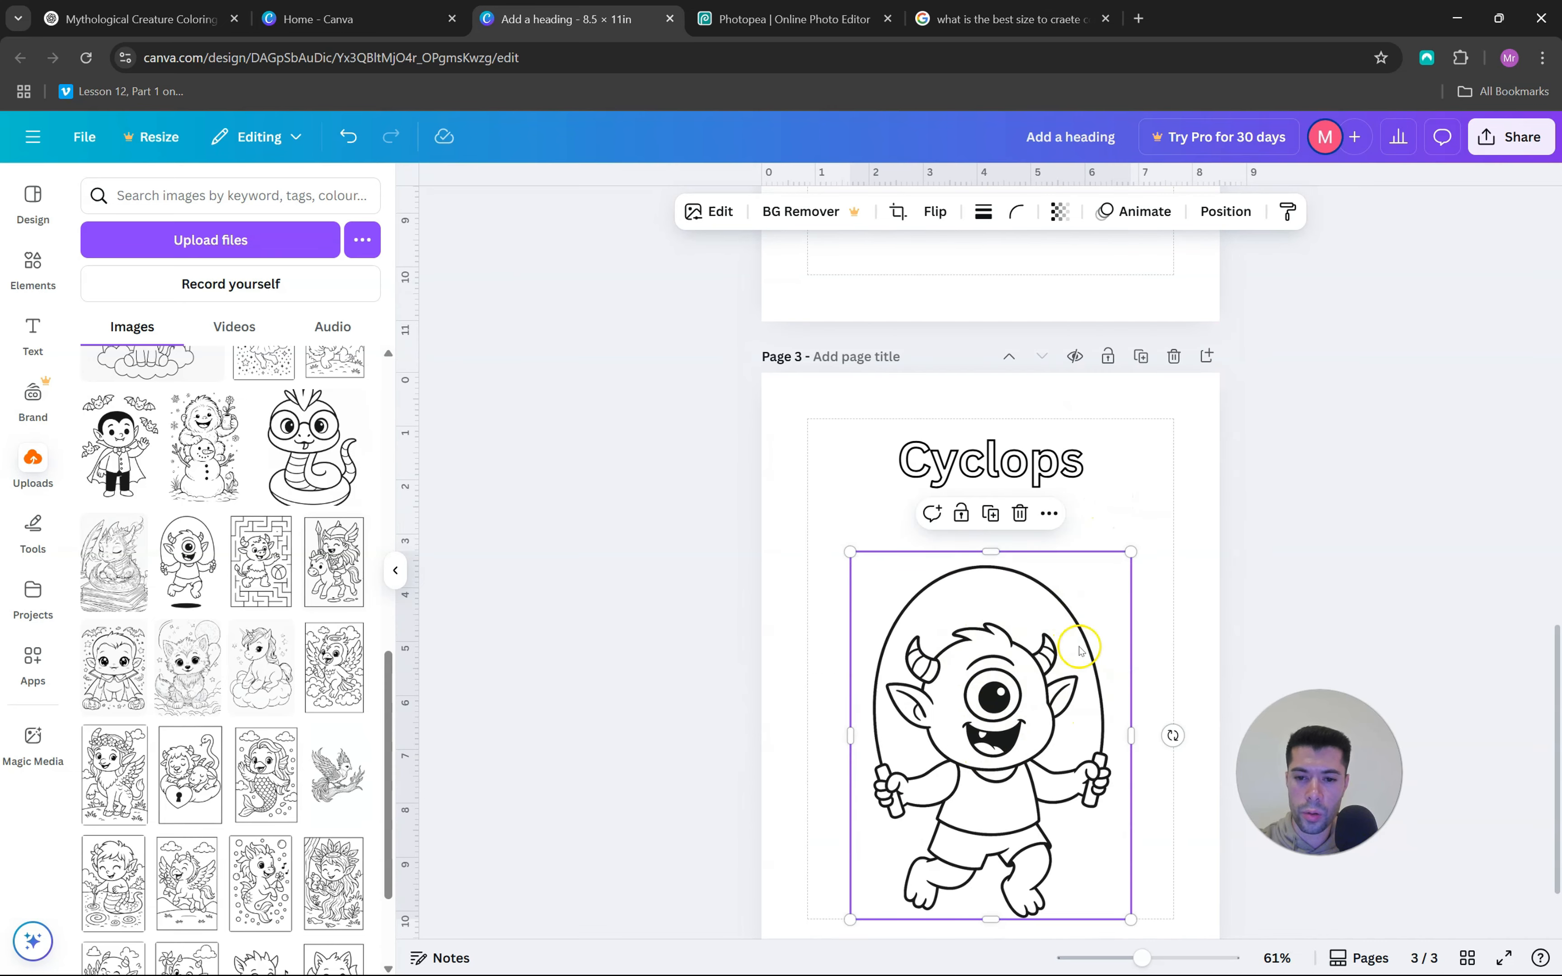
scroll(1034, 459, up, 5)
scroll(1062, 483, up, 5)
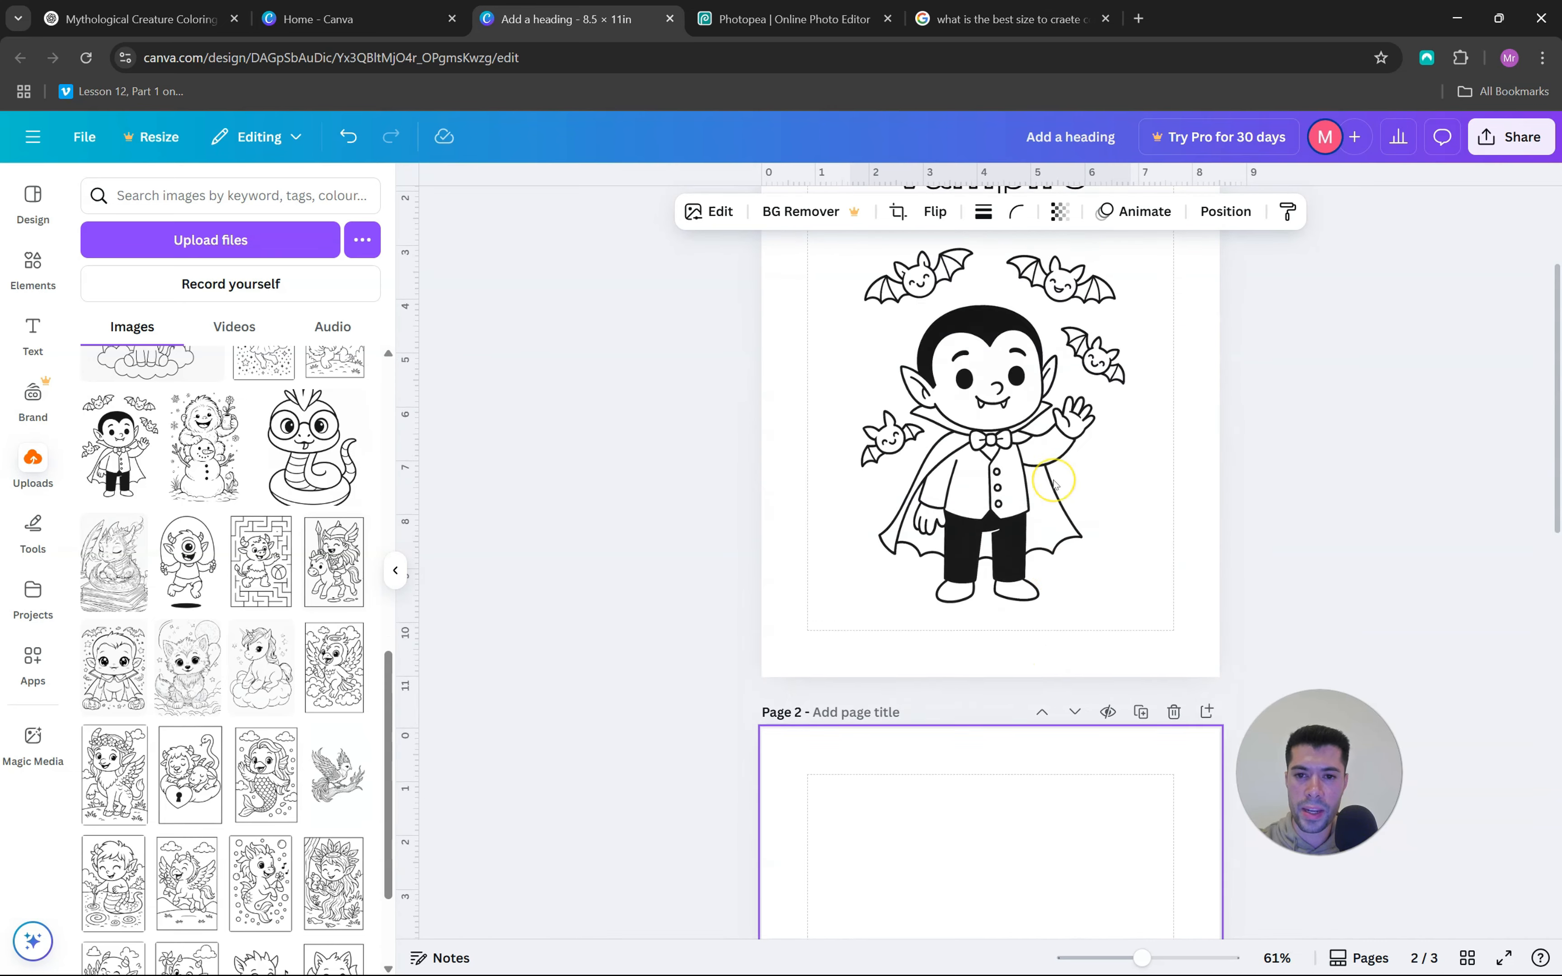
scroll(1058, 517, down, 10)
scroll(1074, 558, down, 3)
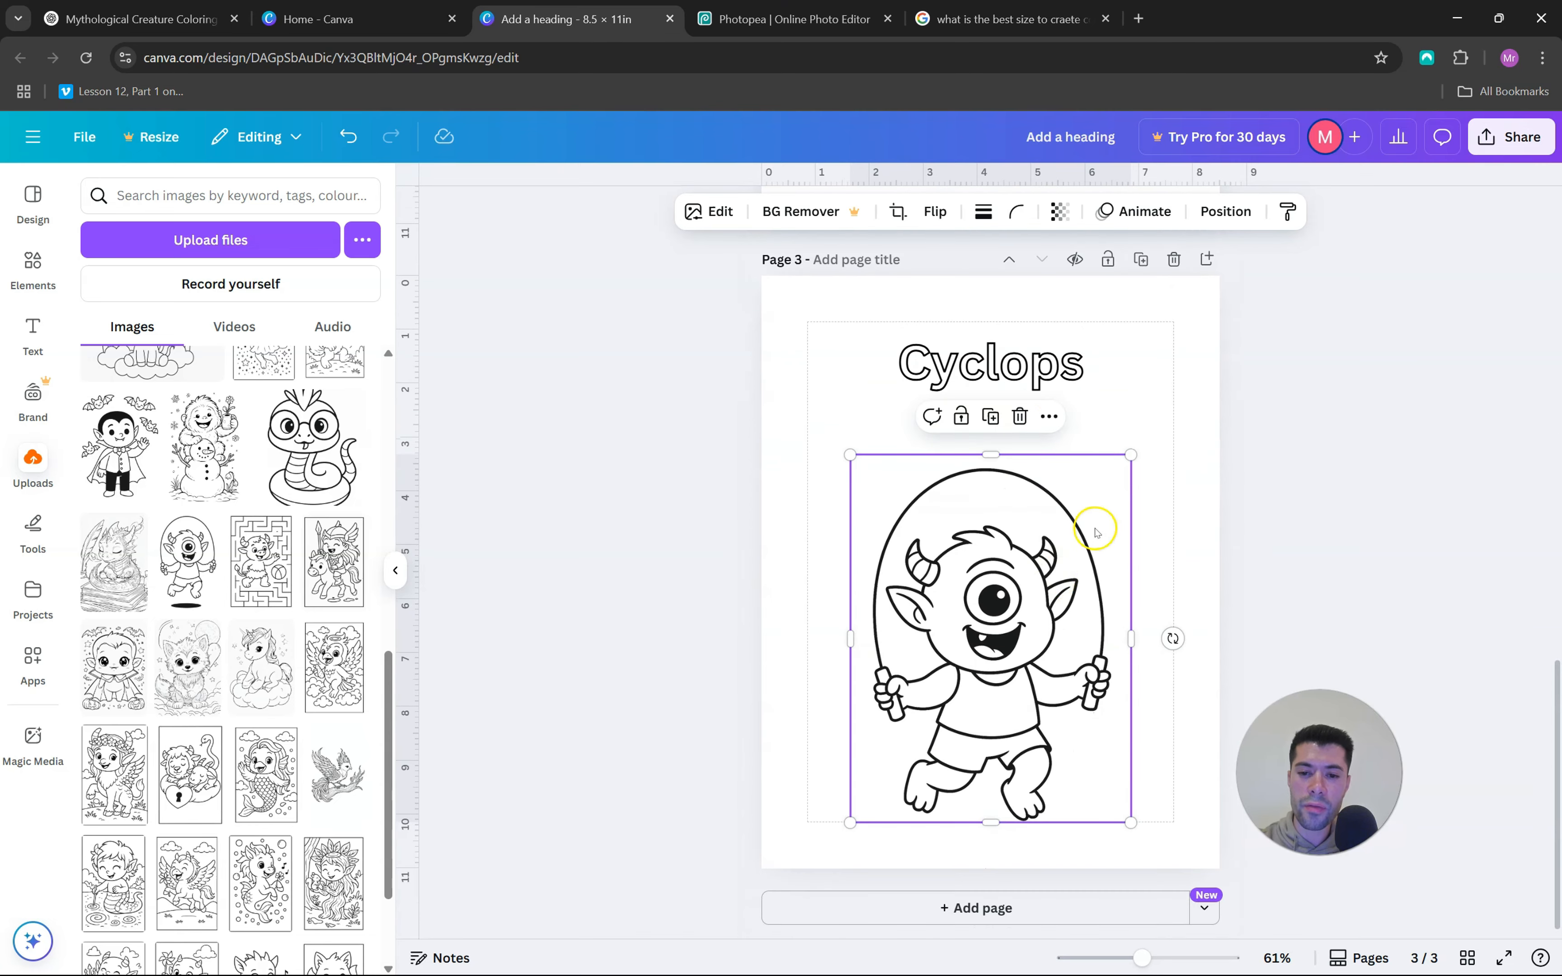
Look over the Vampire, blank and Cyclops pages, then choose PDF Standard as the download file type for the interior
scroll(1099, 555, up, 10)
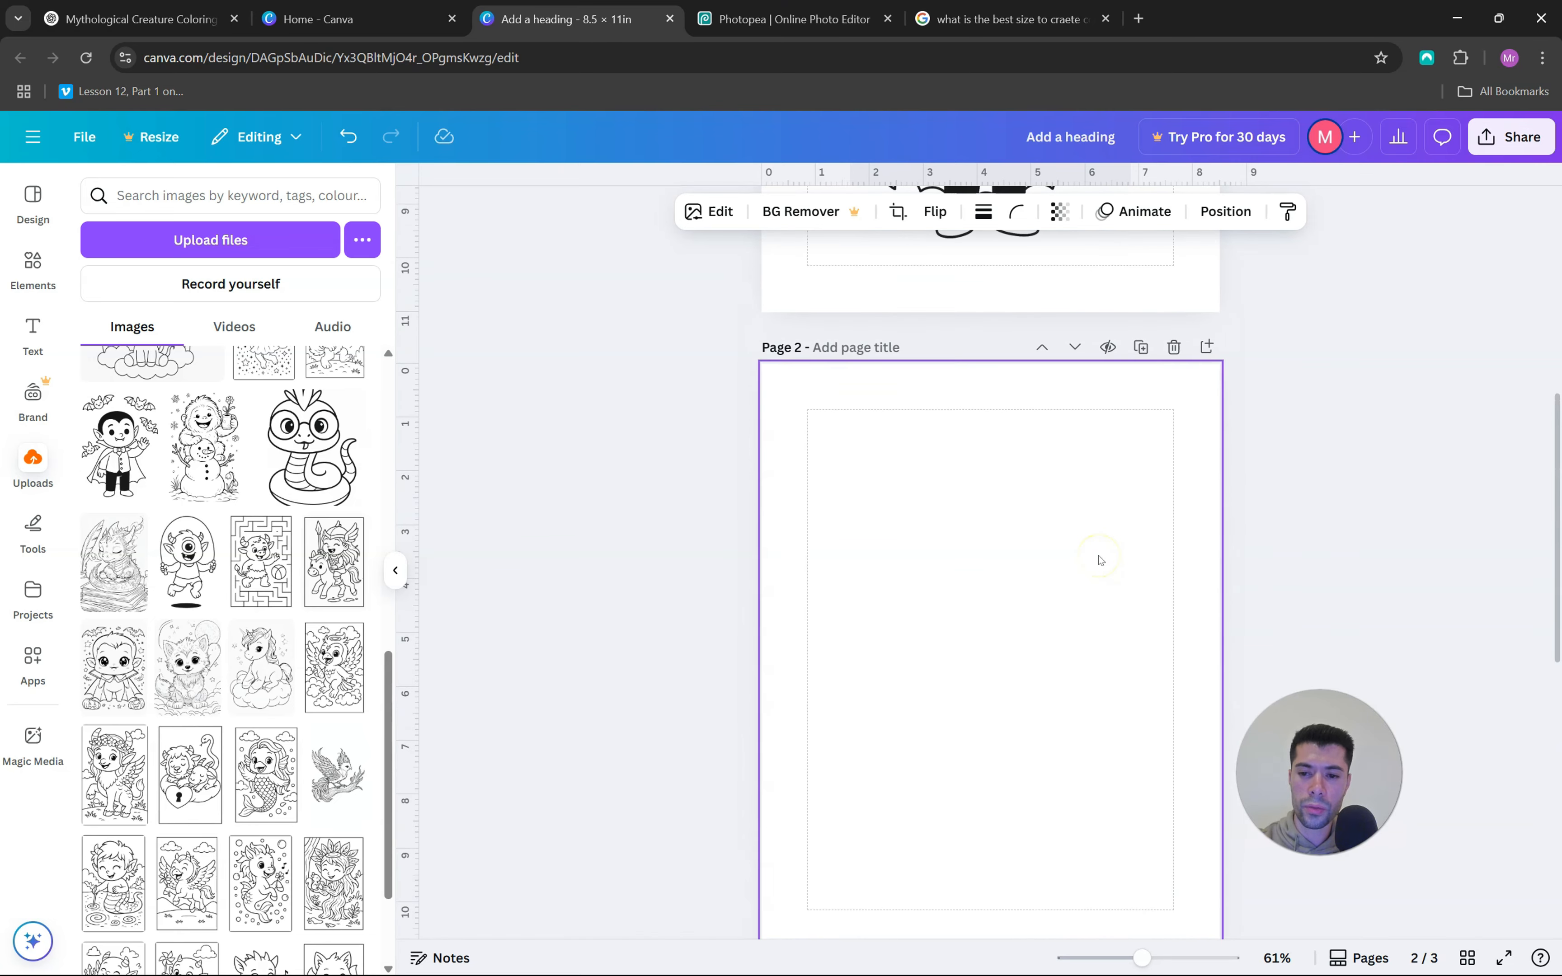
scroll(1111, 549, down, 10)
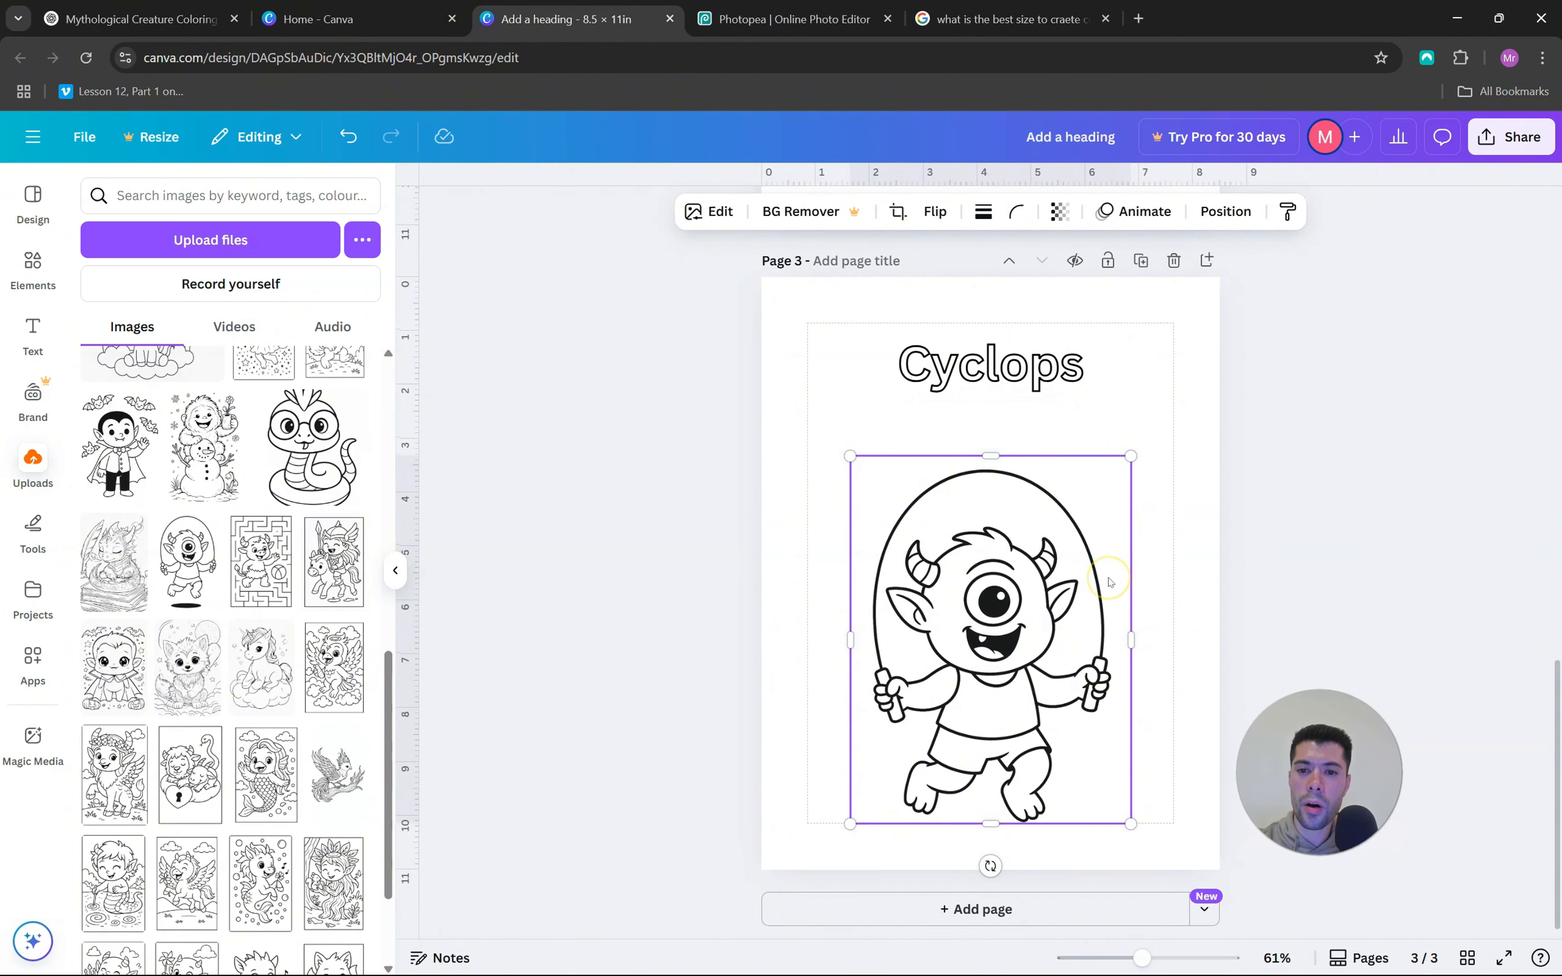
scroll(1113, 562, up, 10)
click(1495, 157)
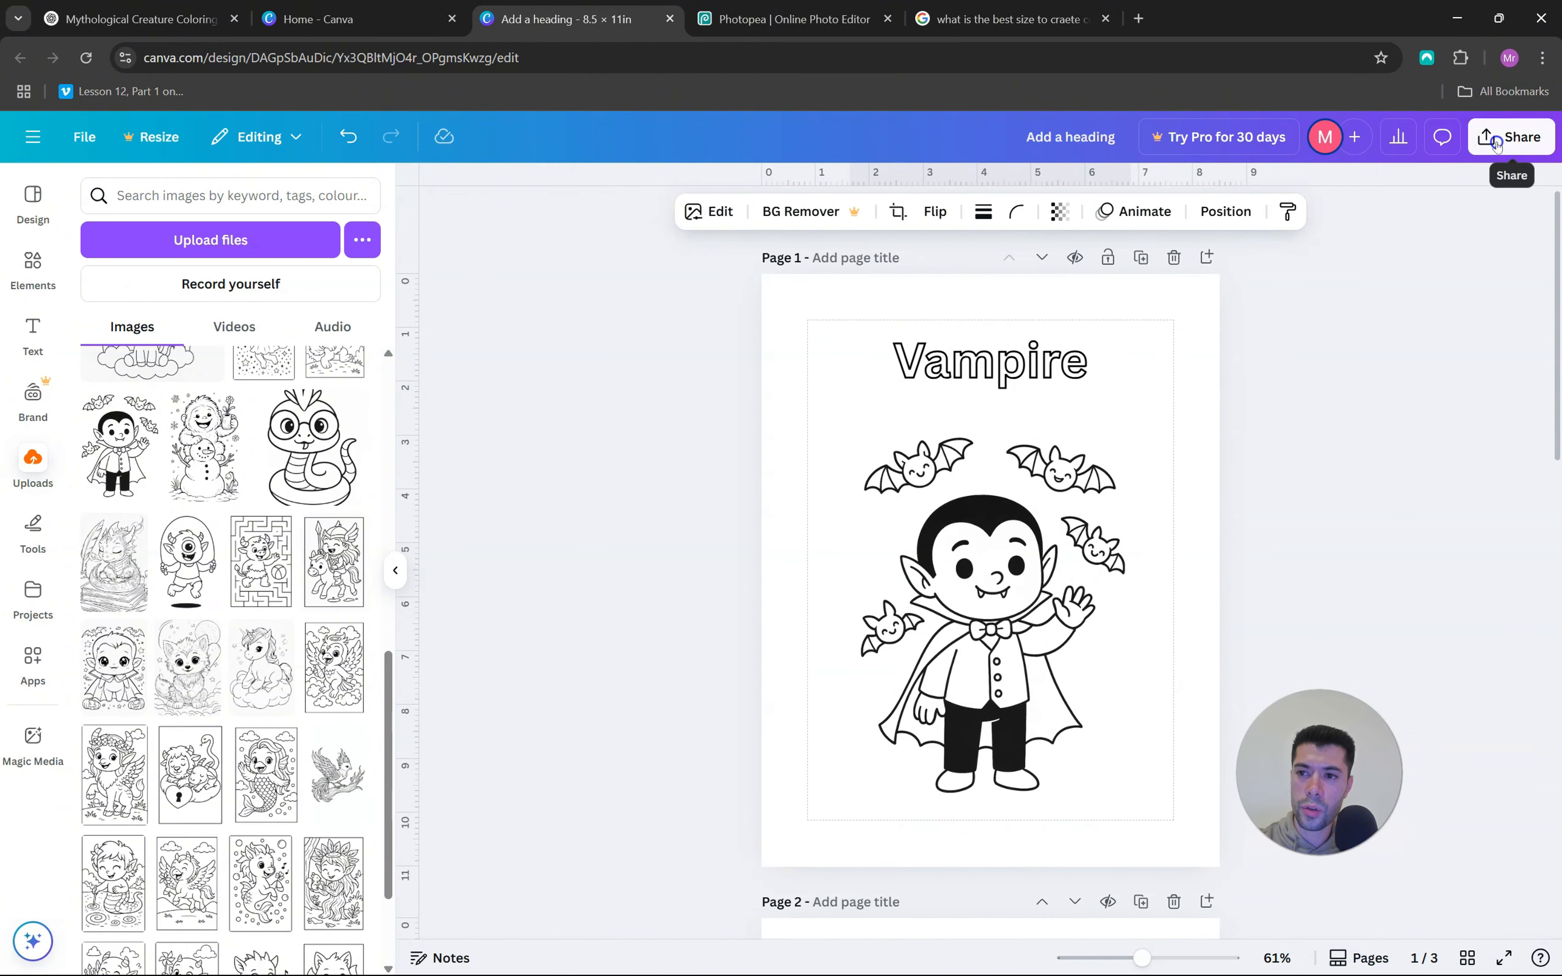
click(1227, 516)
click(1335, 273)
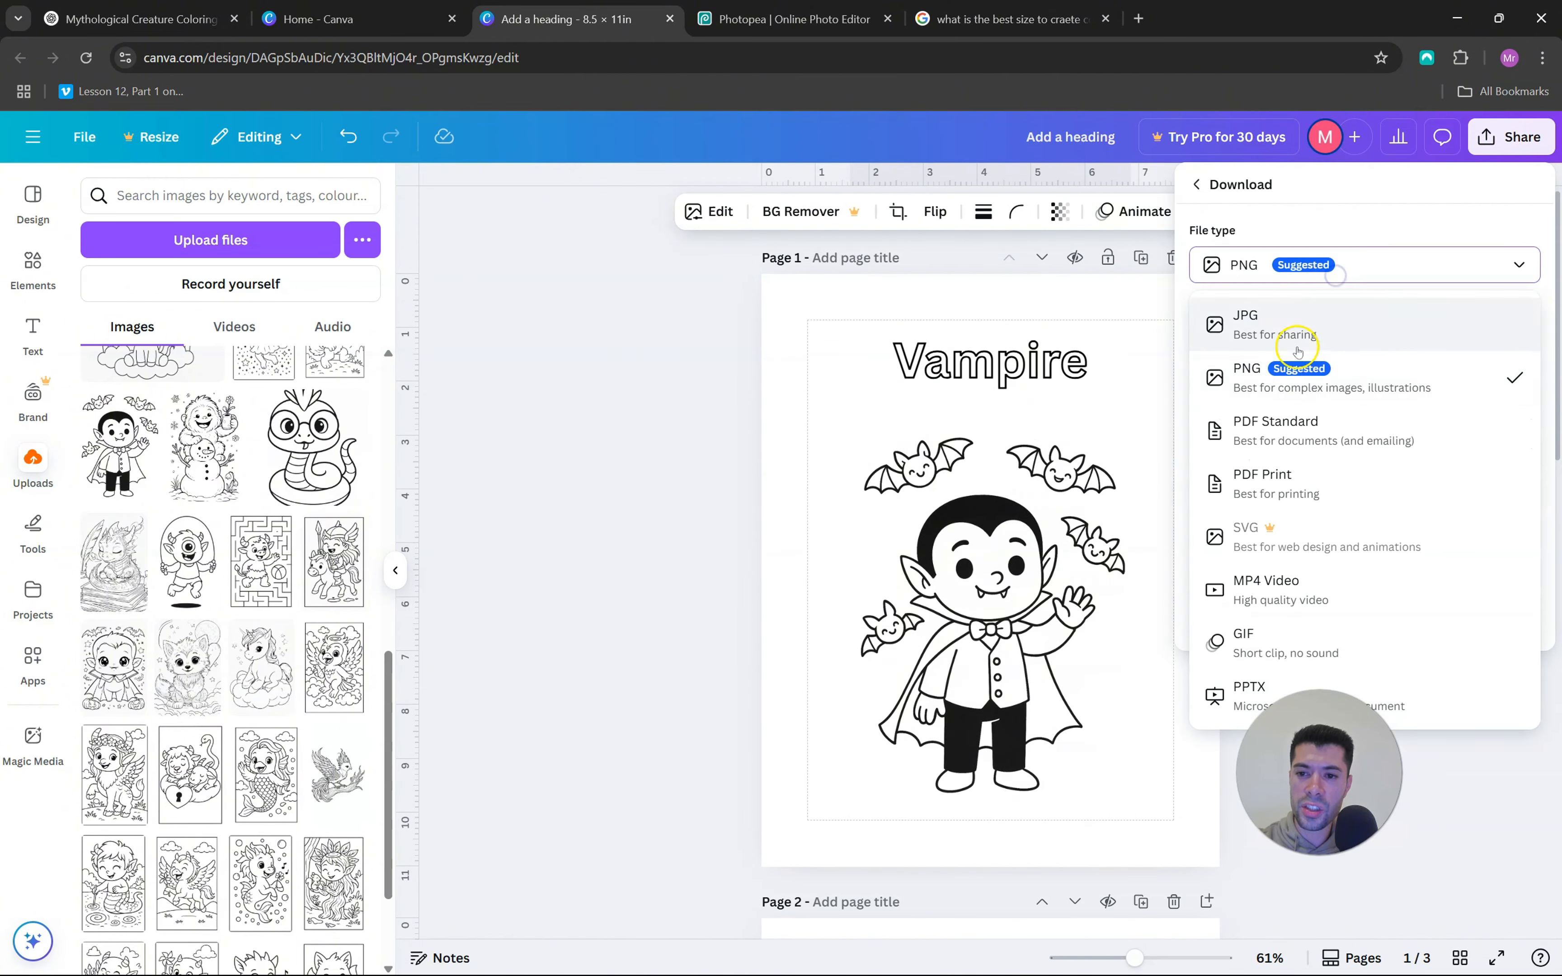
click(1342, 437)
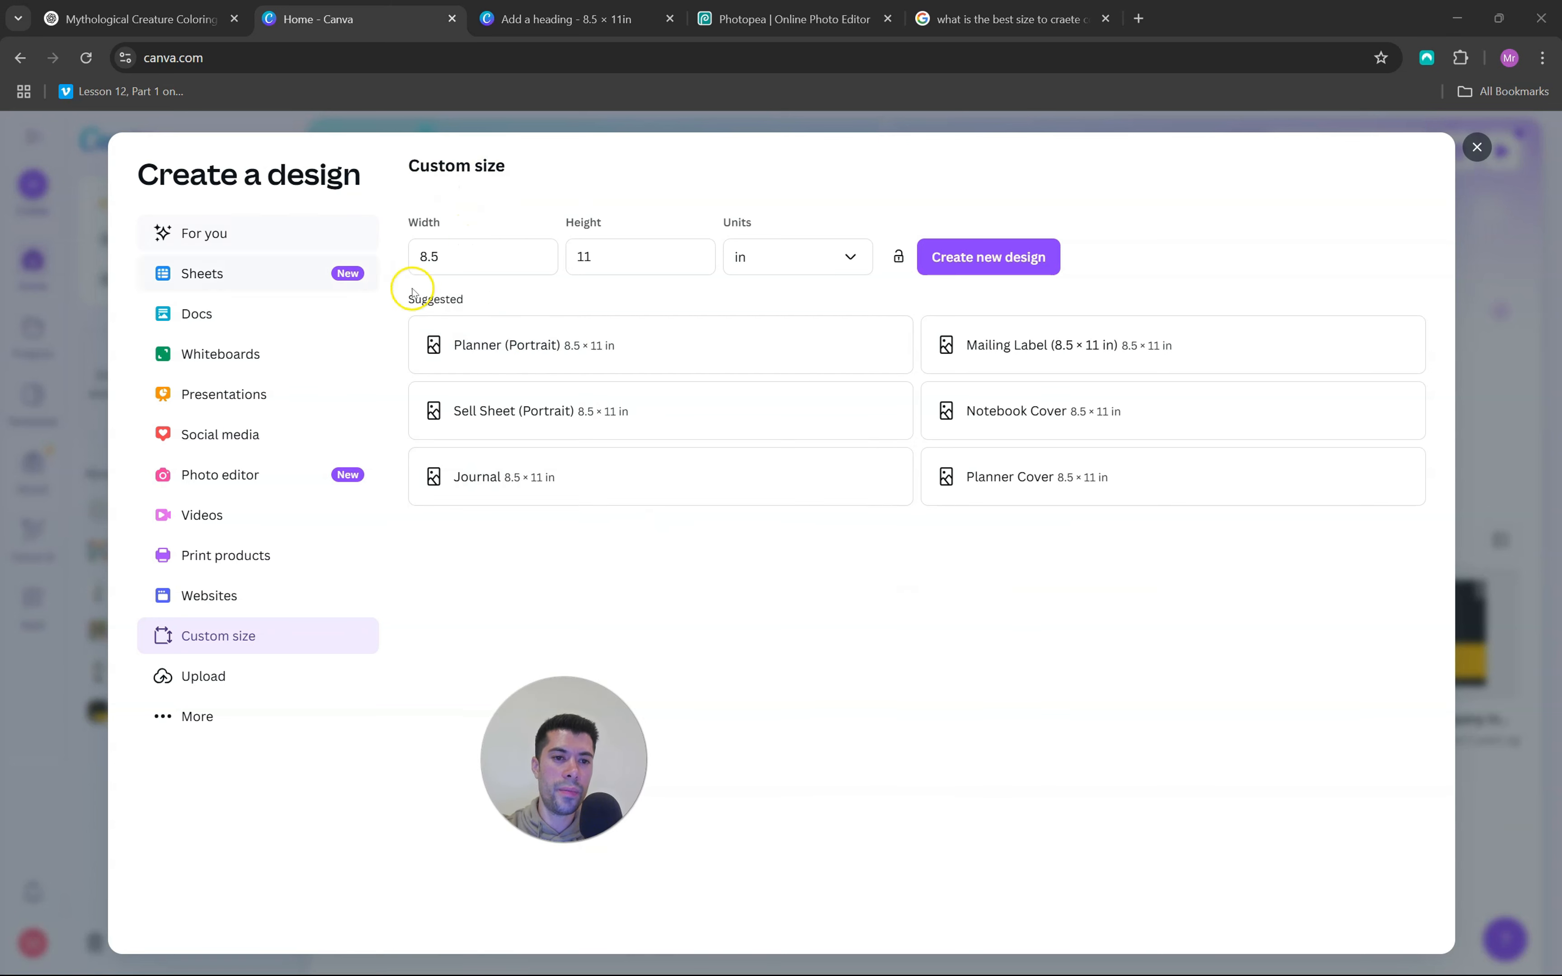
Create a new 8.5 × 11 in custom-size design and set the first uploaded "Who's That Creature?" cover as the page background
click(461, 257)
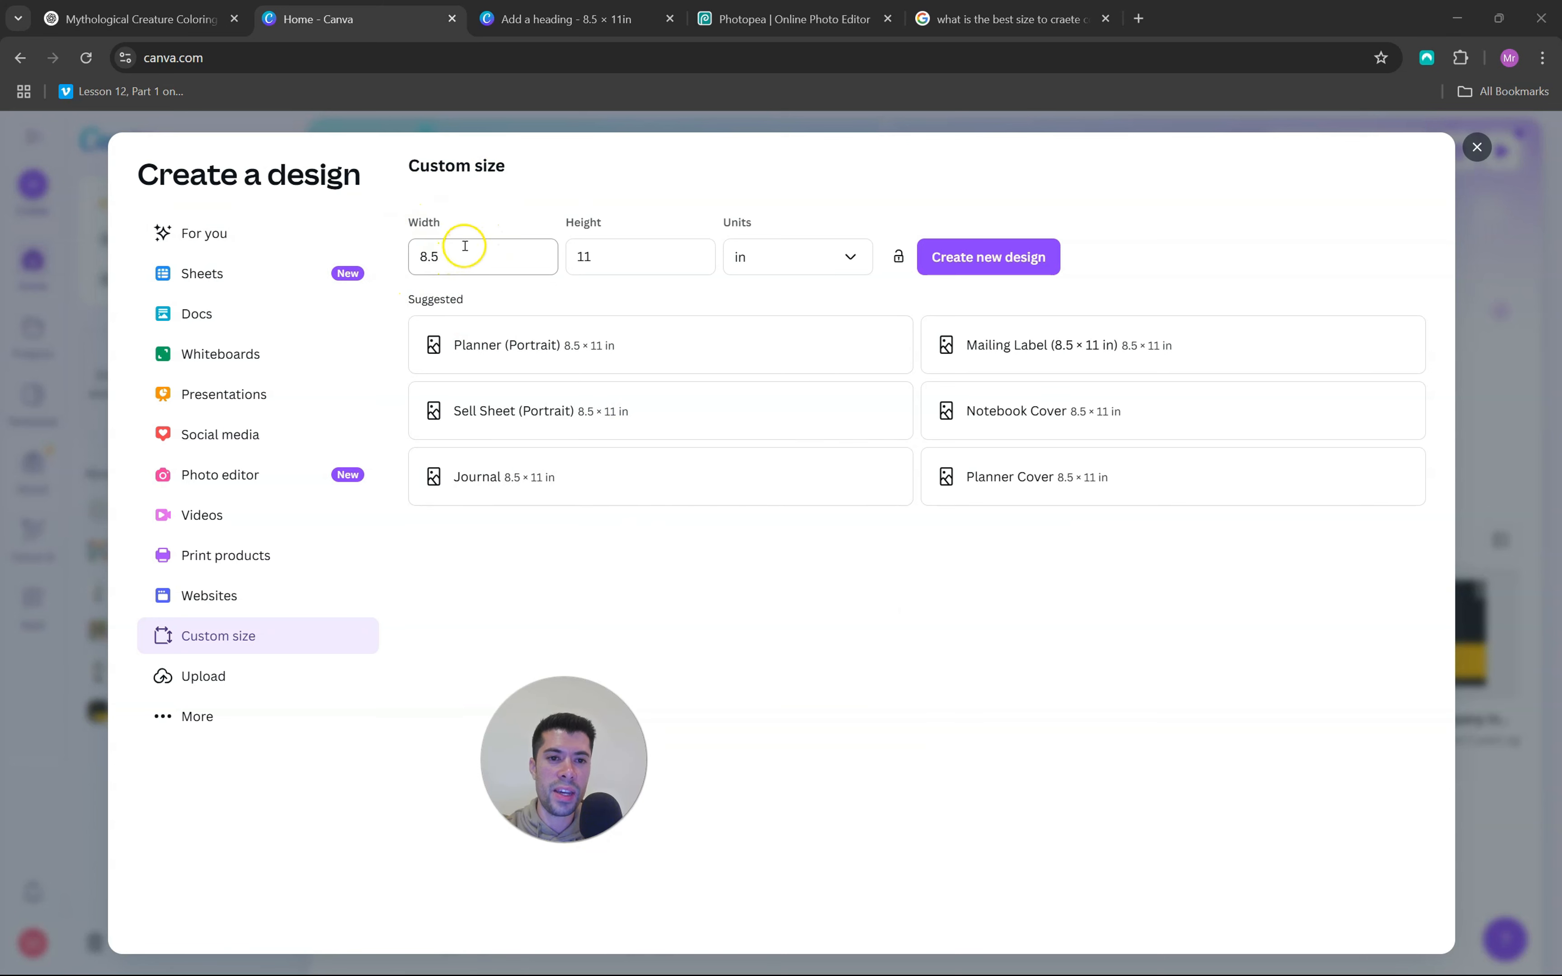
click(988, 265)
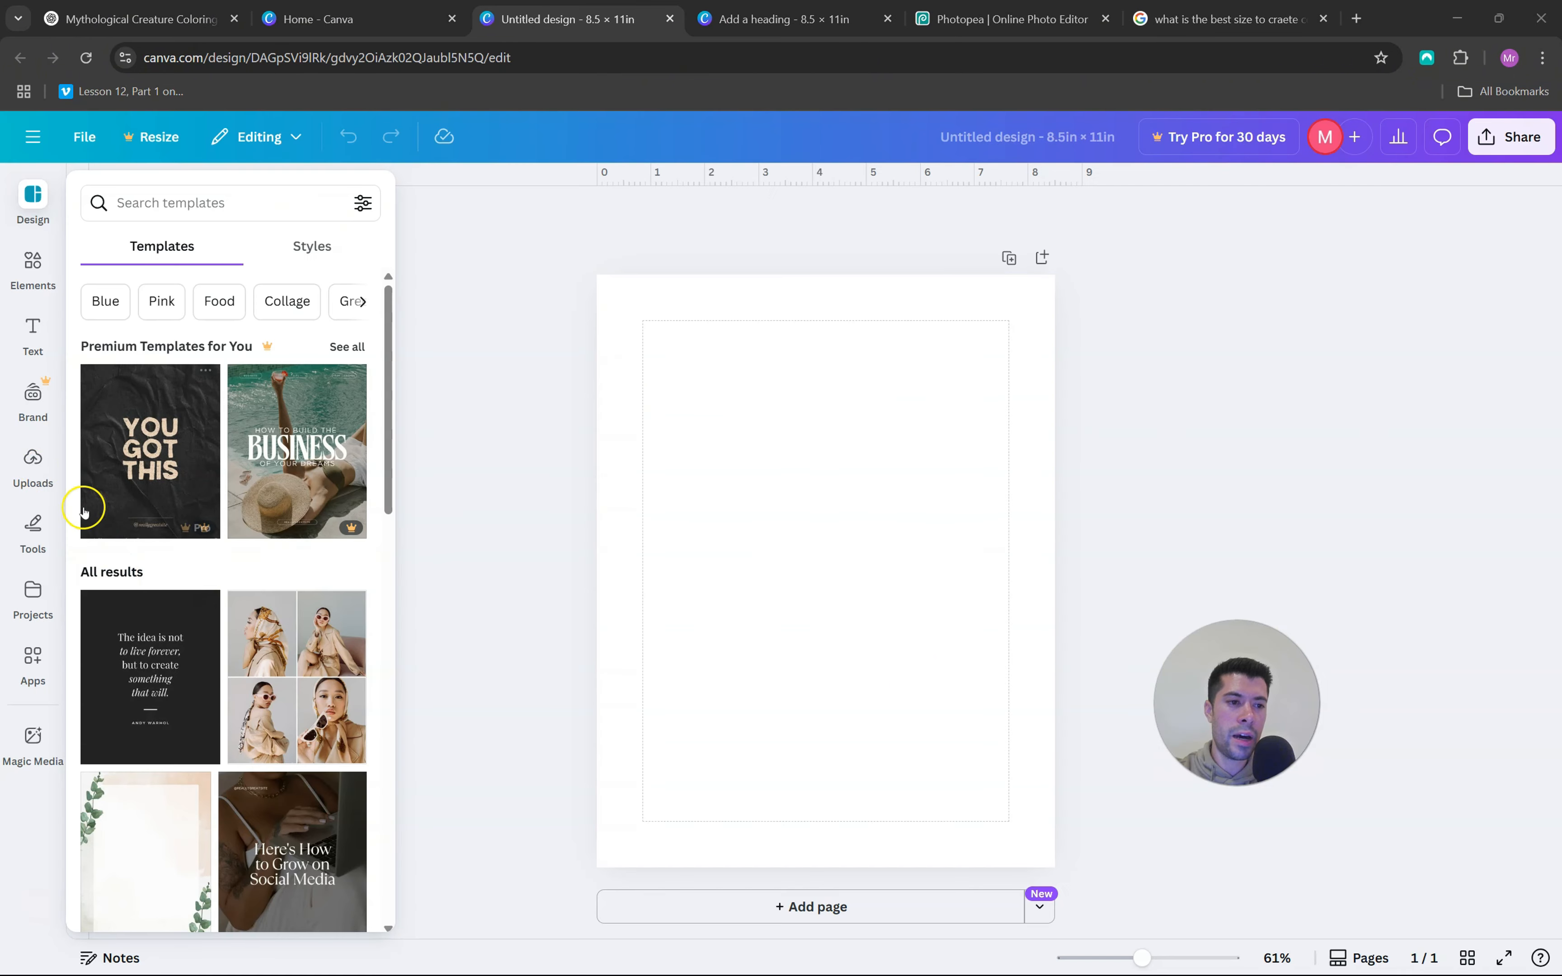
click(34, 462)
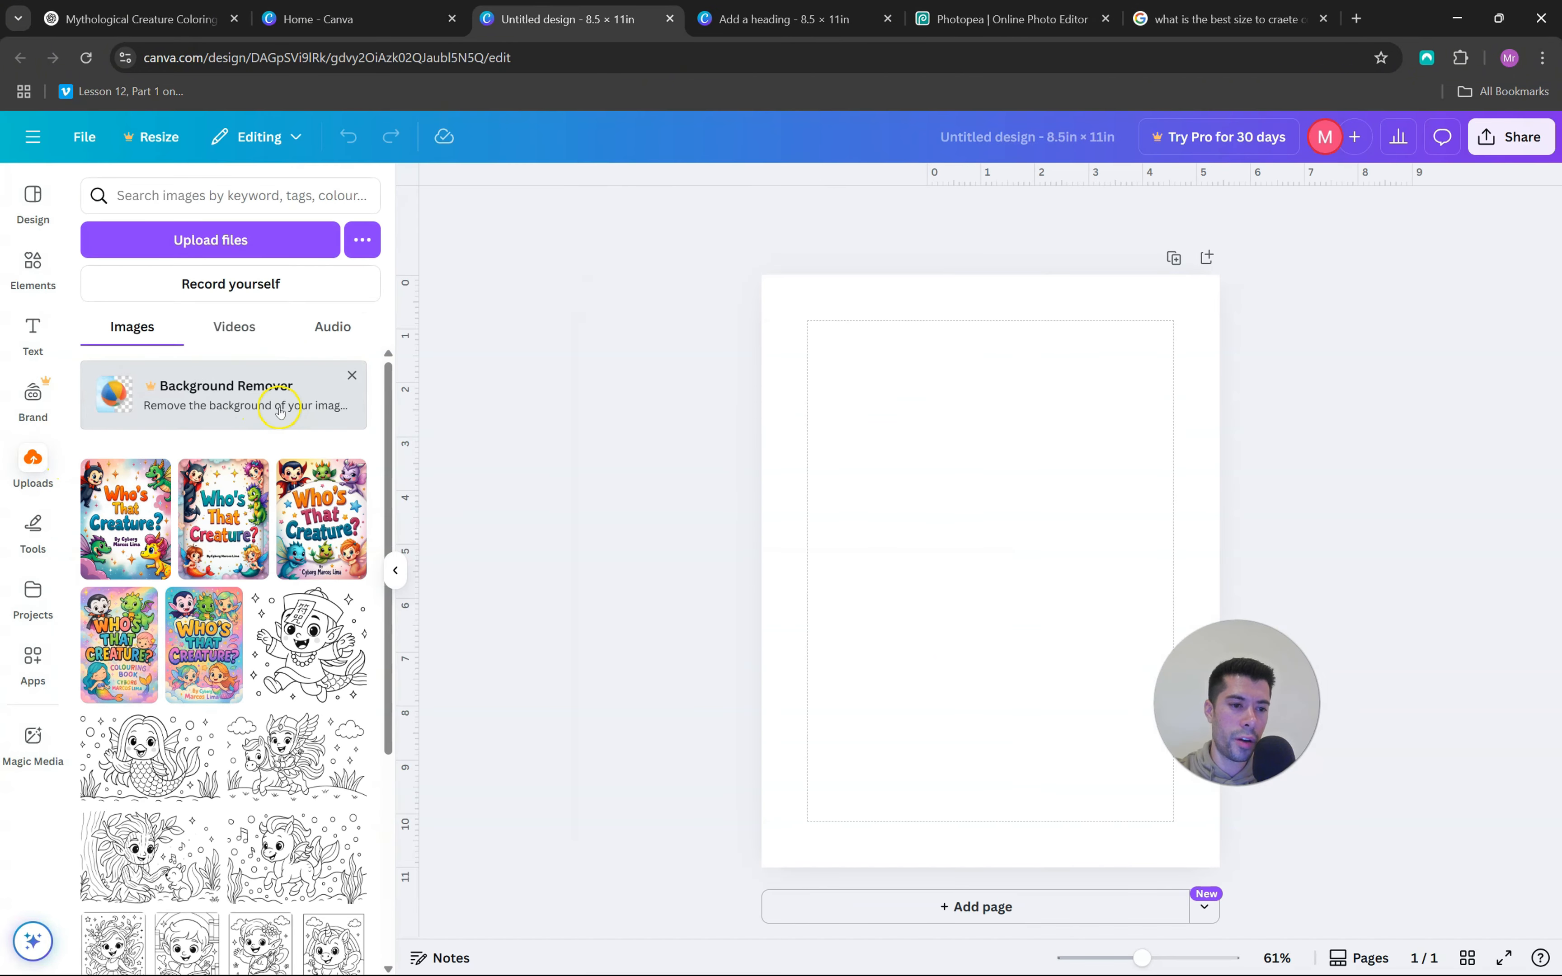
click(137, 533)
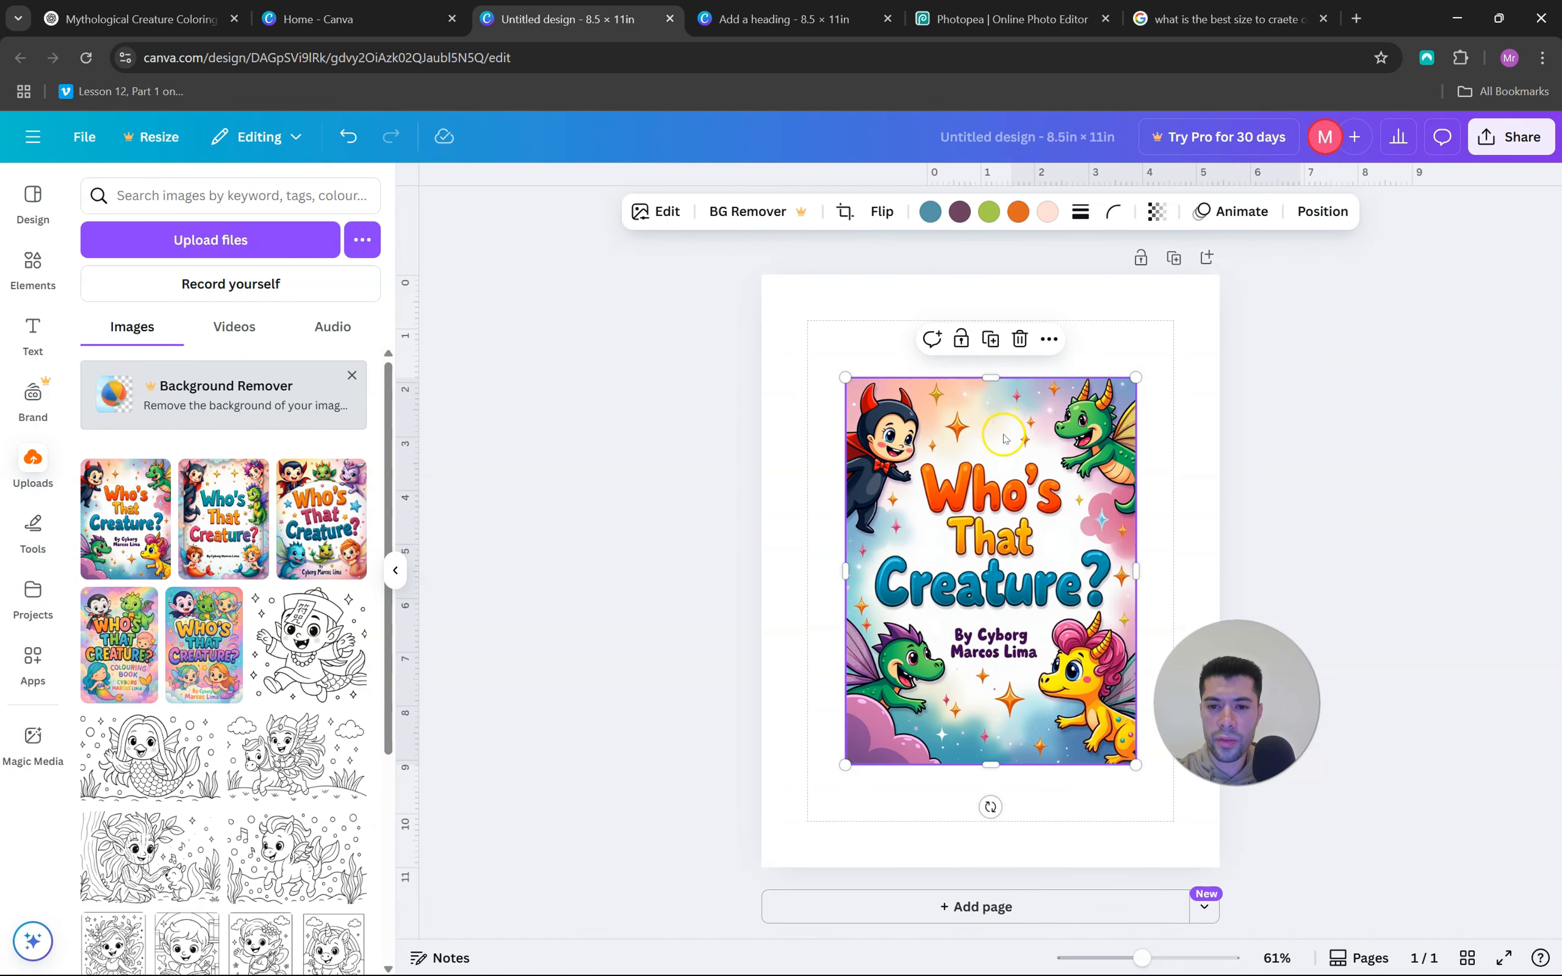
right_click(905, 513)
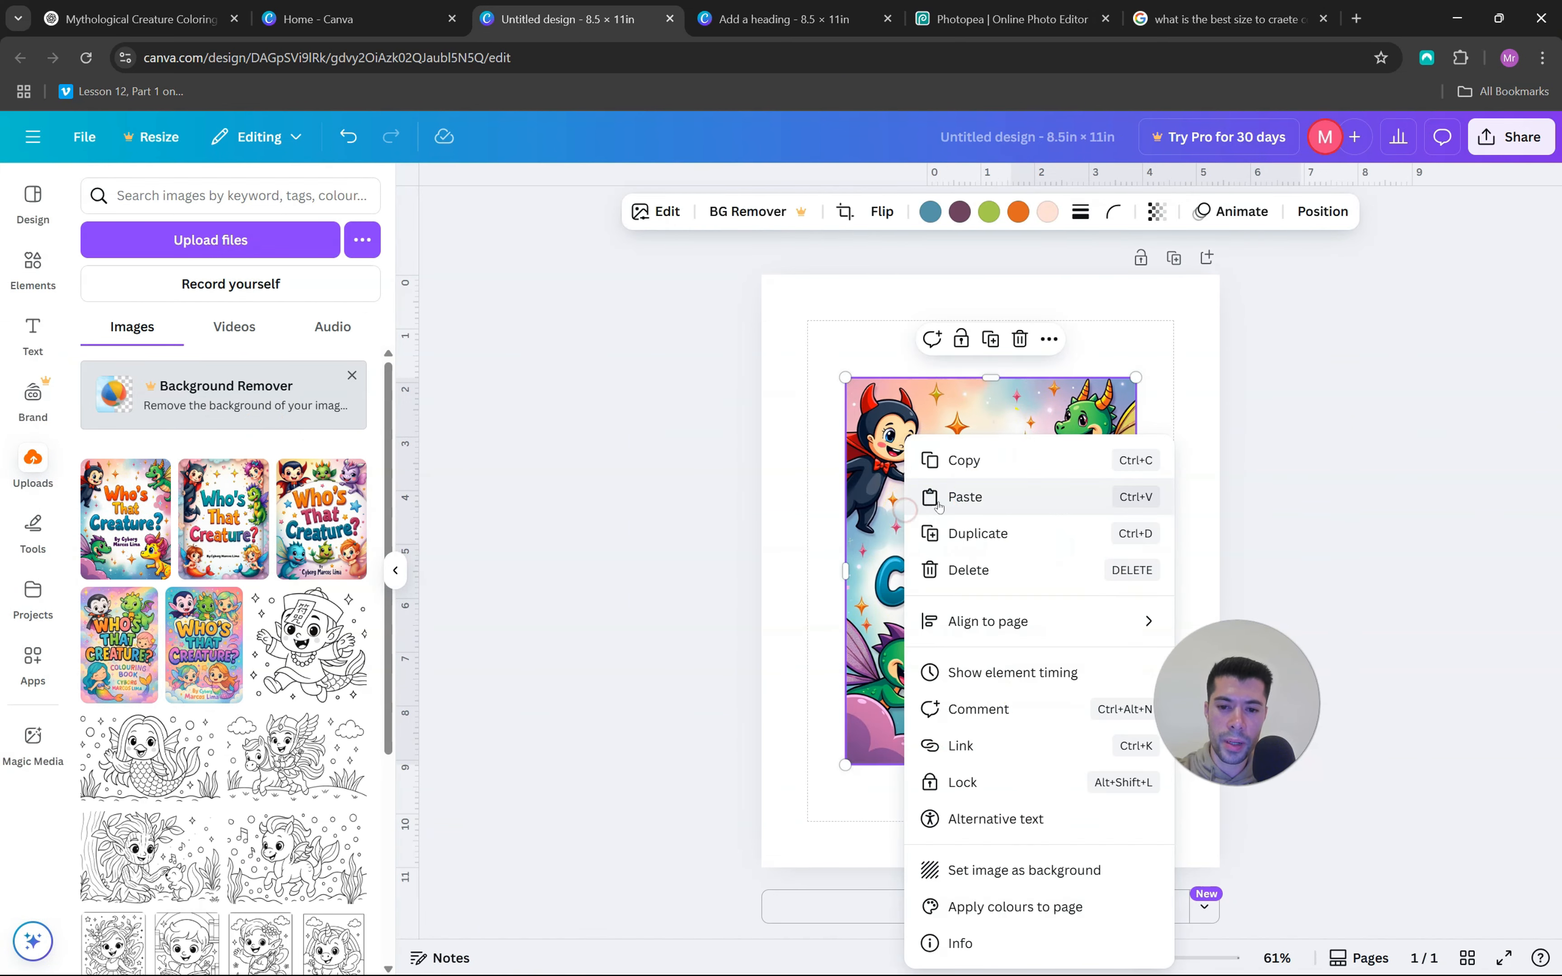
click(989, 879)
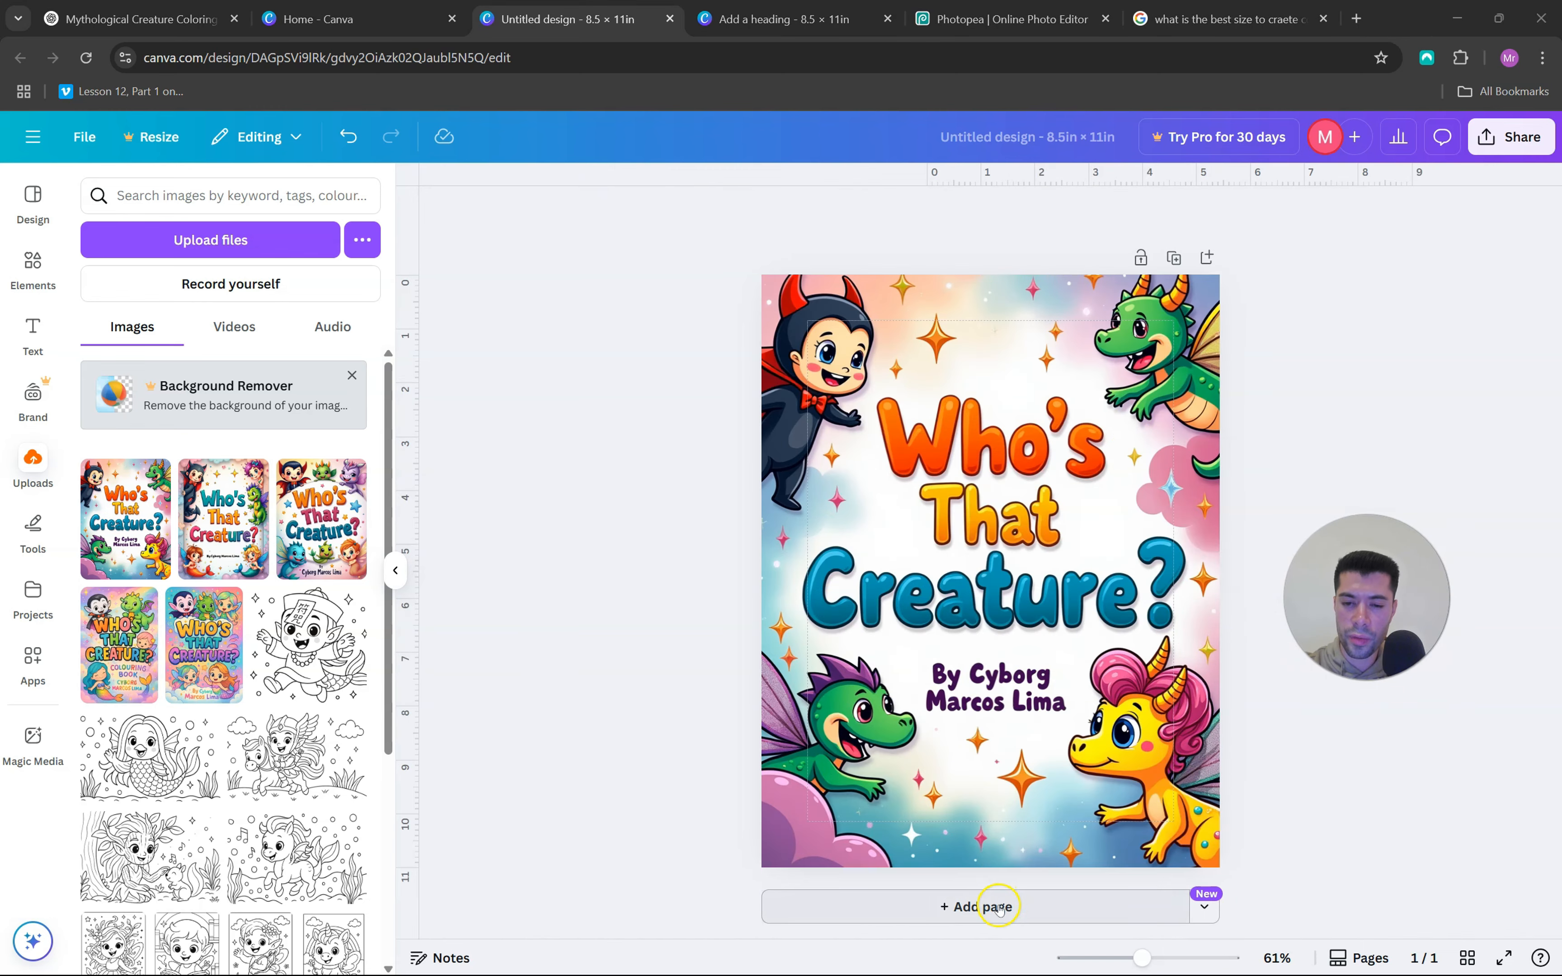
Add a second page and fill it with the second uploaded "Who's That Creature?" cover
click(963, 907)
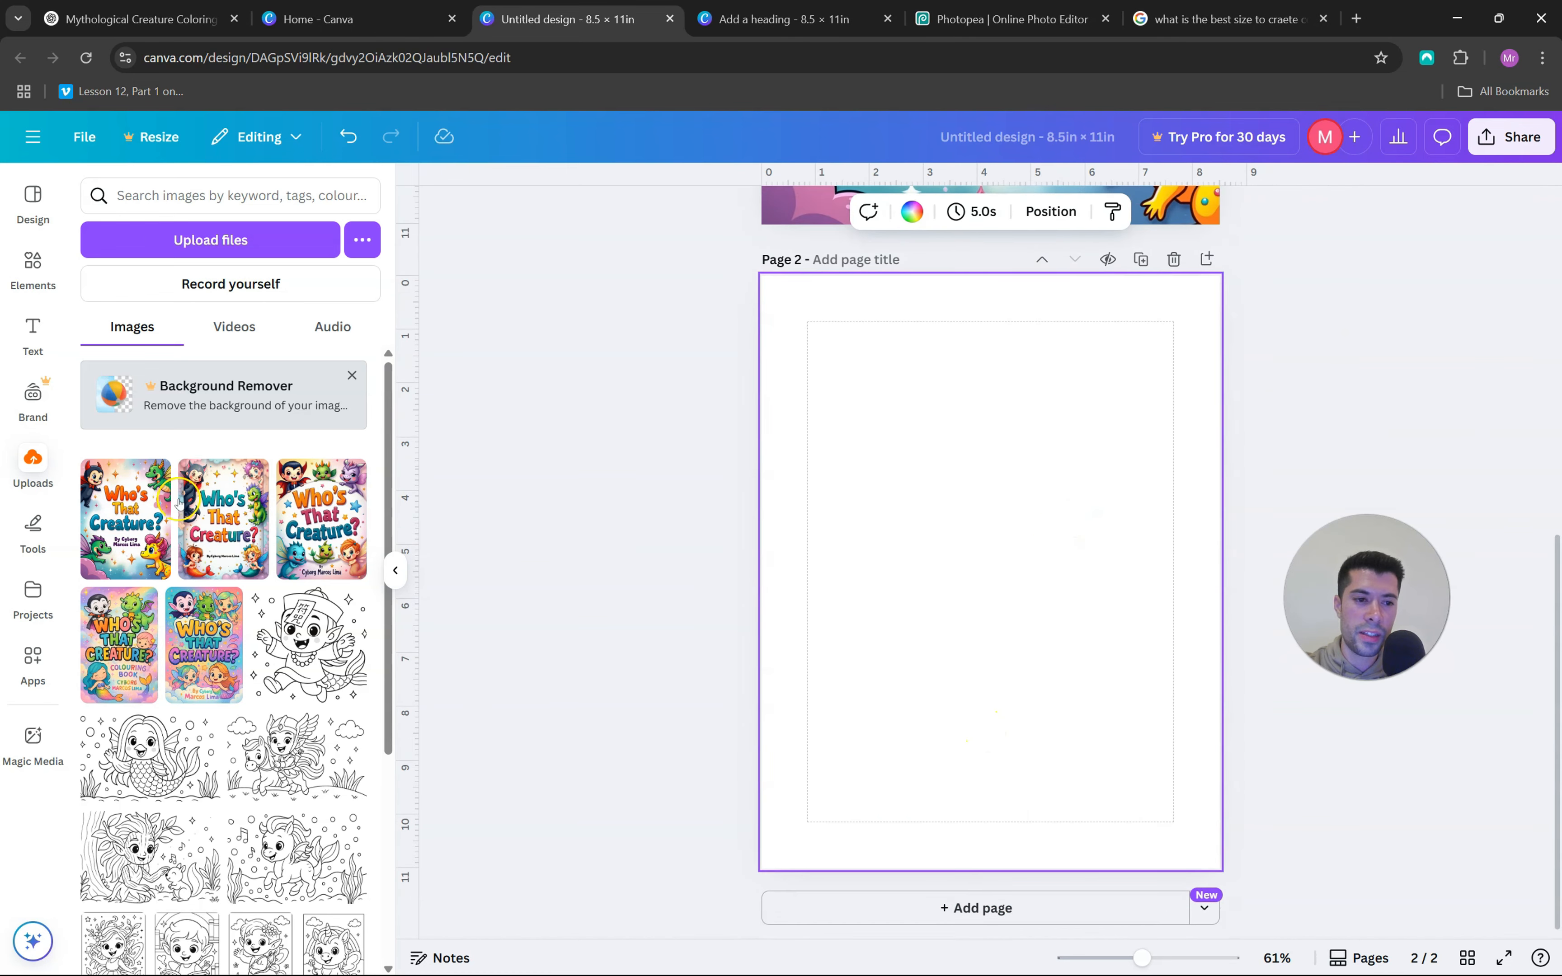
click(251, 477)
click(1048, 870)
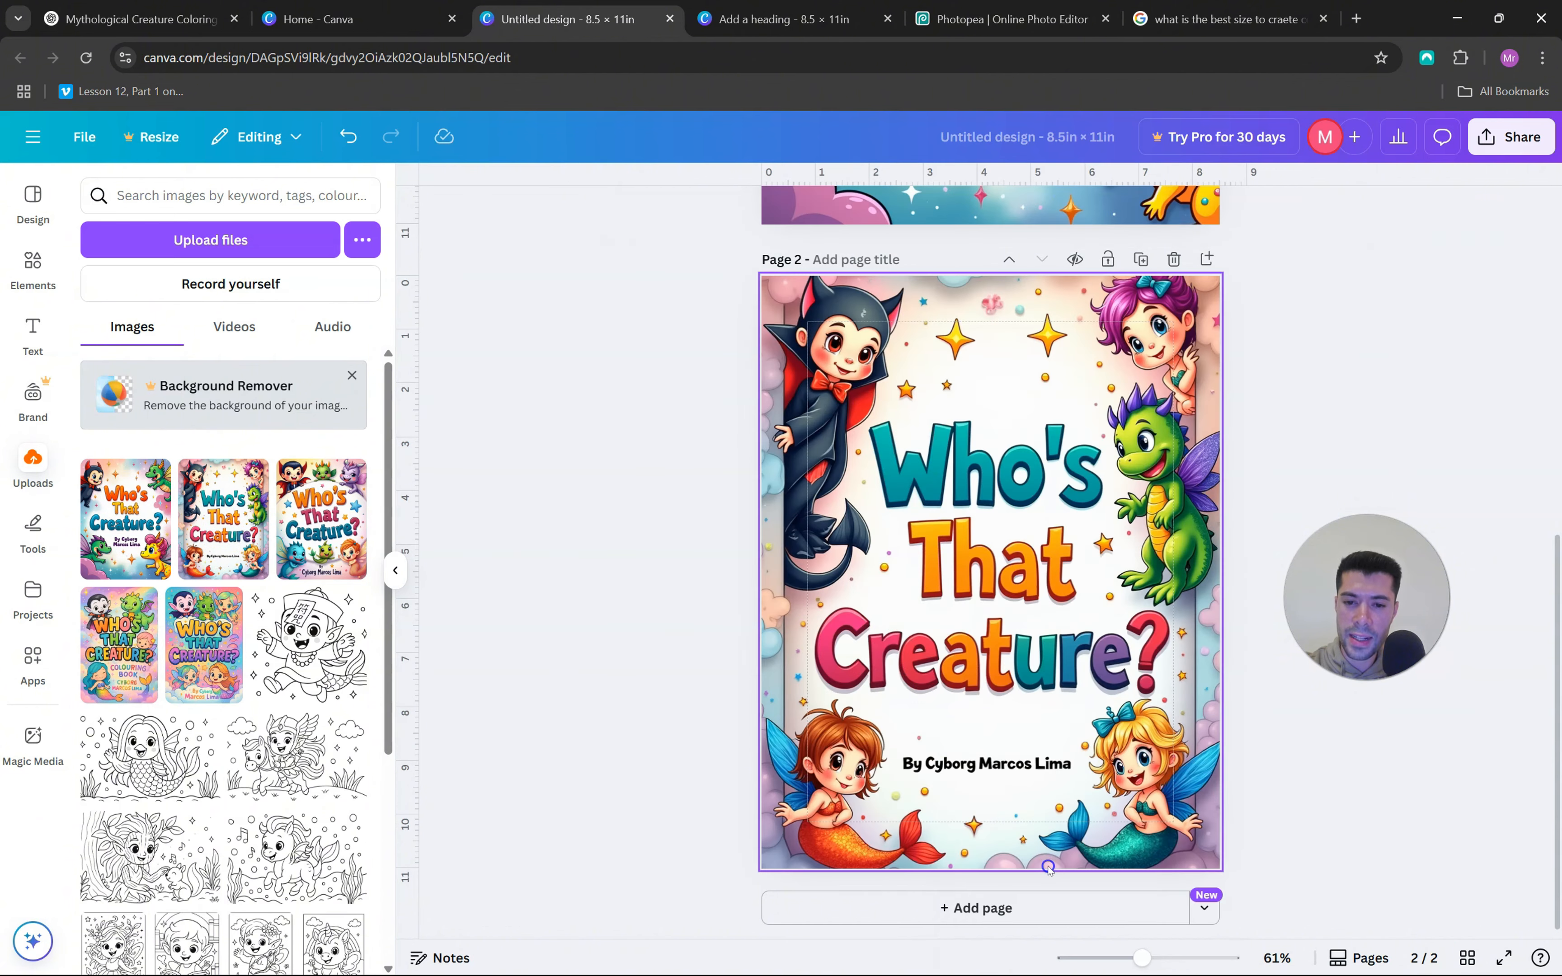
Compare the two full-page covers and open the download options for the cover design
scroll(1013, 594, up, 10)
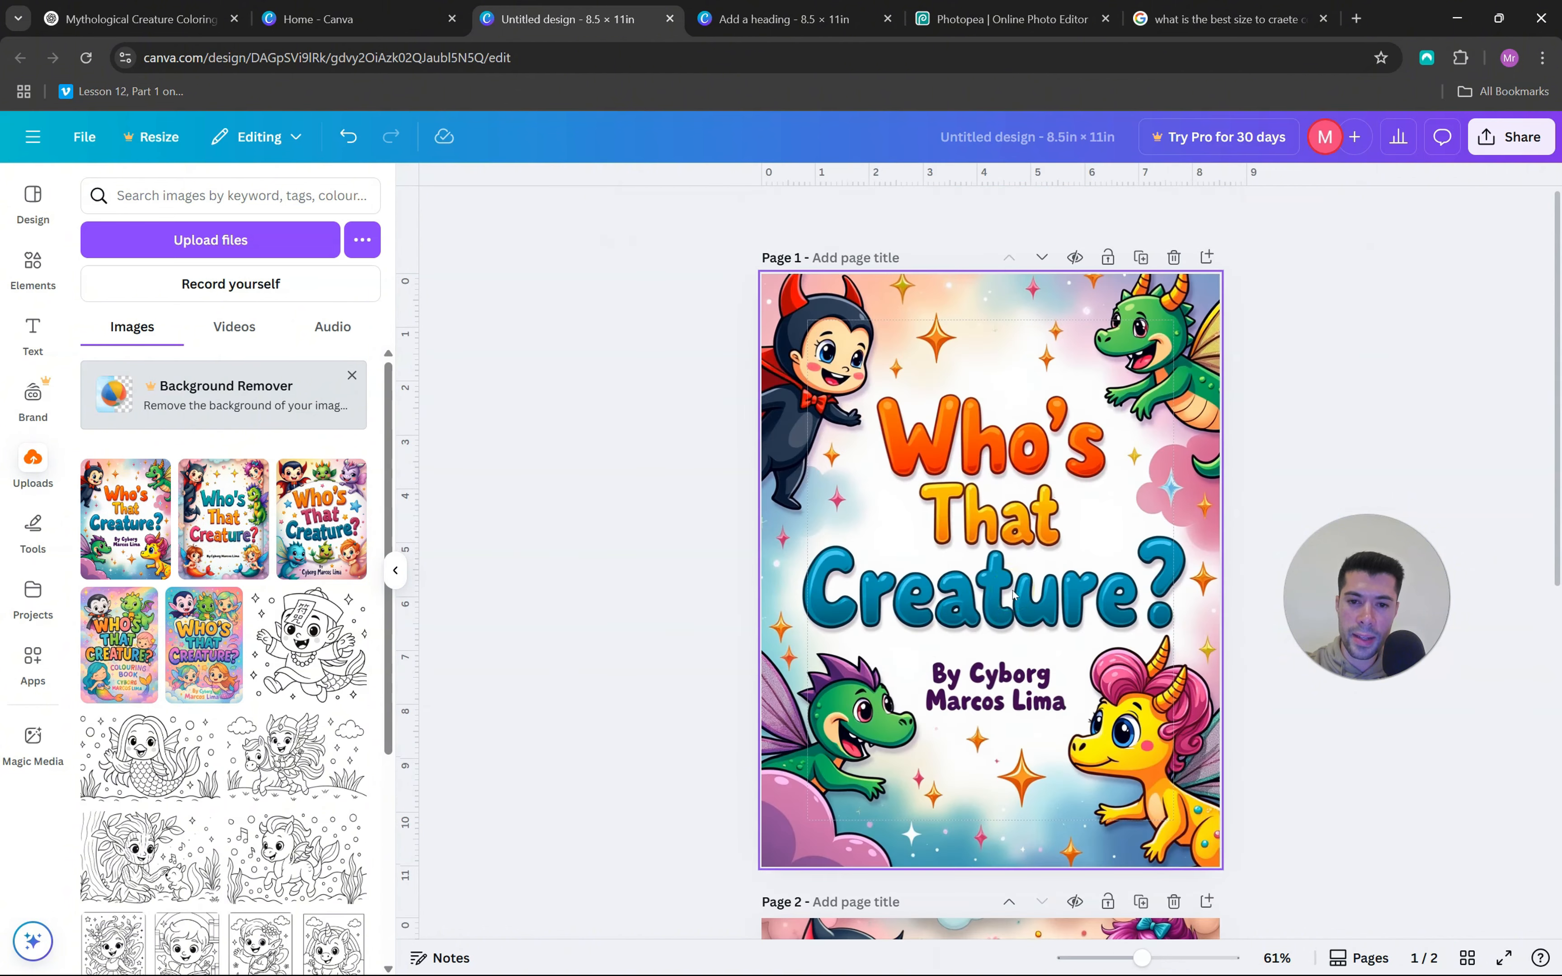
scroll(1003, 535, down, 10)
scroll(1002, 535, up, 10)
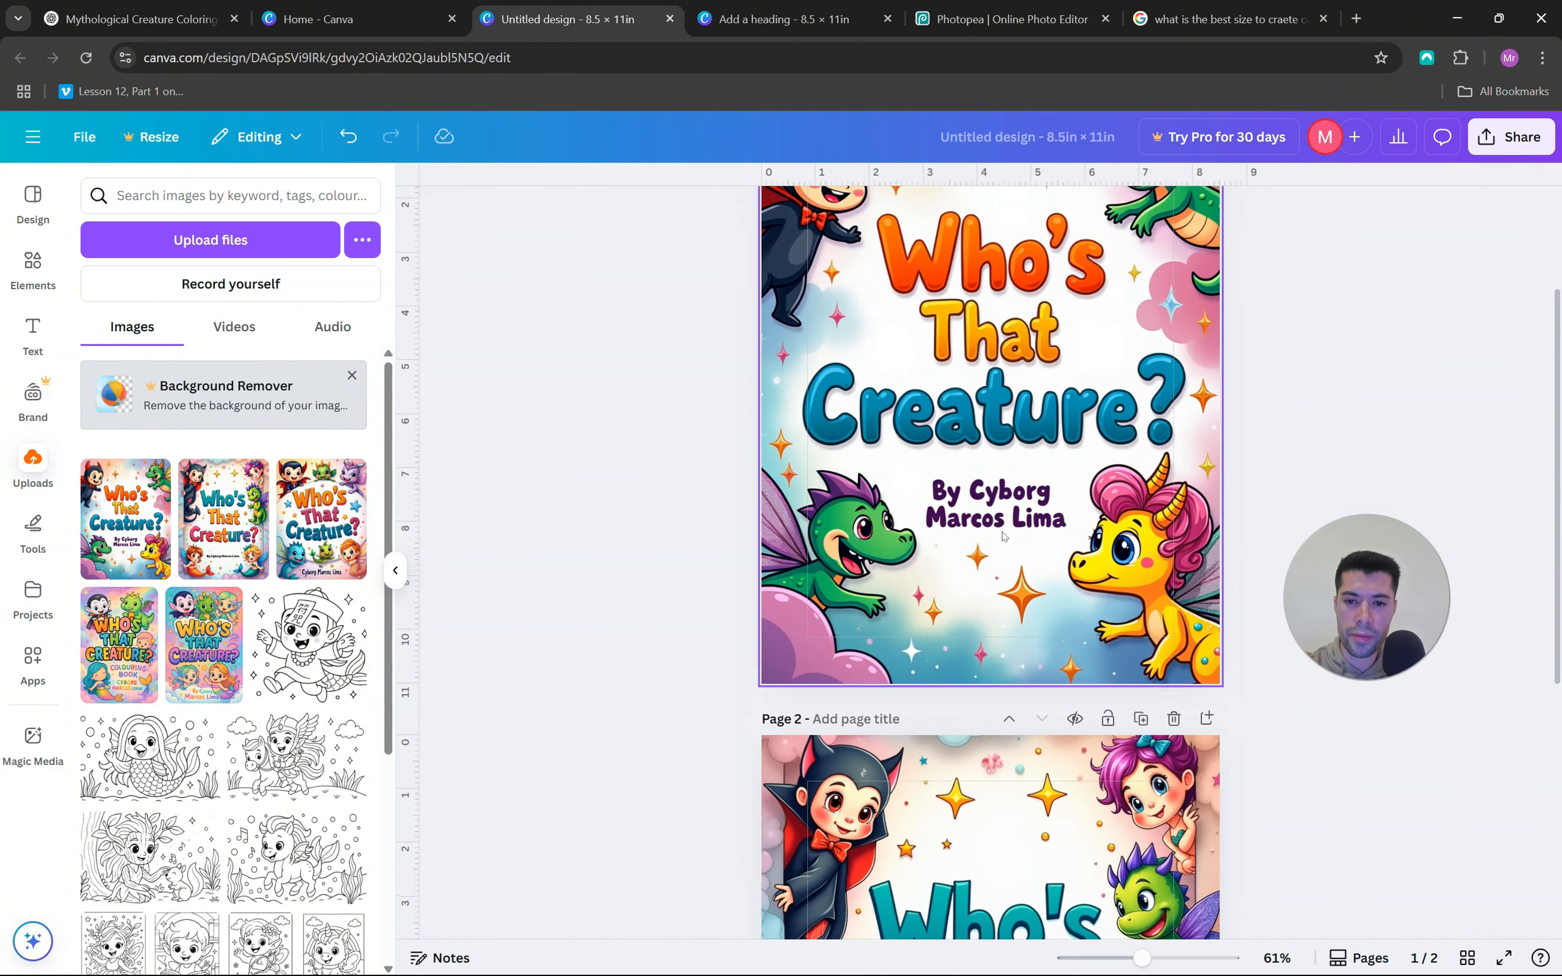
drag(1372, 597, 1322, 611)
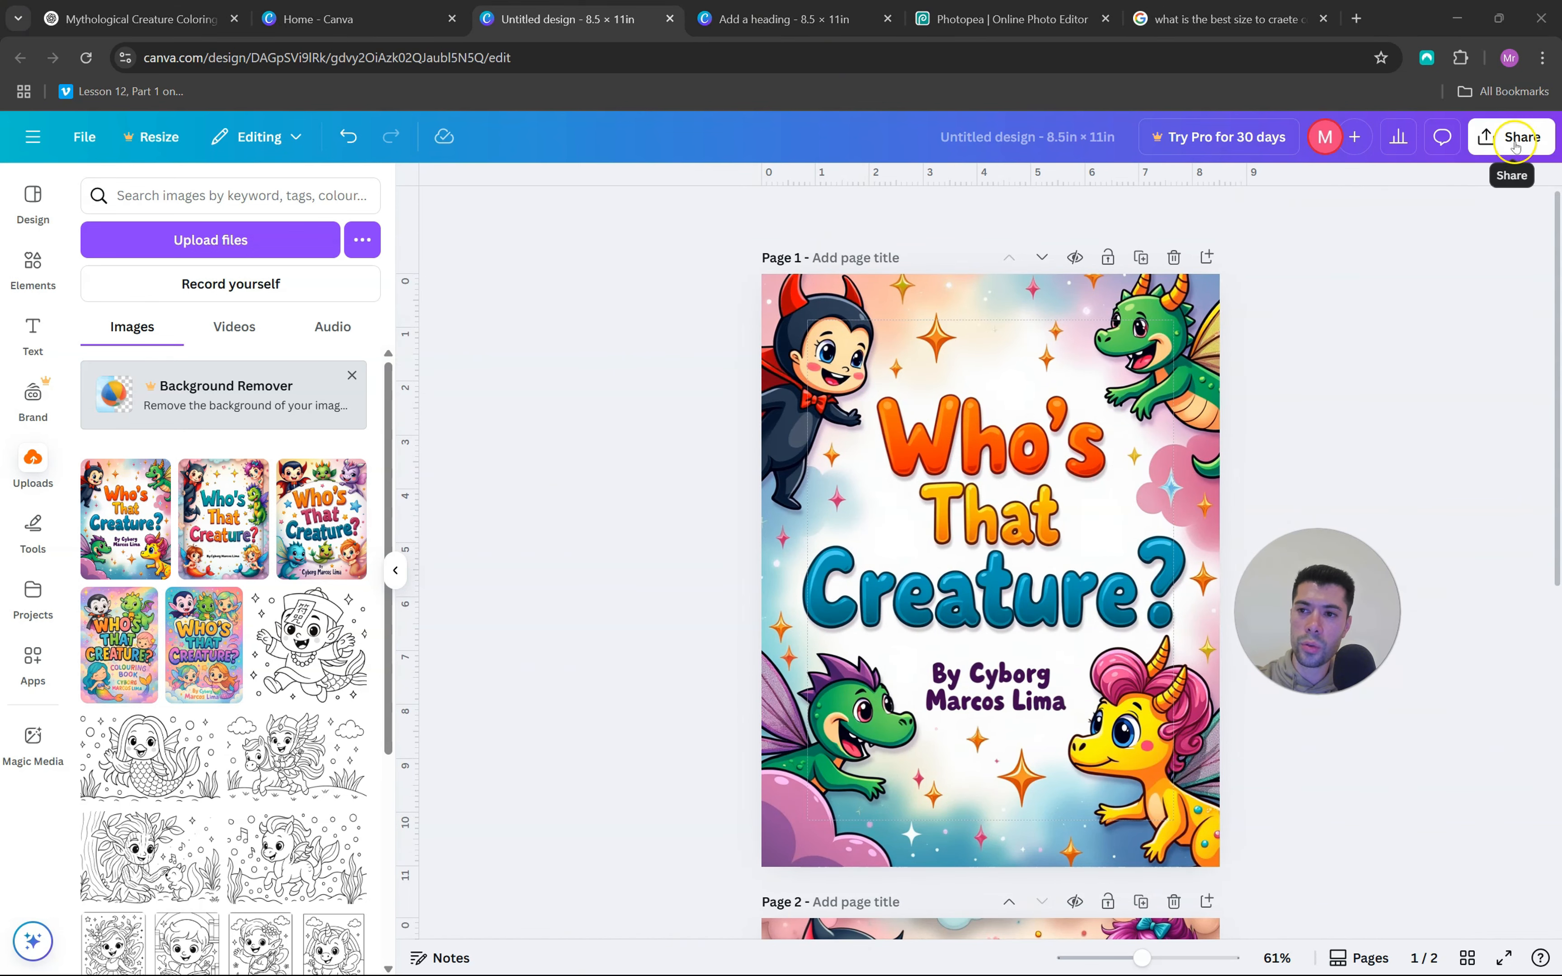
click(1520, 161)
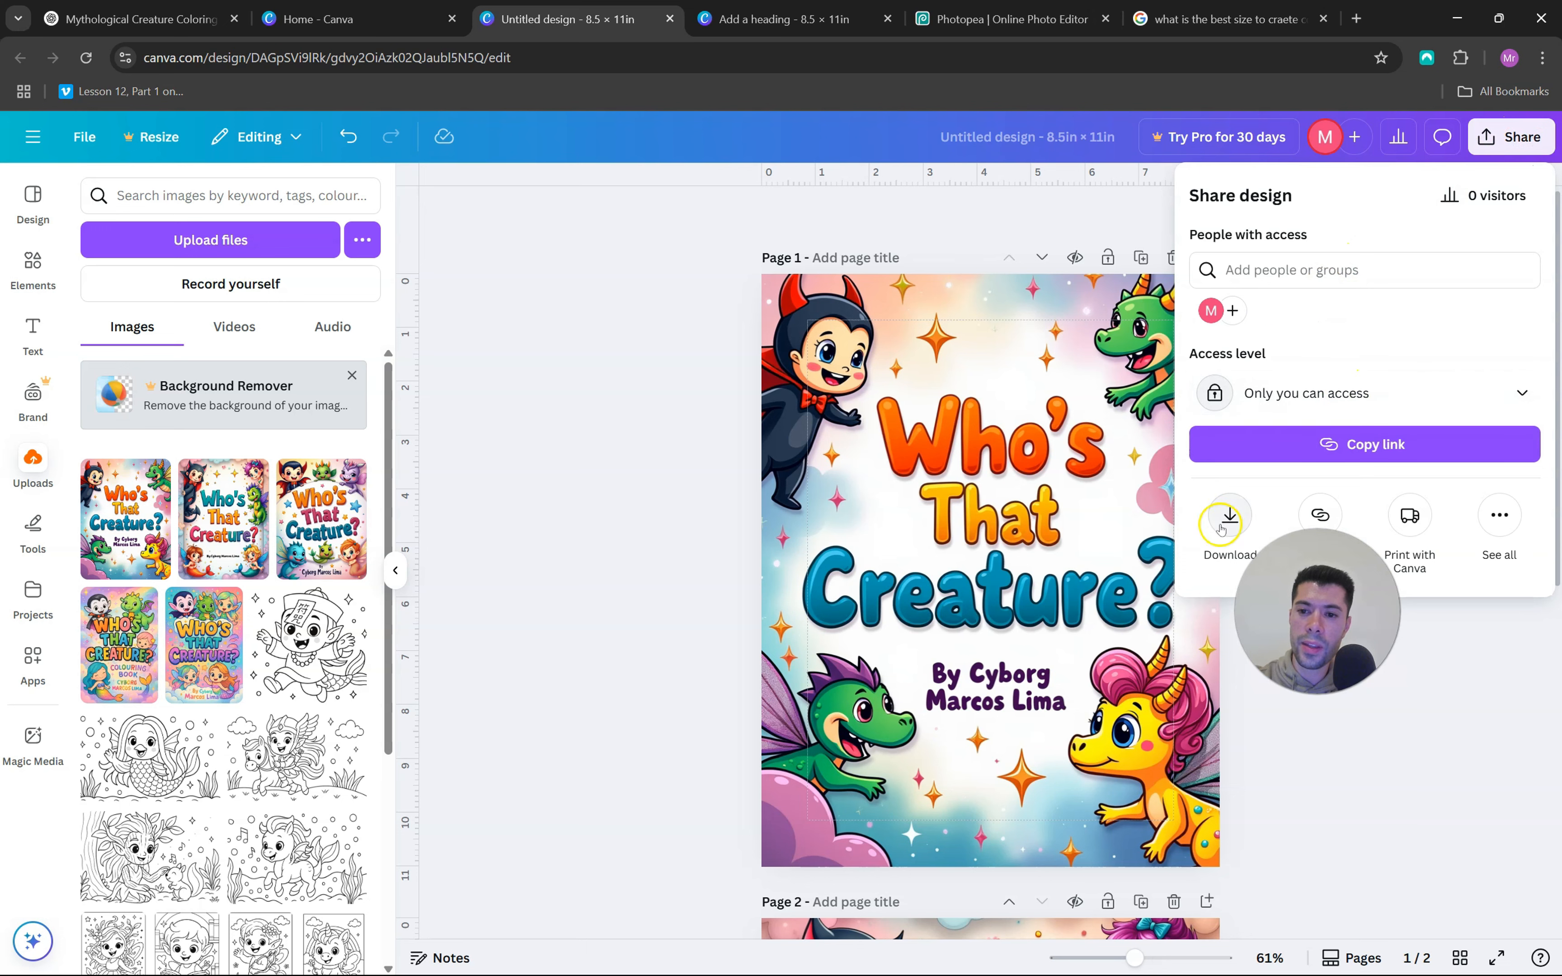
click(1226, 520)
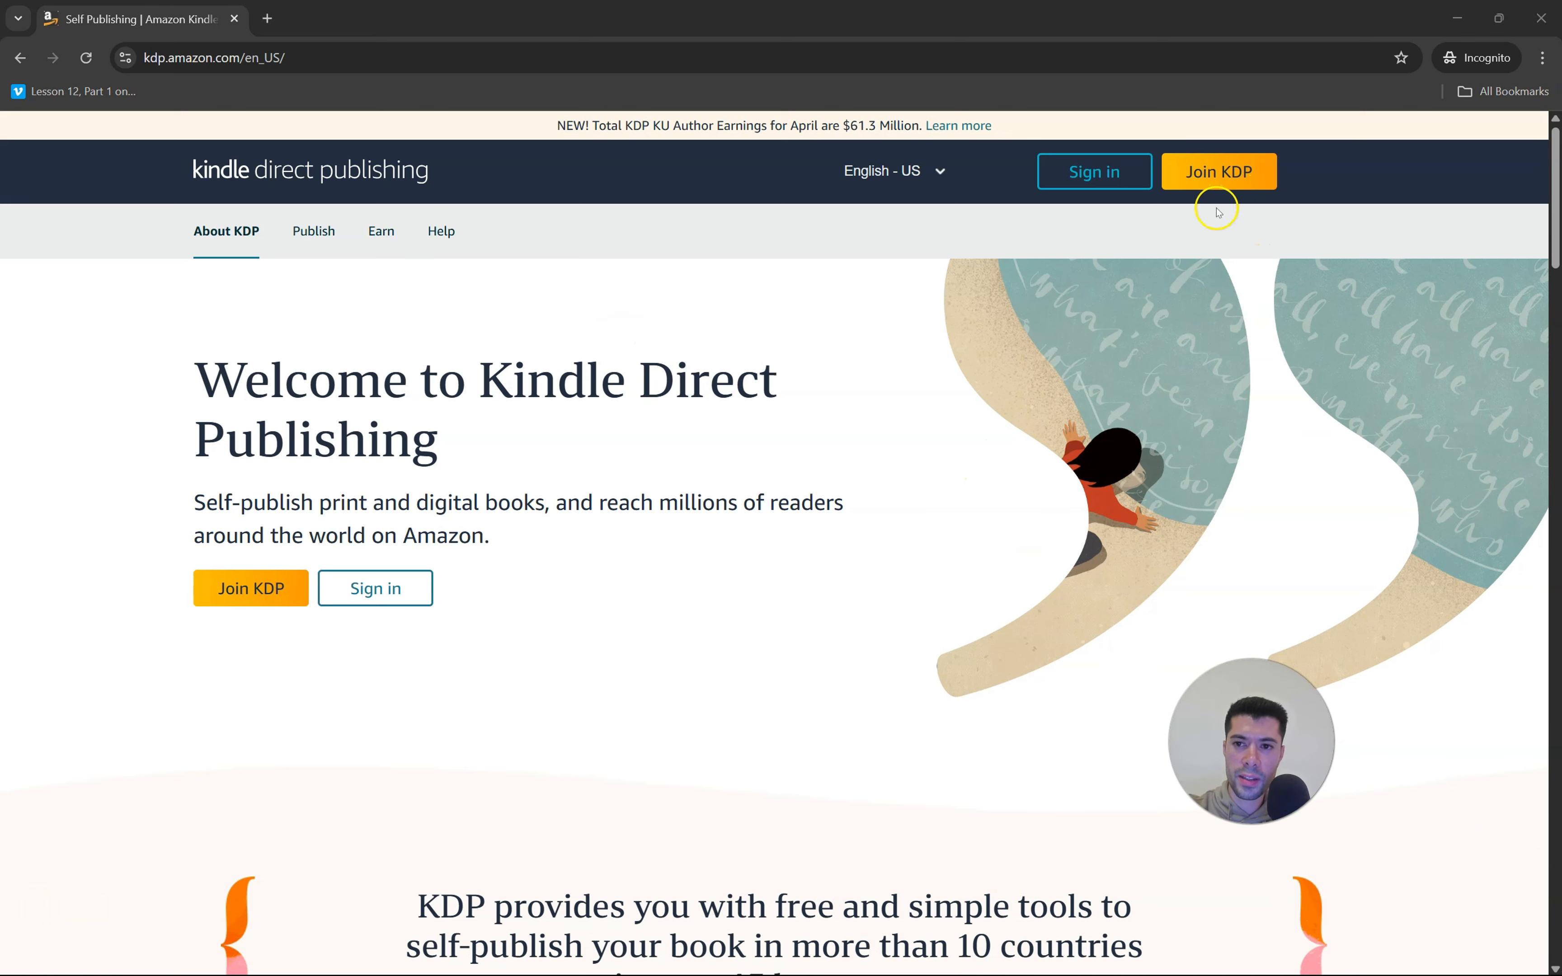
Switch to Amazon Kindle Direct Publishing, go to sign-in and start creating a new paperback from the bookshelf
click(1084, 178)
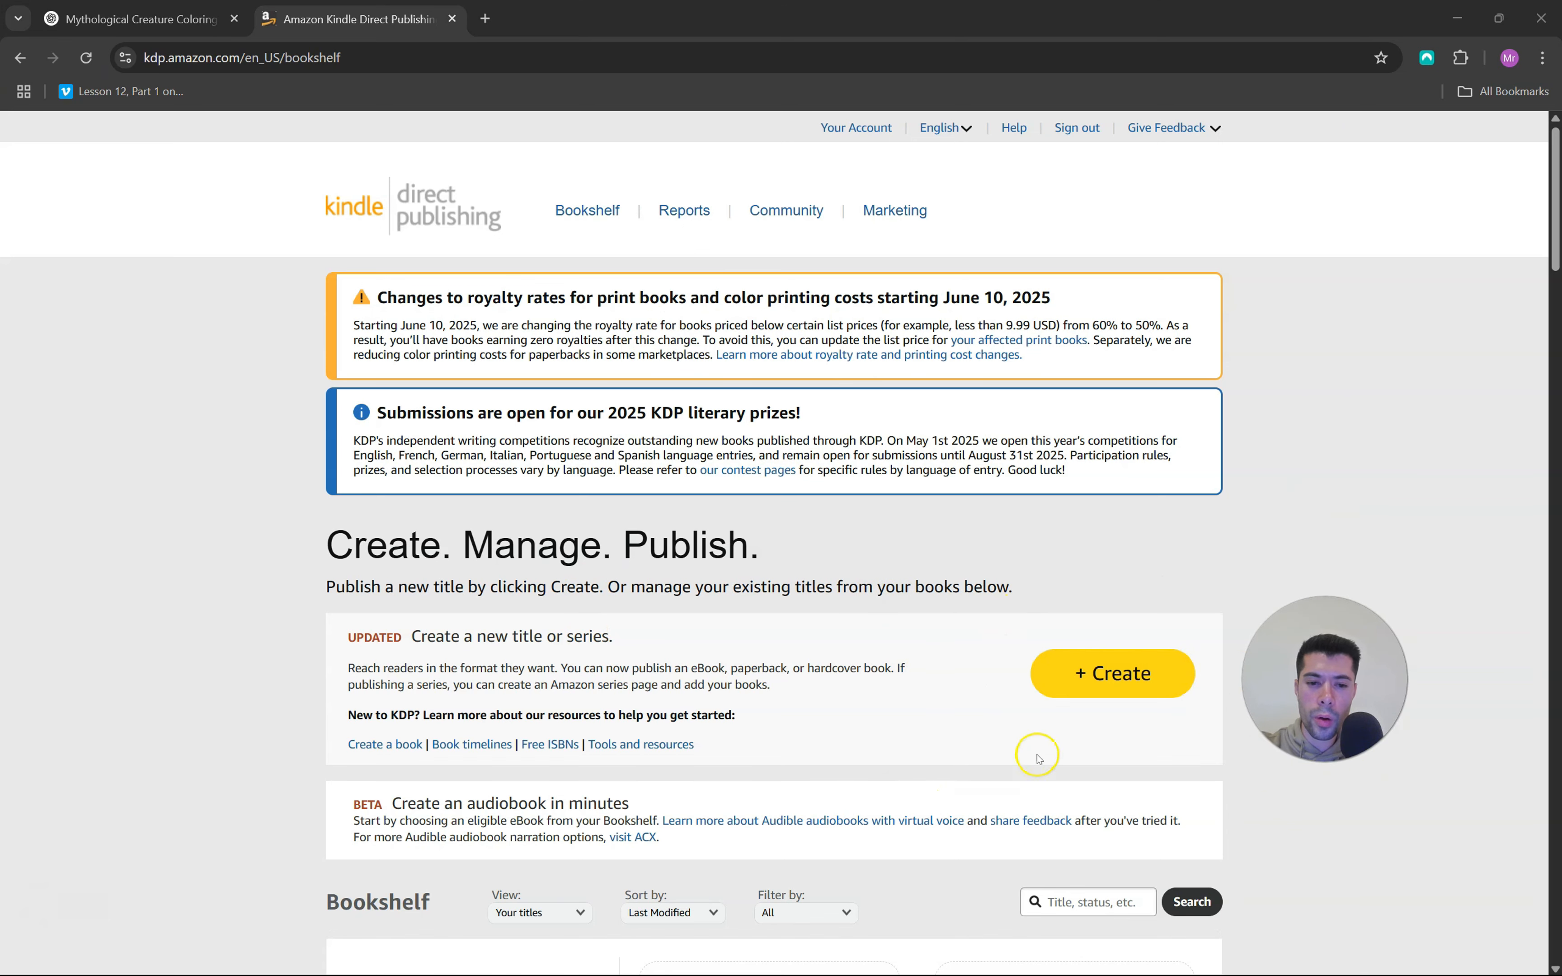
click(1119, 676)
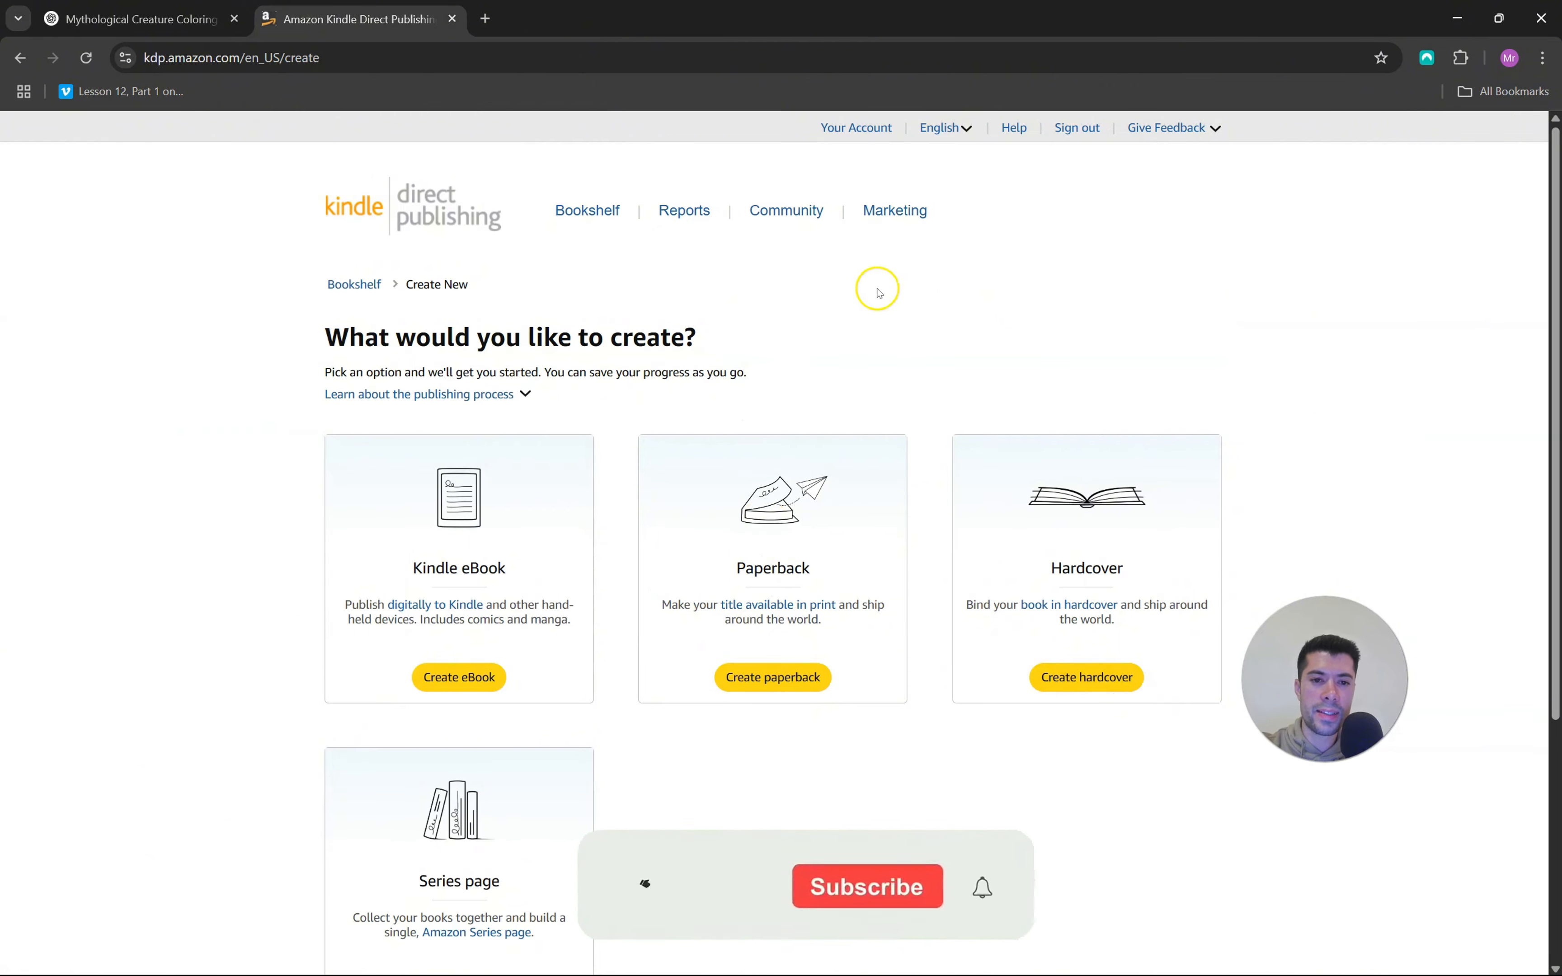
click(785, 680)
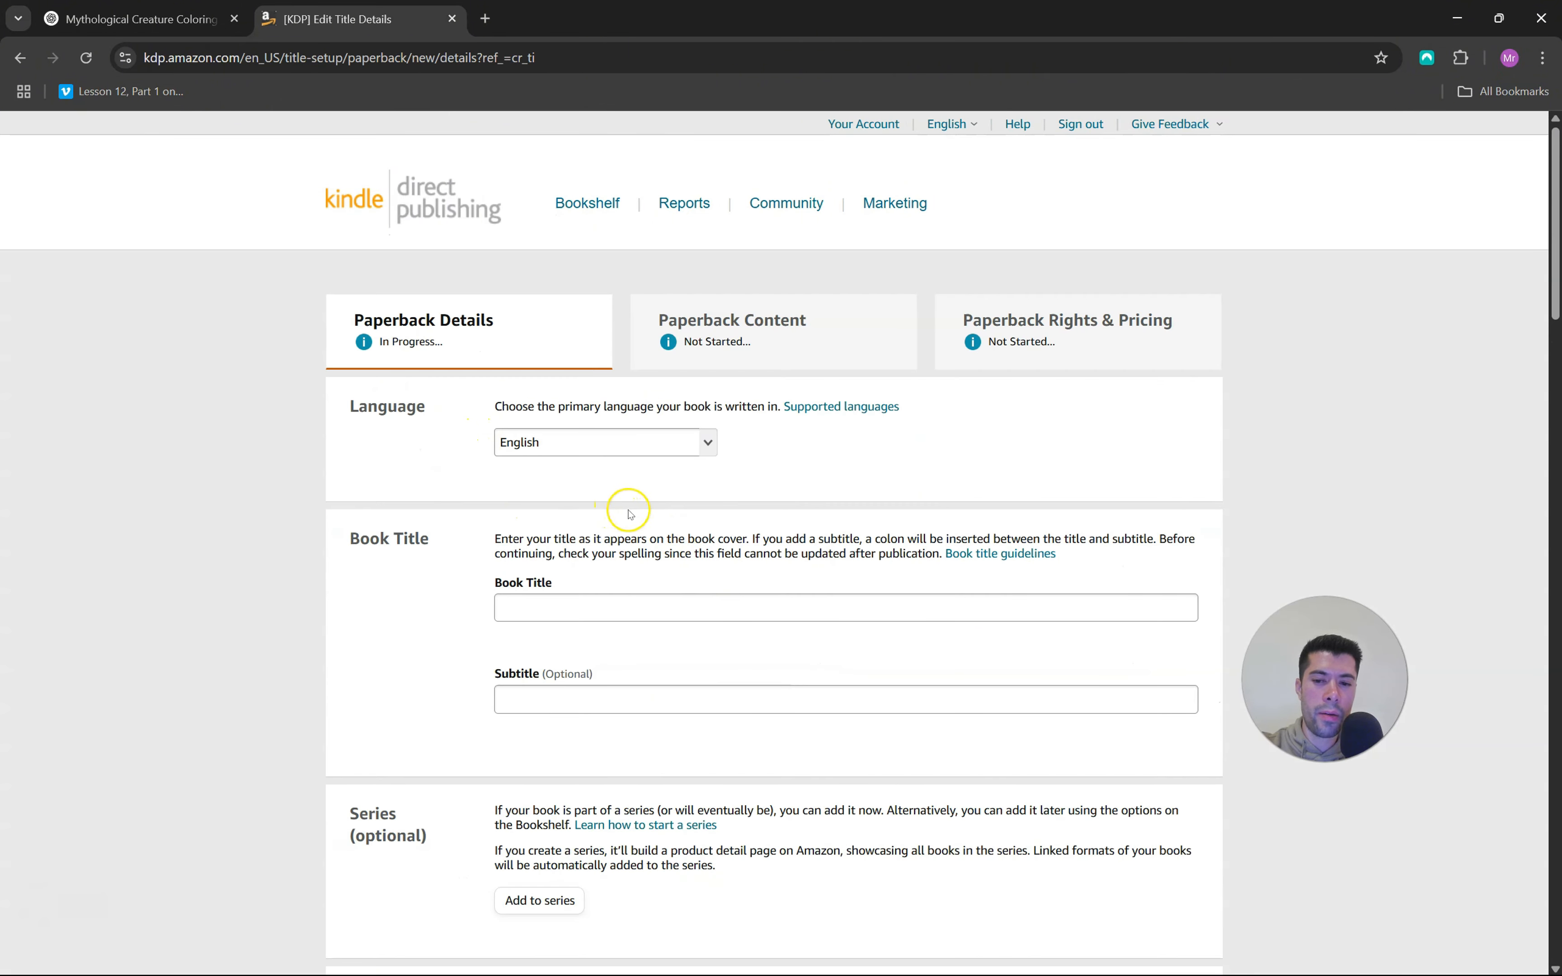
Review the paperback details, checking the title, subtitle, author, description, publishing rights, reading age and primary marketplace
scroll(703, 509, down, 4)
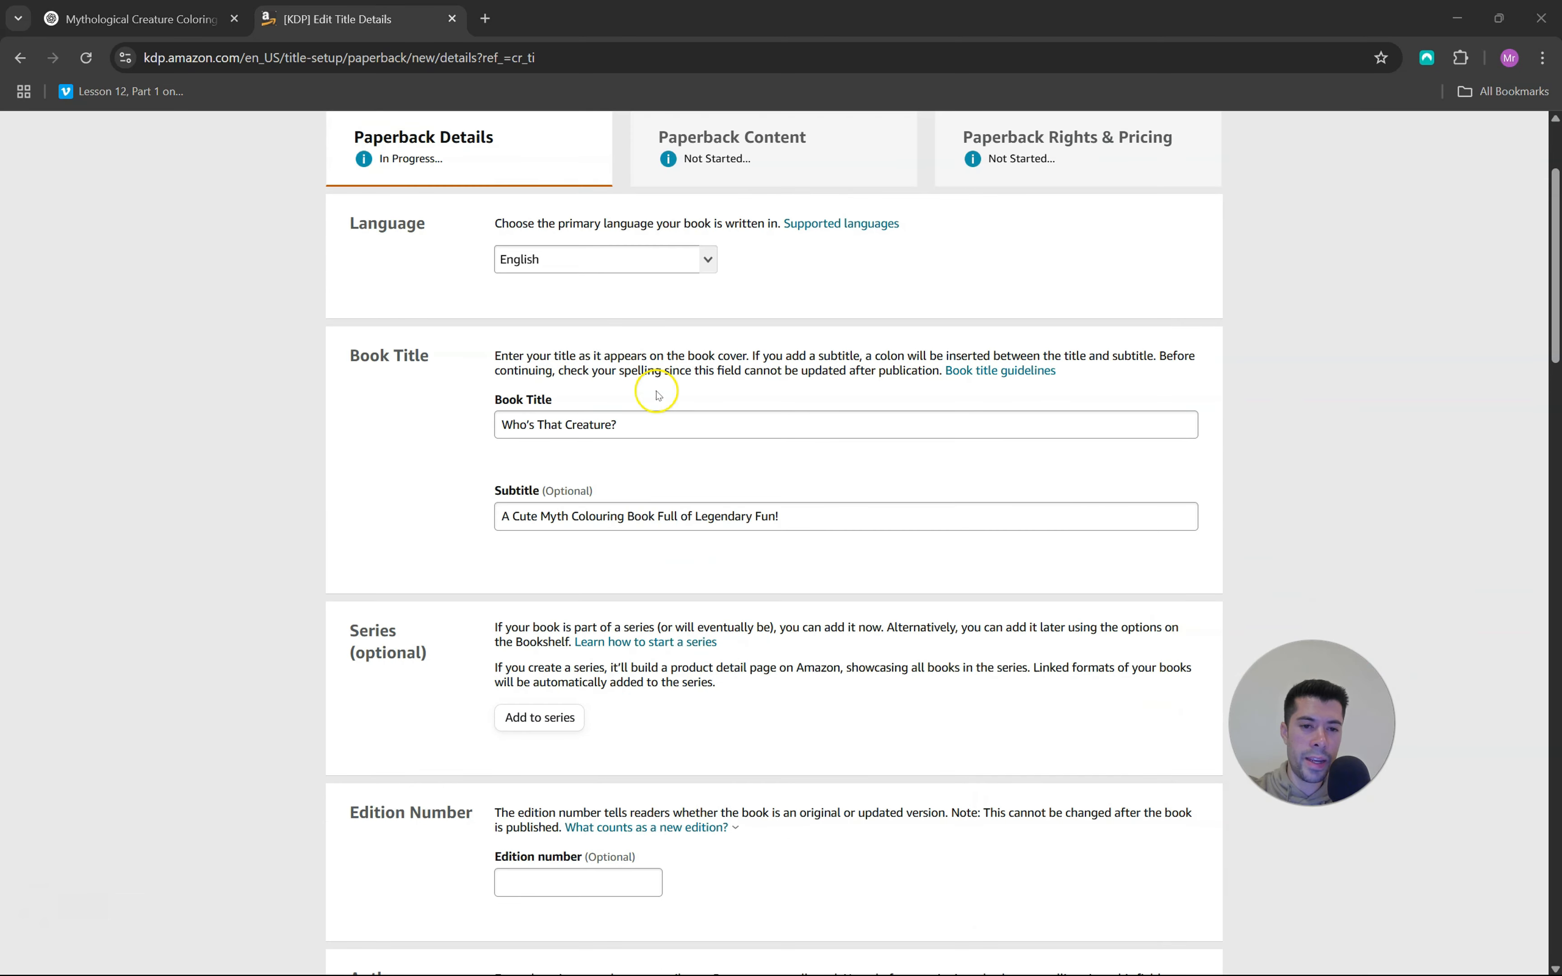
scroll(636, 421, down, 8)
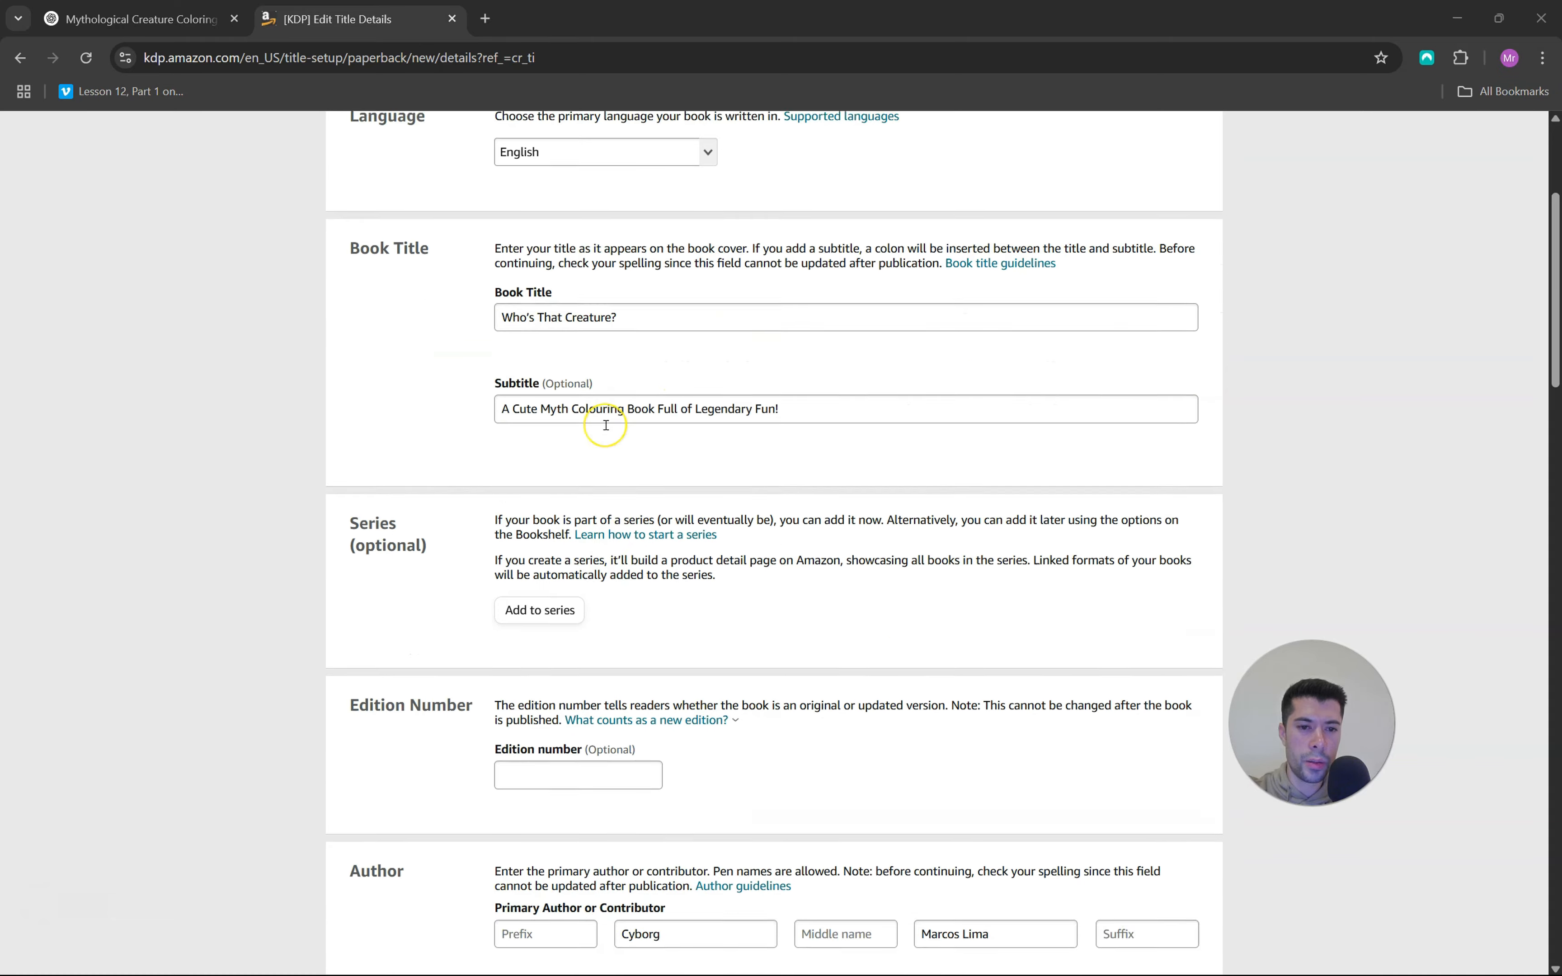
scroll(631, 481, down, 7)
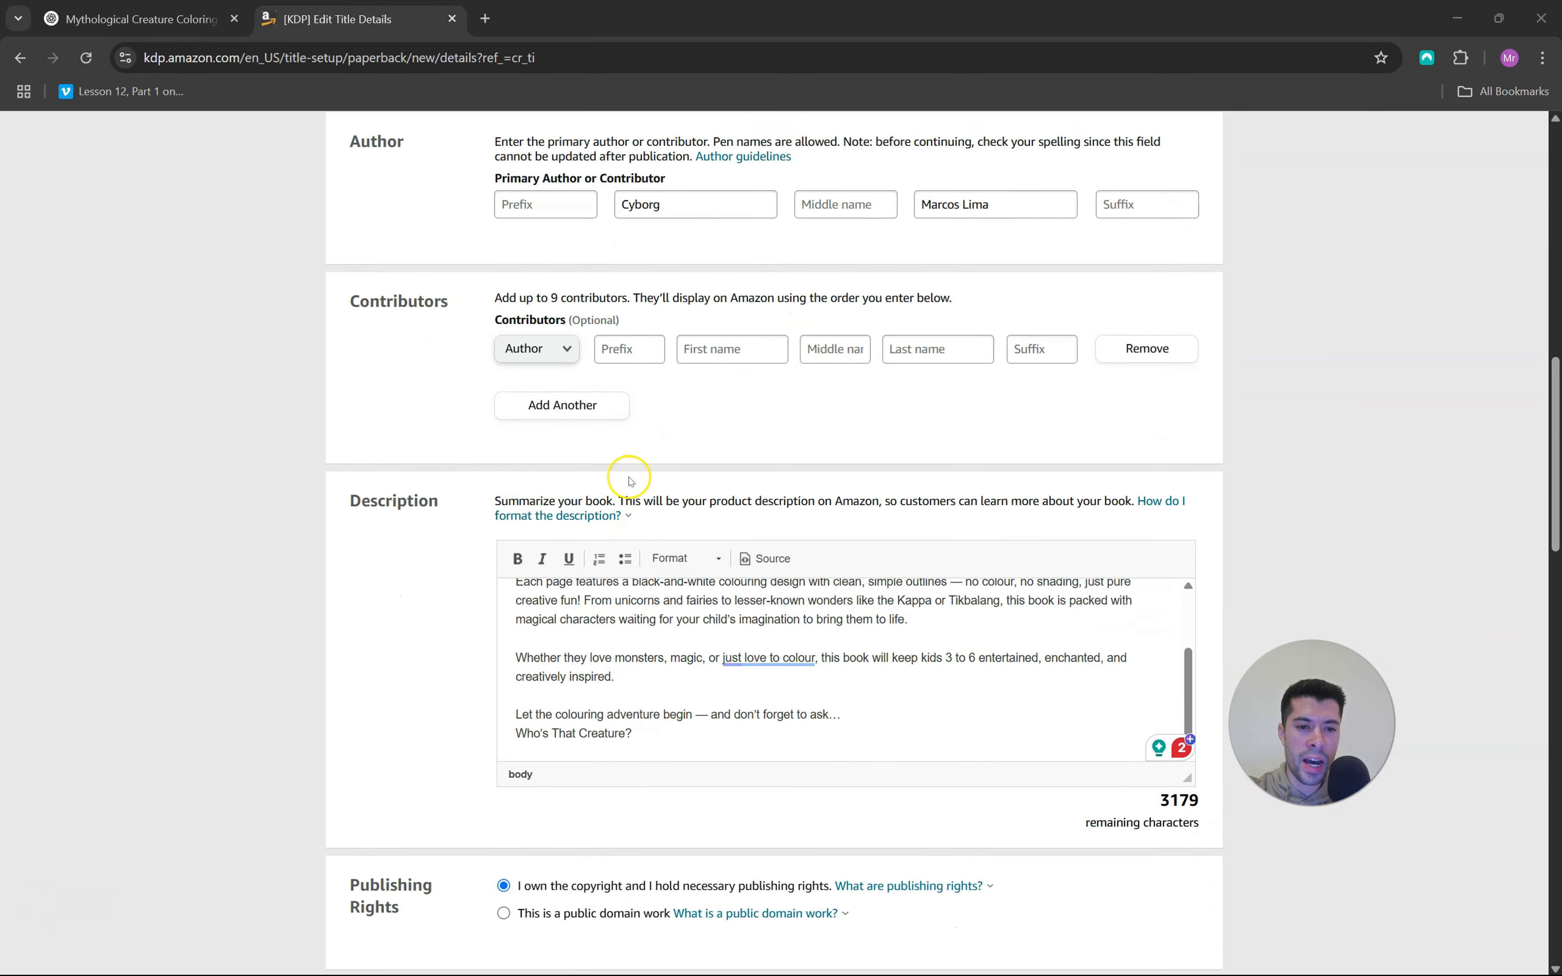
scroll(399, 466, down, 4)
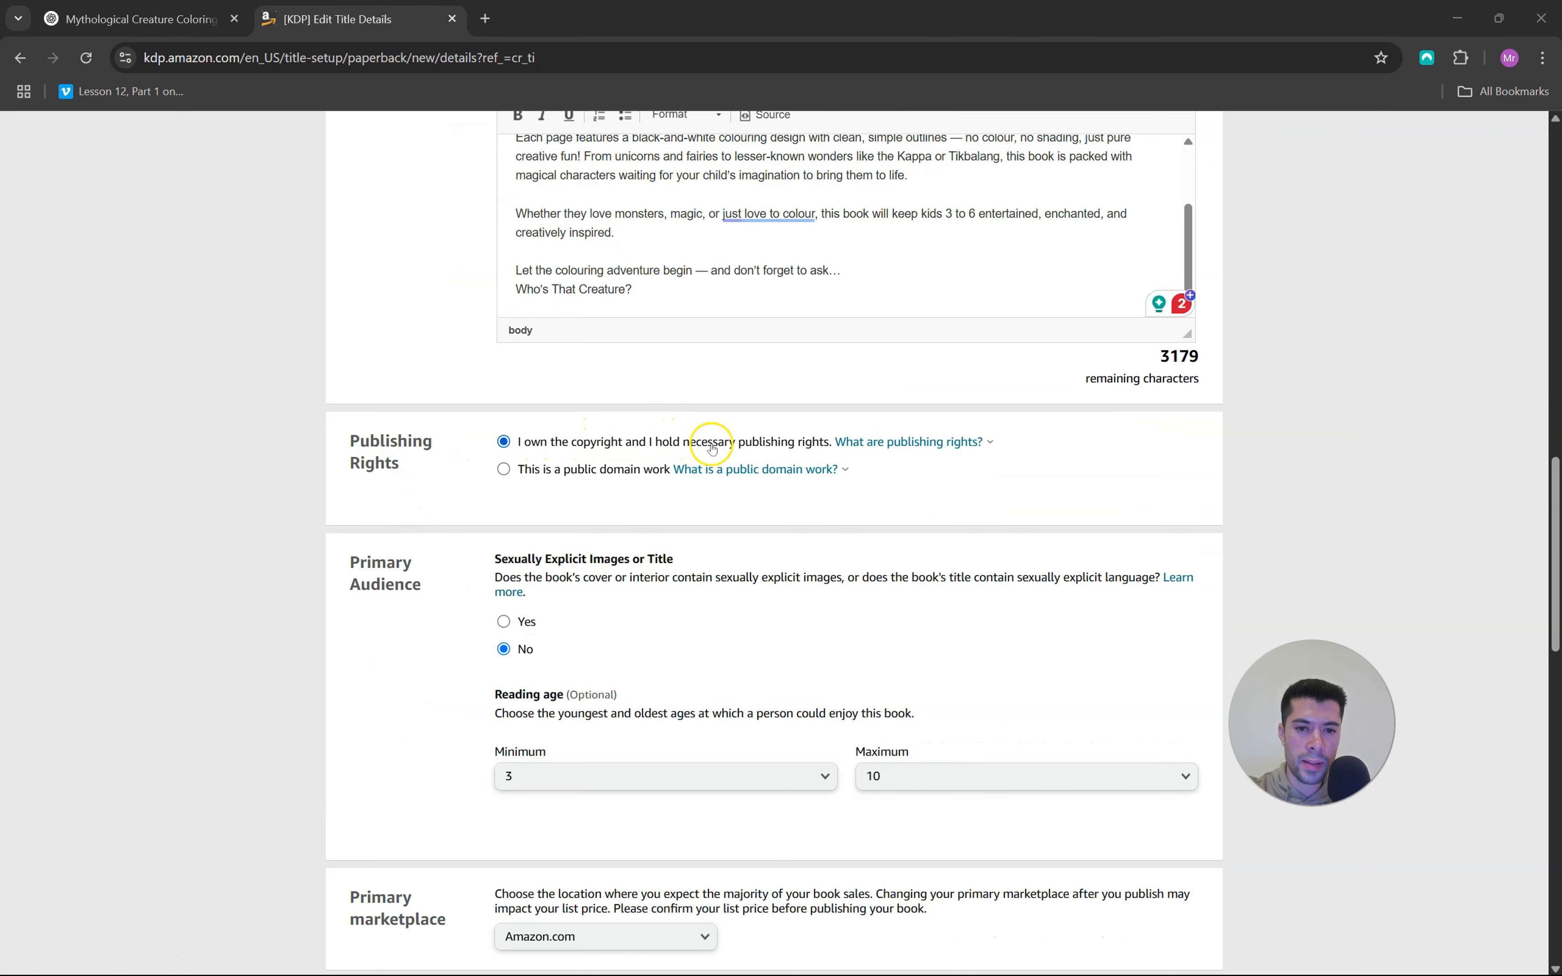
scroll(1025, 471, down, 3)
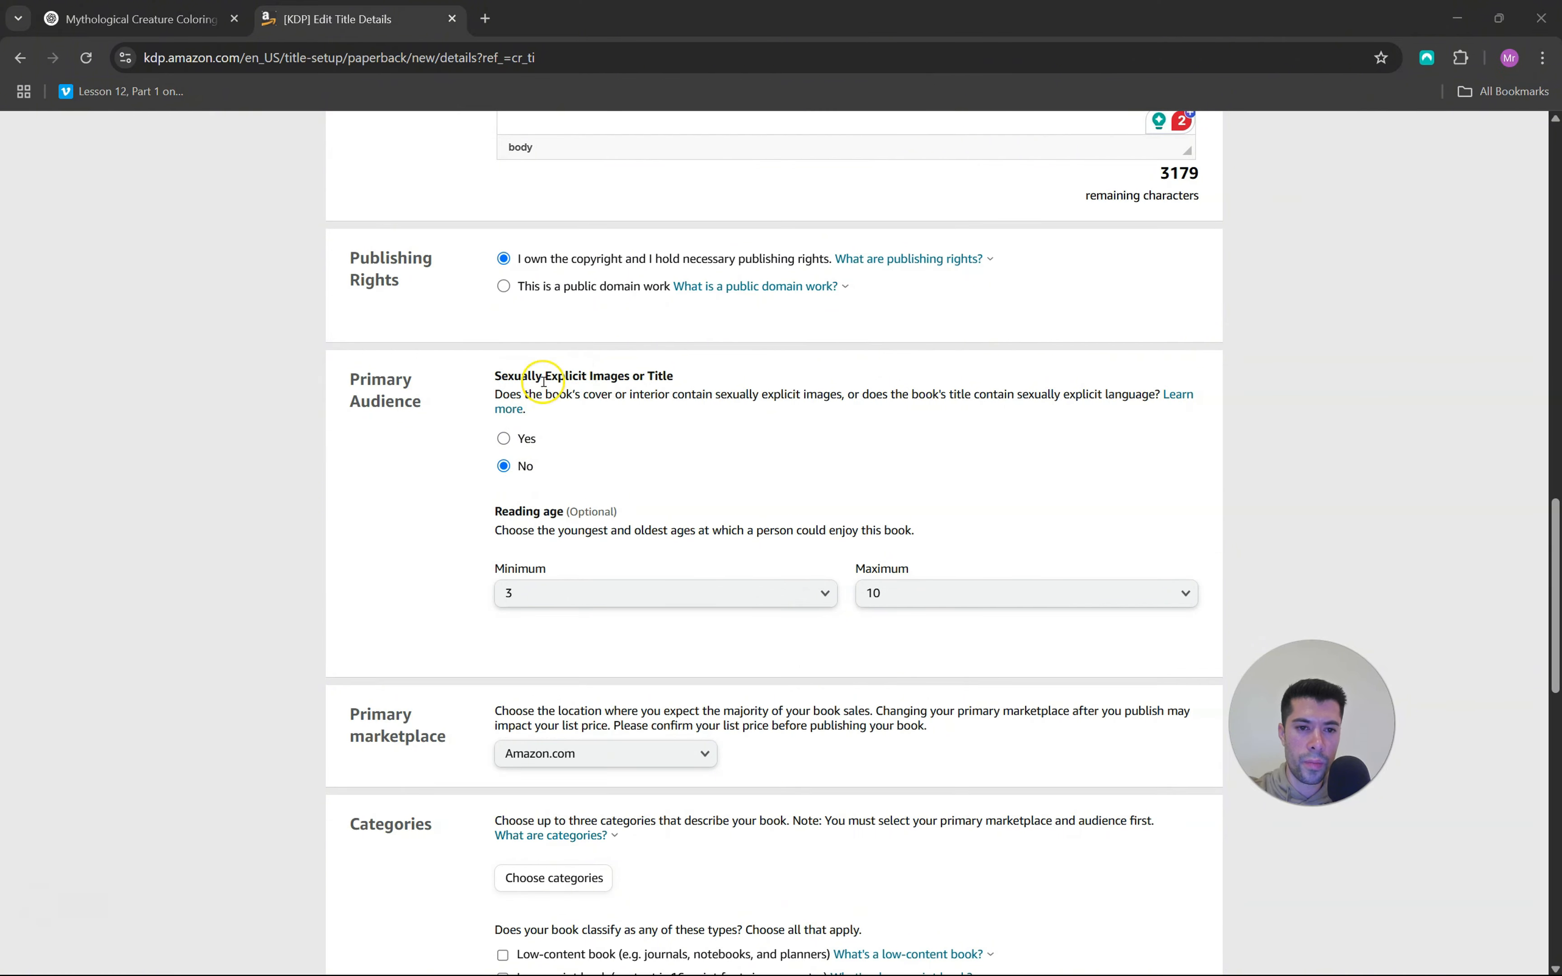
scroll(718, 475, down, 3)
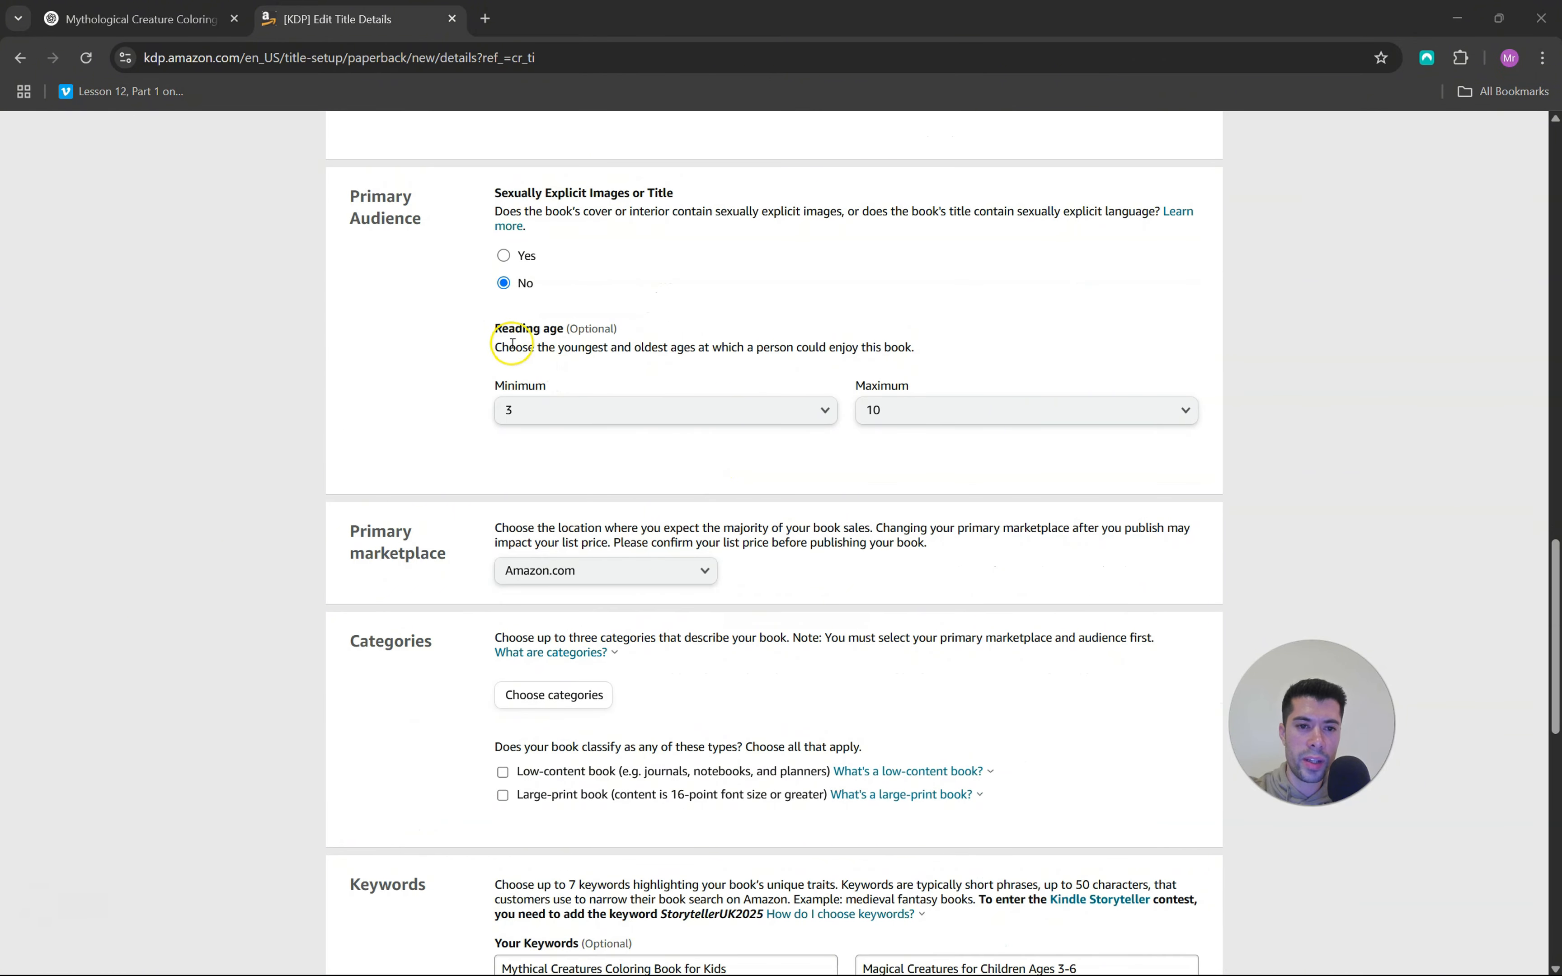
scroll(646, 371, down, 3)
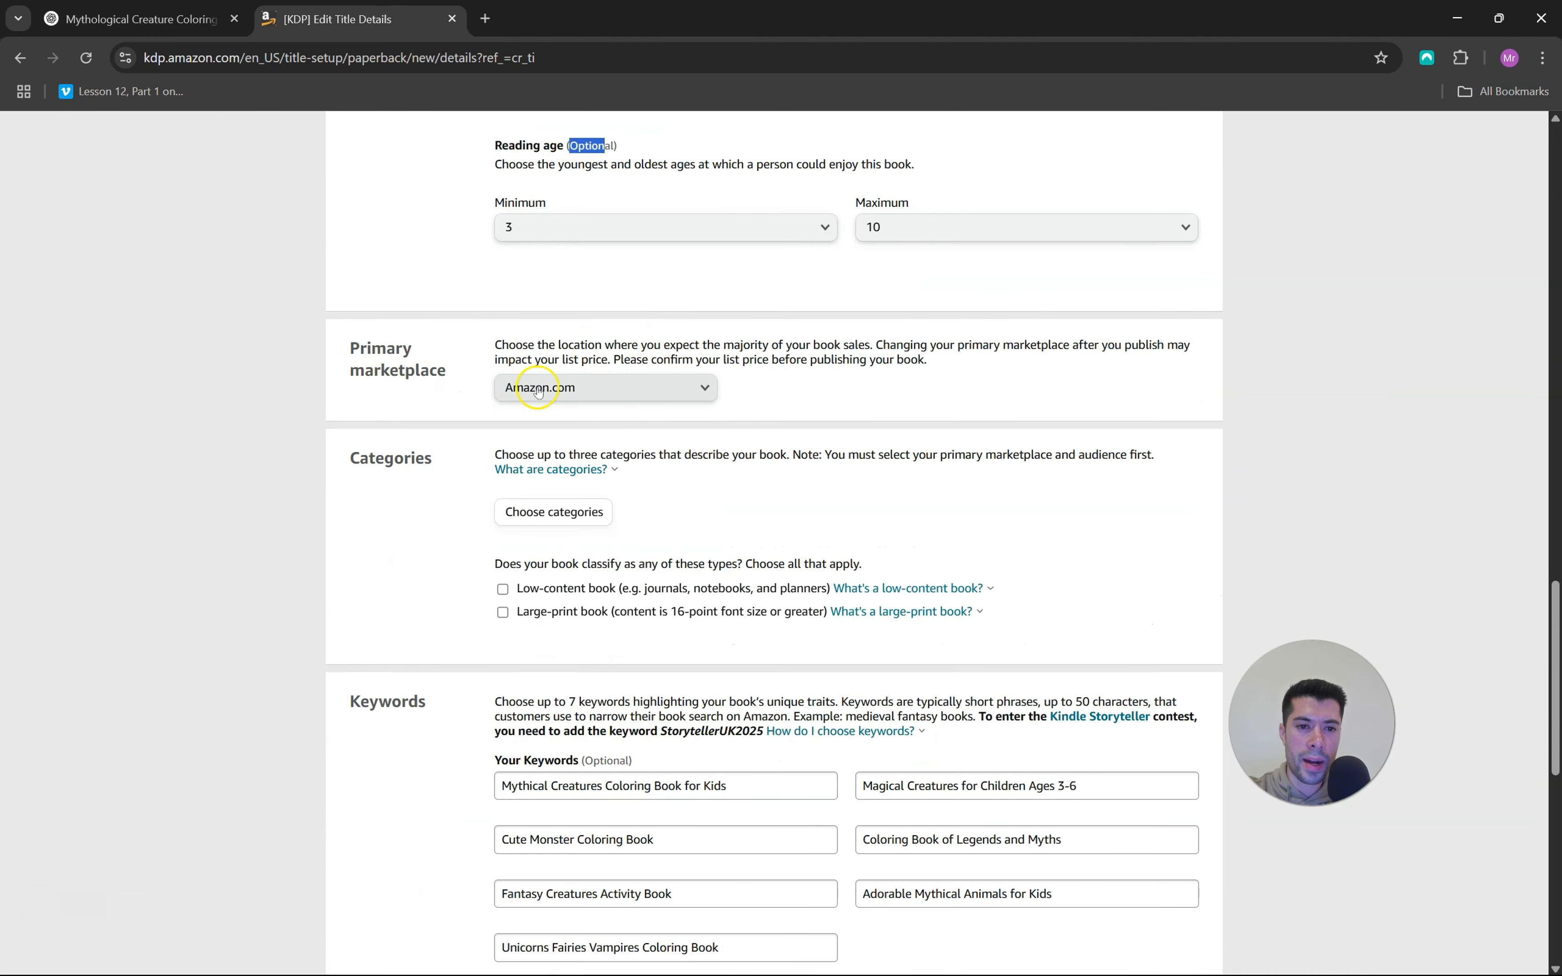
Assign and save the book category Children's Books › Activities, Crafts & Games › Activity Books › Coloring Books › Fiction
scroll(807, 420, down, 3)
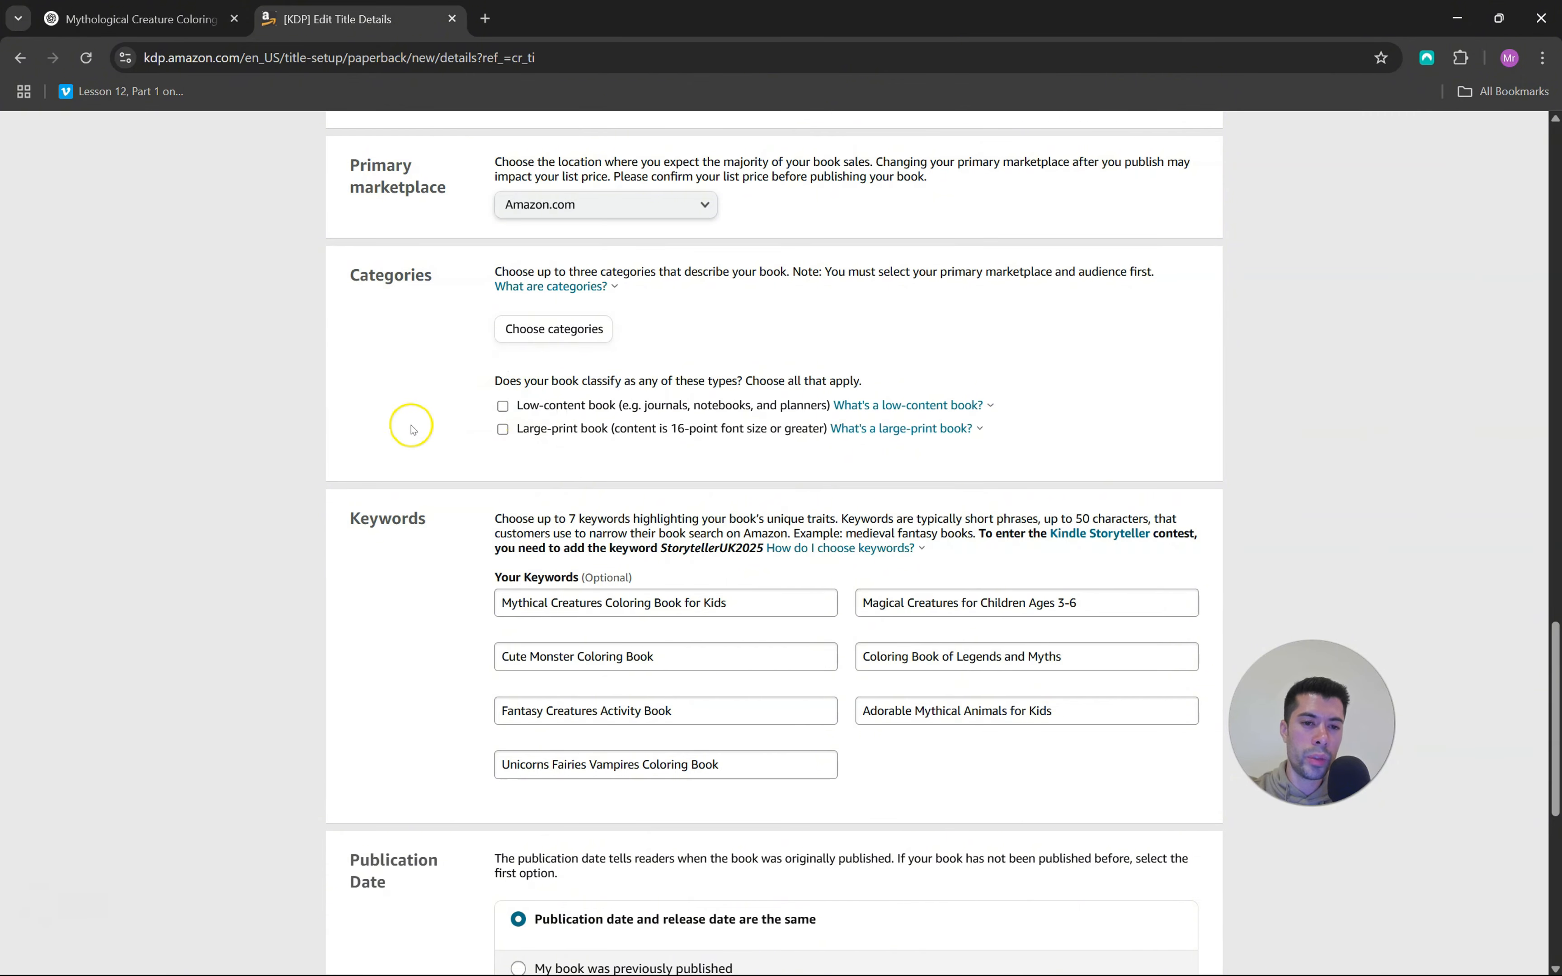
click(560, 331)
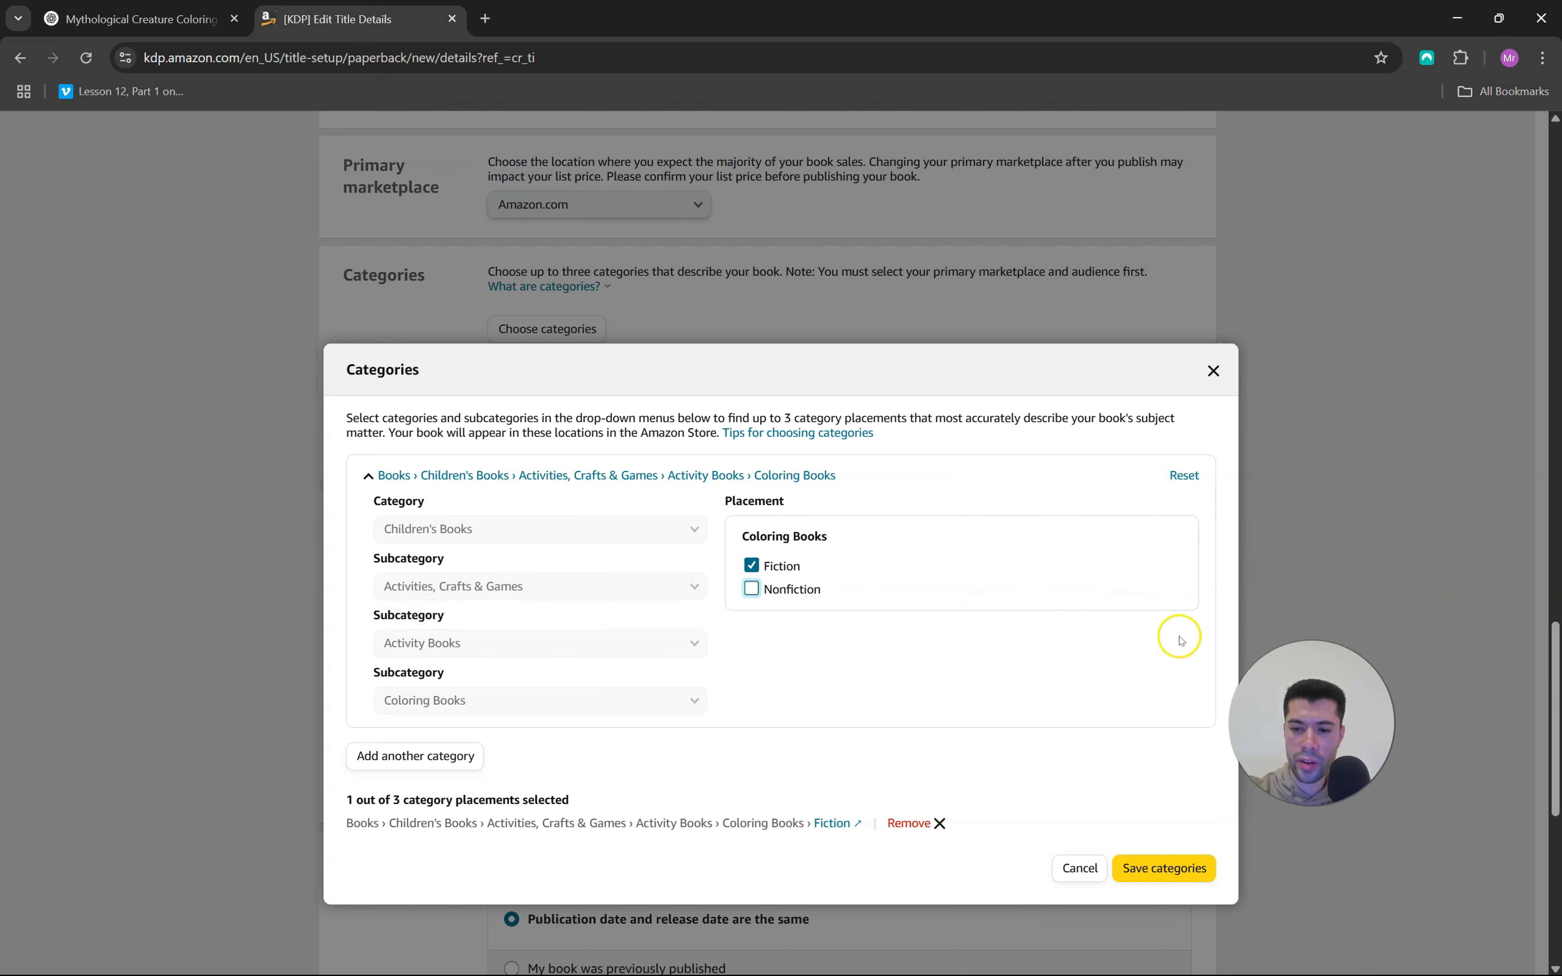
click(1155, 868)
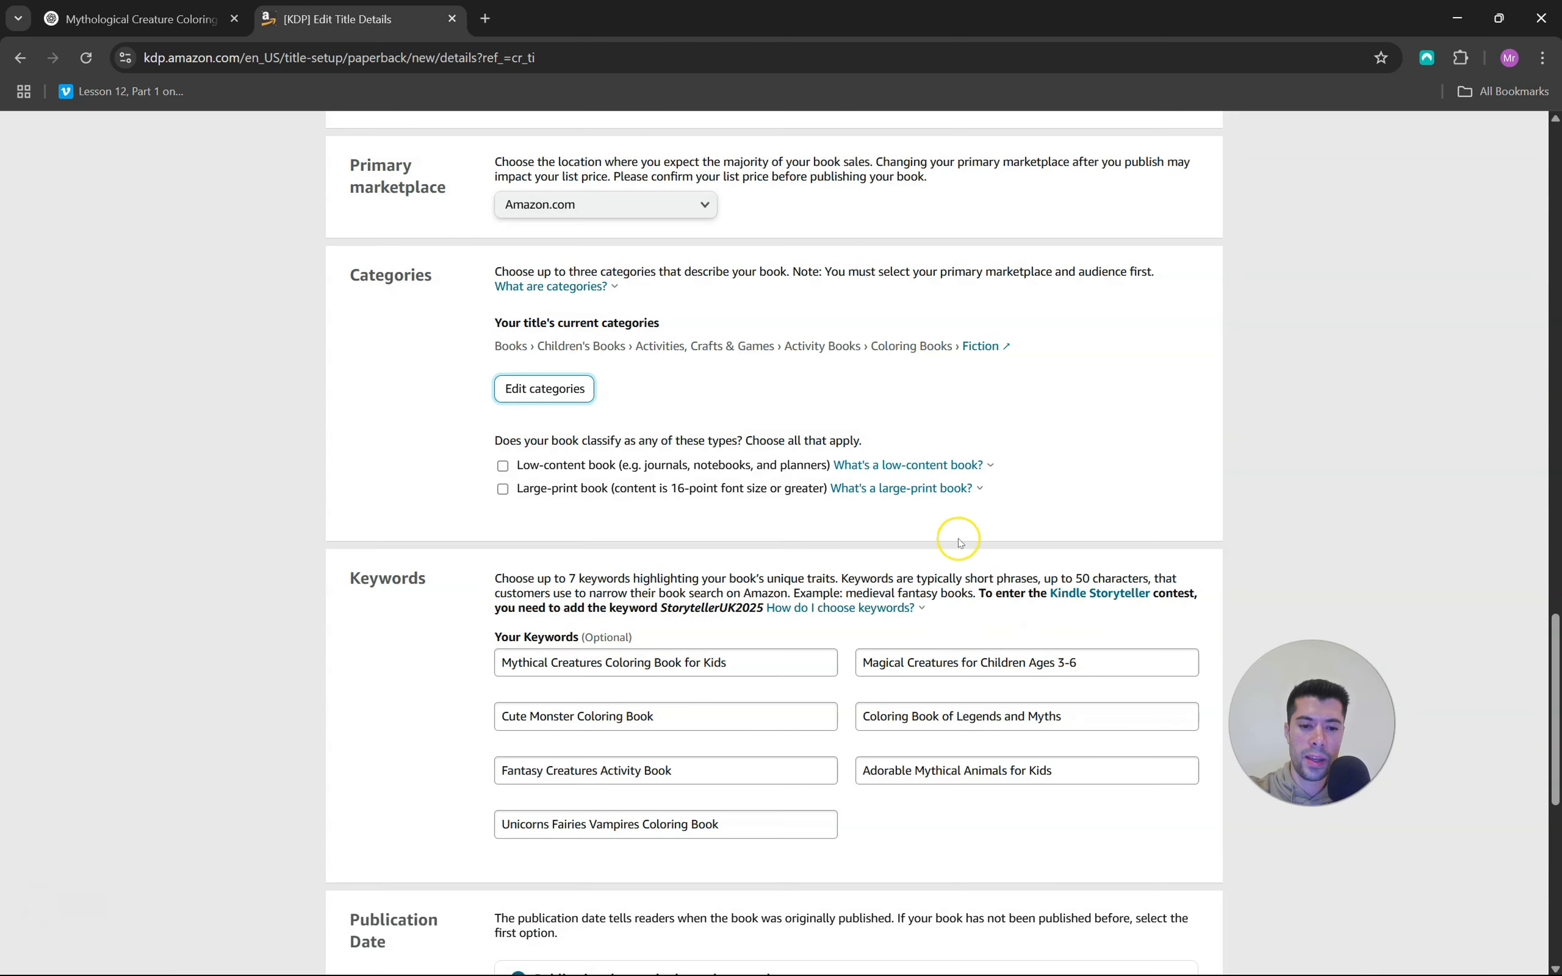
Check the keywords, publication date and release date, then save the paperback details and continue to the content stage
scroll(959, 543, down, 5)
scroll(479, 299, up, 1)
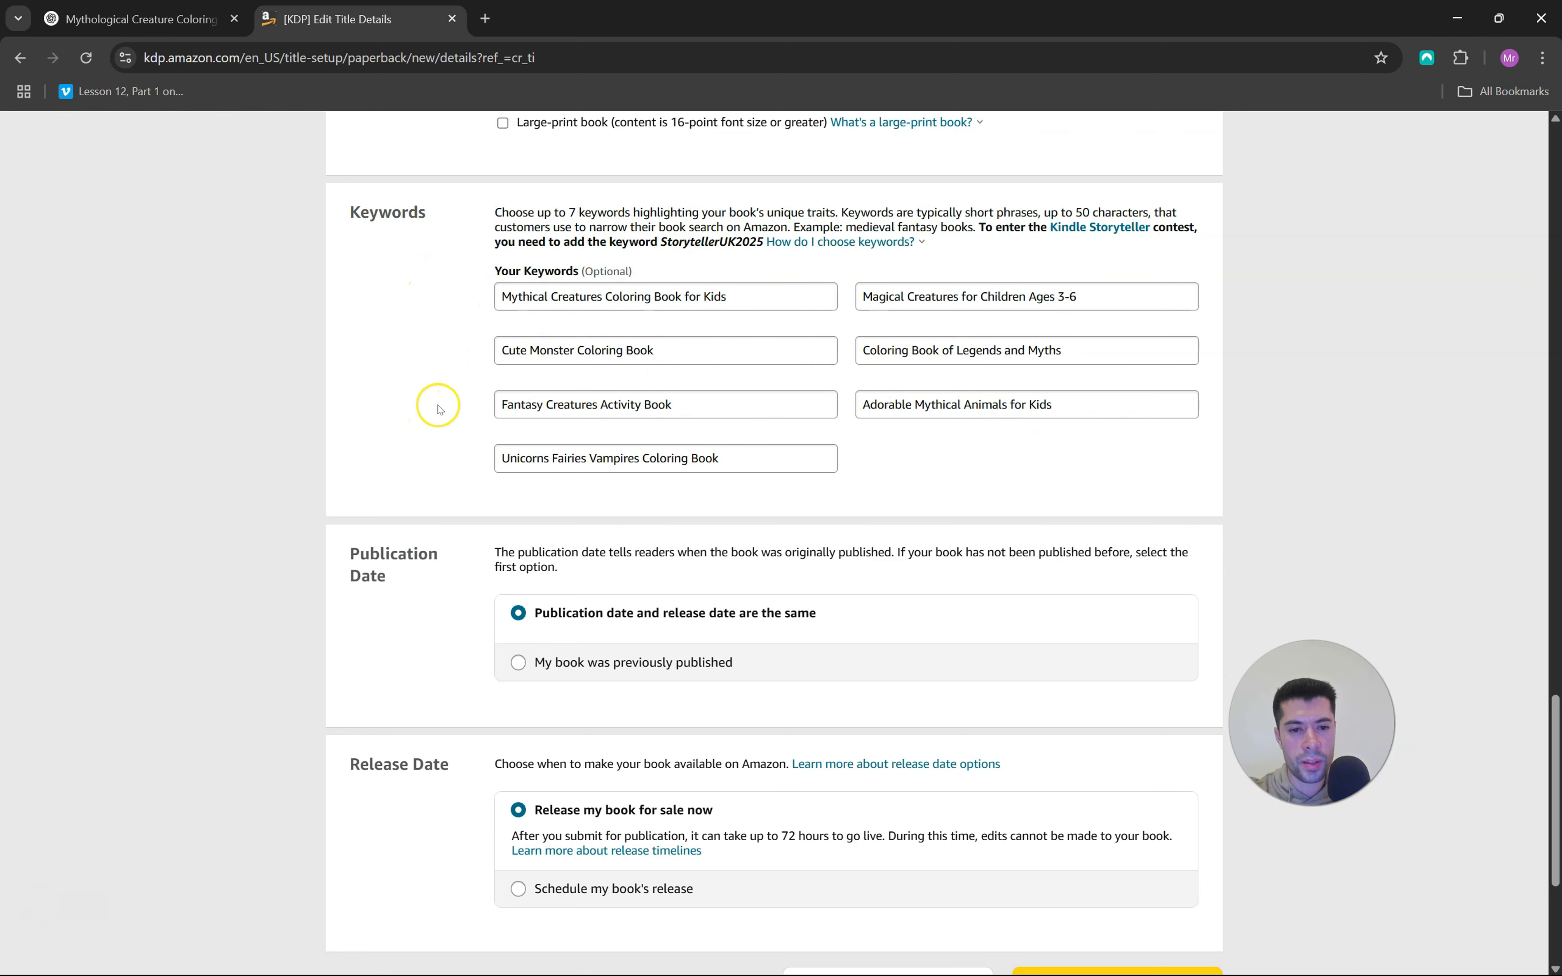
scroll(590, 438, down, 3)
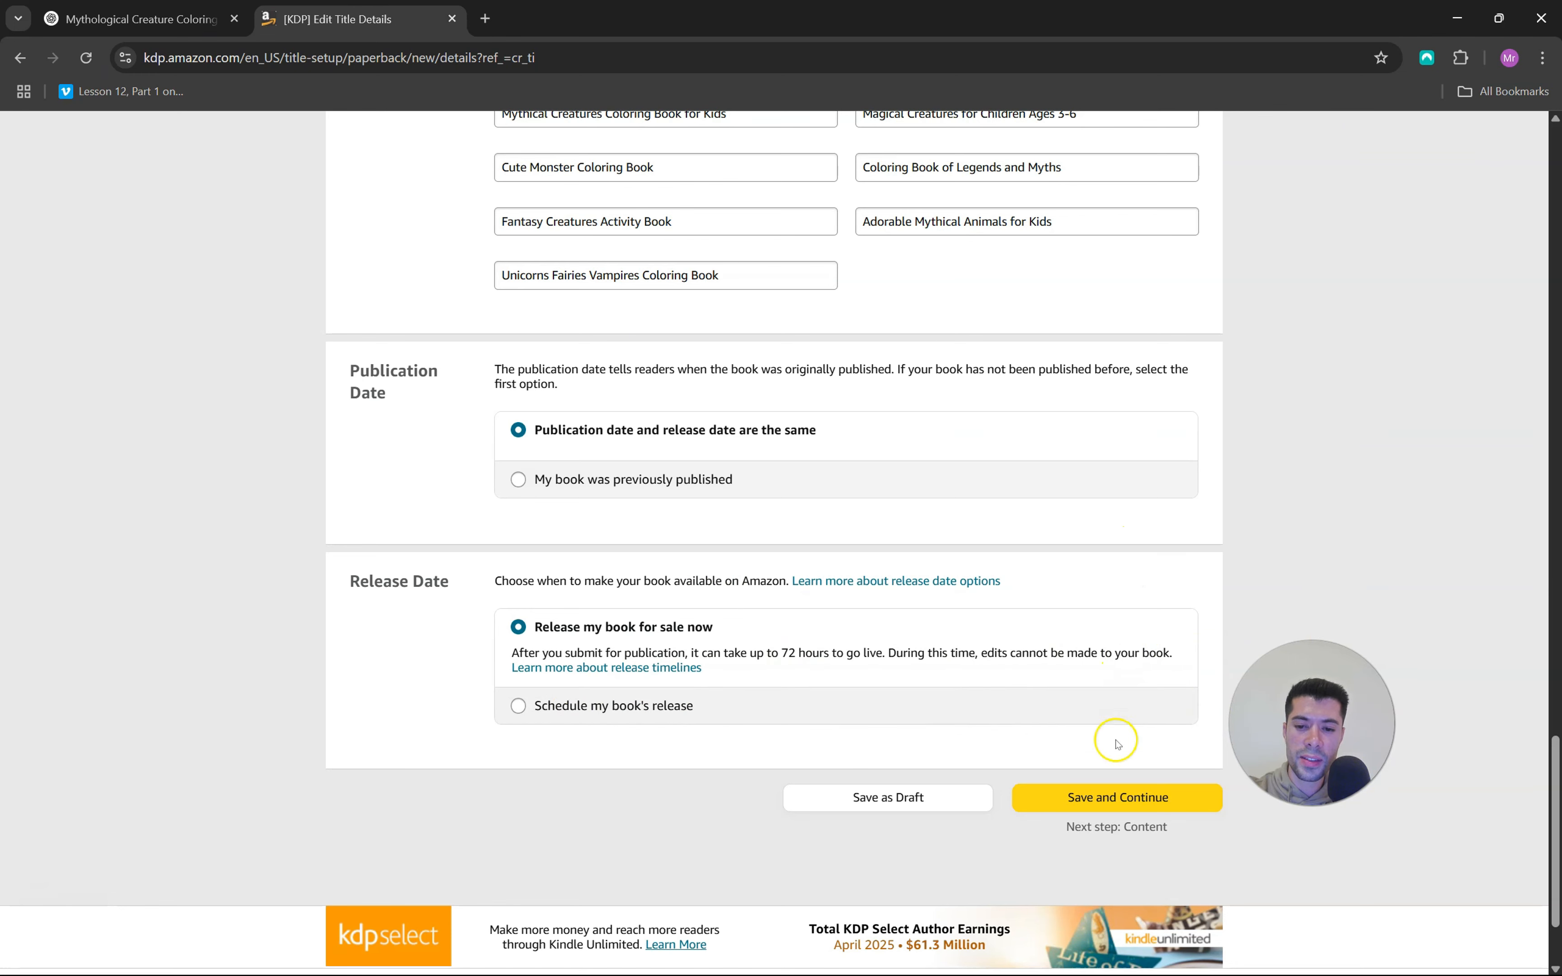
click(1109, 800)
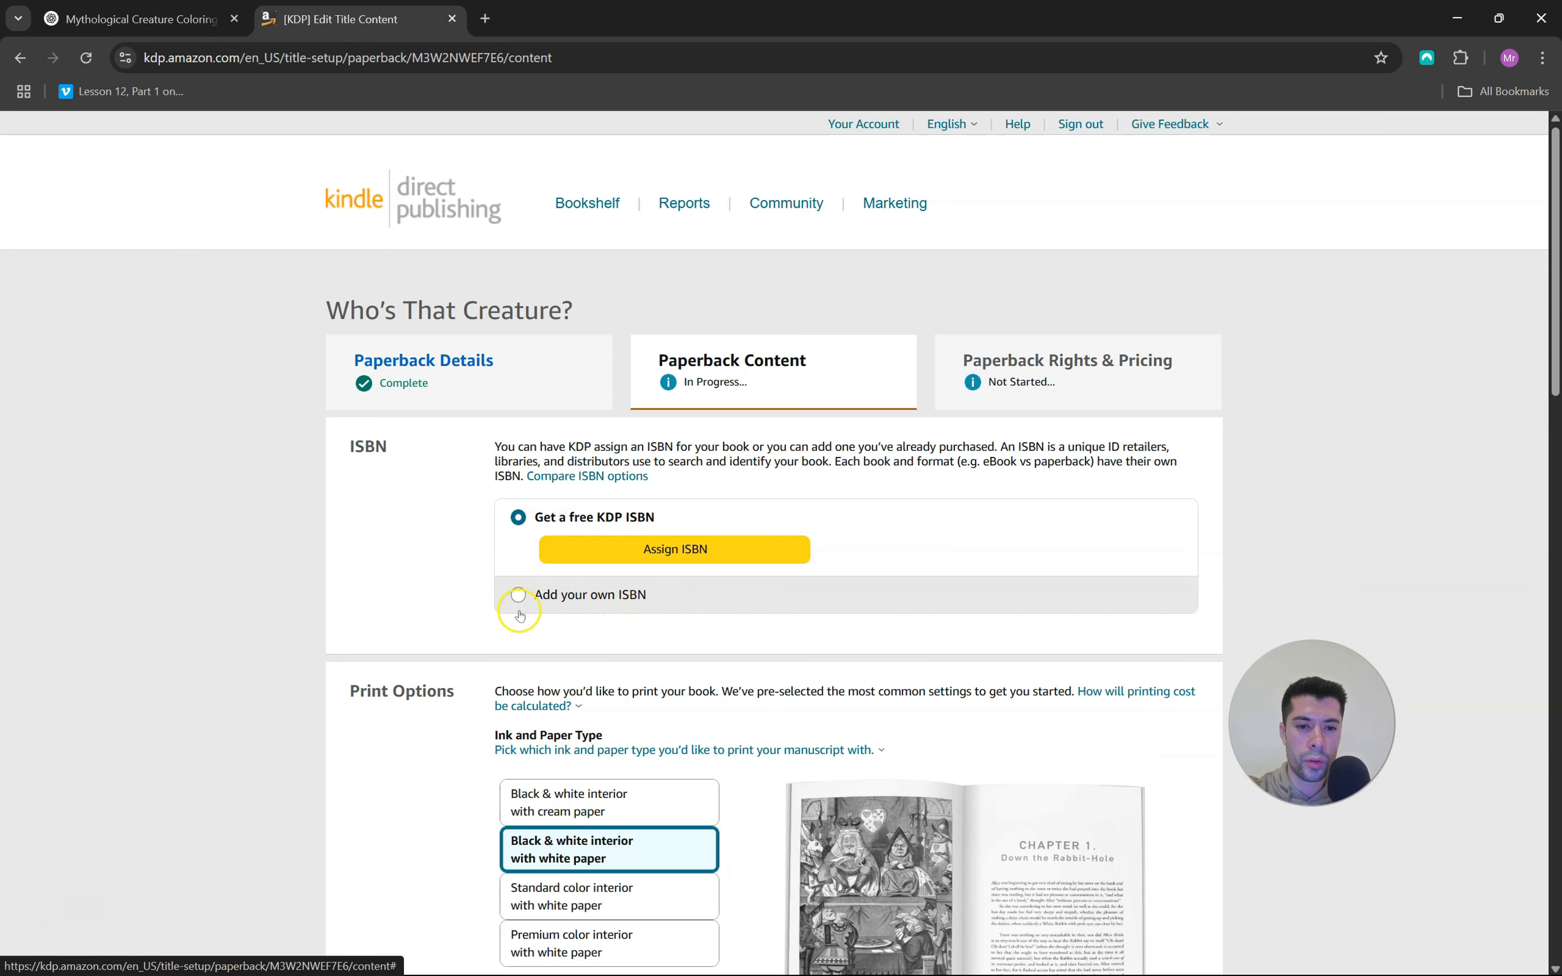
Assign a free KDP ISBN to the paperback
click(679, 549)
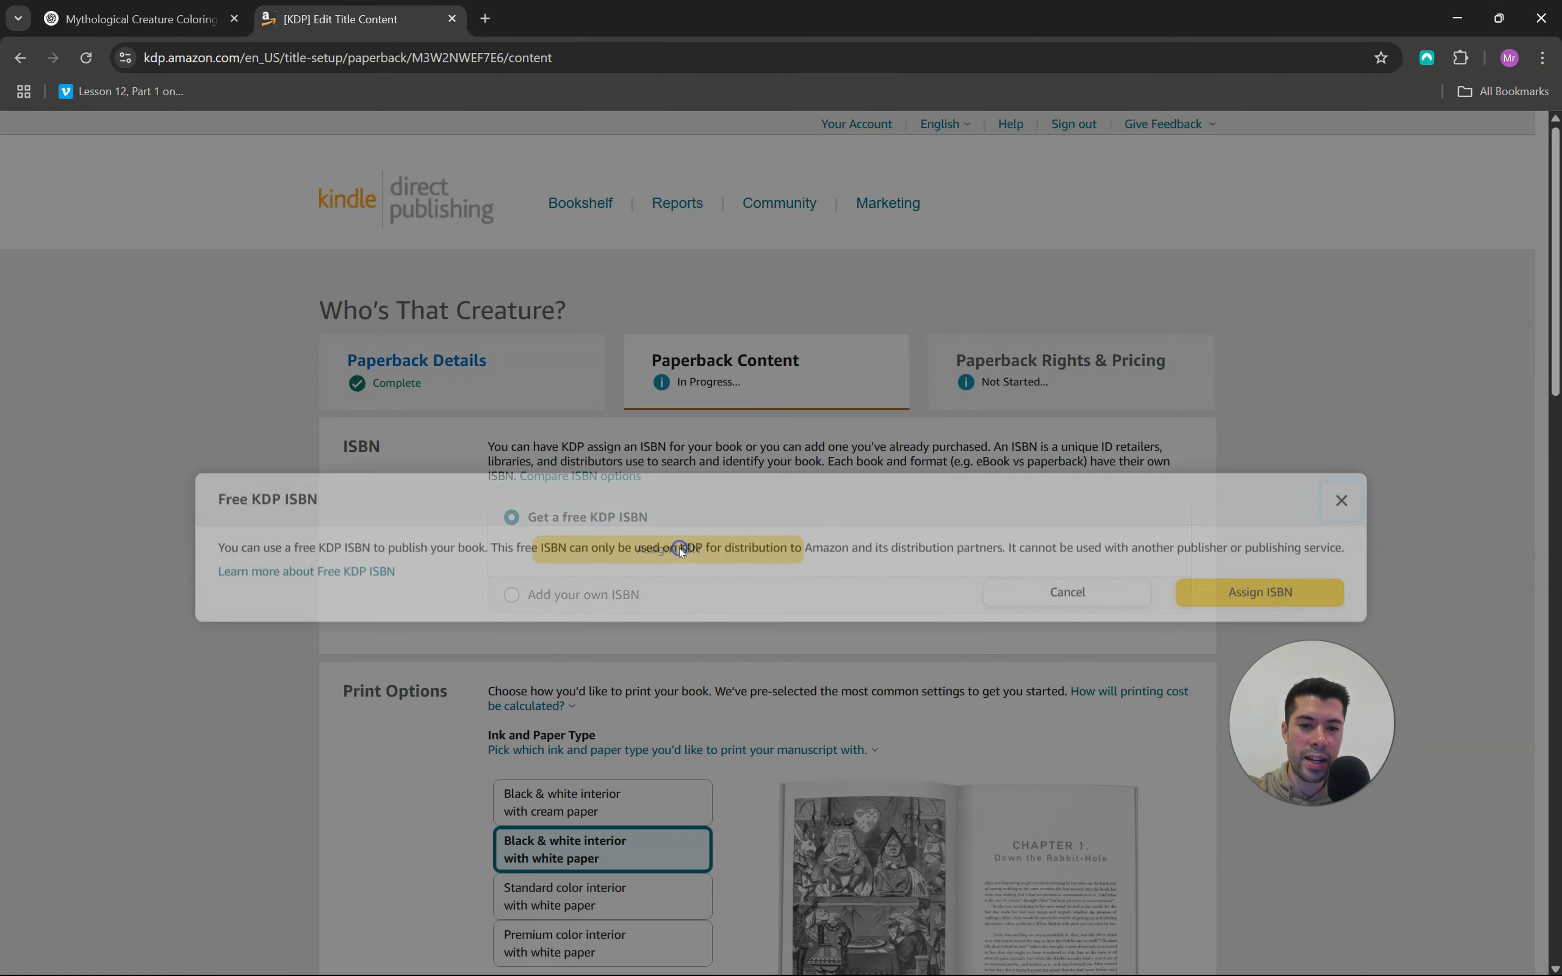
click(1235, 600)
scroll(871, 531, down, 5)
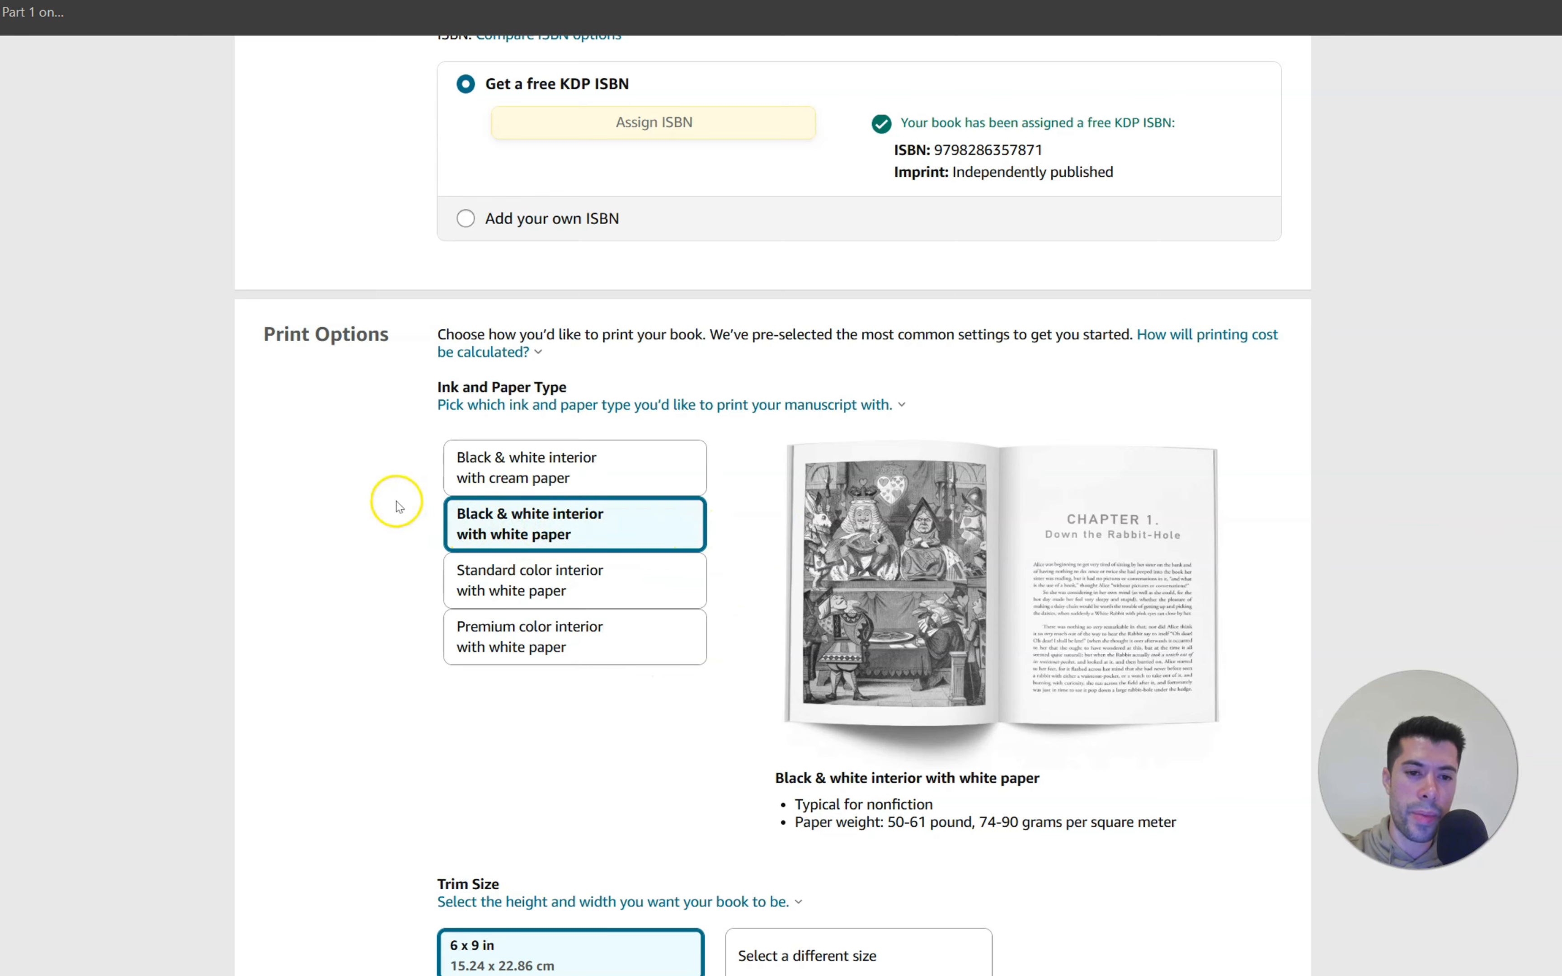
Set the trim size to 8.5 x 11 in and check the interior page margins in Canva against the No Bleed setting
scroll(391, 429, down, 5)
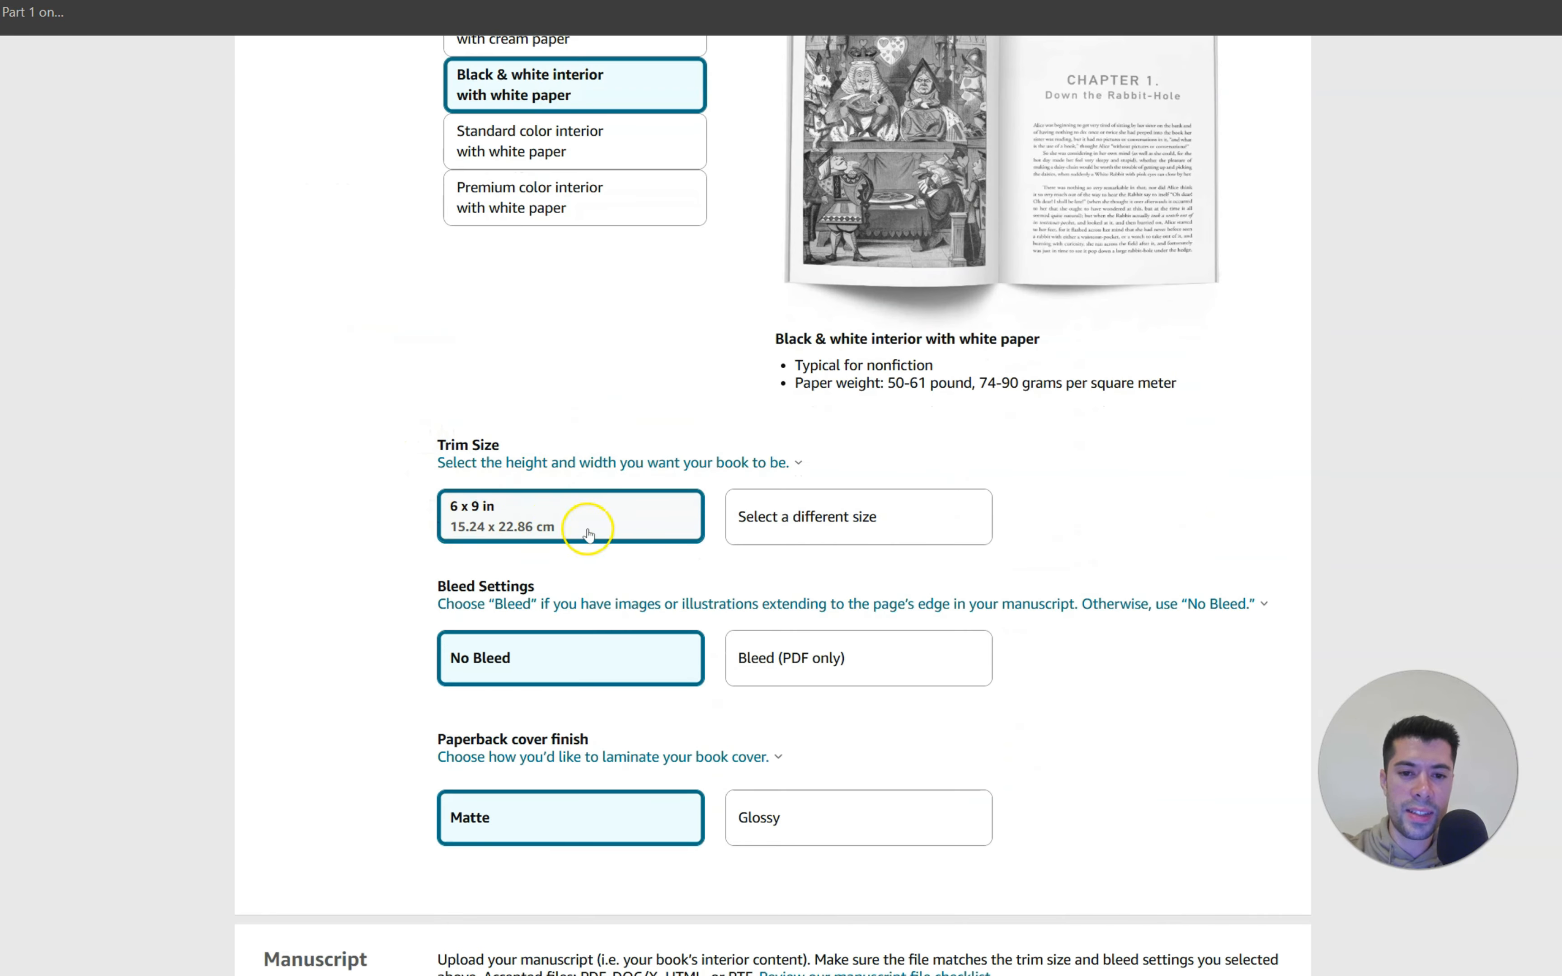
click(678, 517)
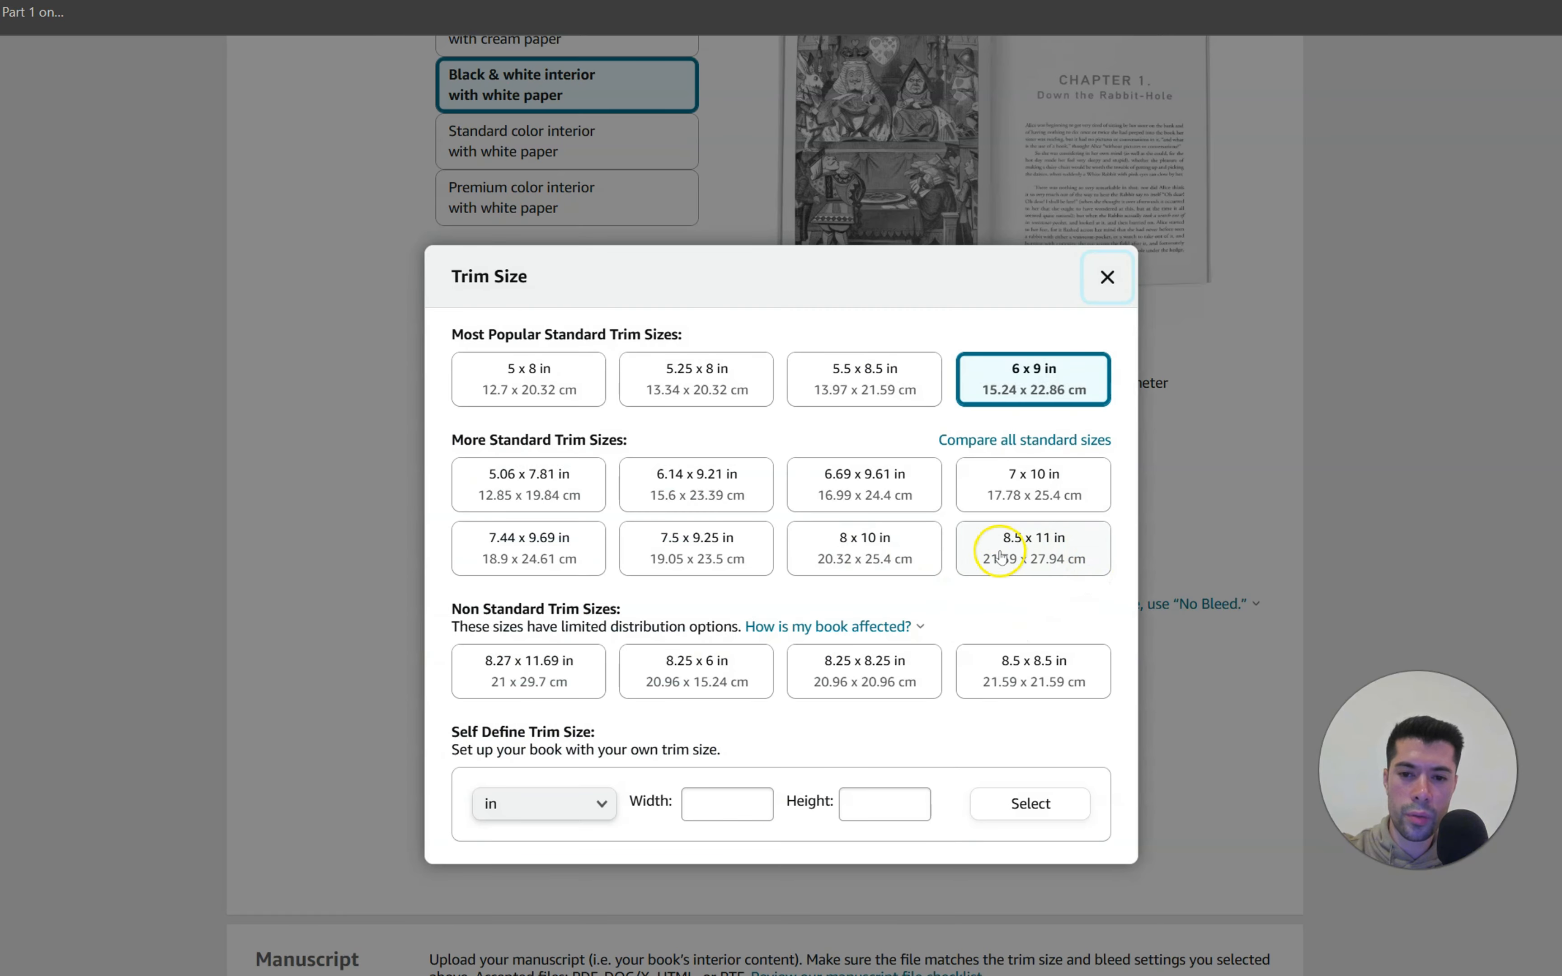
click(1036, 547)
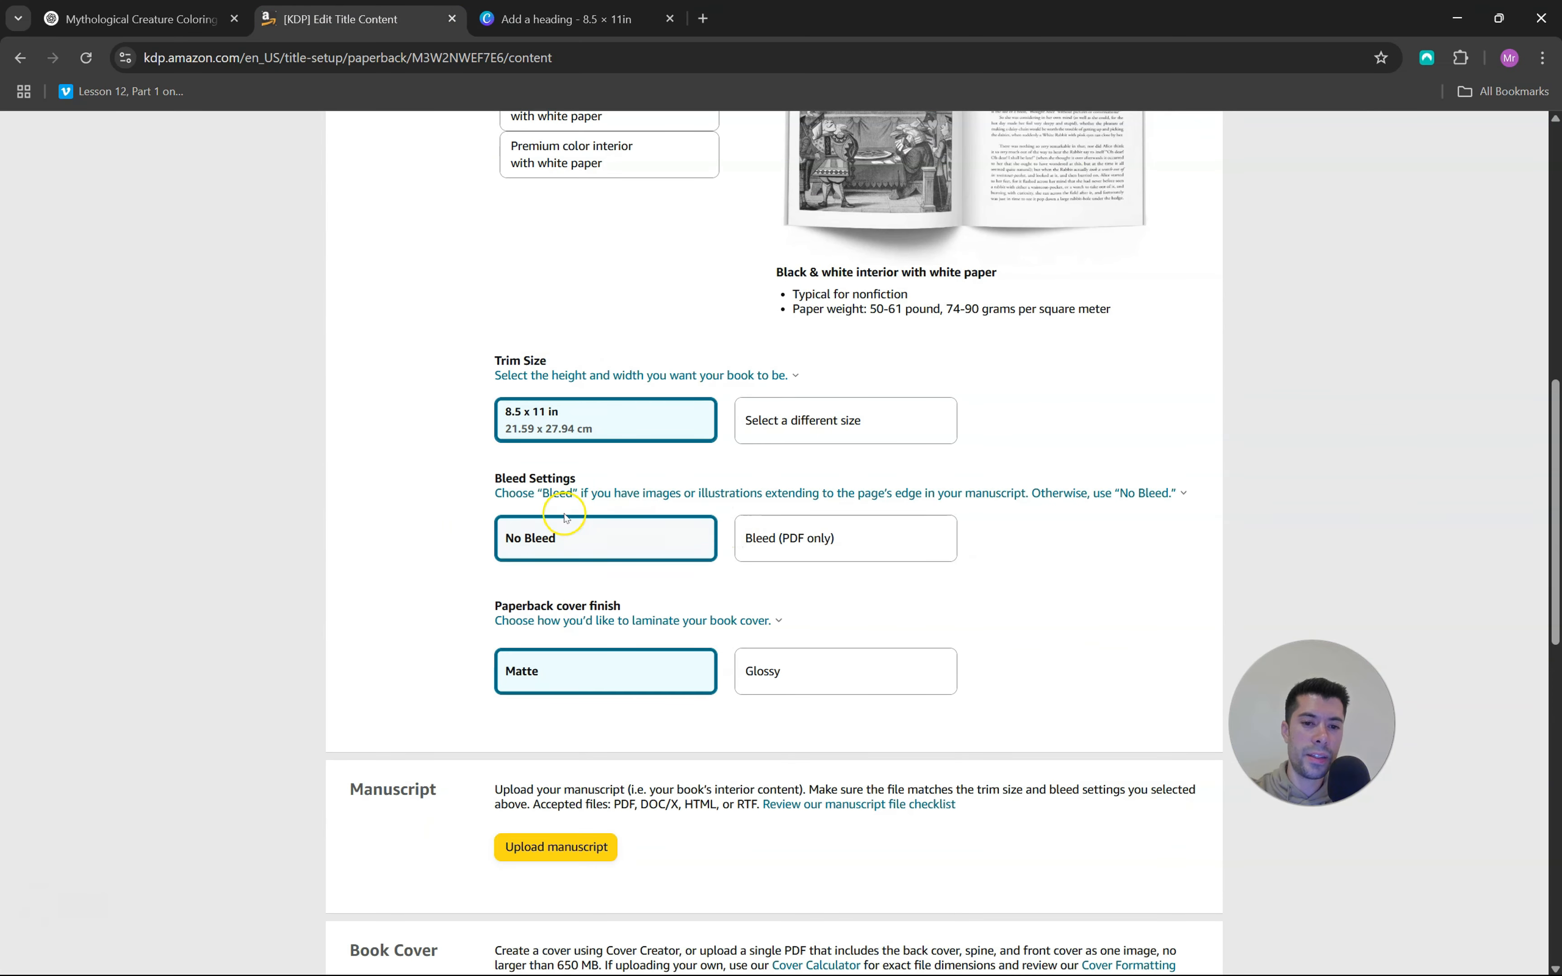
click(549, 20)
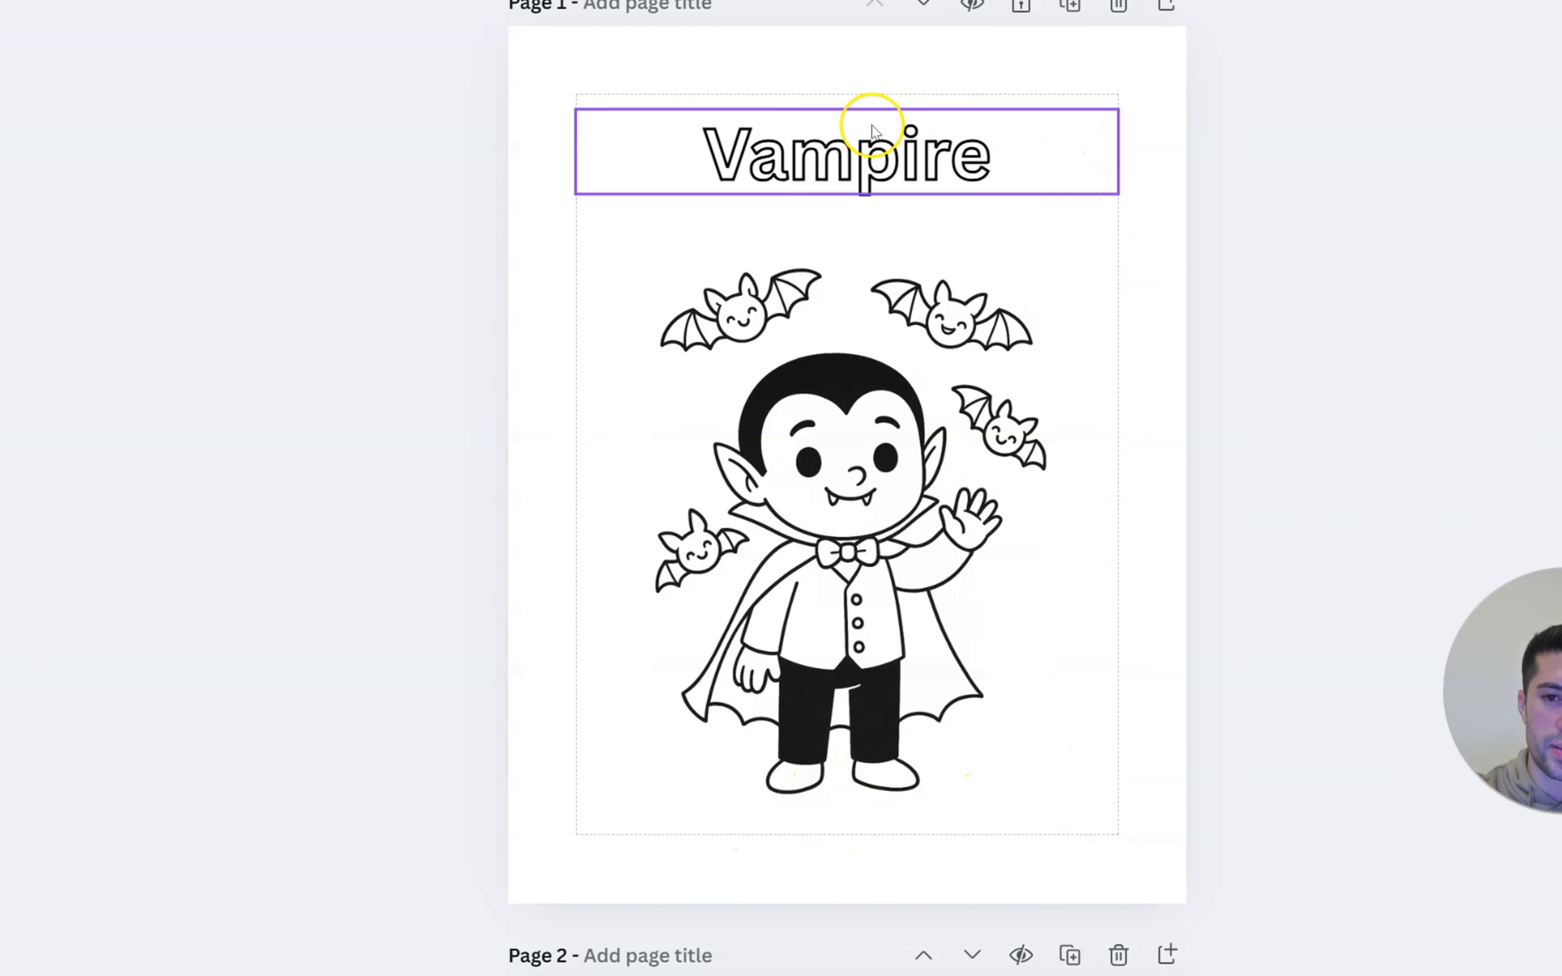
click(506, 2)
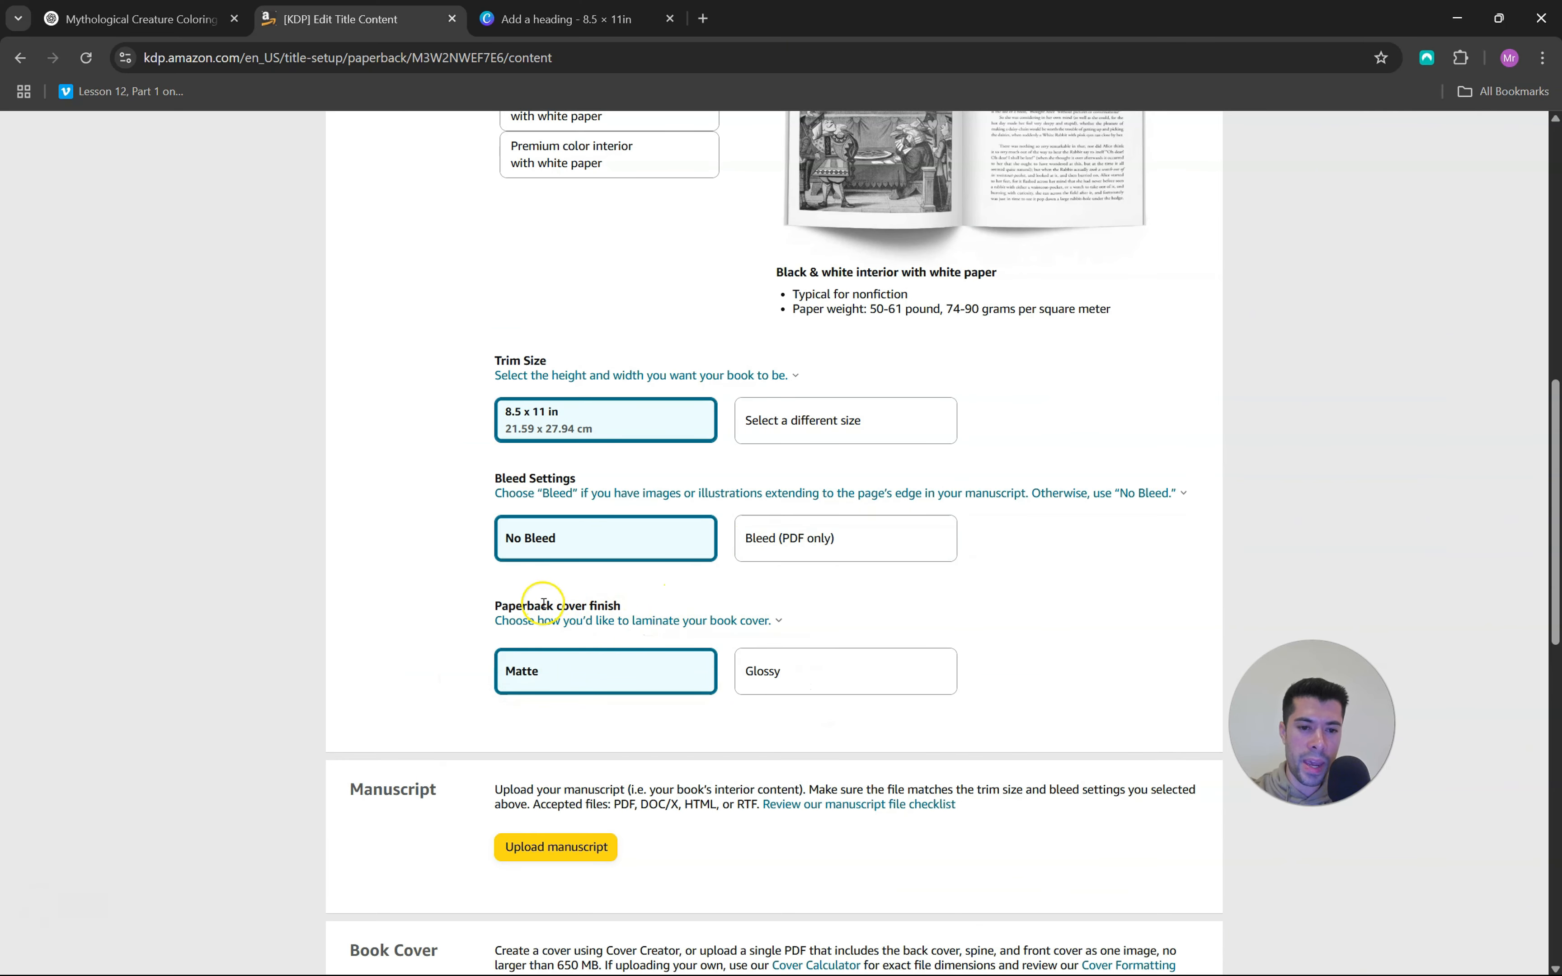
Set the paperback cover finish to Glossy and upload the manuscript Who's That Creature - BOOK.pdf
click(844, 669)
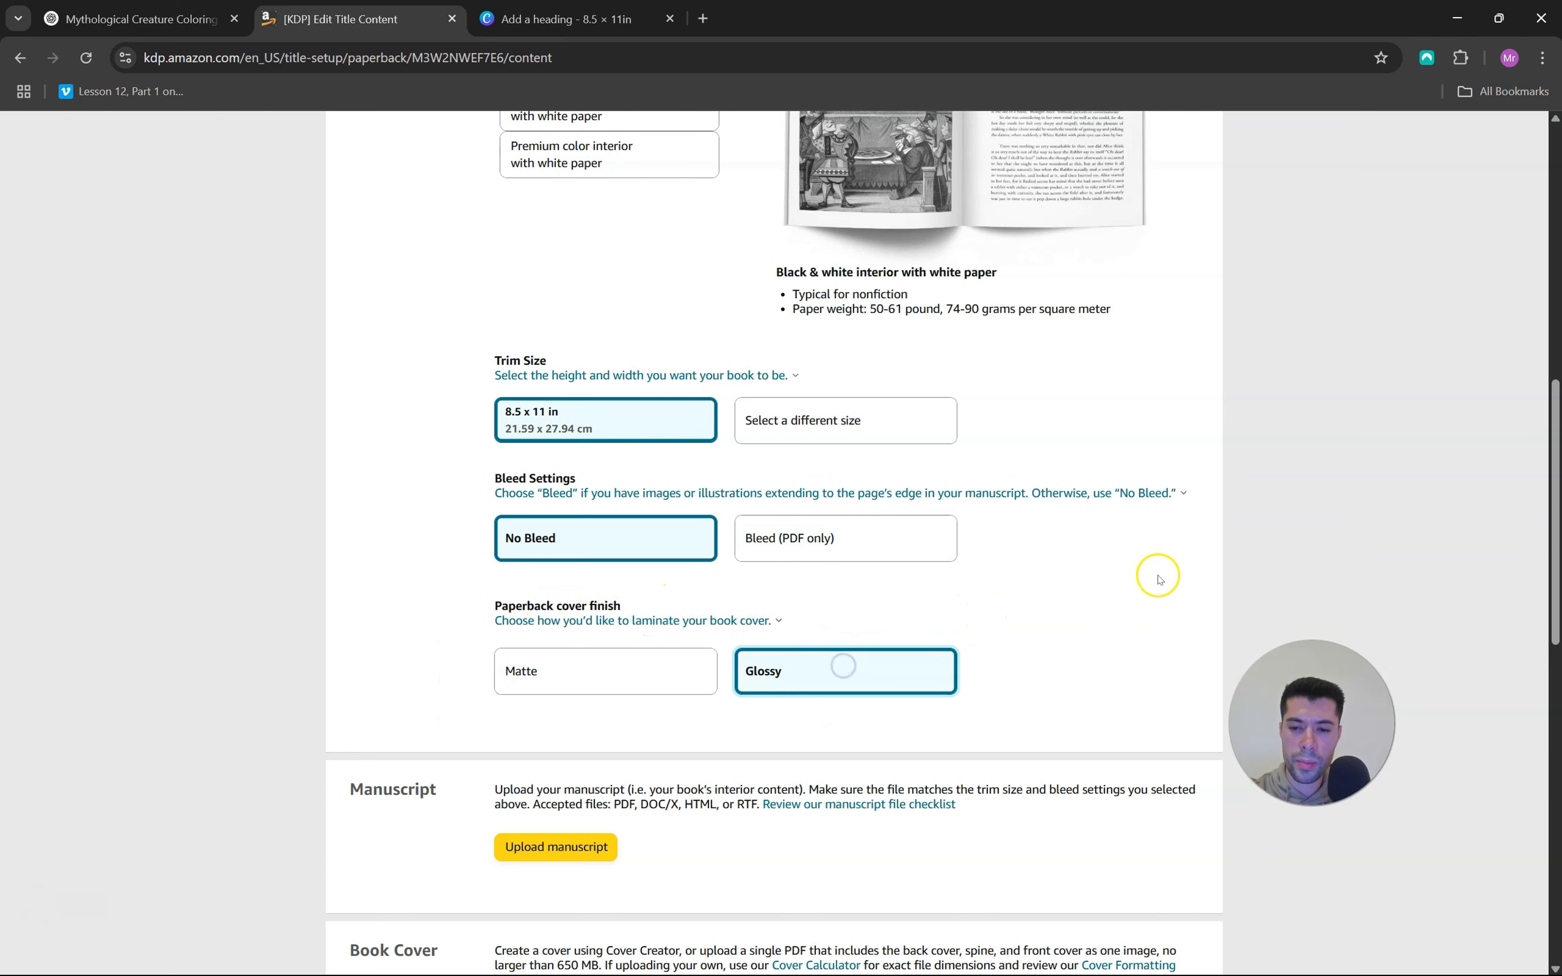
scroll(1123, 583, down, 5)
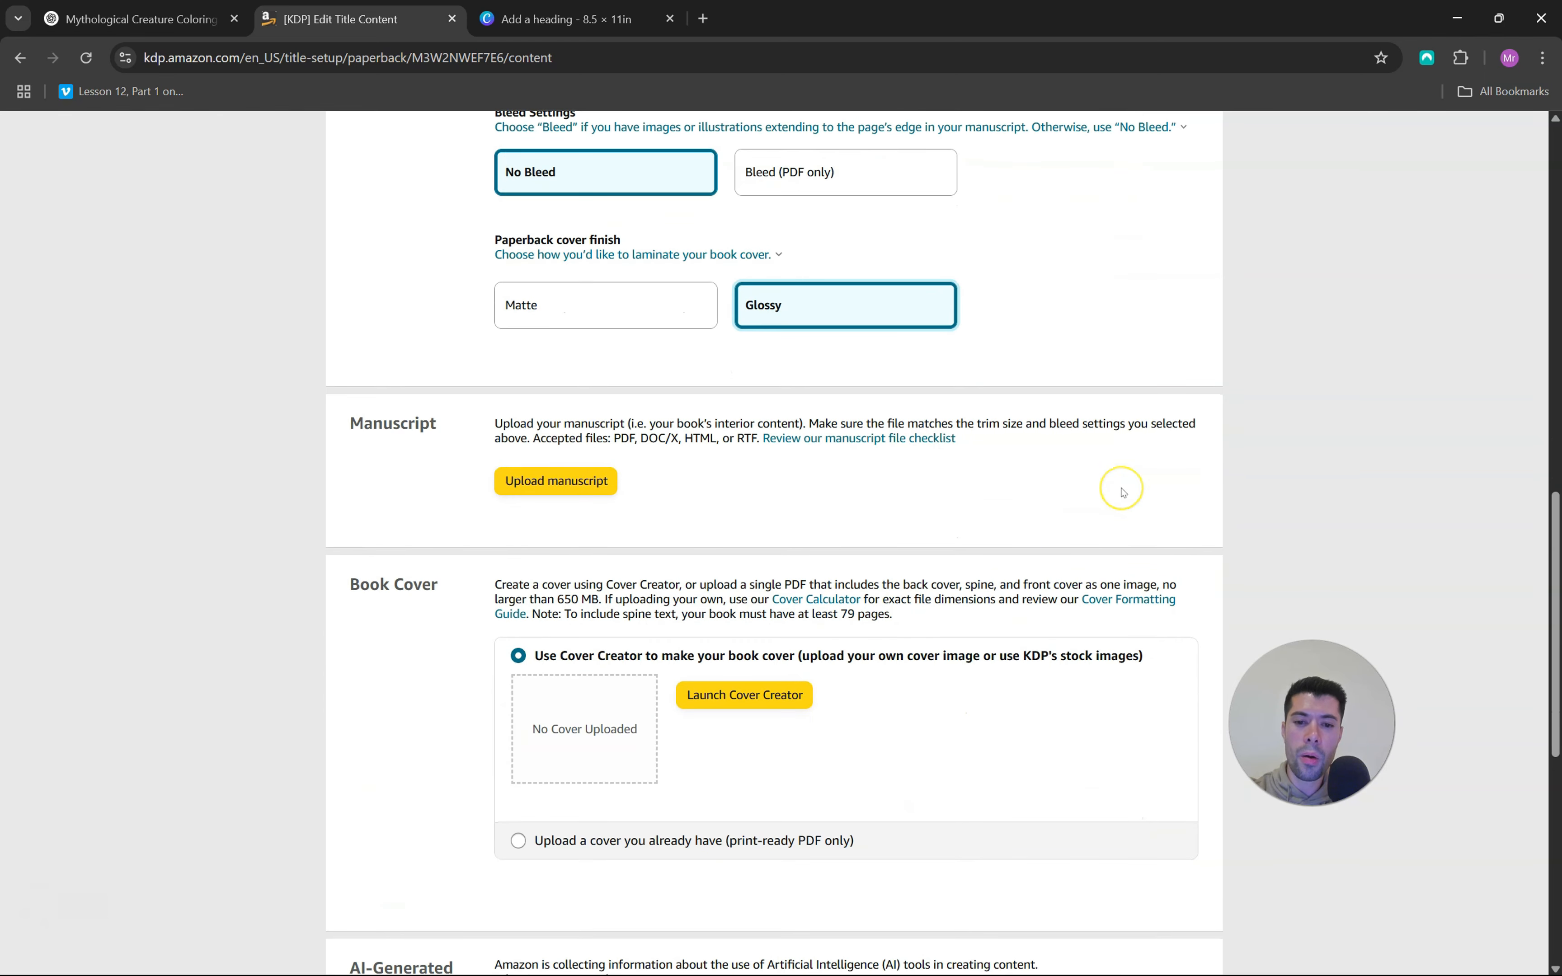
scroll(1123, 493, down, 2)
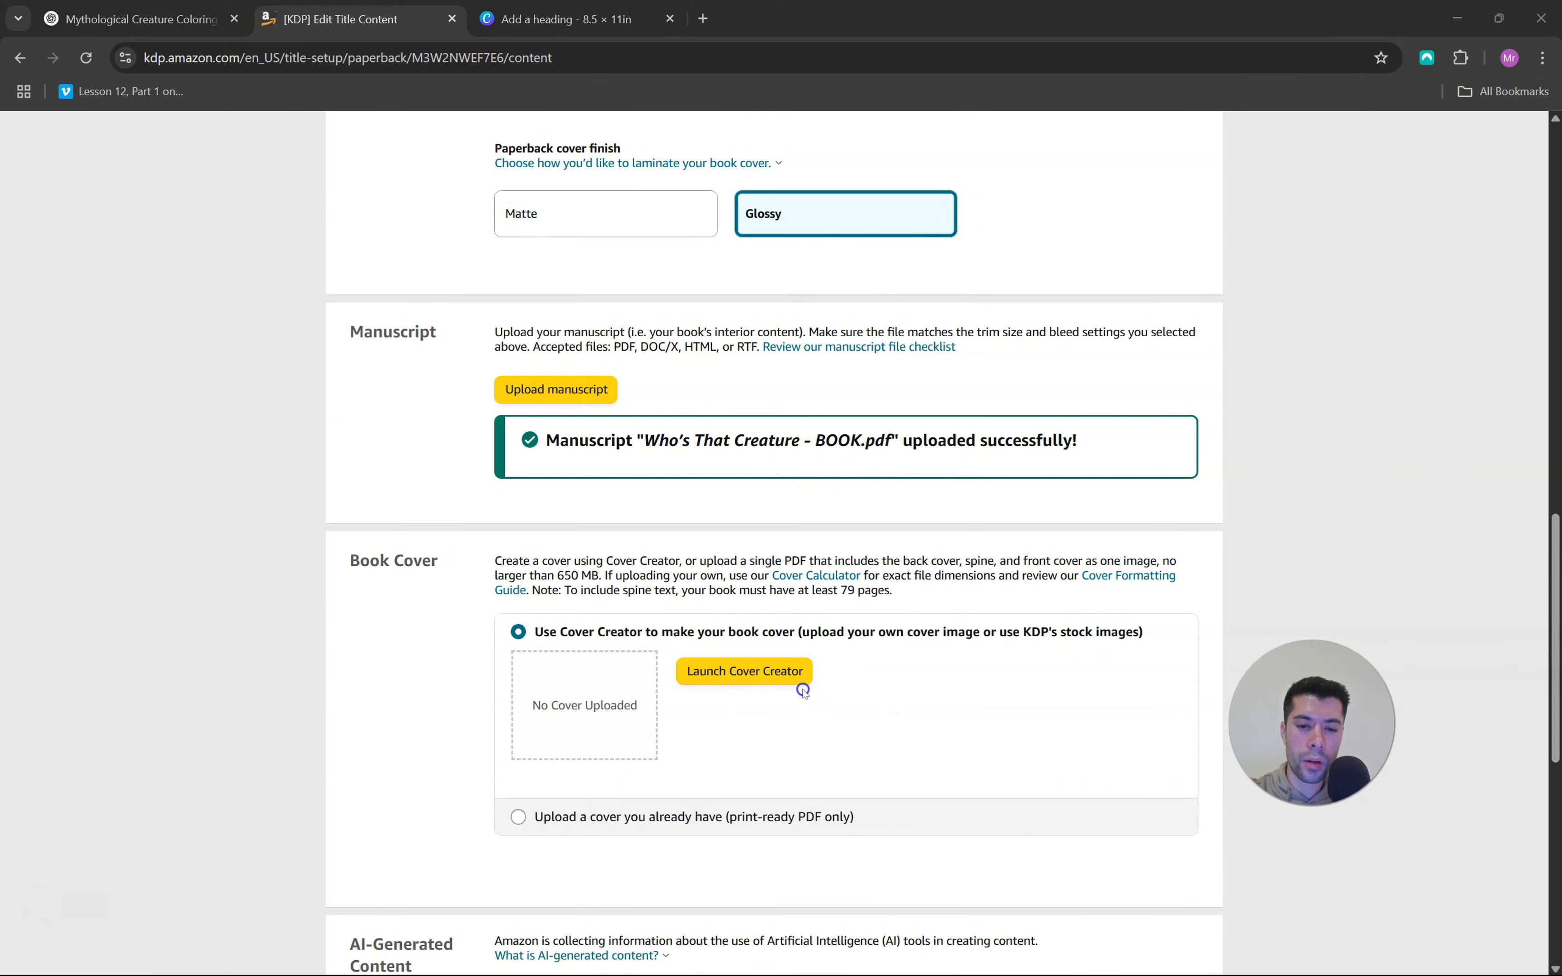
Launch Cover Creator, upload the front cover image from the computer and choose the design for use with a front cover image
click(772, 673)
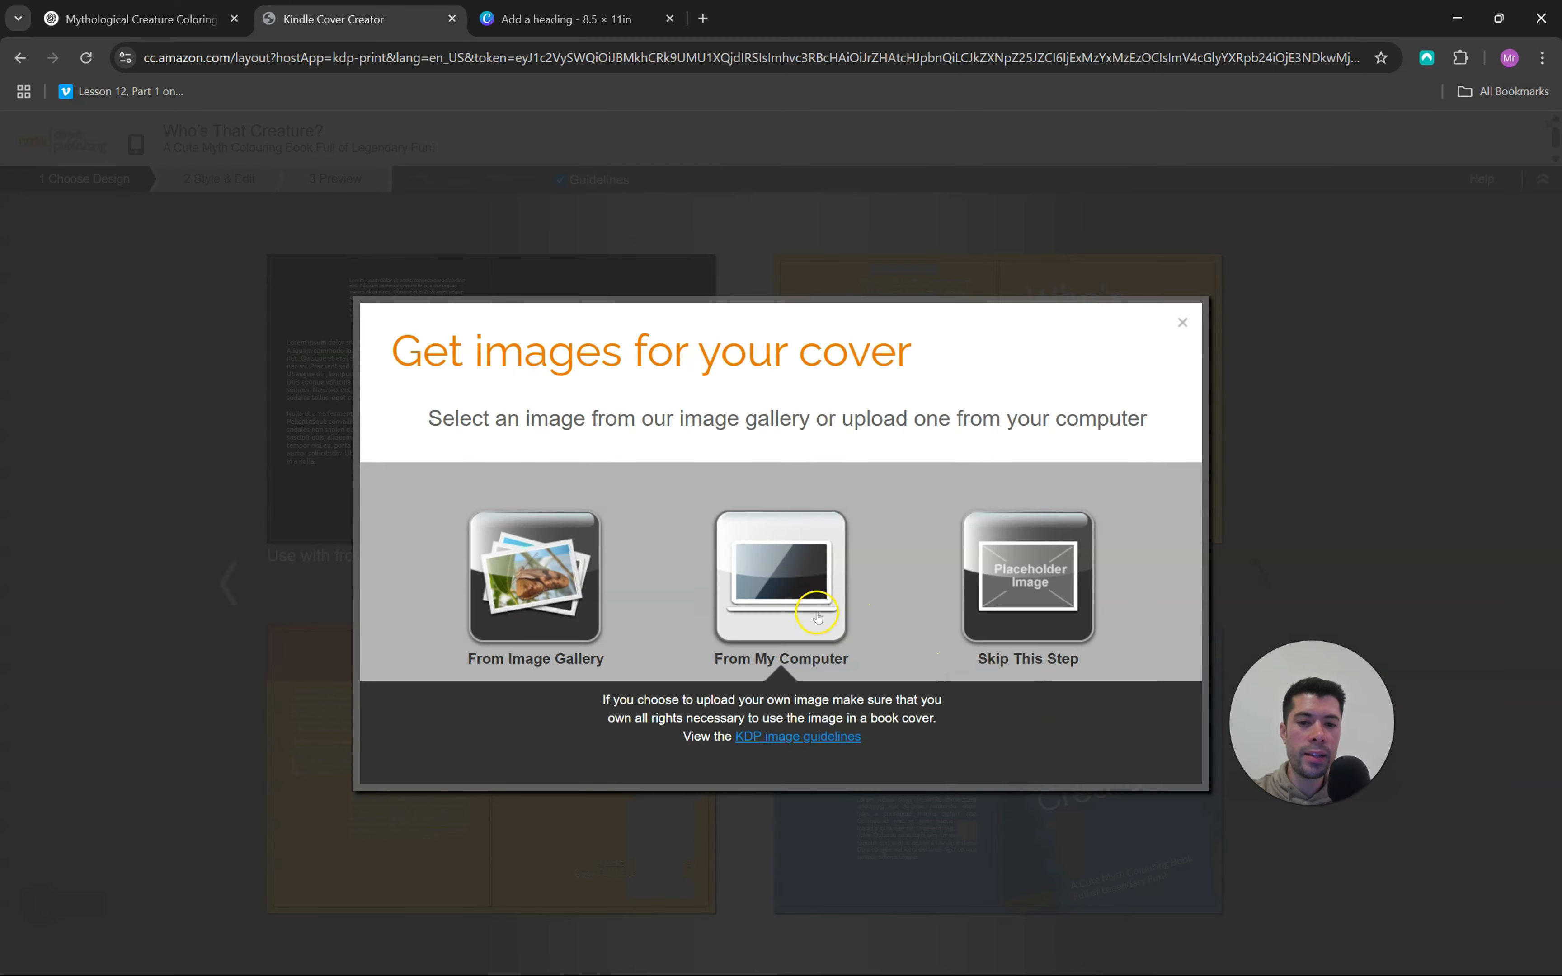
click(781, 574)
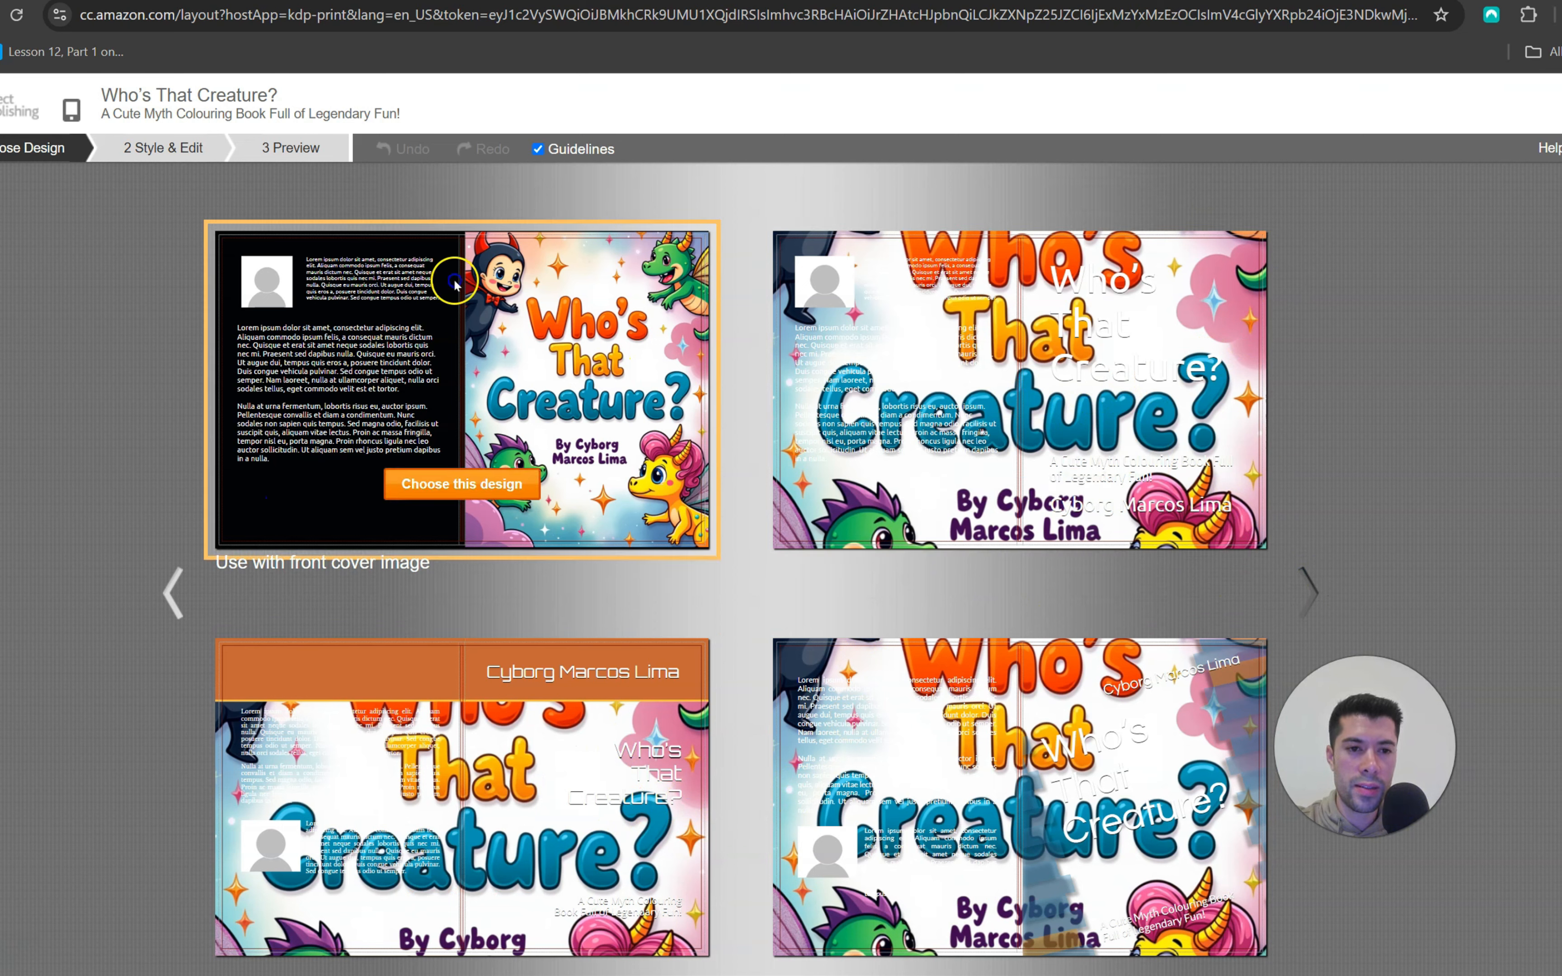
click(445, 484)
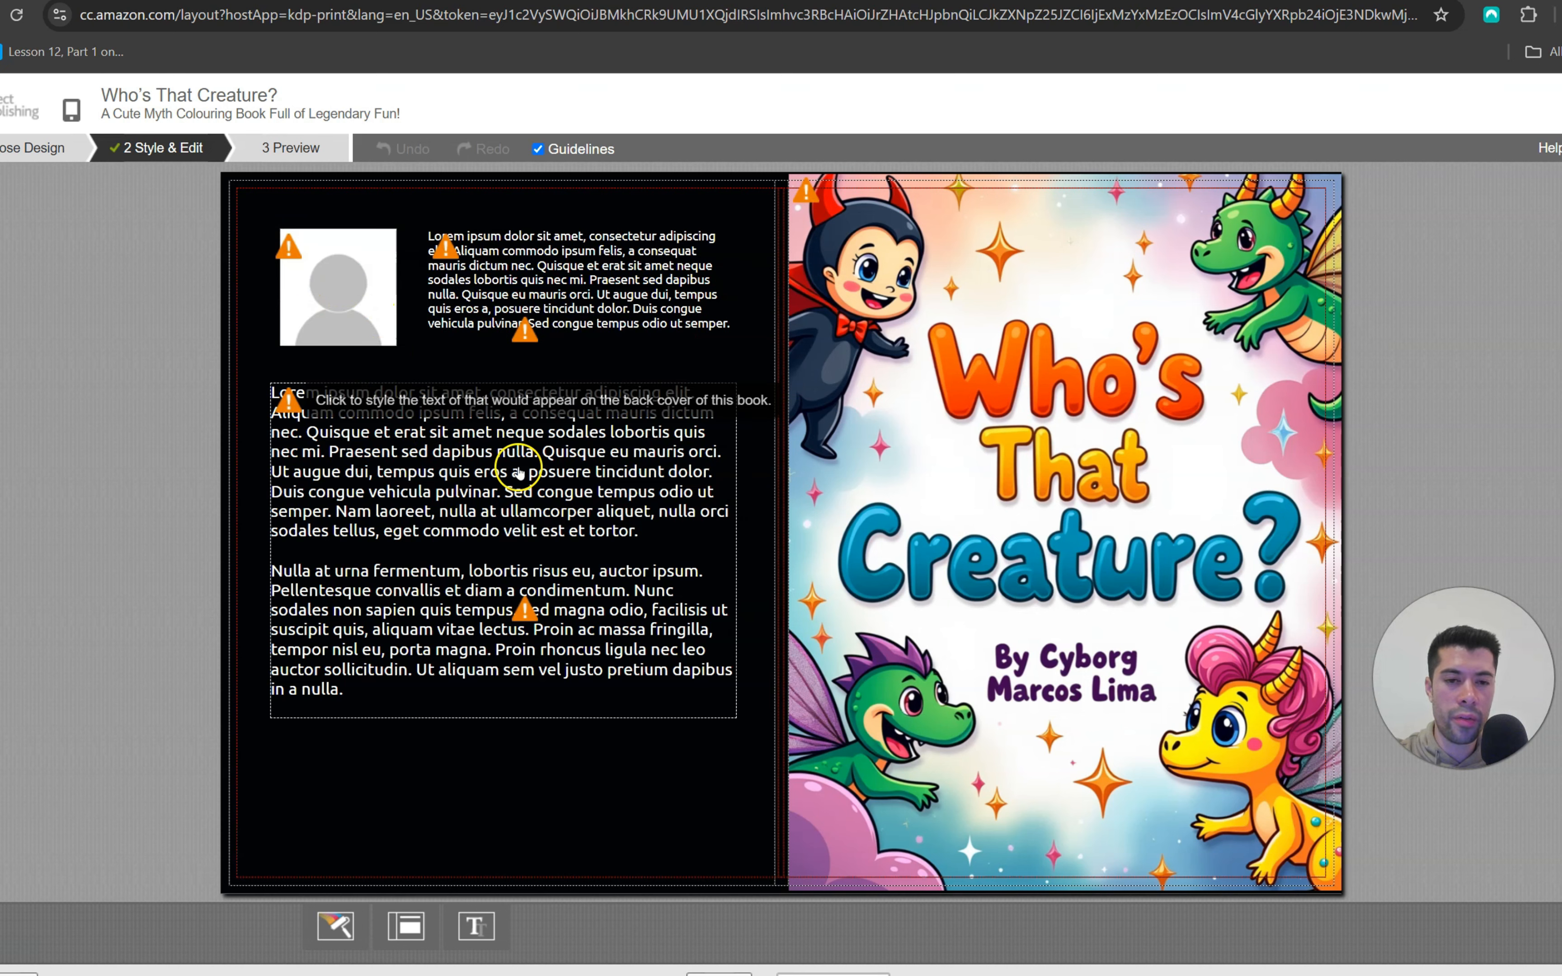
Fill the back cover with the author's photo, biography and book description, and submit the previewed cover
mouse_move(527, 325)
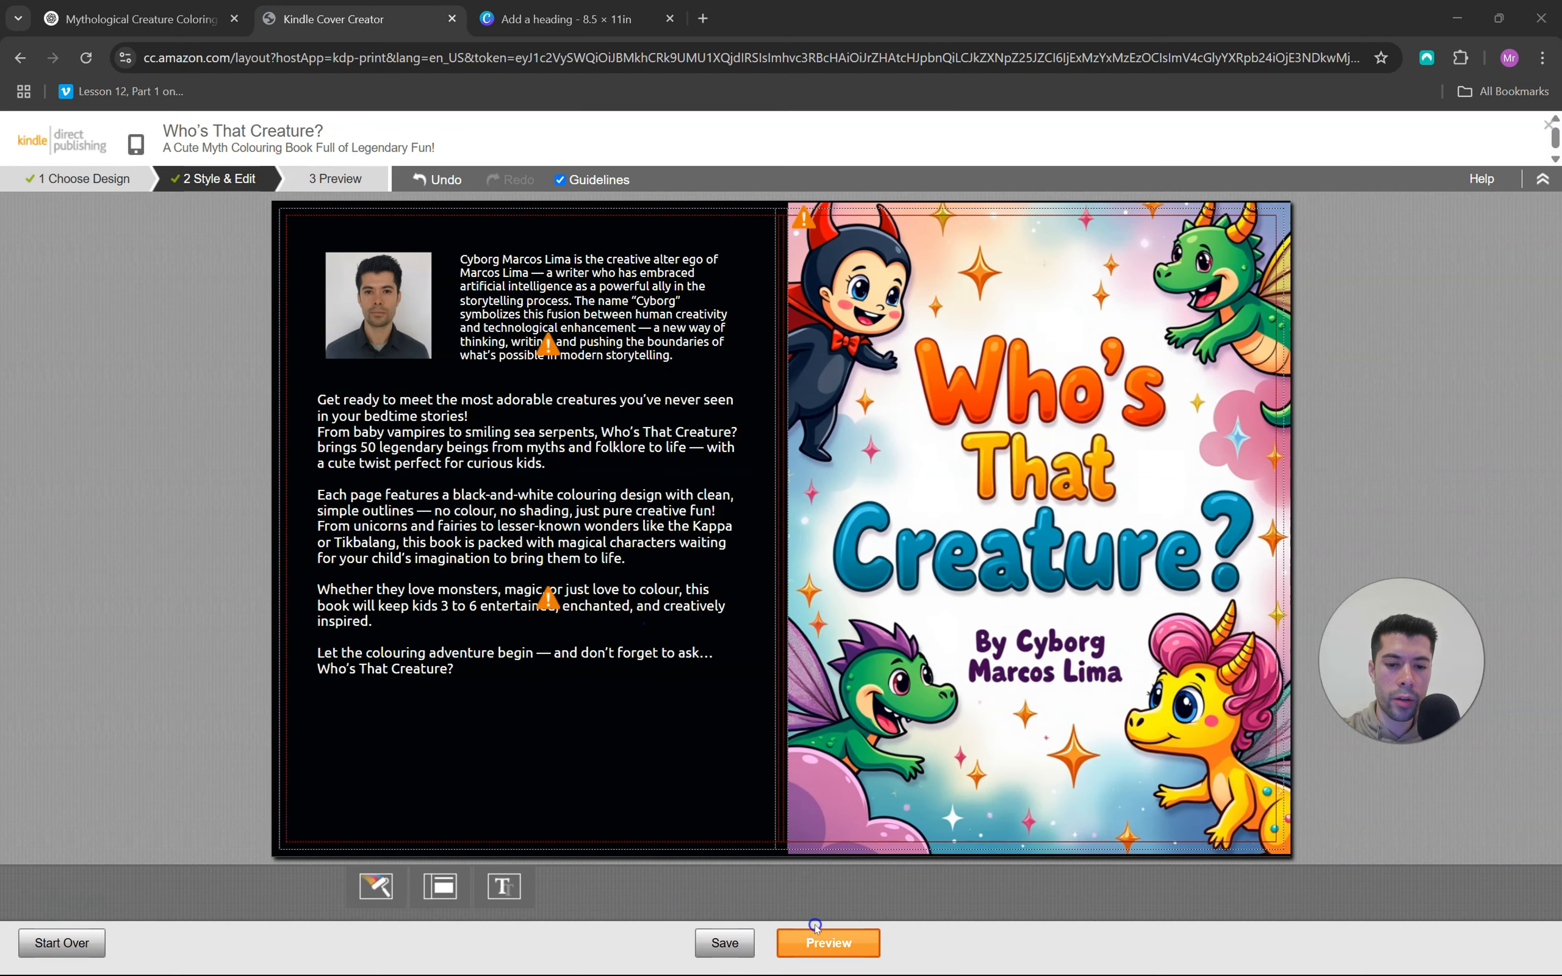
click(818, 942)
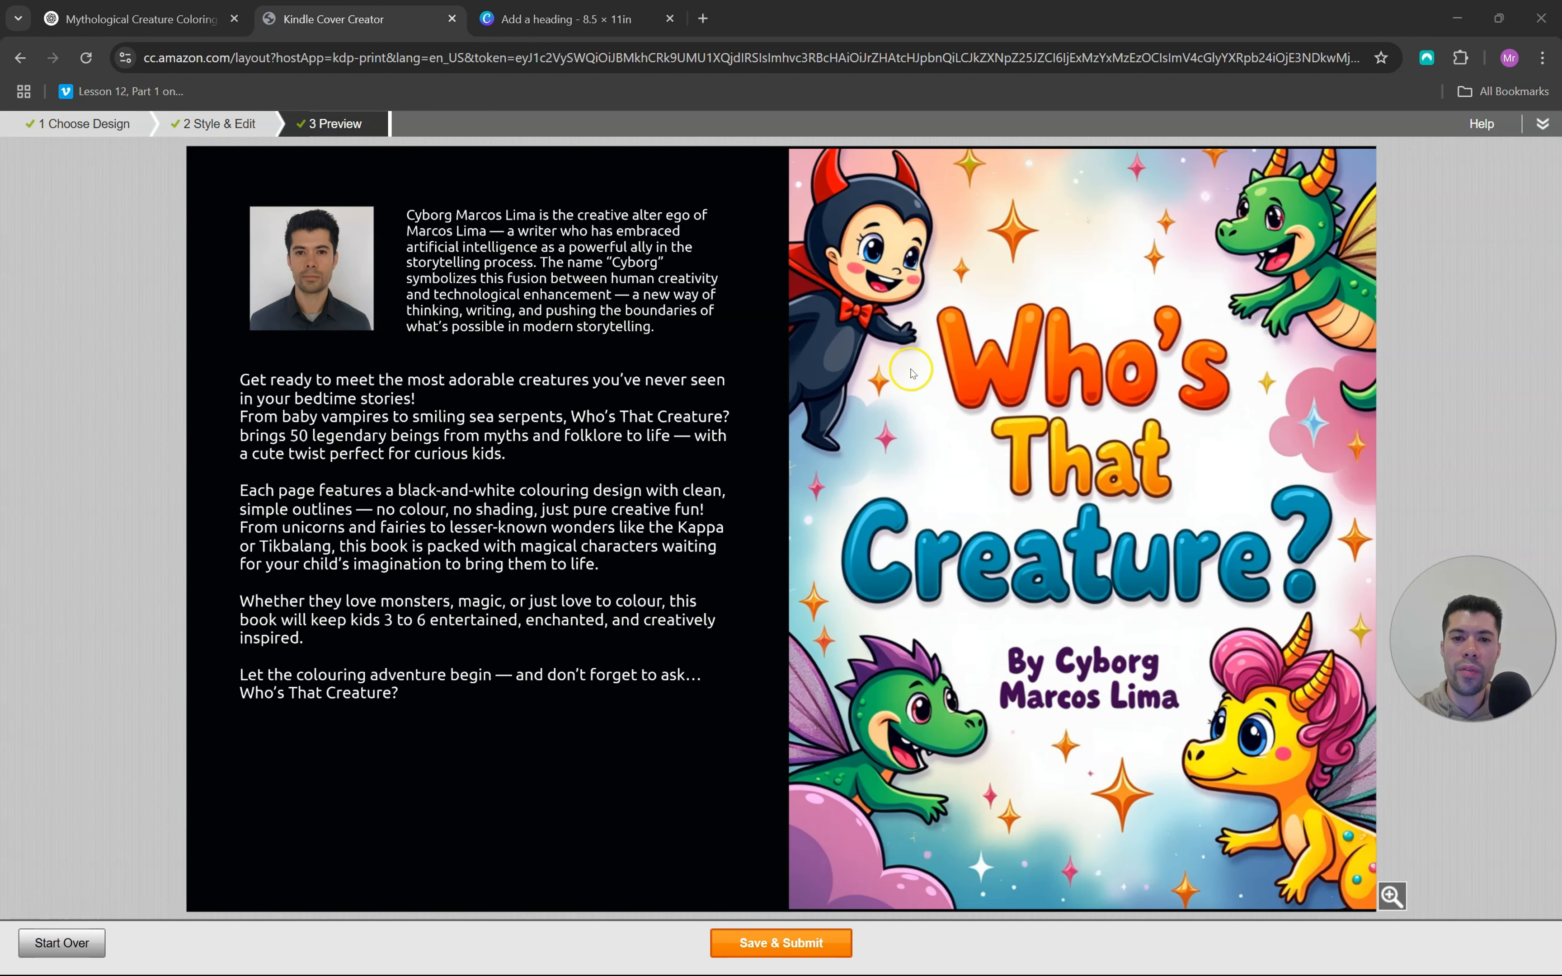
click(773, 944)
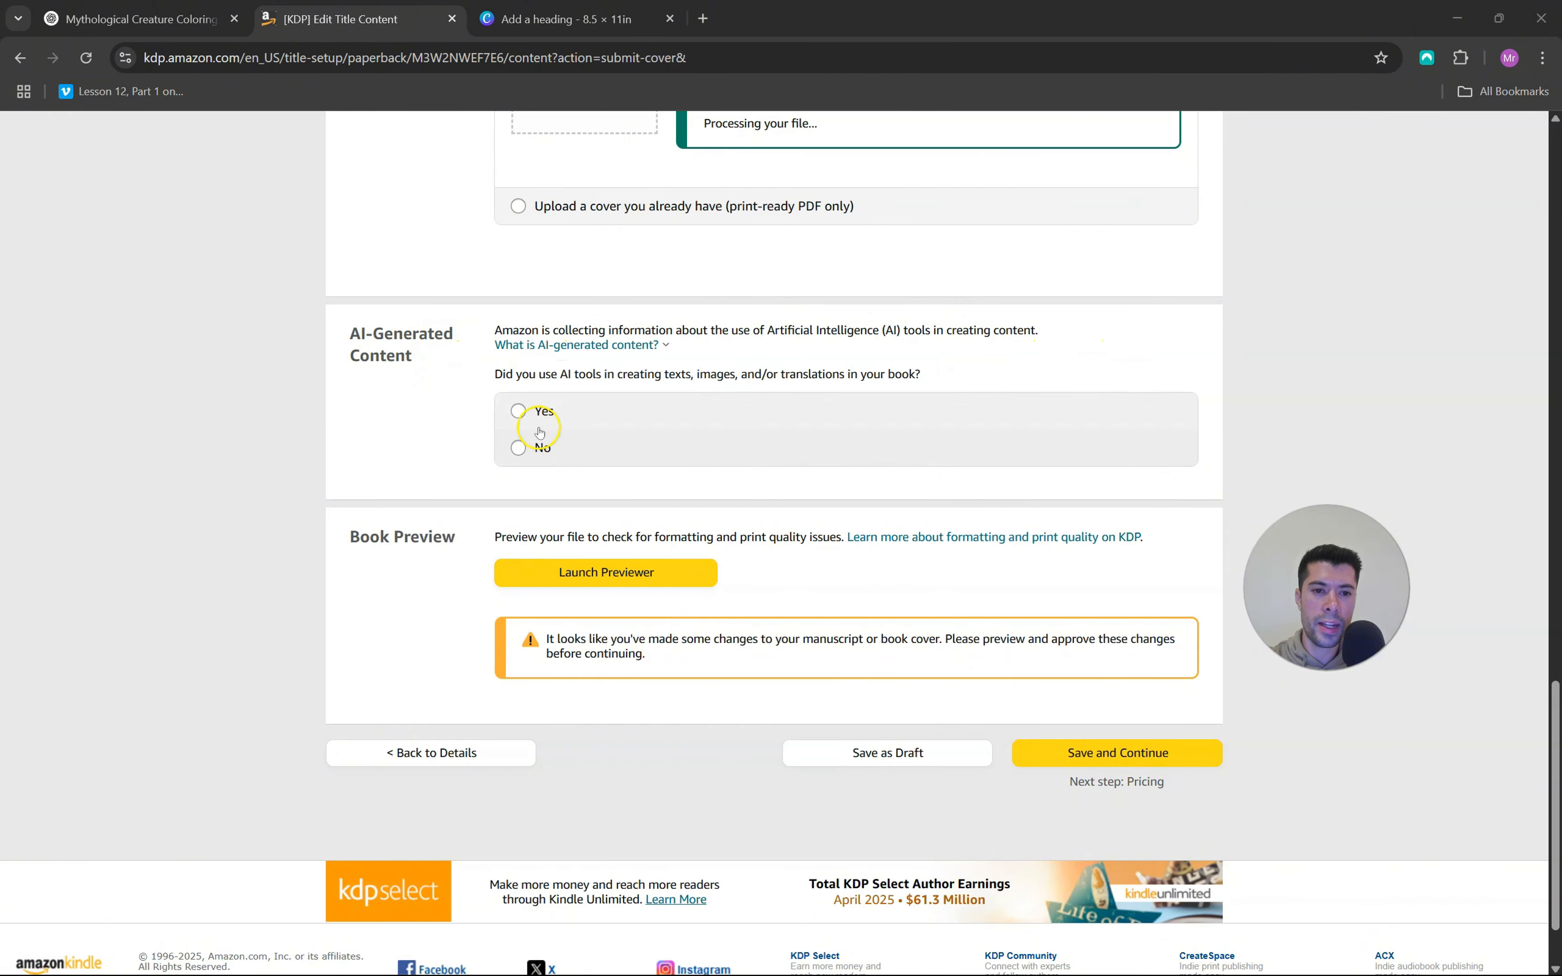
Declare AI tool use, setting images to many AI-generated with minimal or no editing, made with Microsoft Copilot and Shakker.ai
click(518, 411)
click(697, 499)
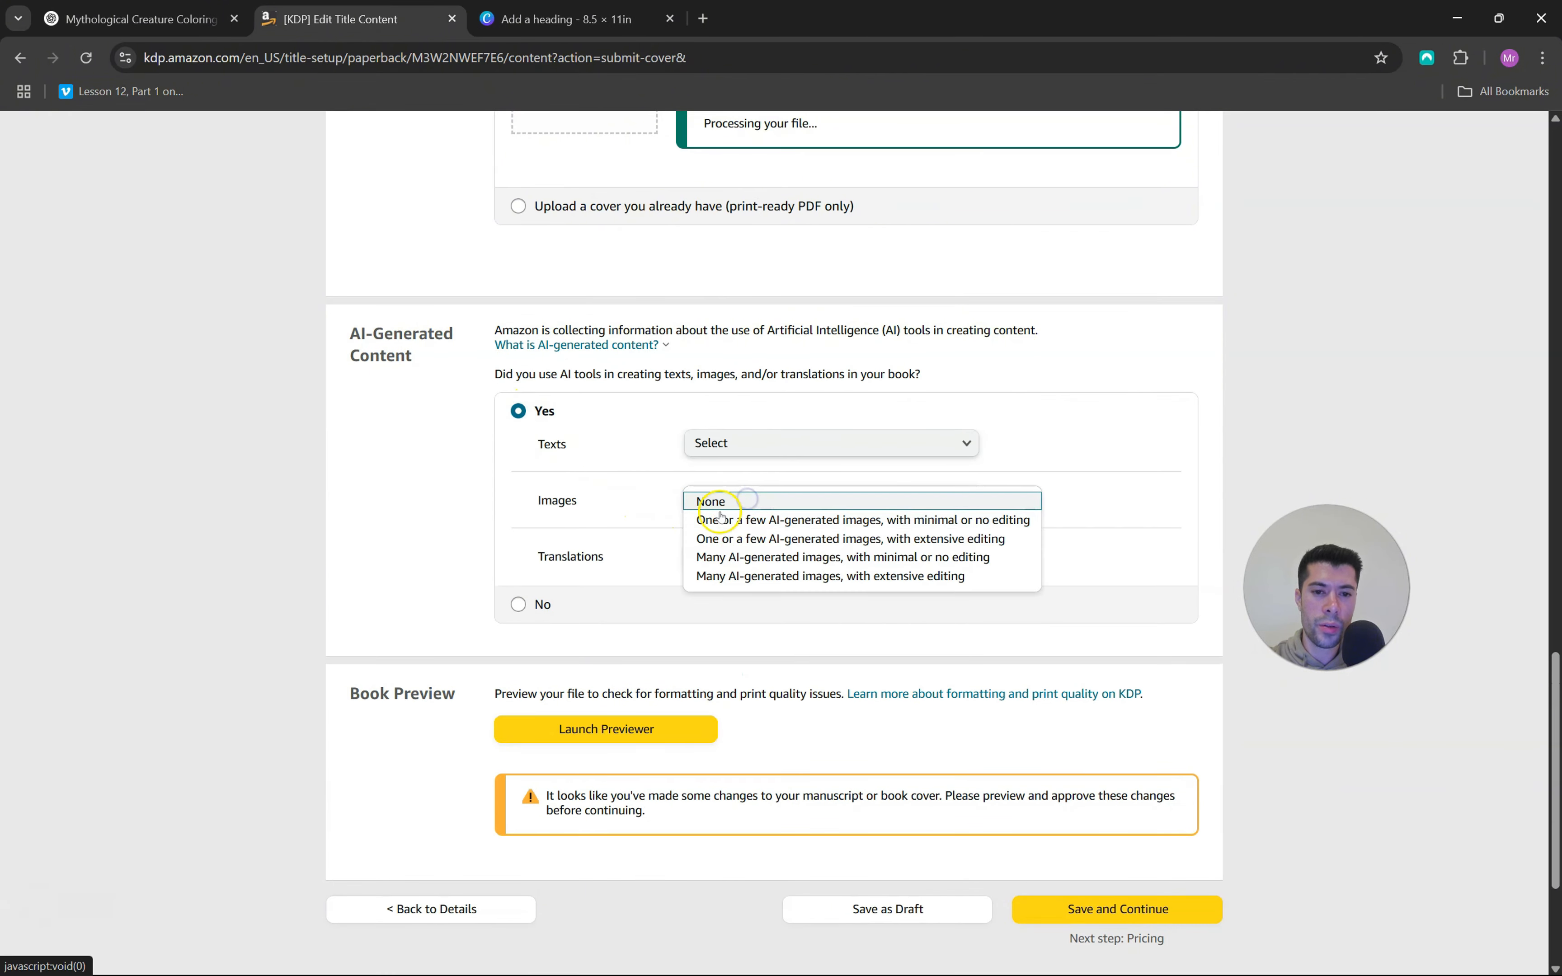
click(733, 557)
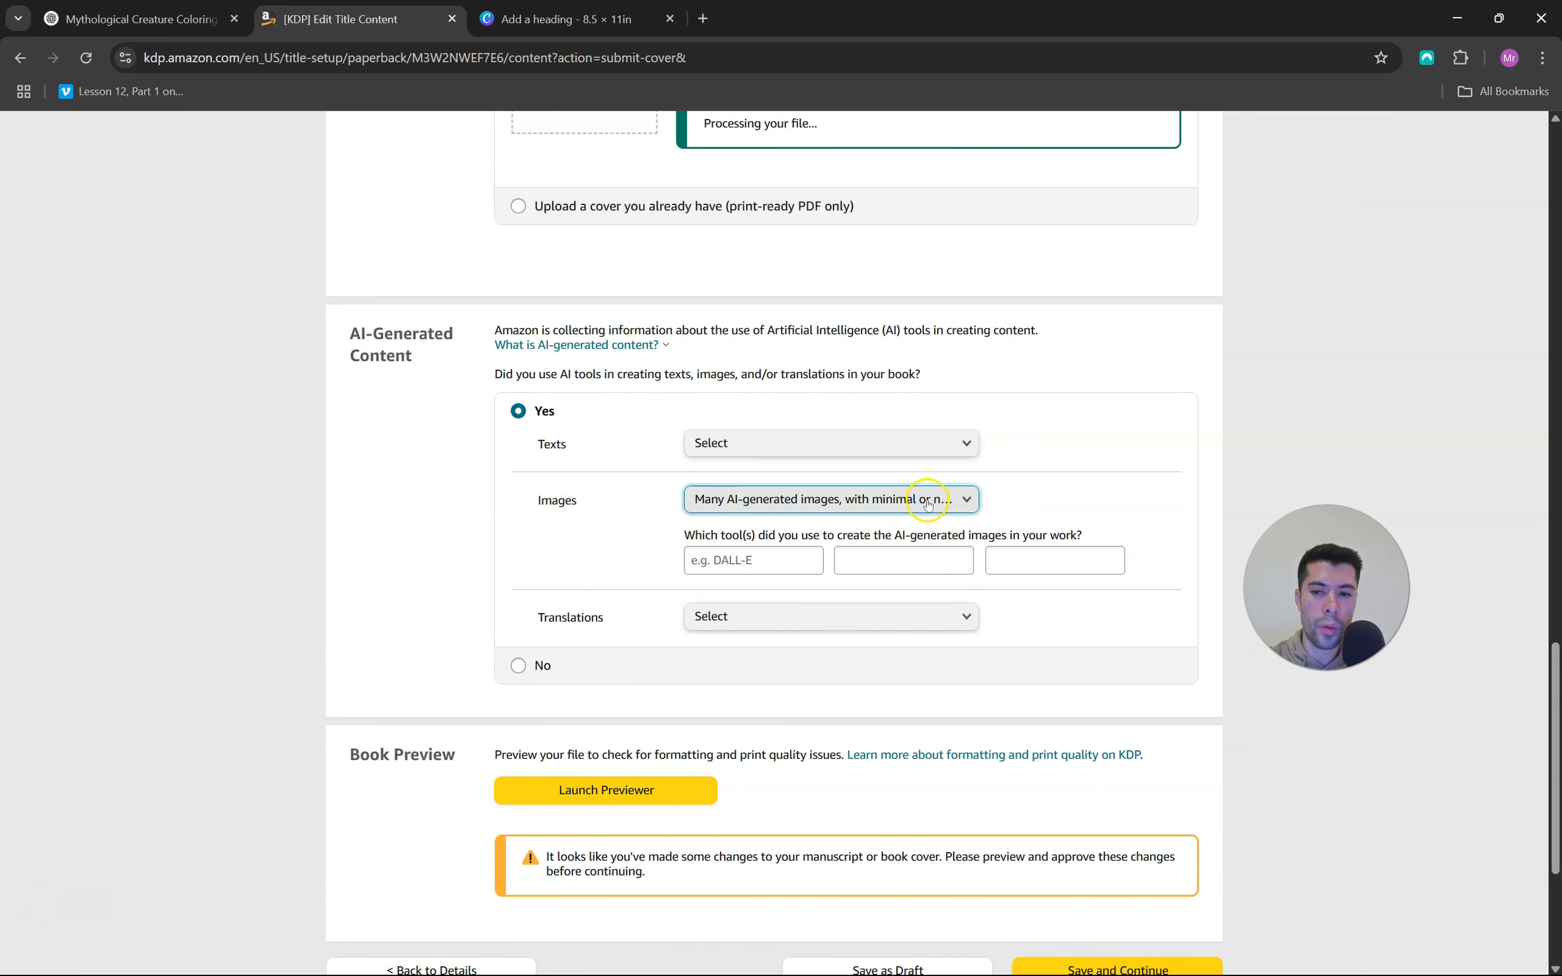
click(749, 561)
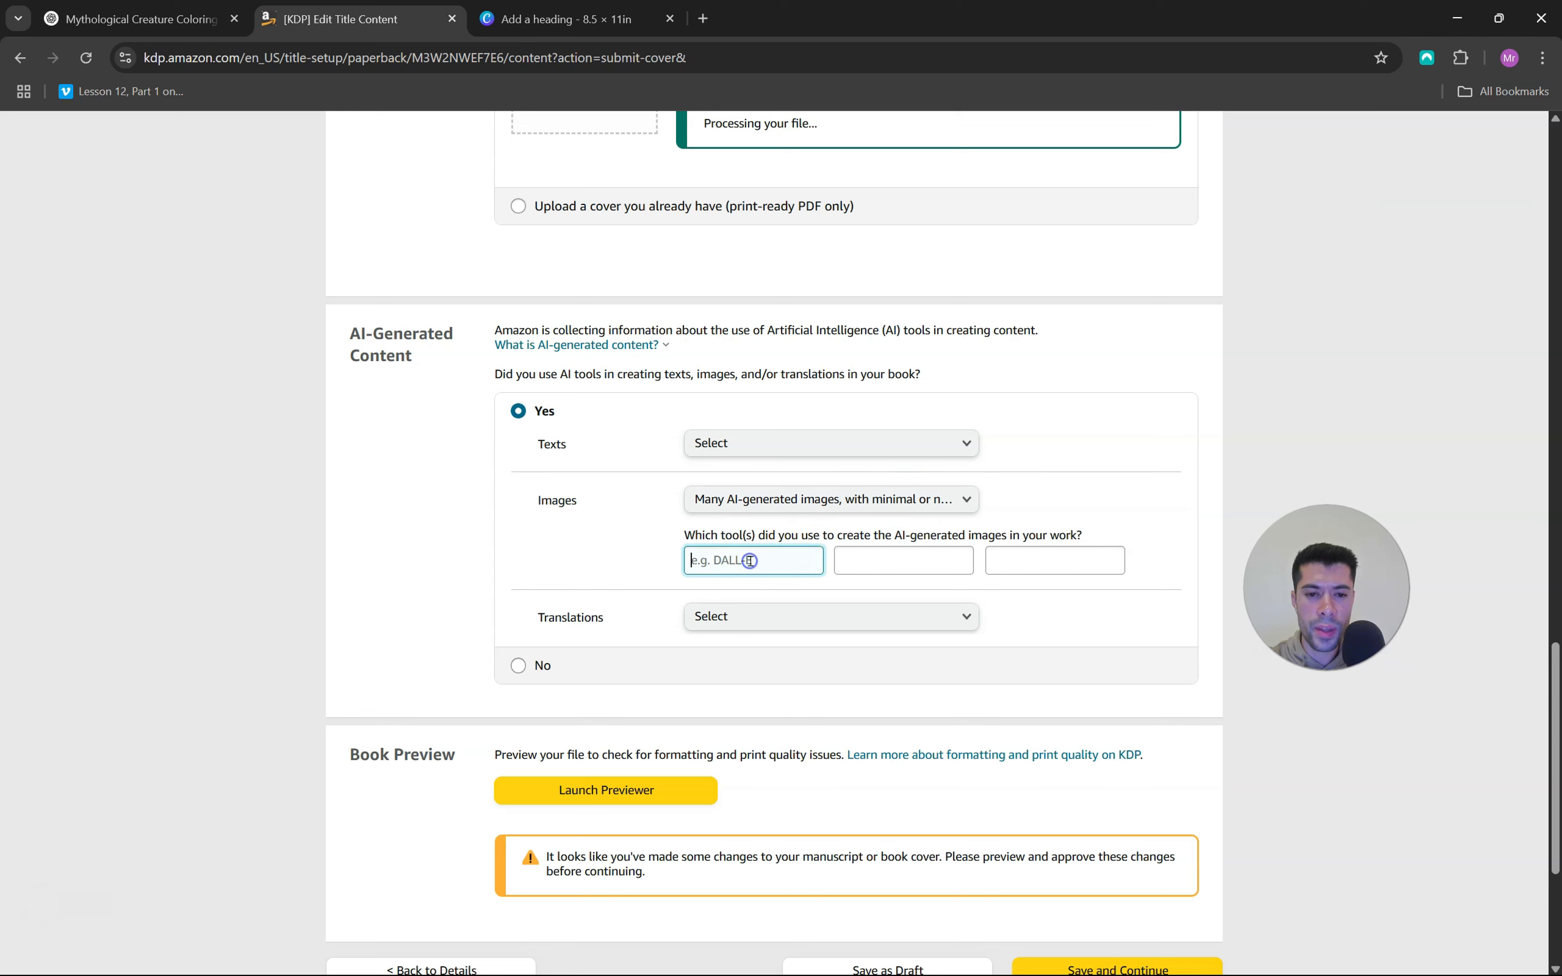
Declare the texts as entire work with minimal or no editing, made with ChatGPT, and set translations to None
click(856, 446)
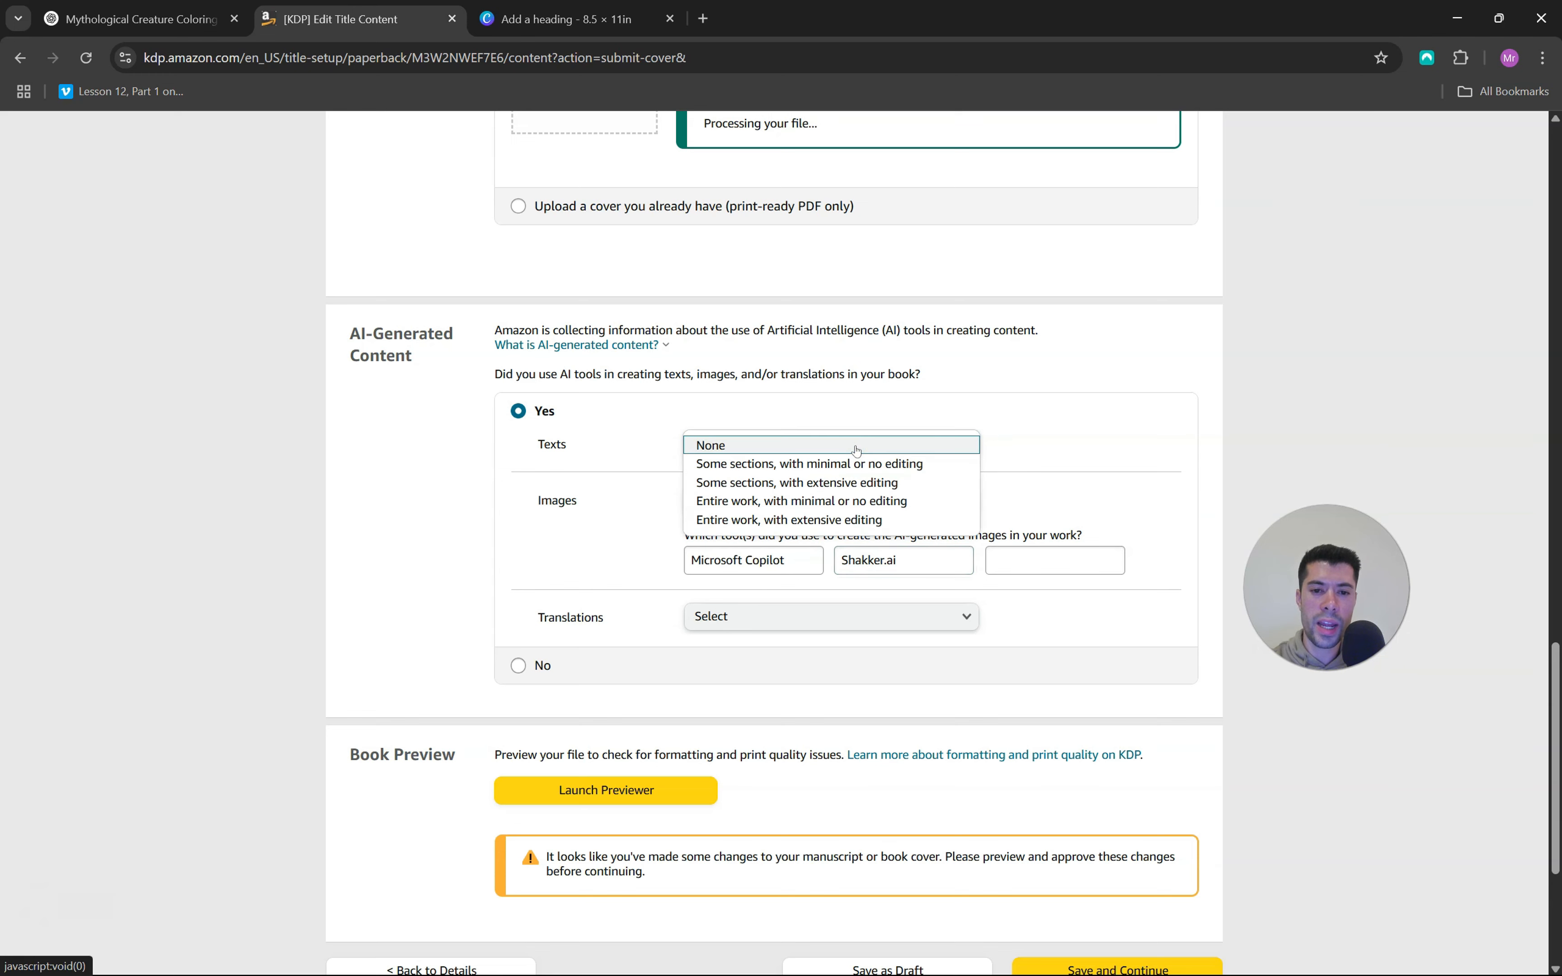
click(800, 502)
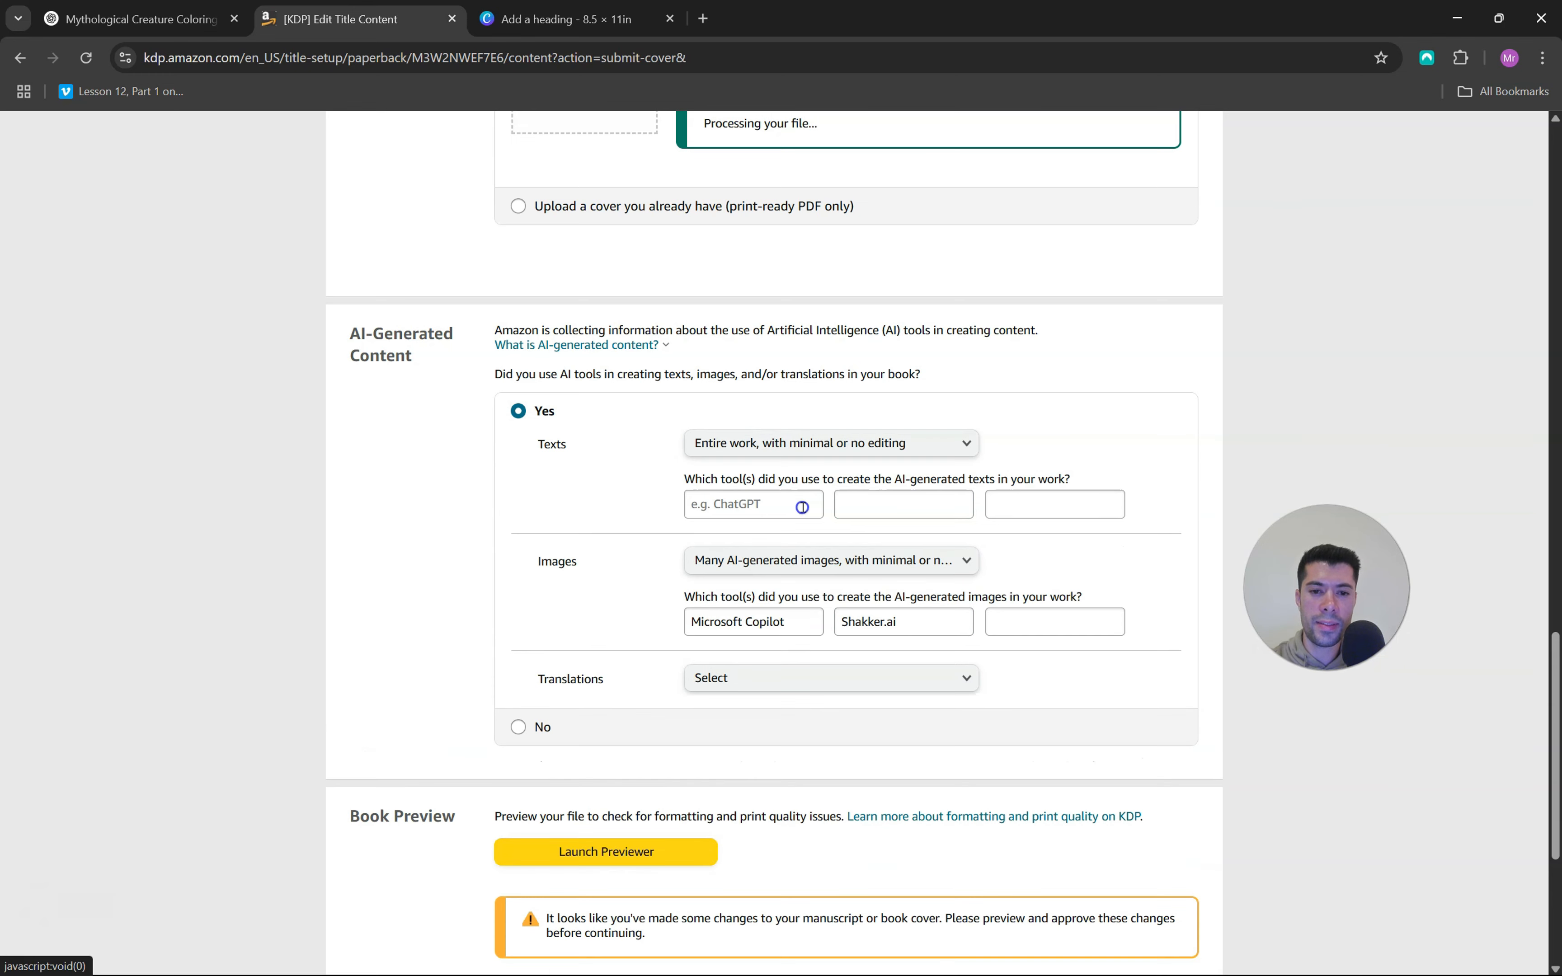
click(762, 505)
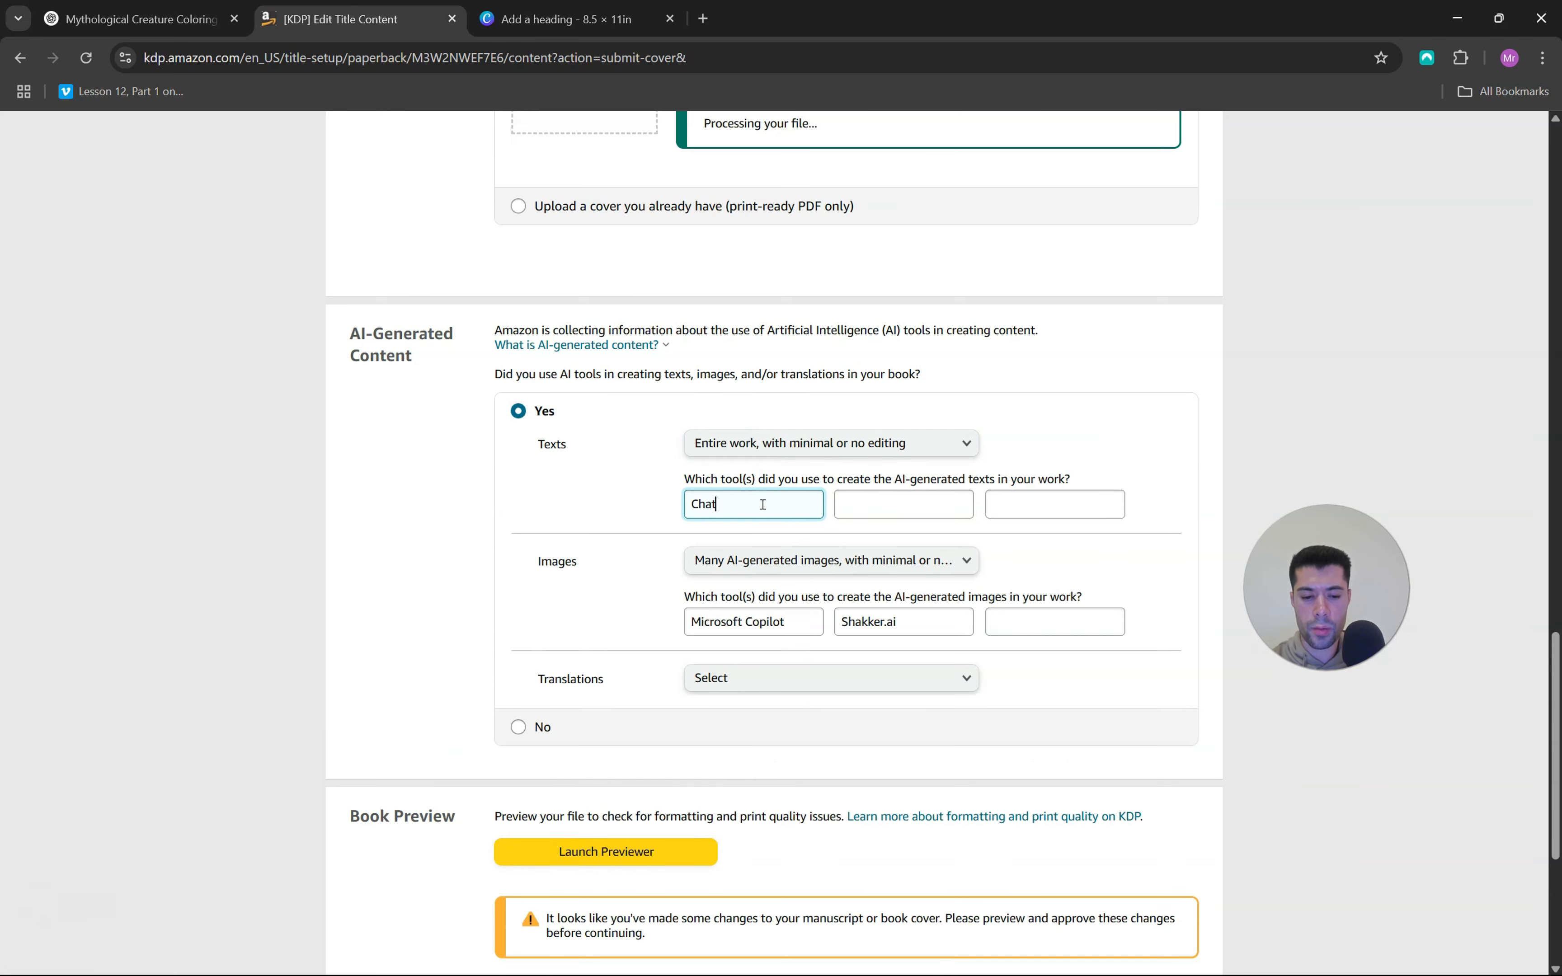
click(743, 680)
click(742, 680)
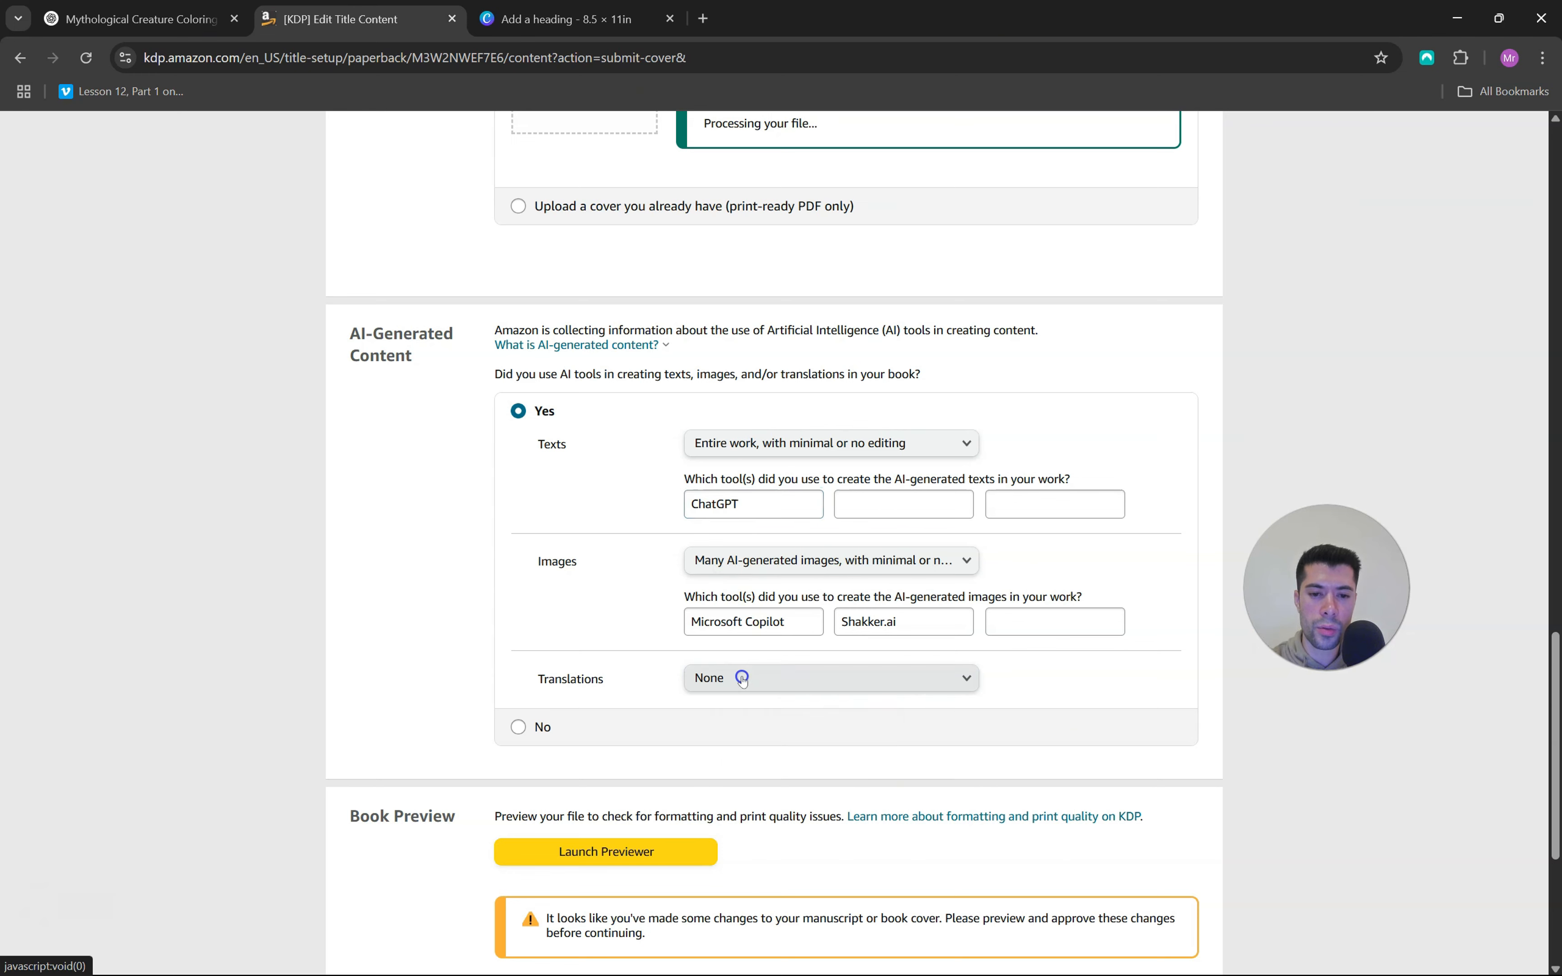
Check the manuscript and cover uploads, launch the print previewer and approve the book
scroll(625, 558, down, 1)
scroll(625, 558, up, 20)
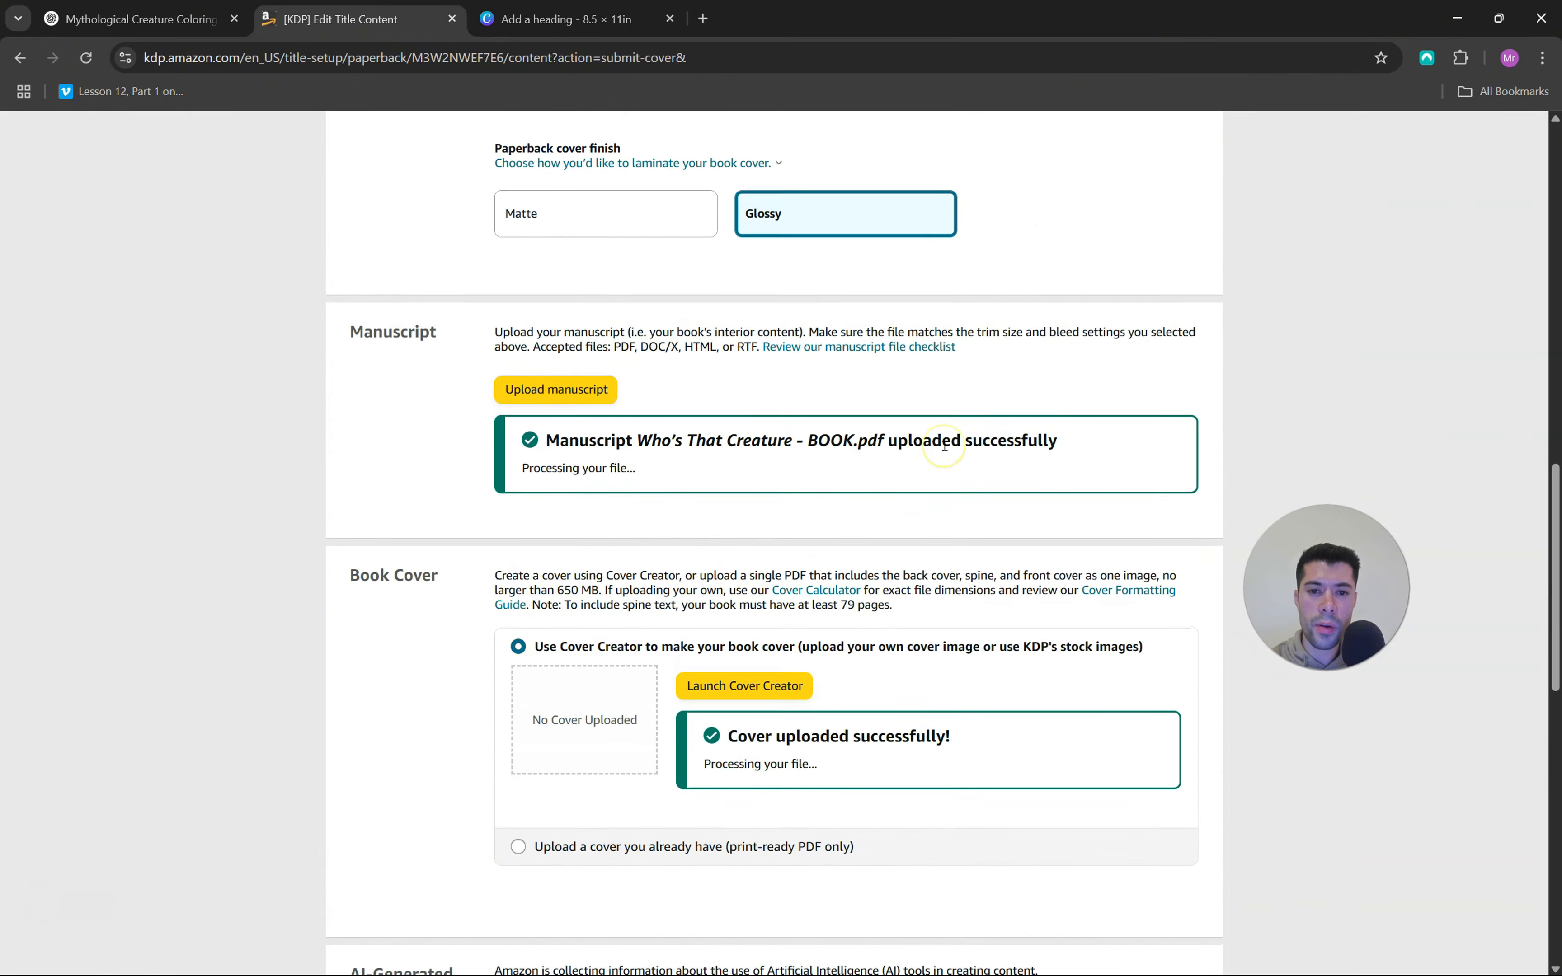
scroll(945, 446, down, 20)
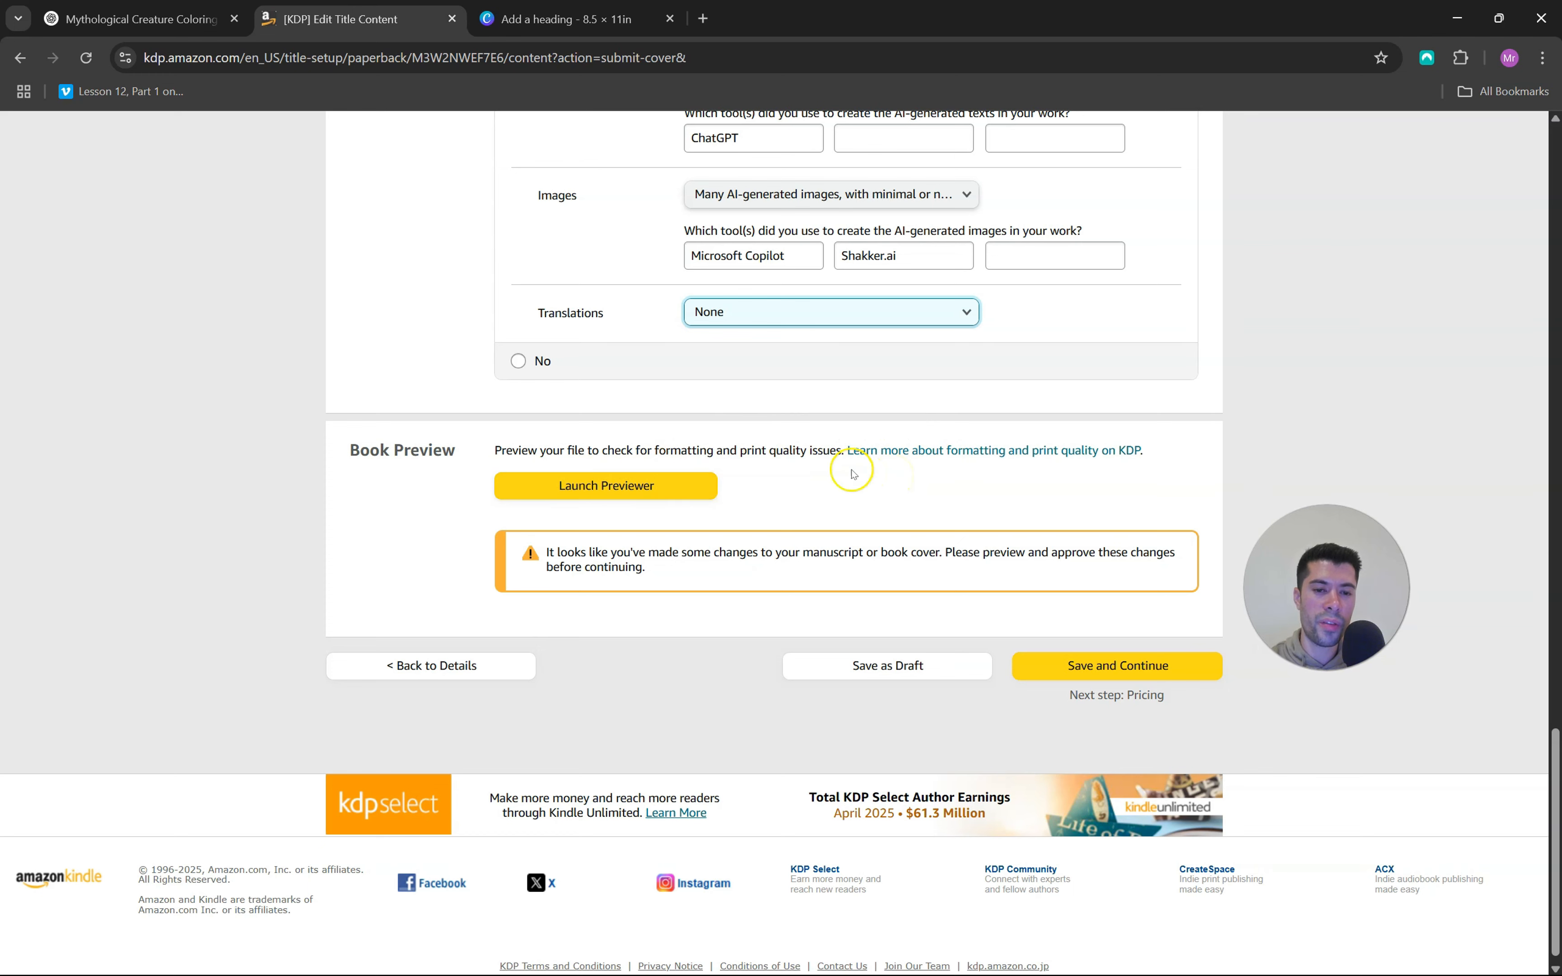
click(641, 488)
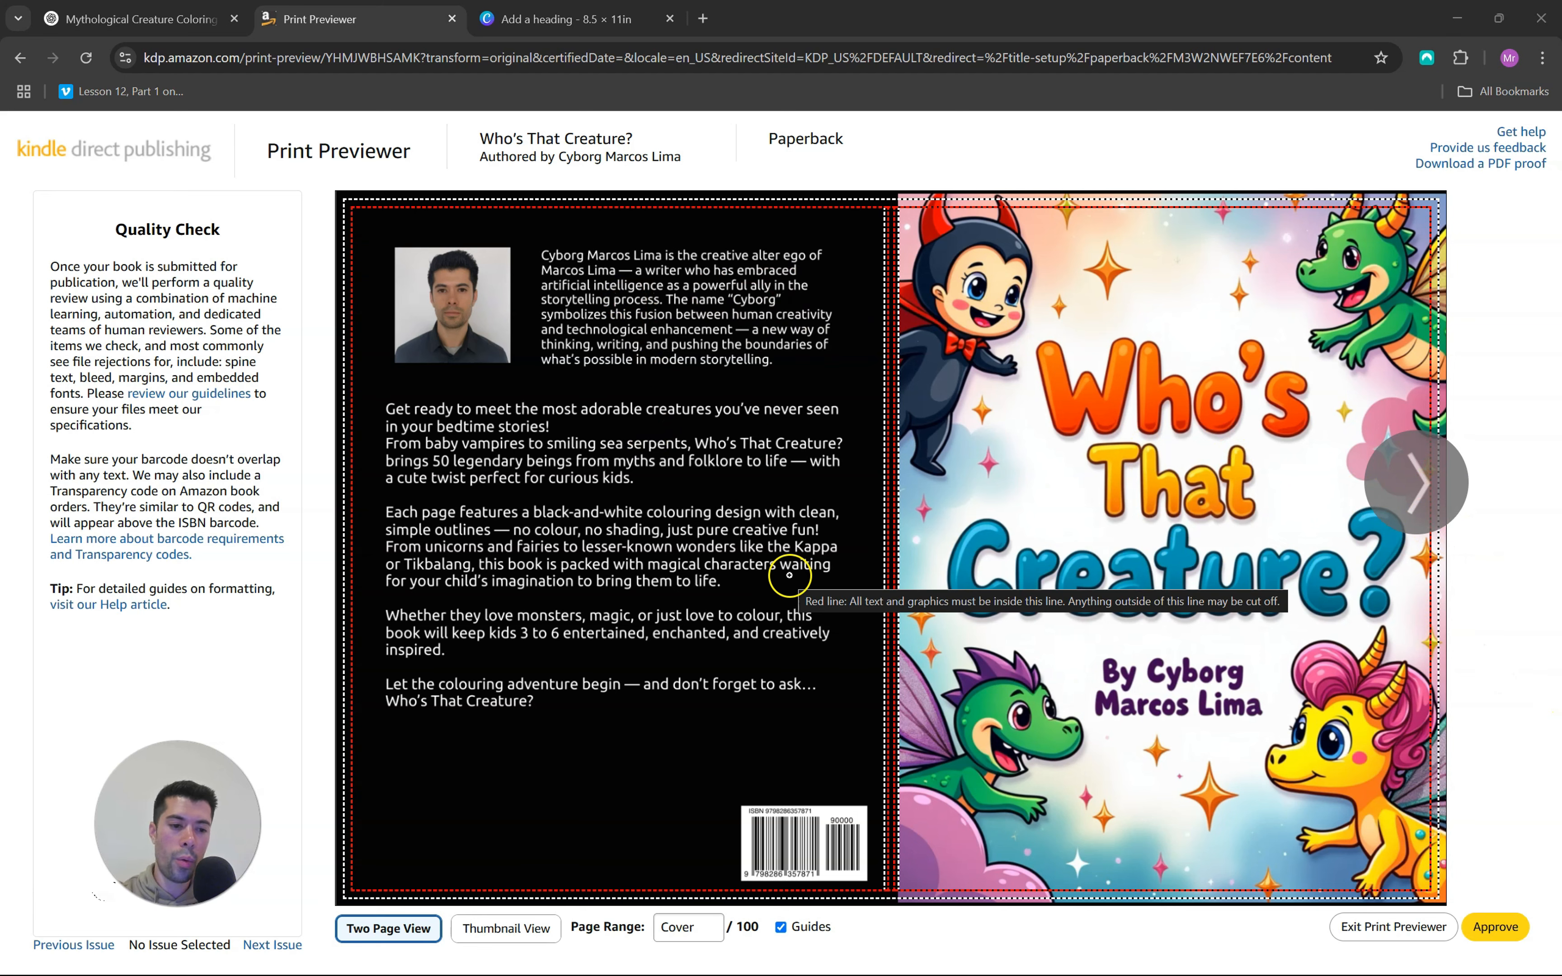
click(1496, 926)
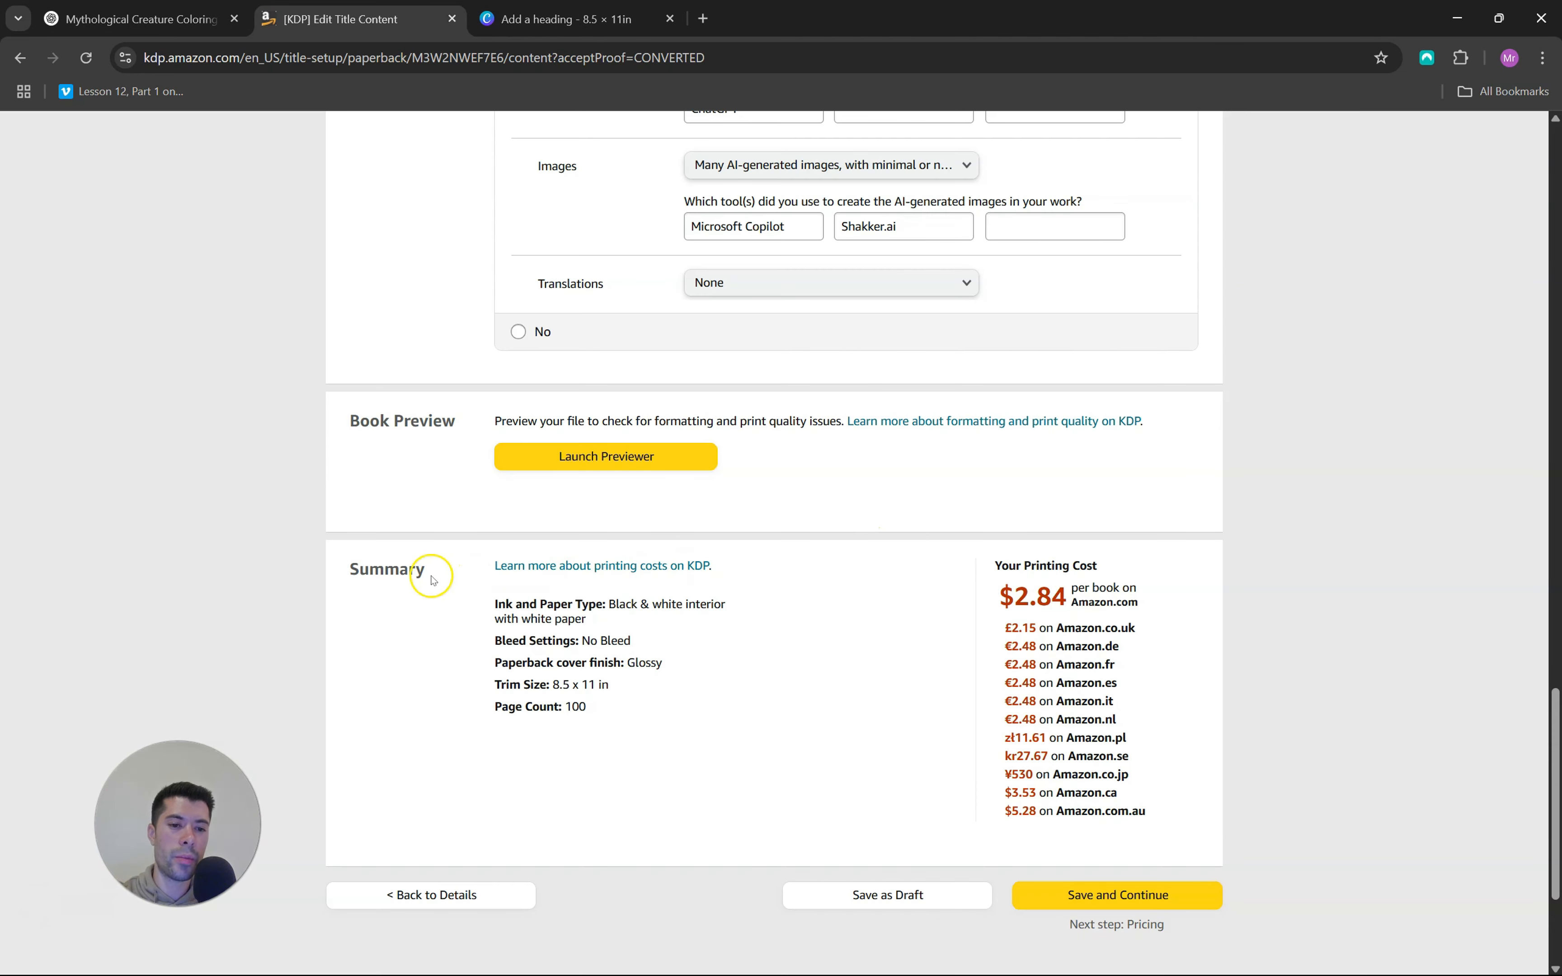
Check the printing cost per book, continue to the rights and pricing stage and open the Amazon.com list price for entry
drag(1018, 601, 1061, 603)
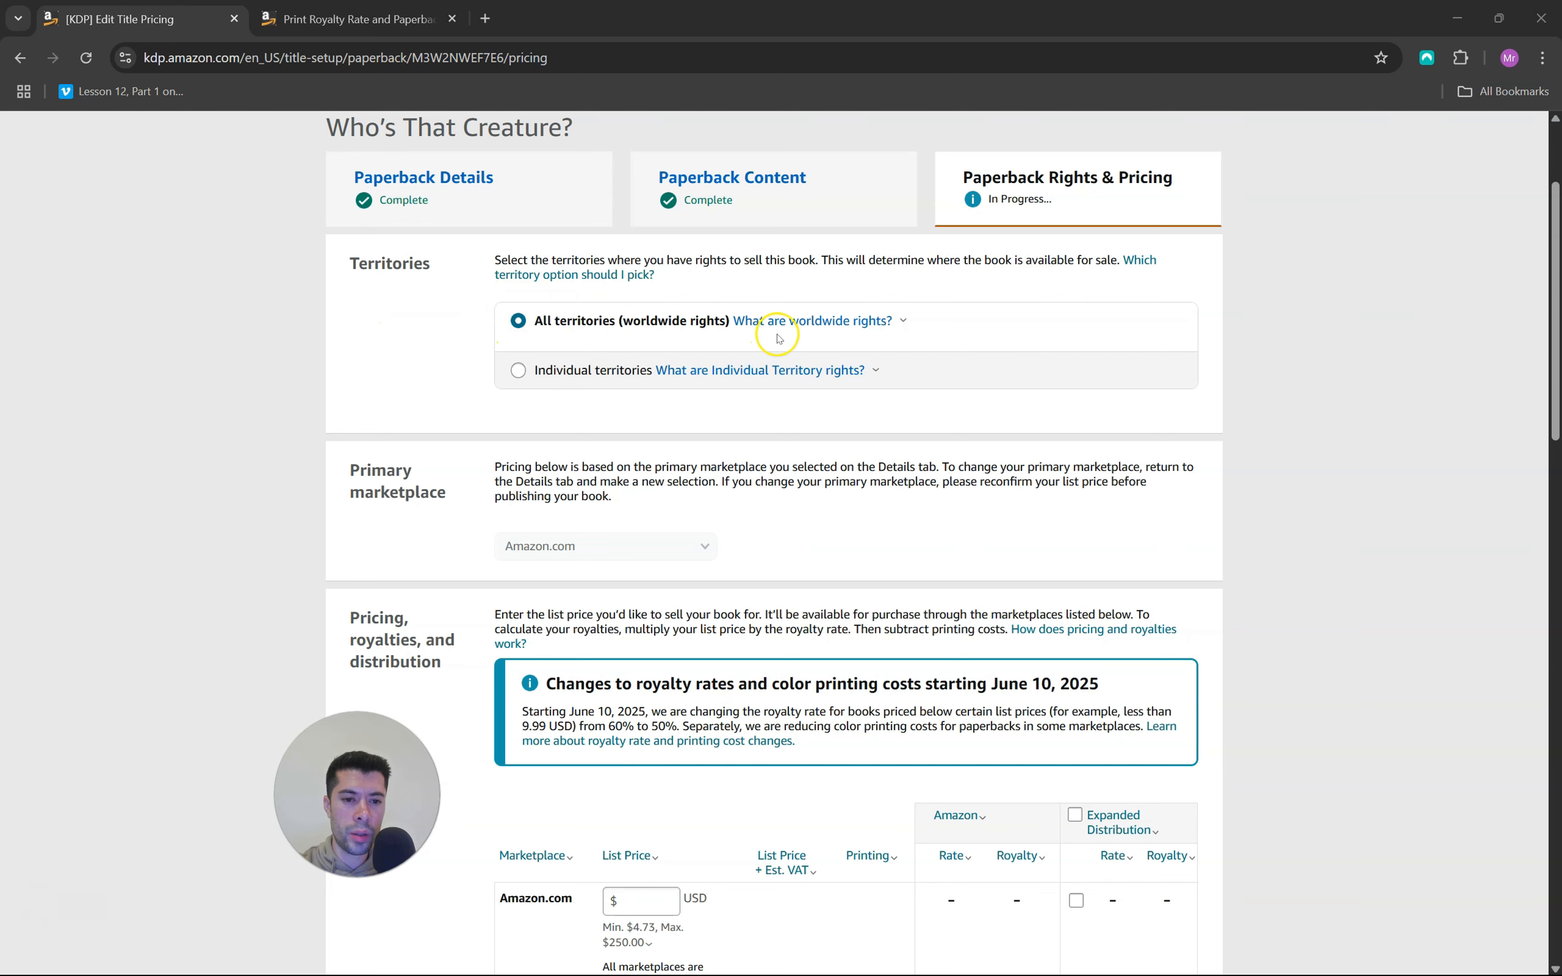
scroll(779, 339, down, 8)
click(639, 356)
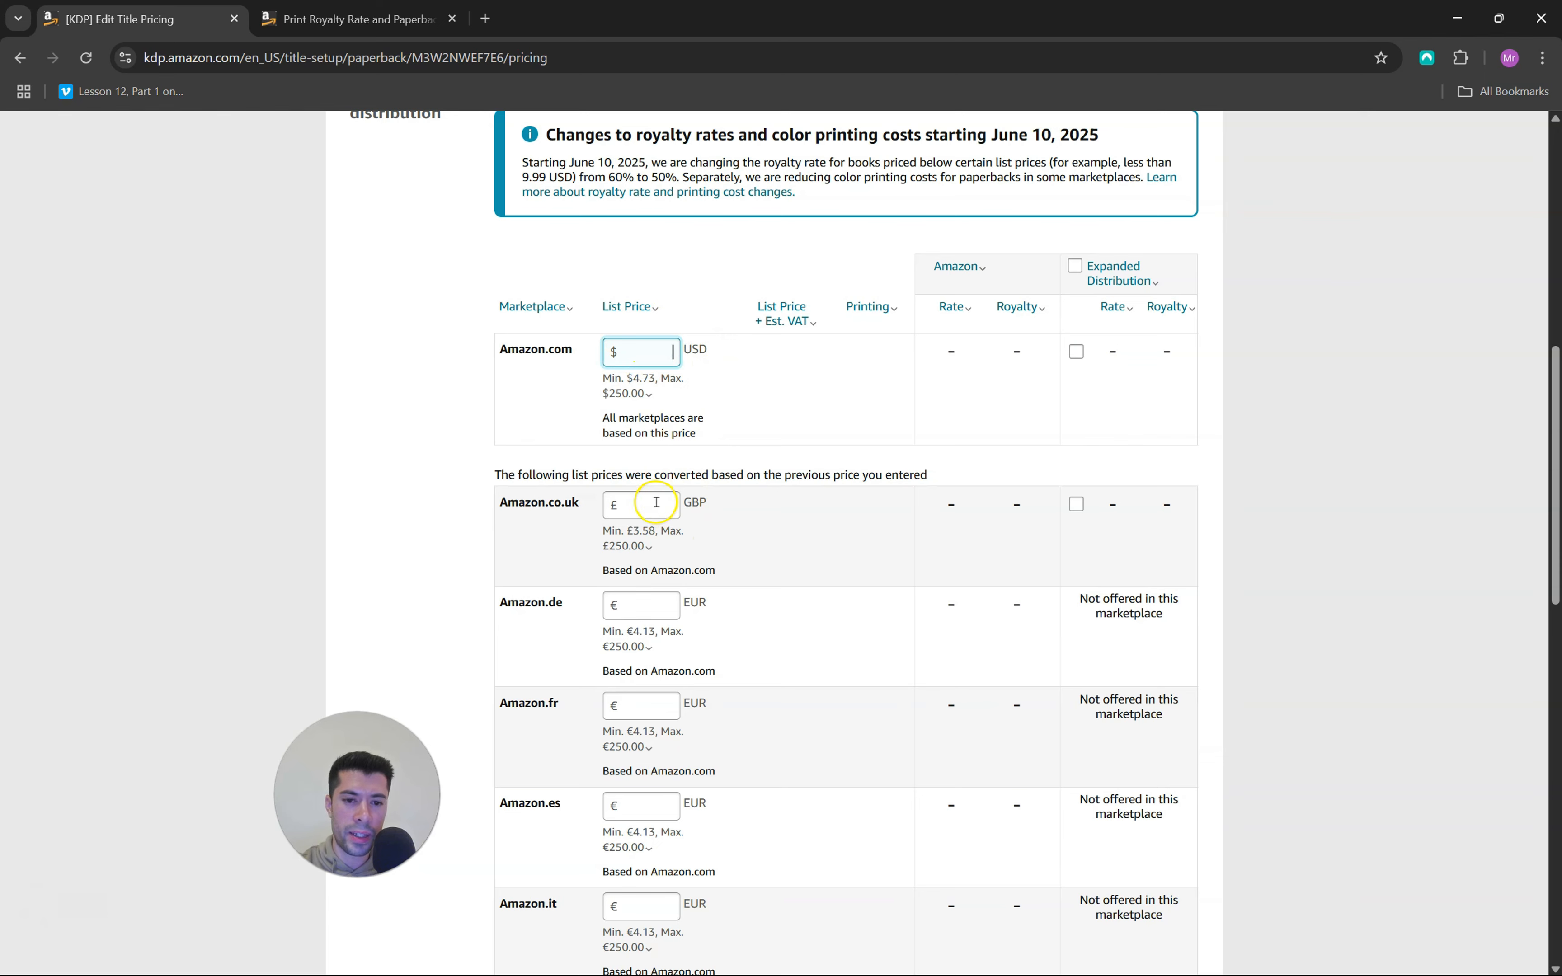
Read the notice about royalty rate and color printing cost changes starting June 10, 2025
scroll(809, 496, up, 1)
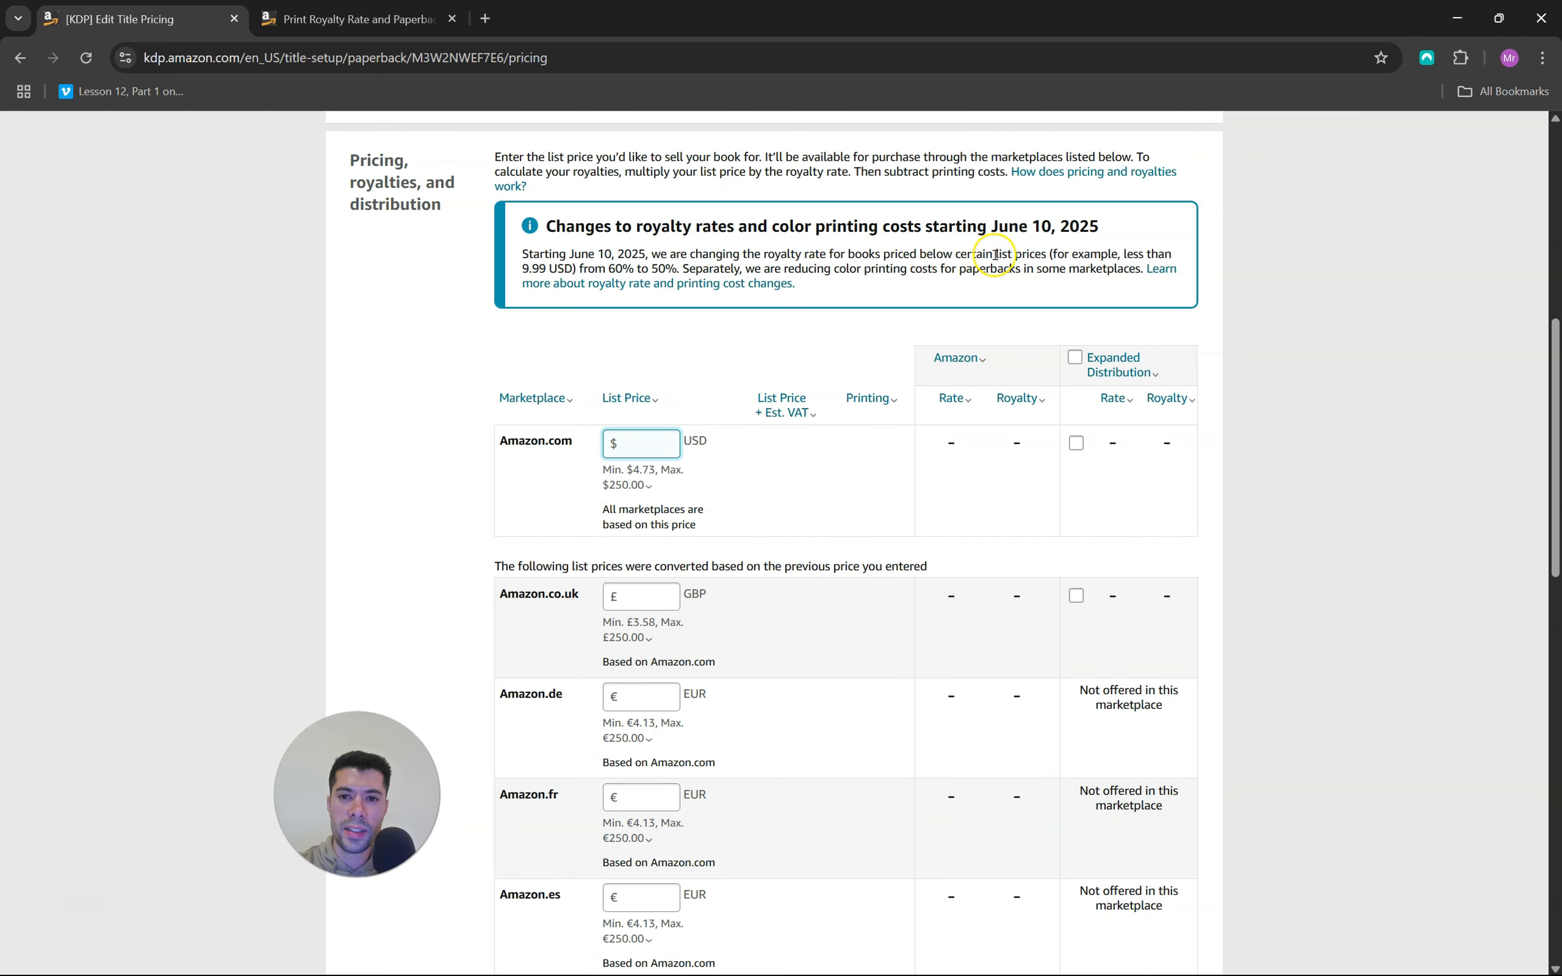
double_click(1041, 226)
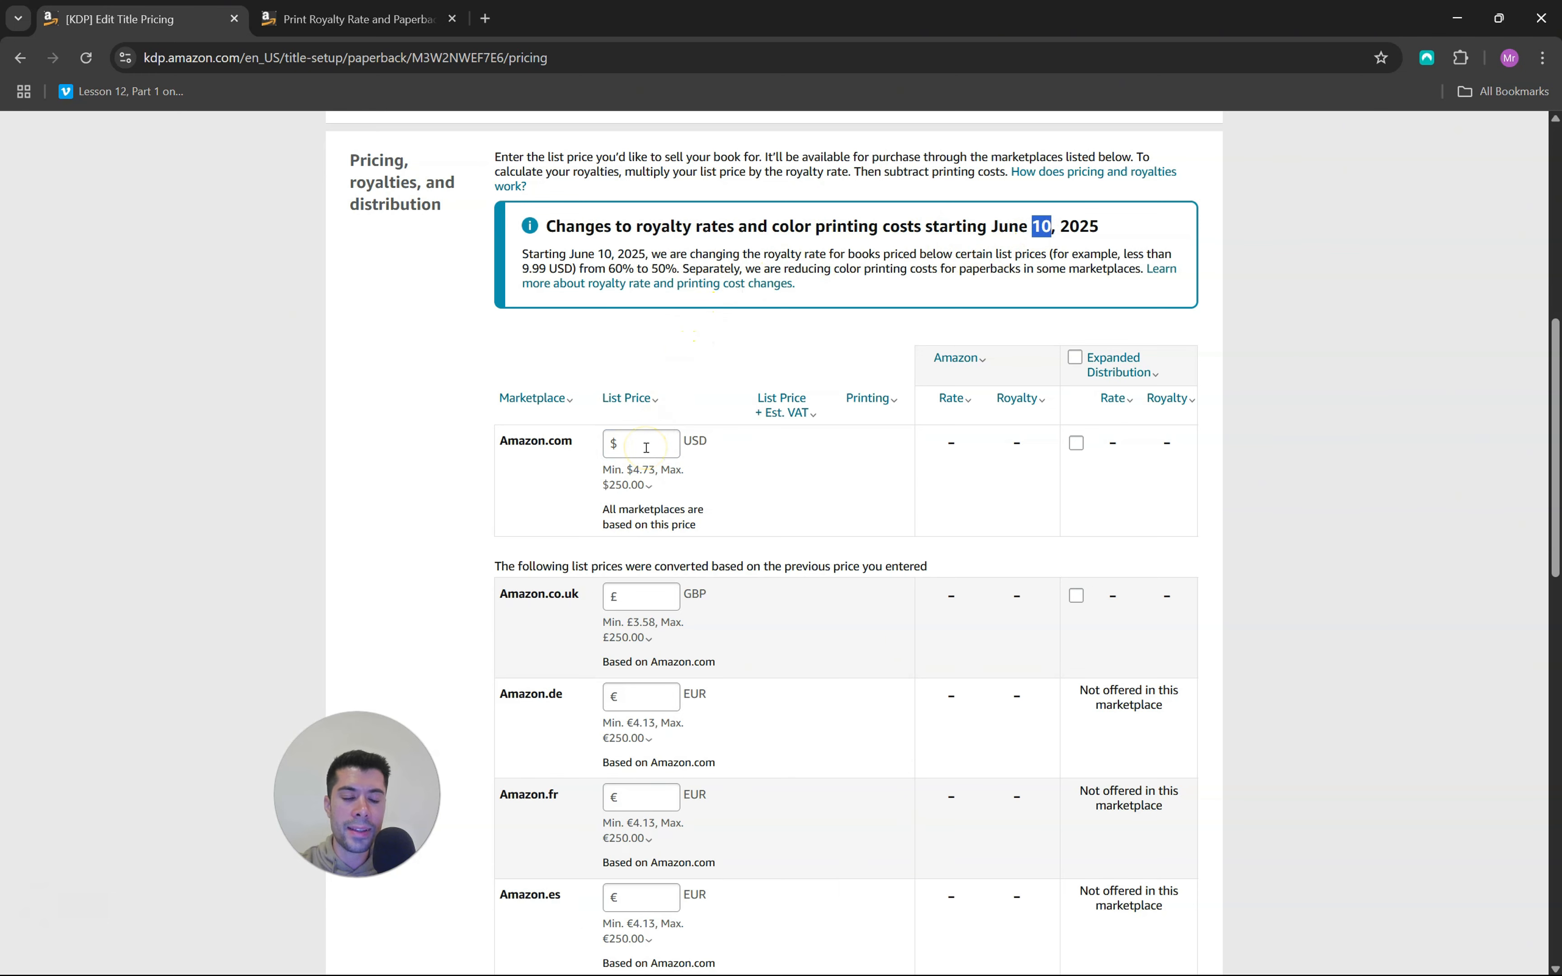
click(535, 262)
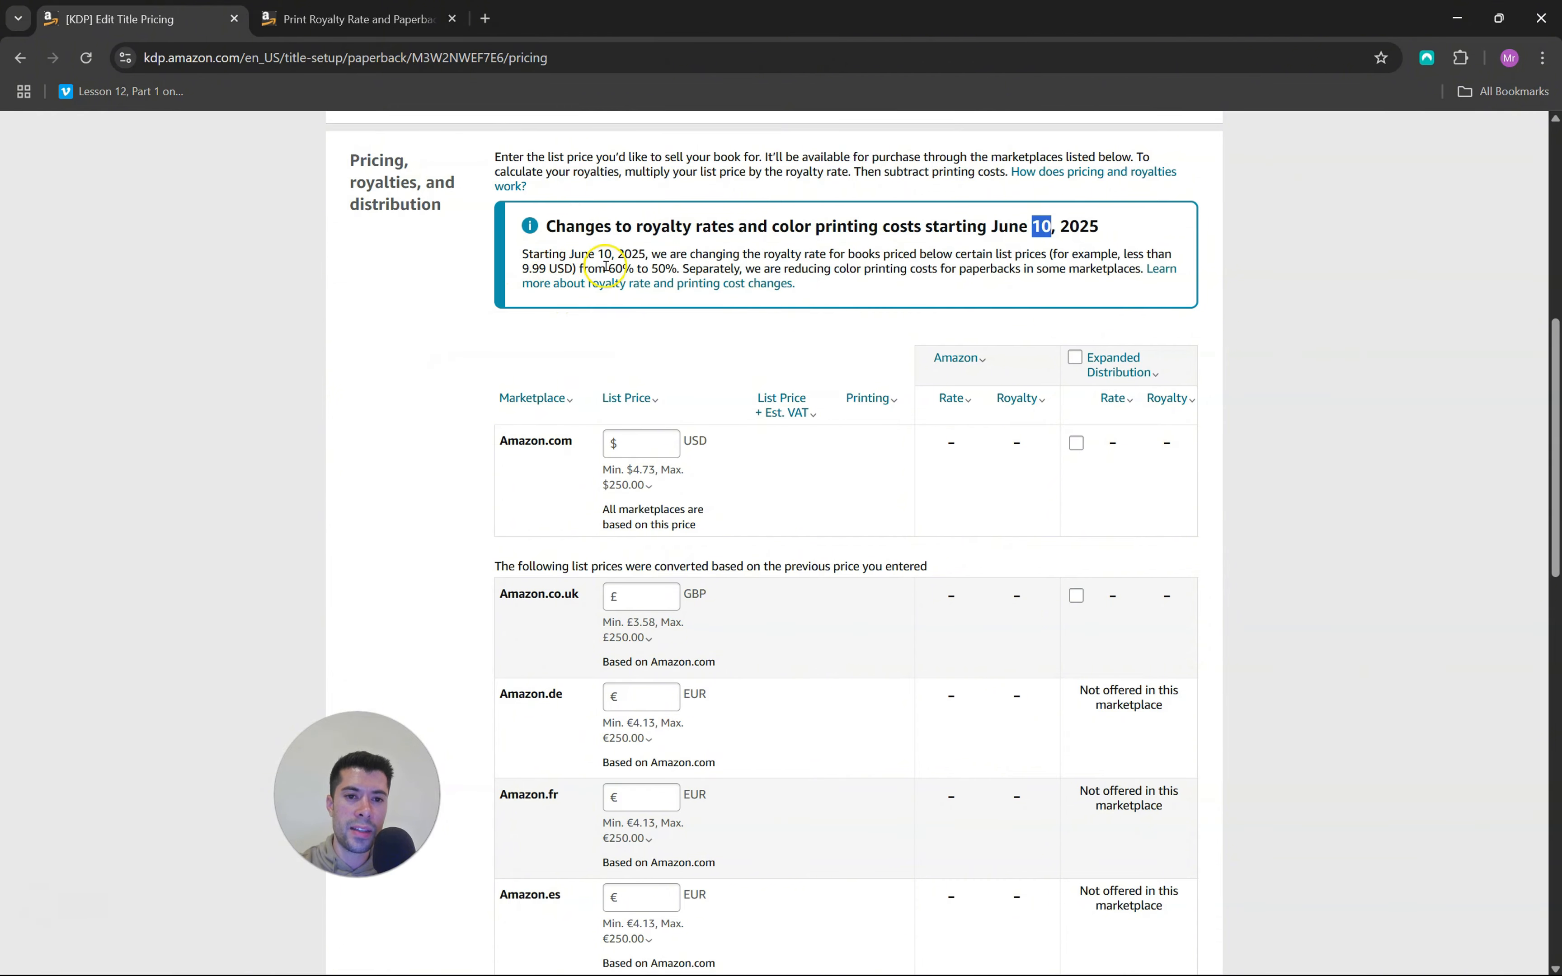
drag(611, 267, 615, 267)
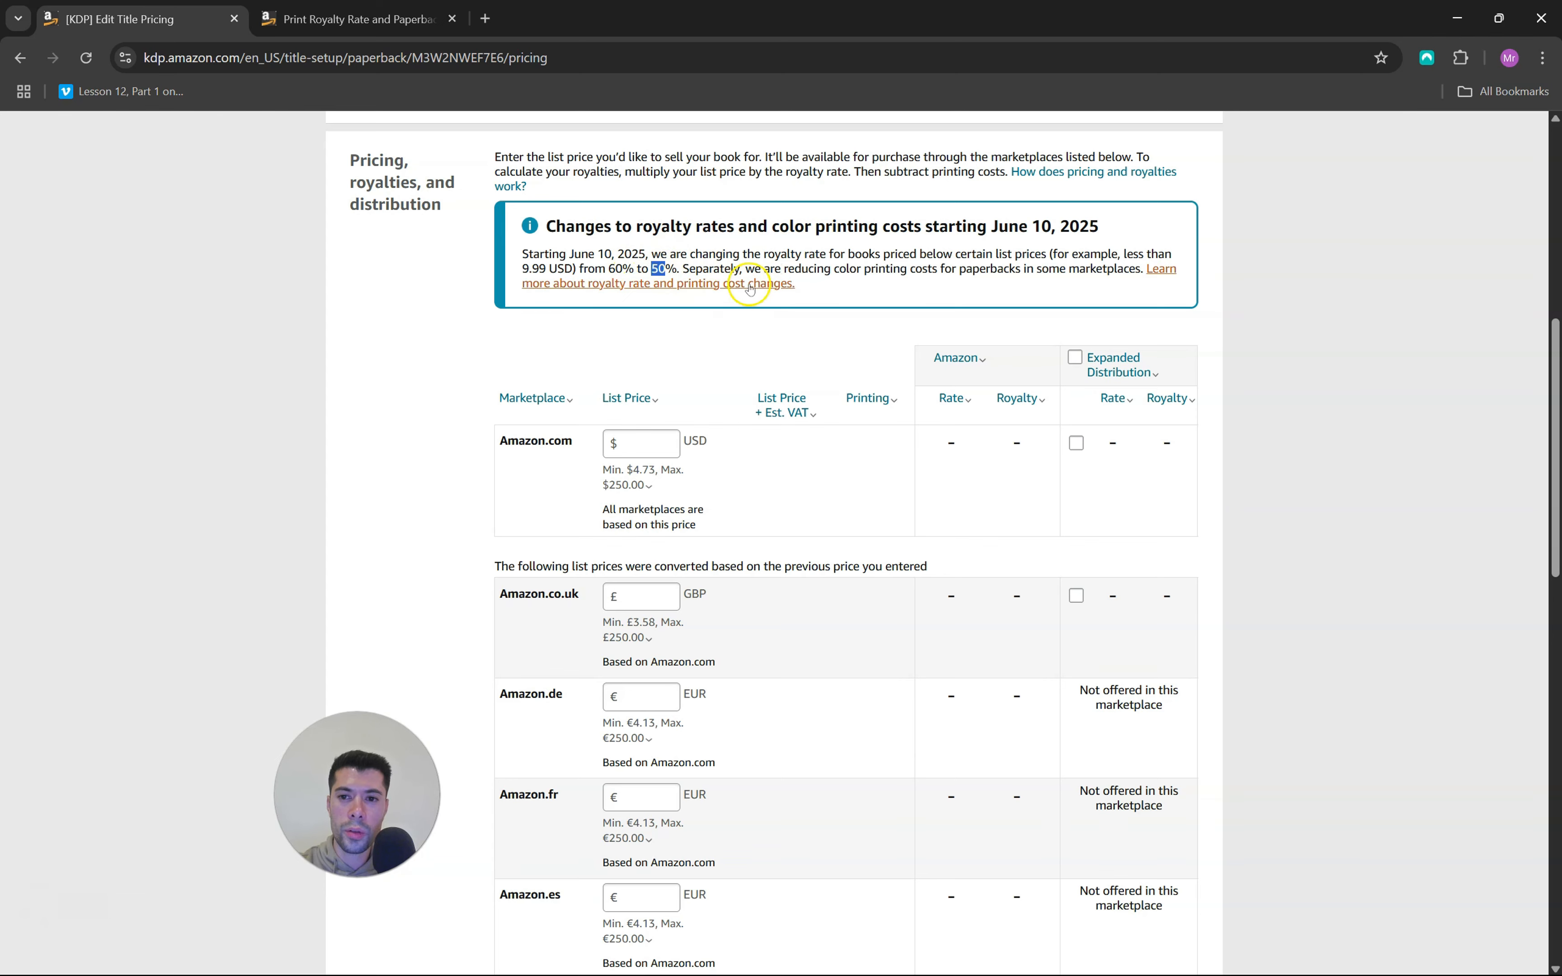
Check the royalty rate thresholds per marketplace, and set list prices of 9.99 USD on Amazon.com and 7.99 GBP on Amazon.co.uk
click(369, 19)
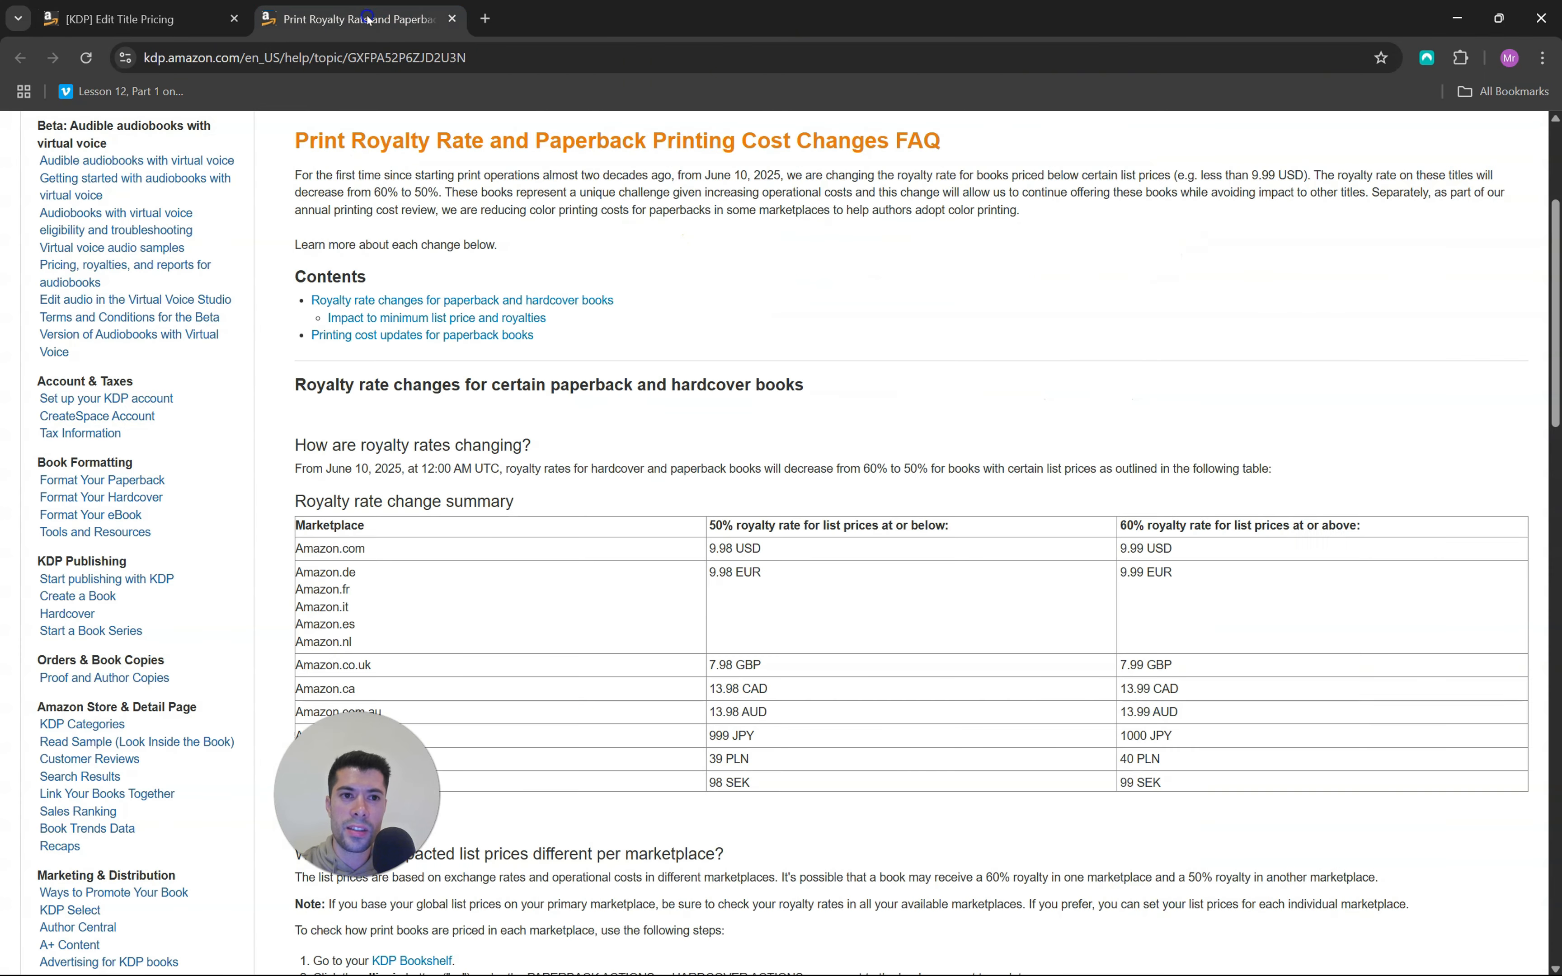
scroll(1141, 400, down, 1)
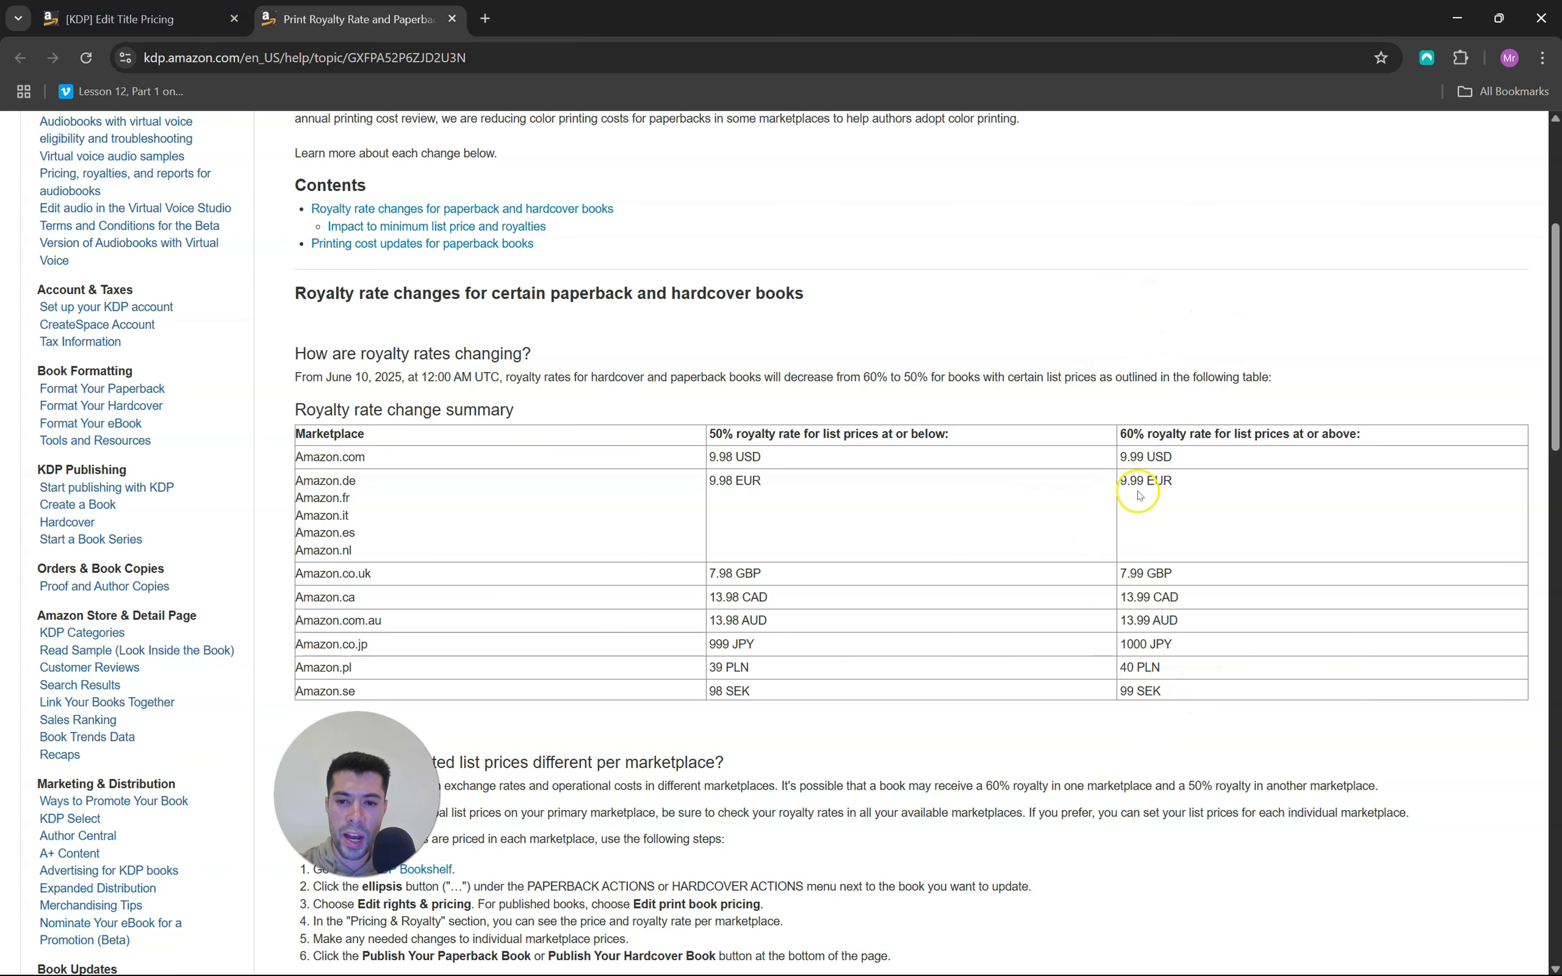
click(181, 19)
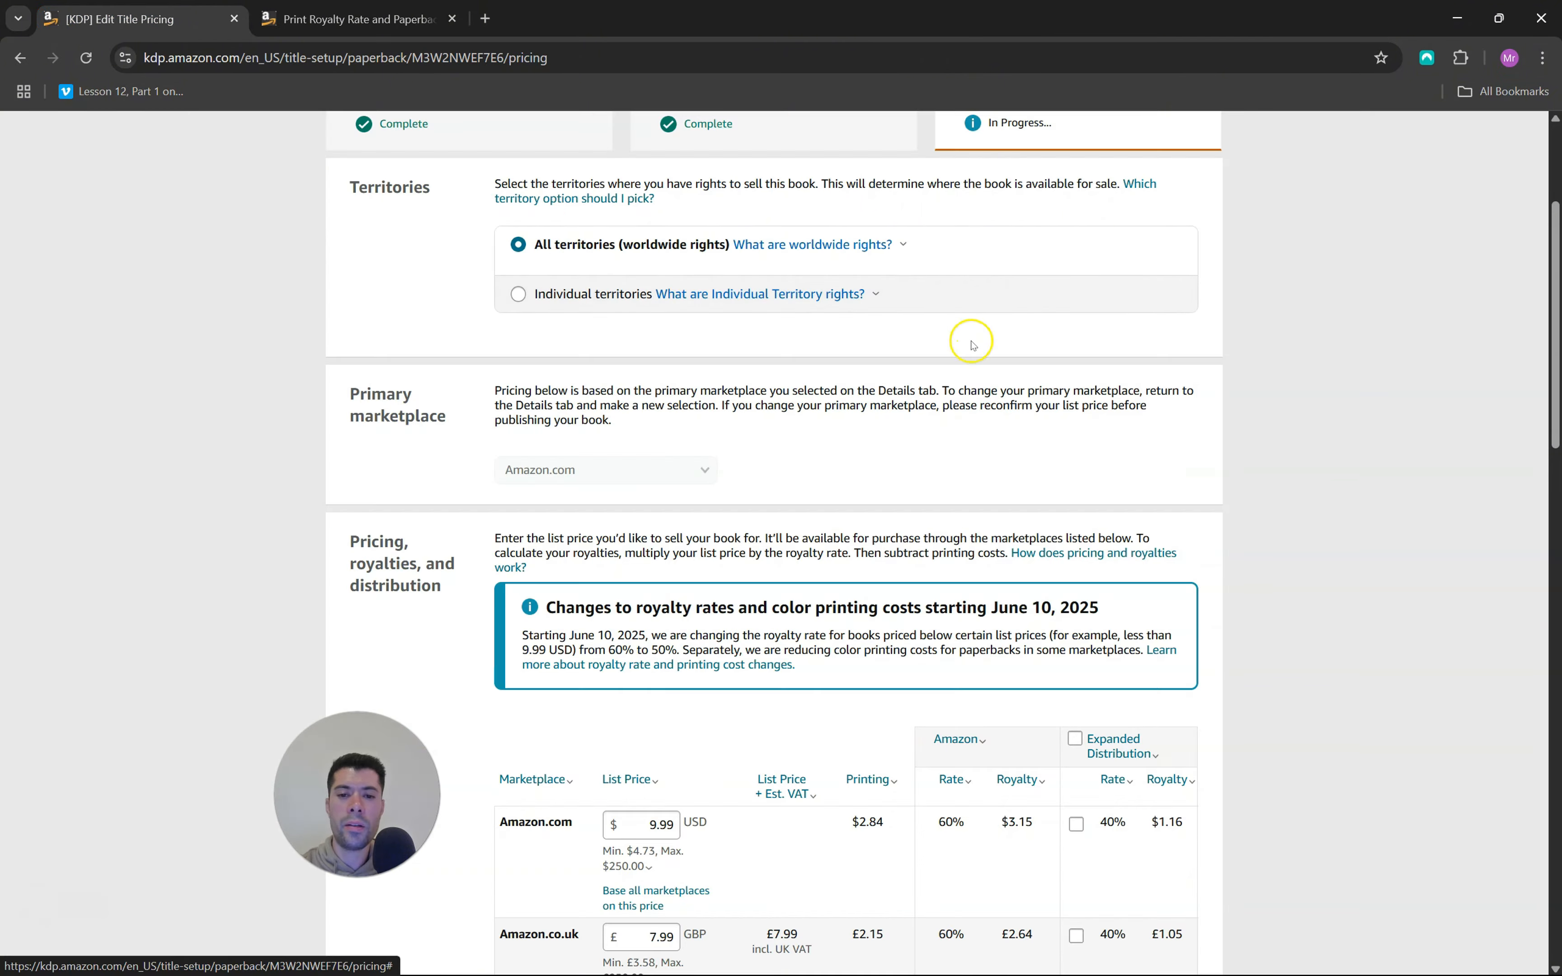
Review the list prices, printing costs and royalties across all marketplaces, along with the terms and the book proof option
scroll(973, 352, down, 3)
scroll(973, 352, down, 3)
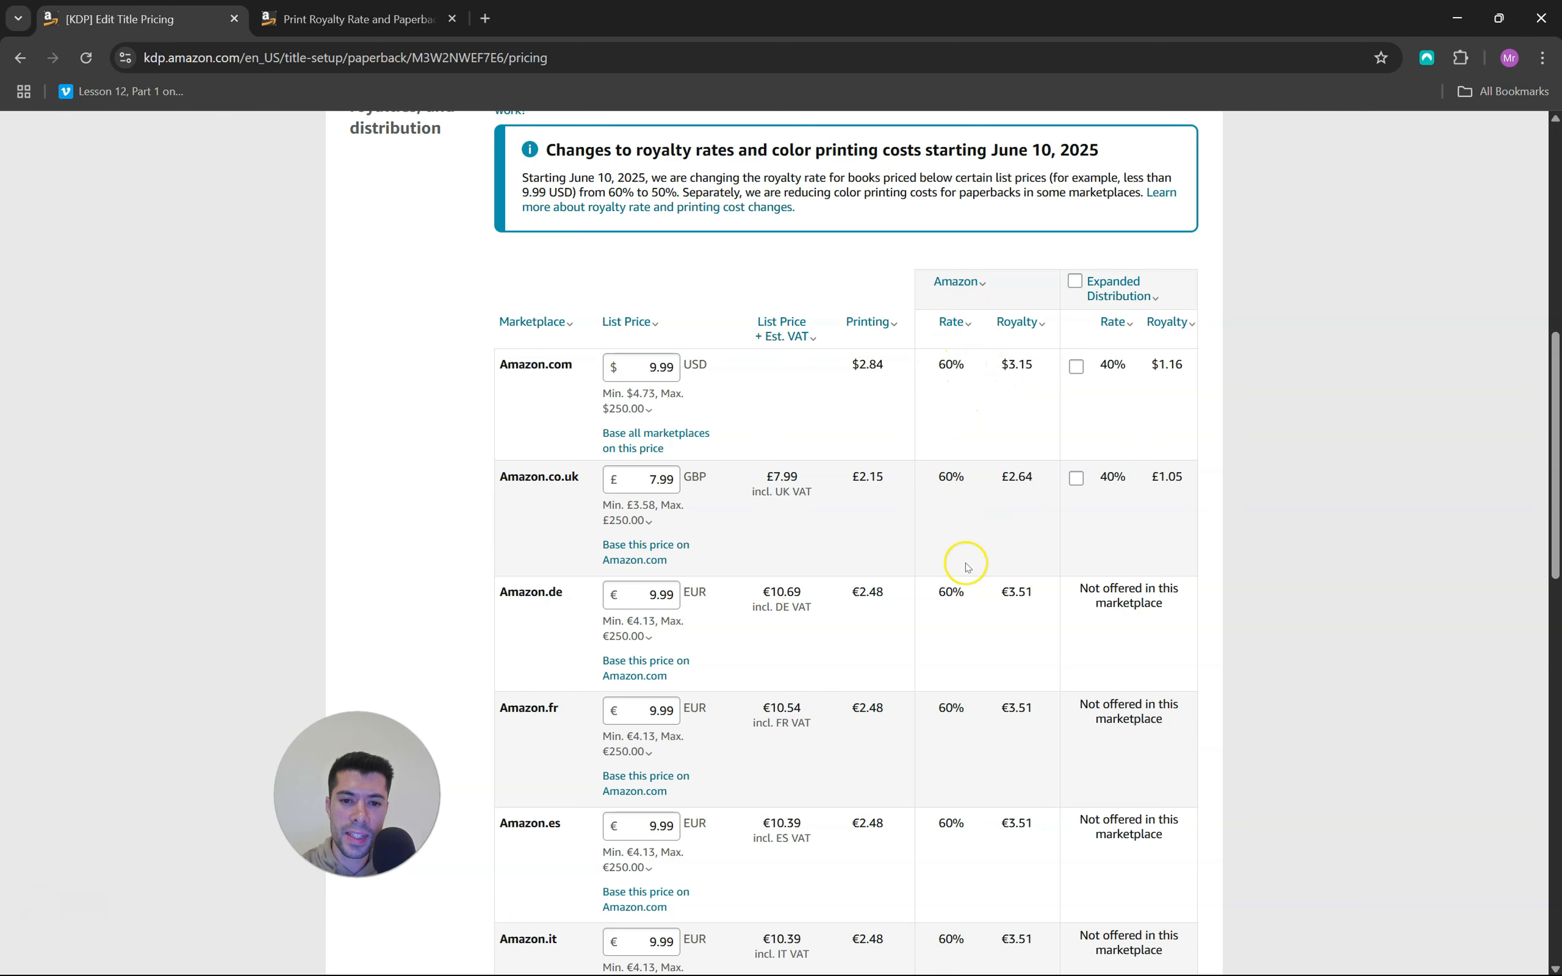
scroll(955, 625, down, 5)
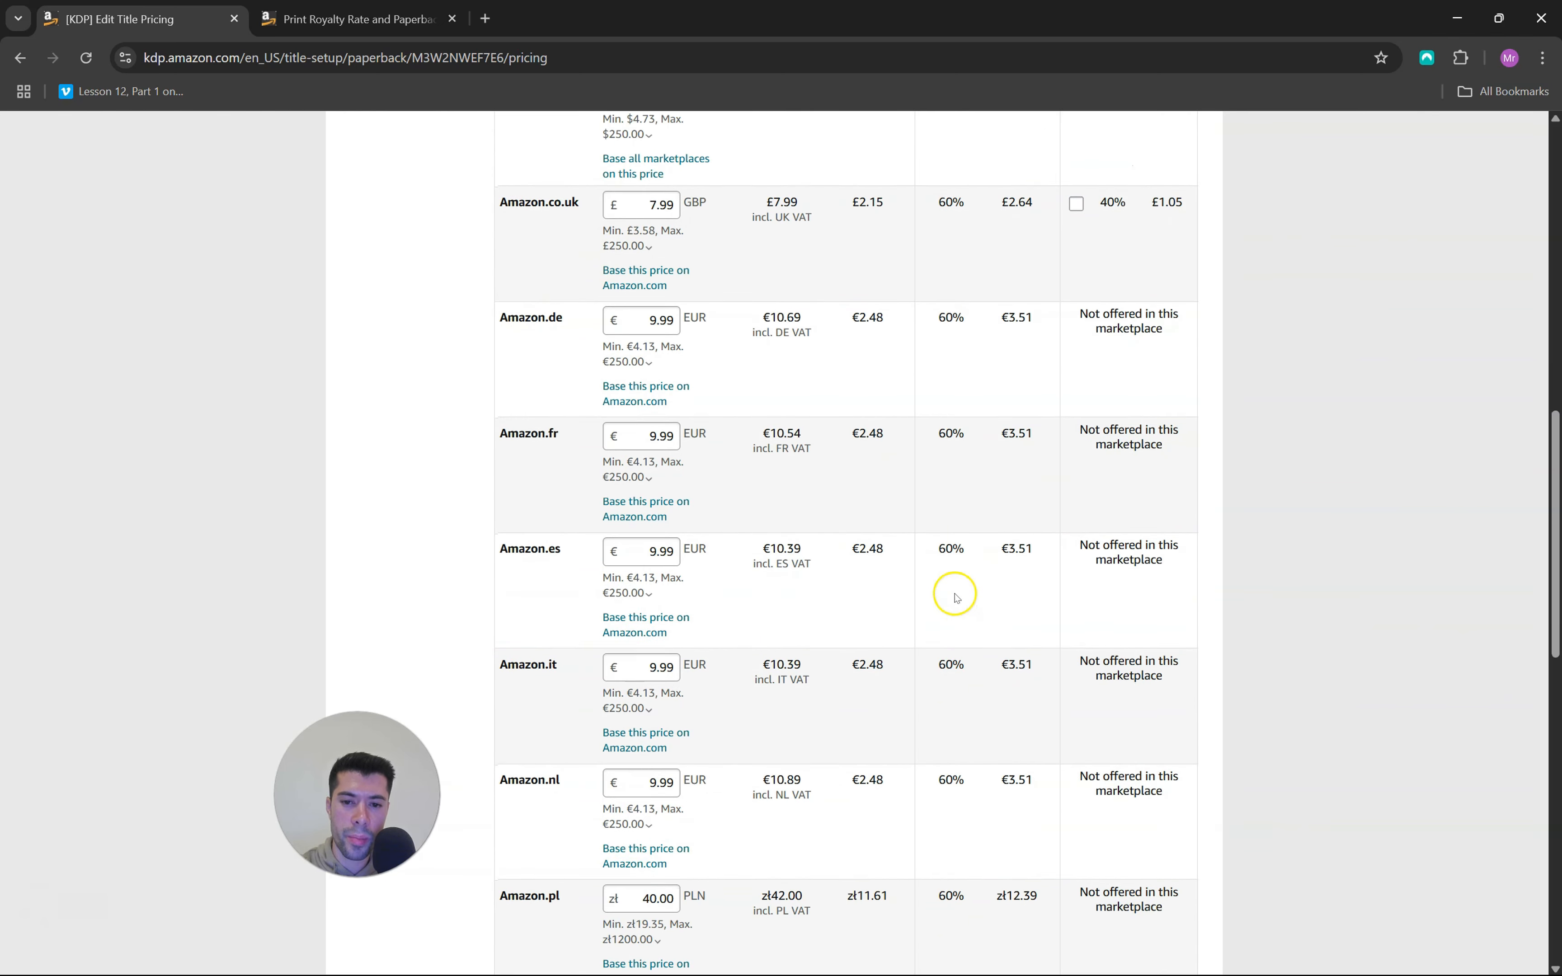
scroll(963, 563, down, 12)
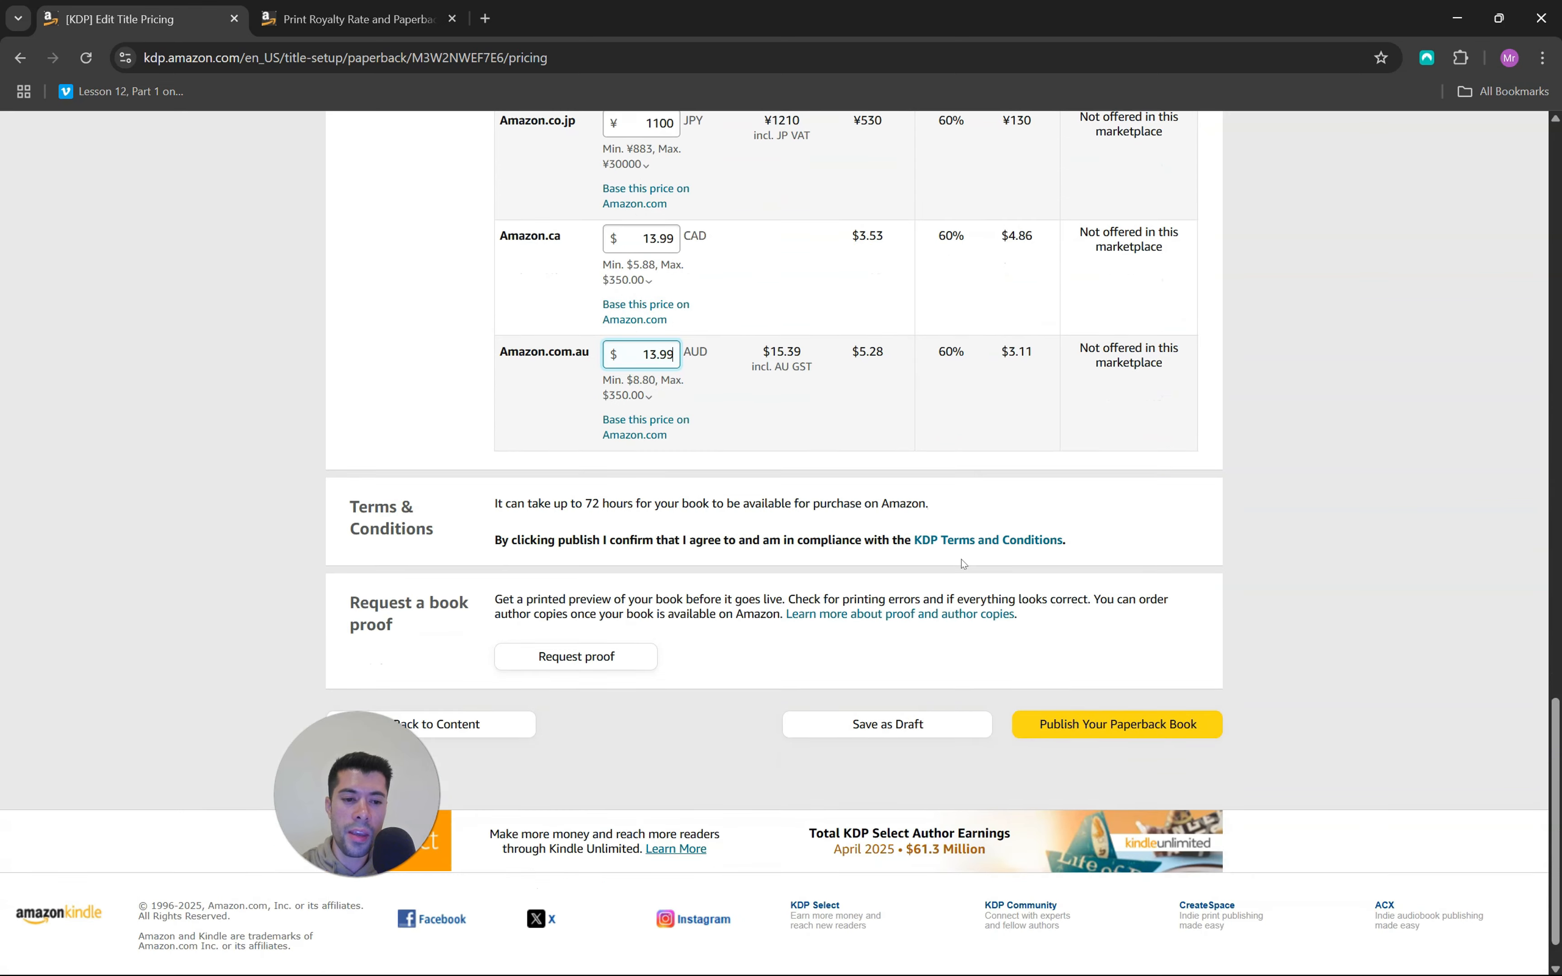
scroll(631, 696, down, 1)
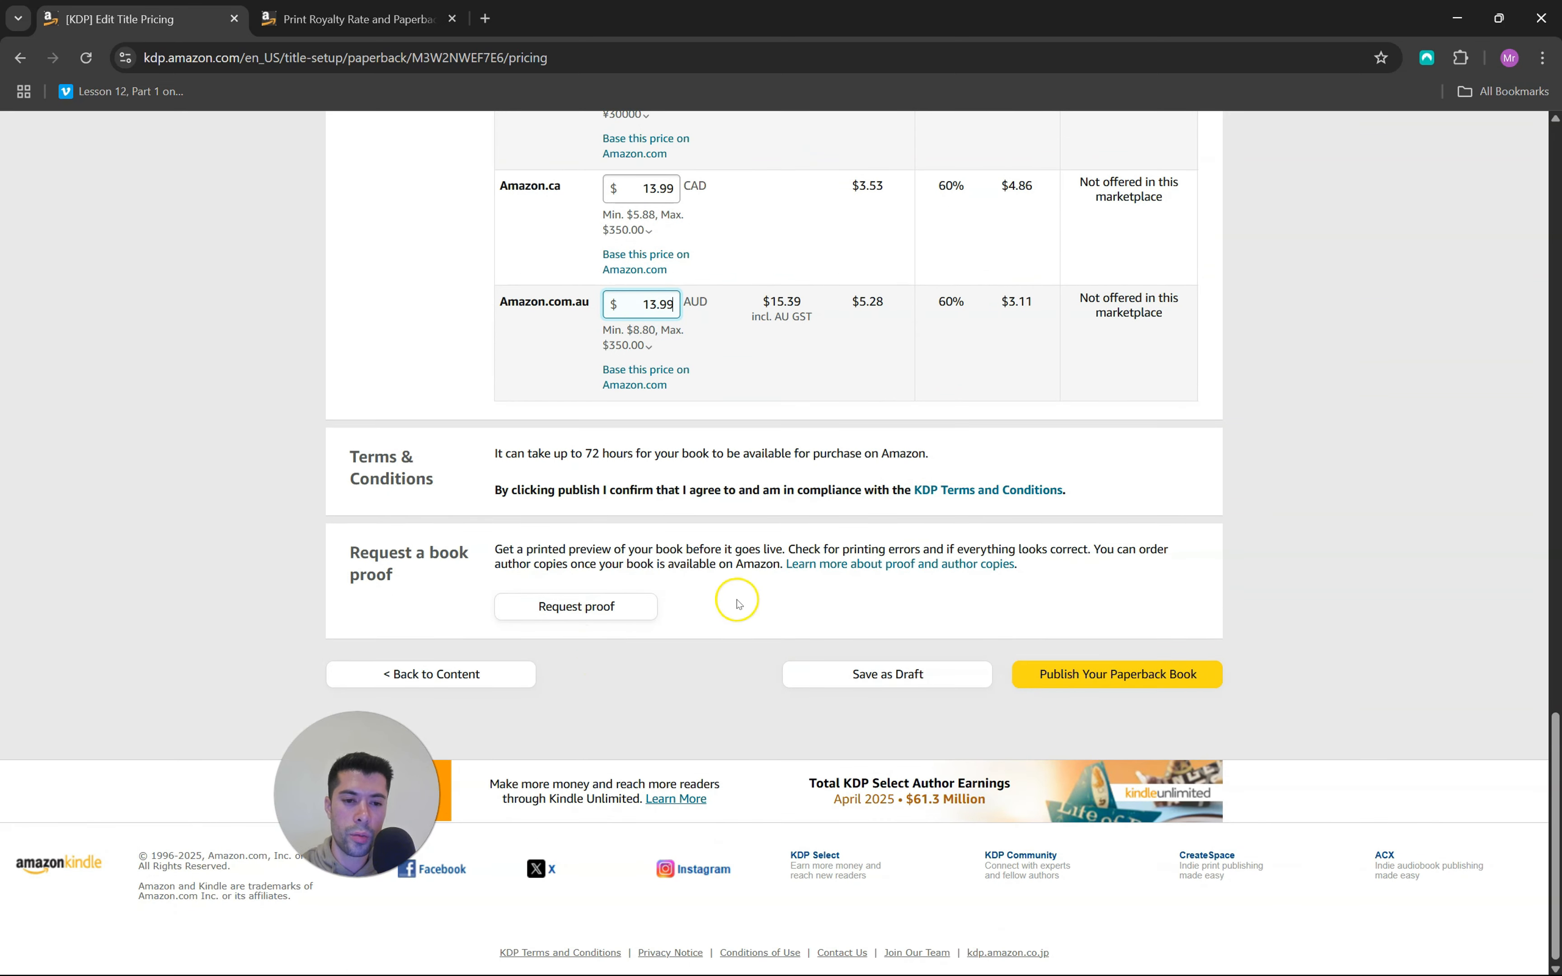
scroll(831, 438, up, 15)
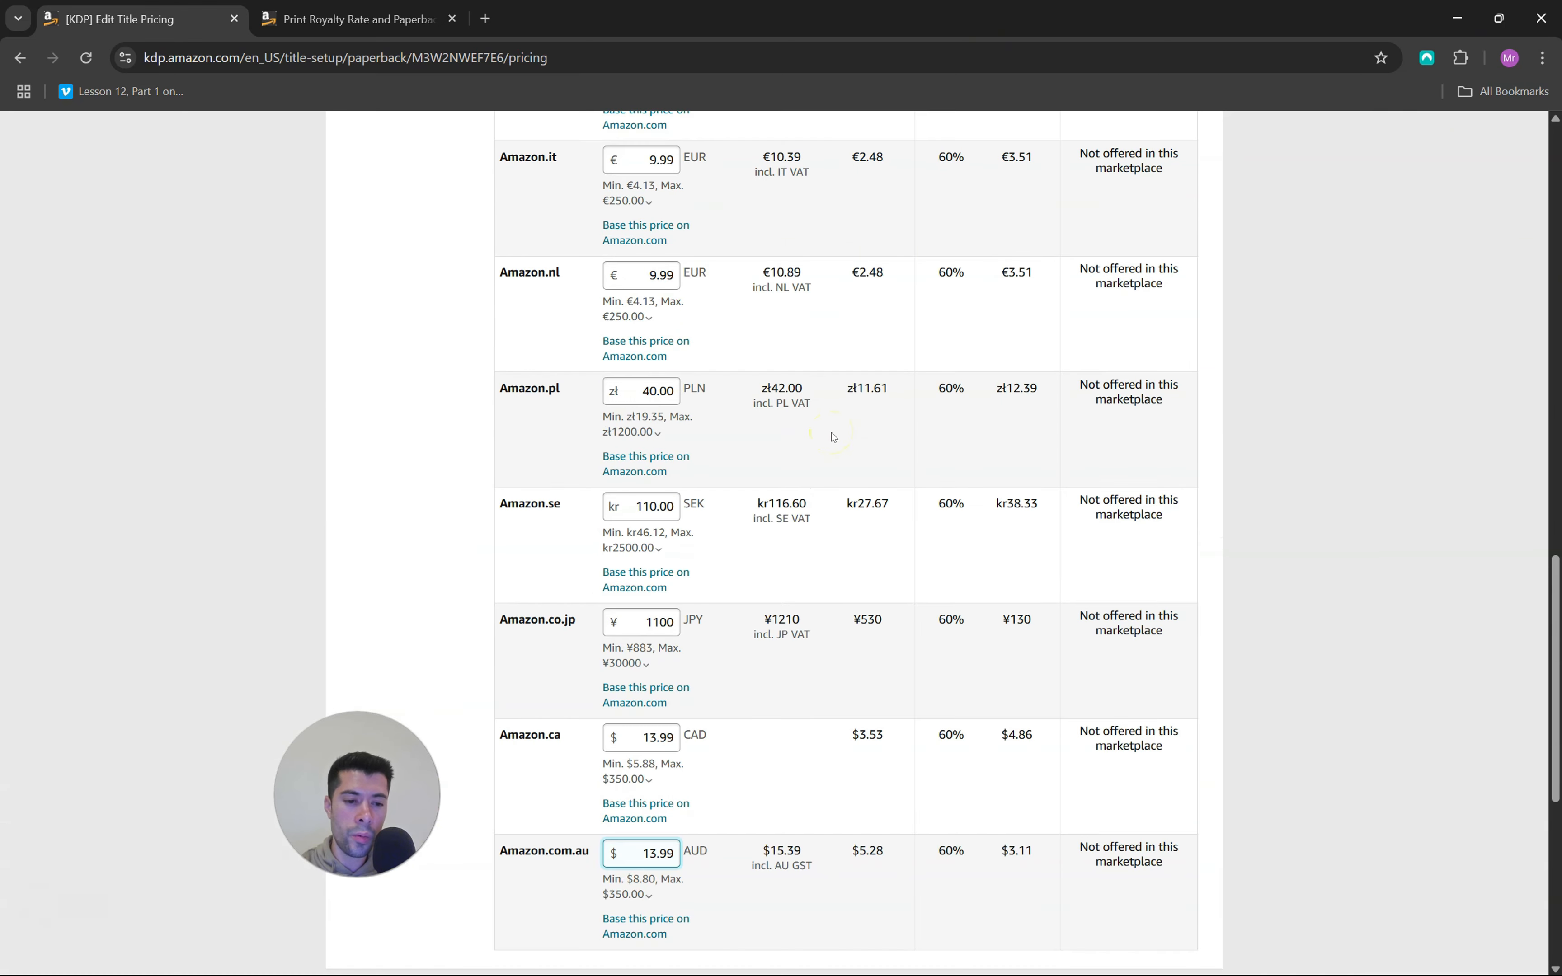
scroll(833, 437, up, 4)
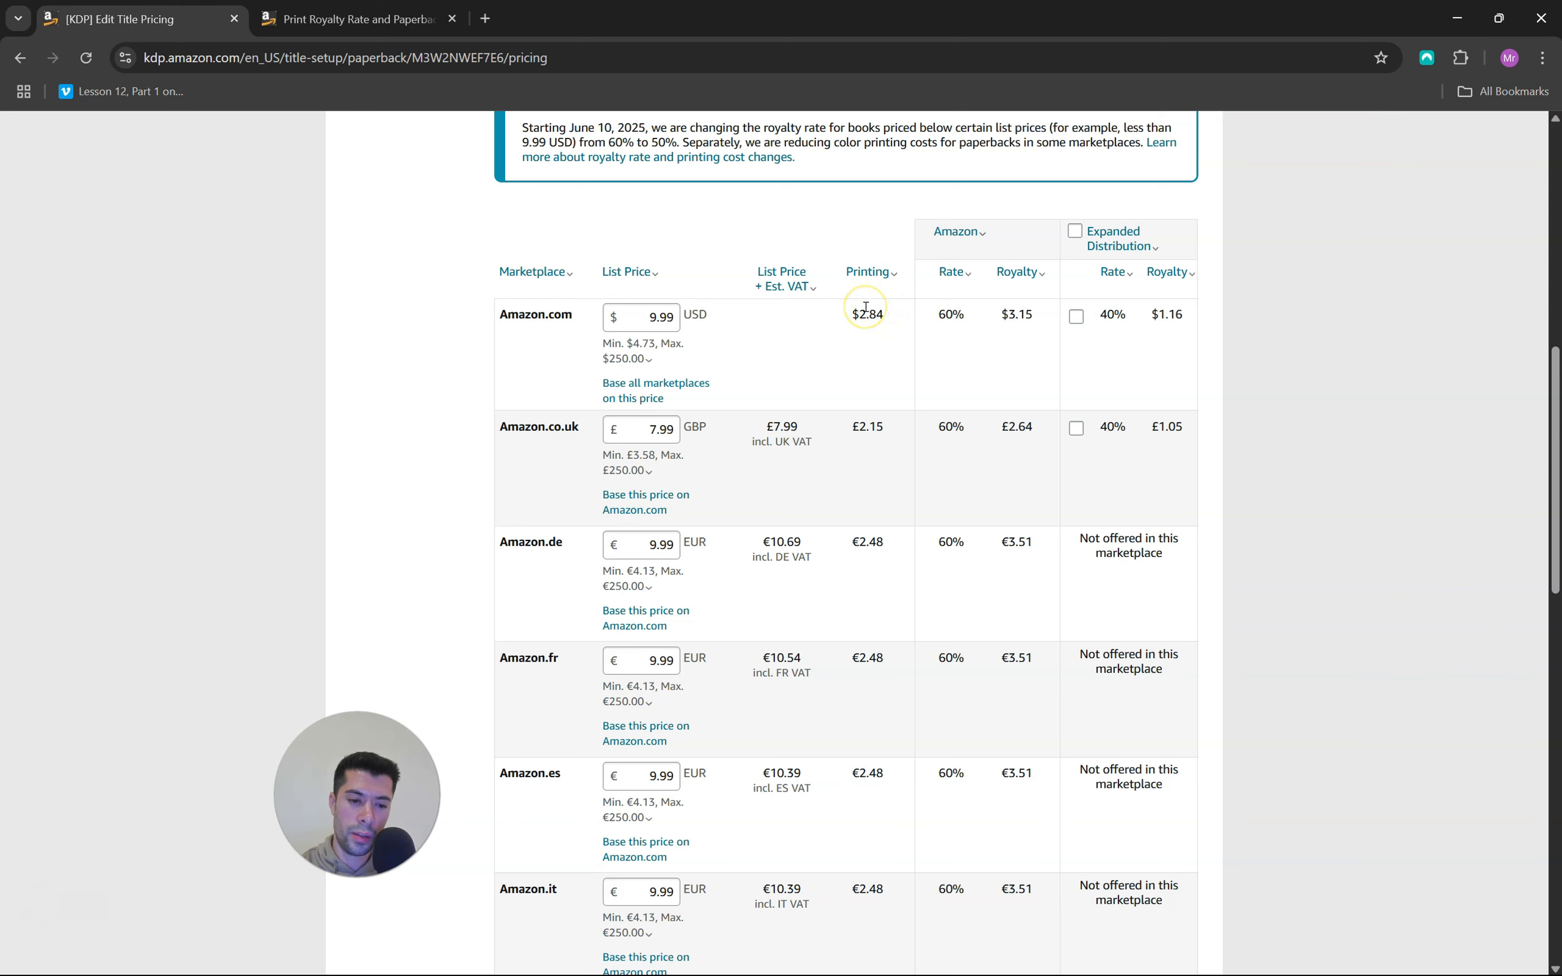
Publish the paperback book and check the review and availability time in the submission confirmation
scroll(866, 307, down, 10)
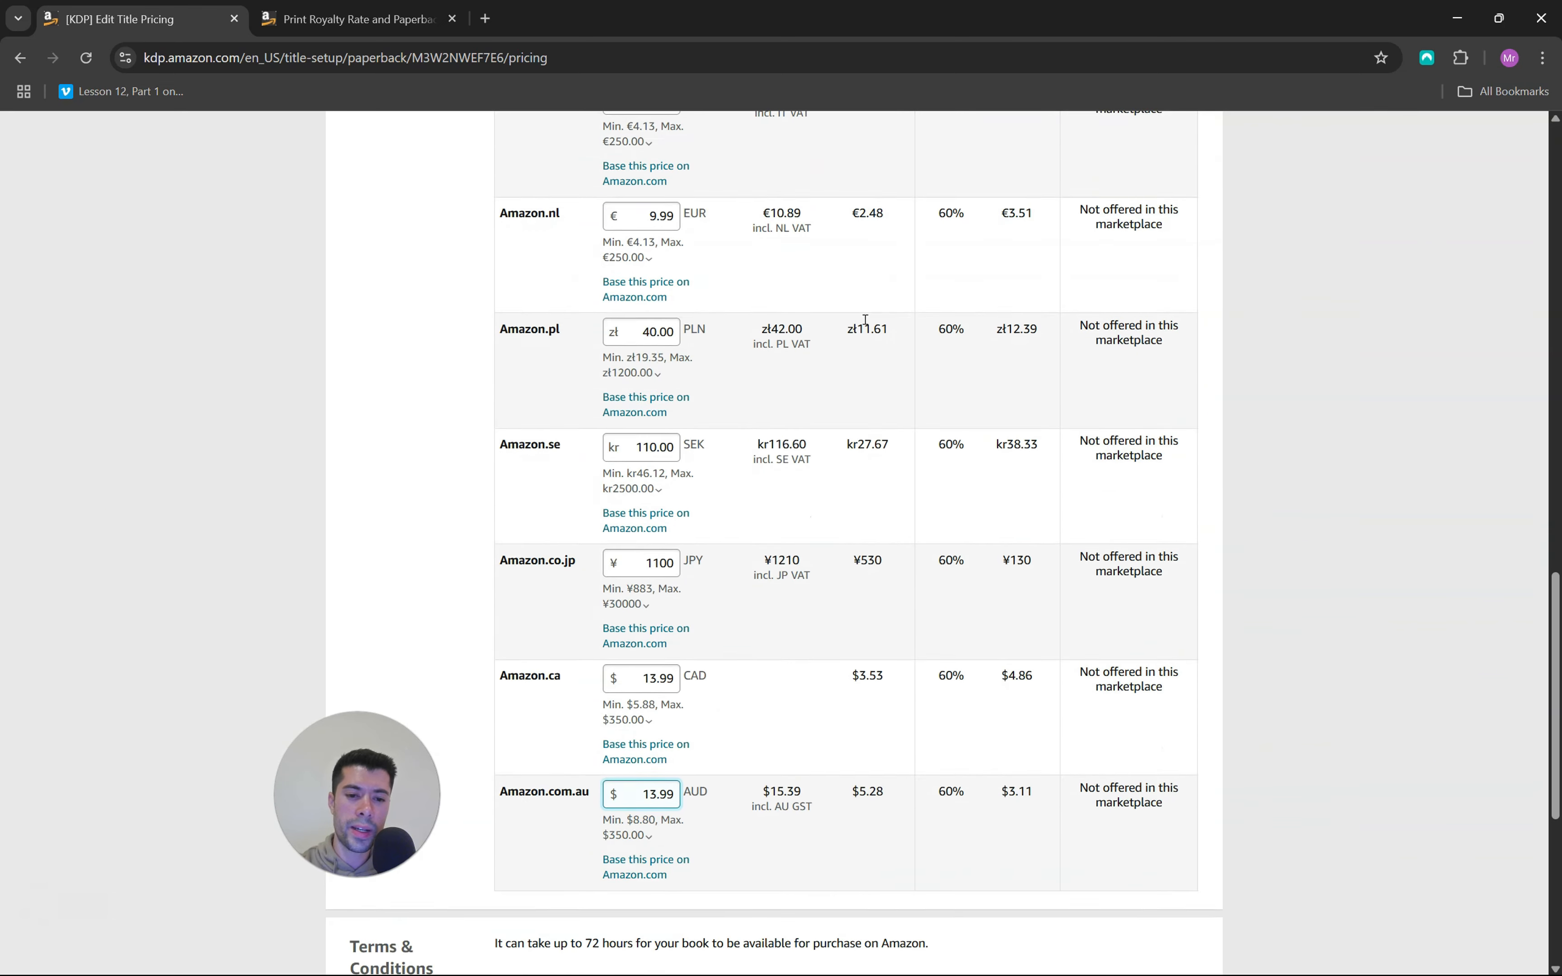
scroll(865, 320, down, 3)
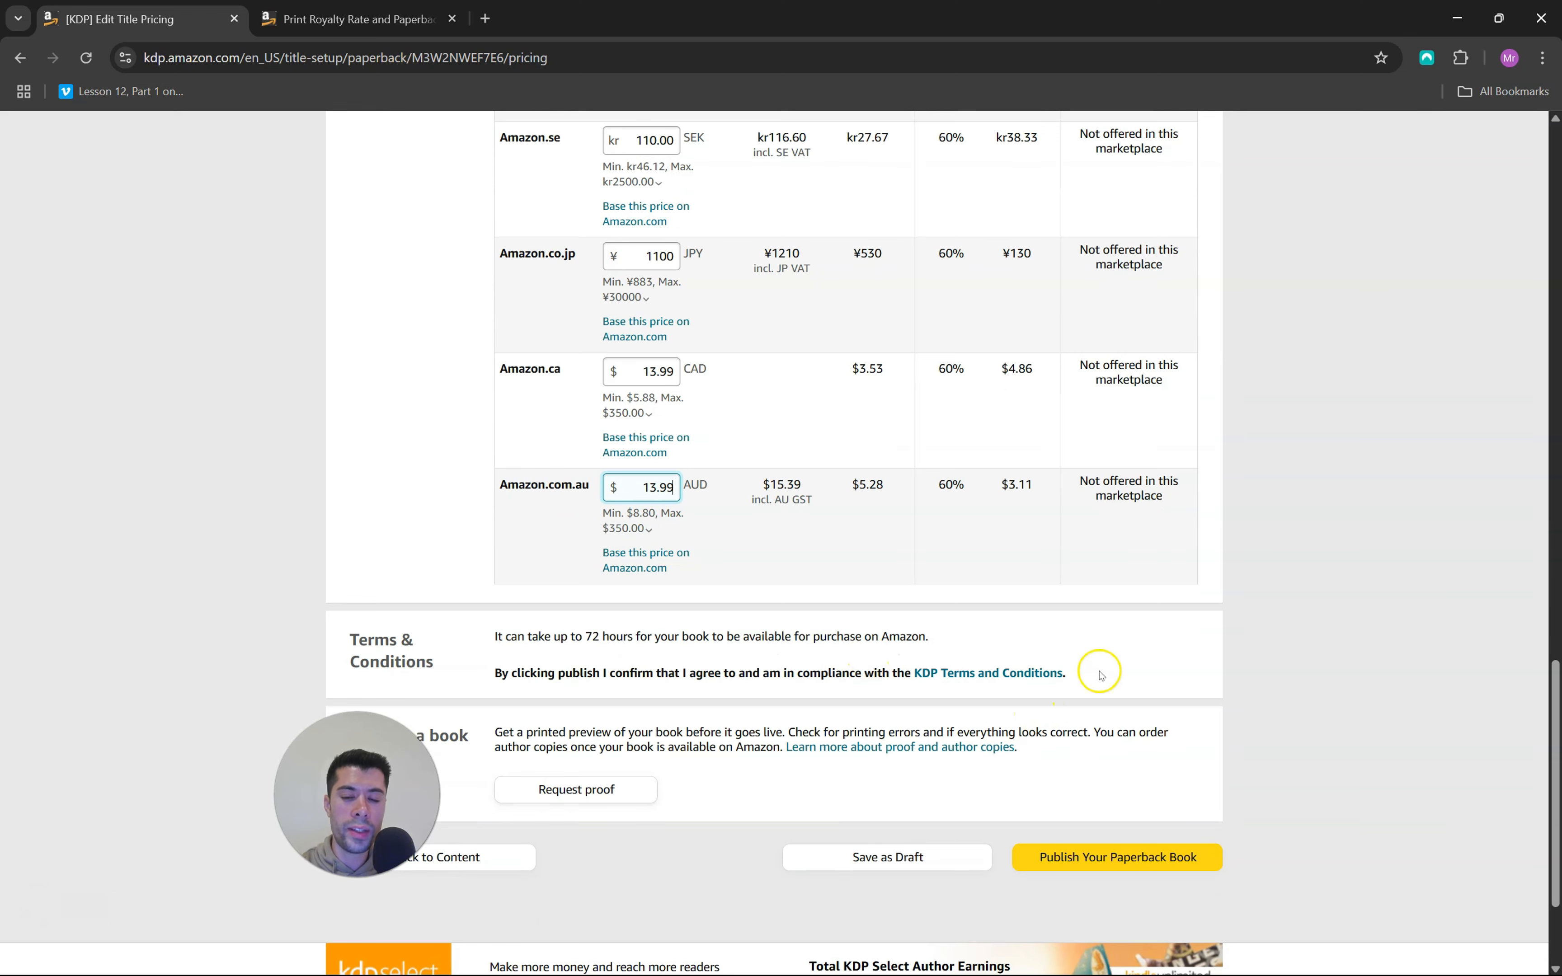
click(1132, 858)
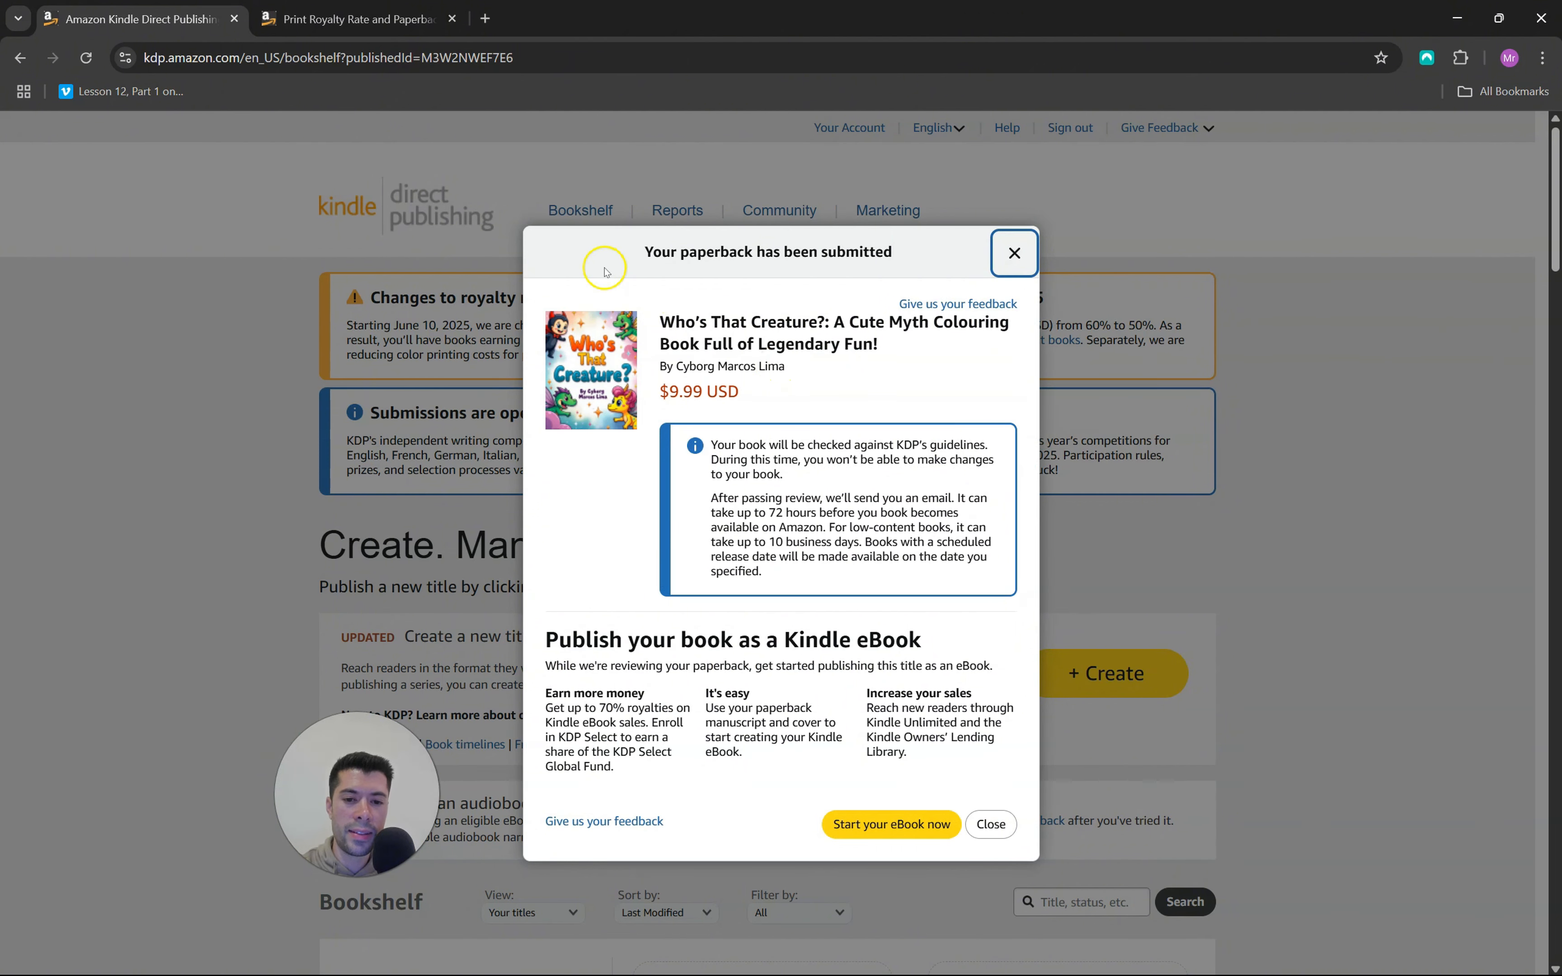
drag(768, 514, 774, 513)
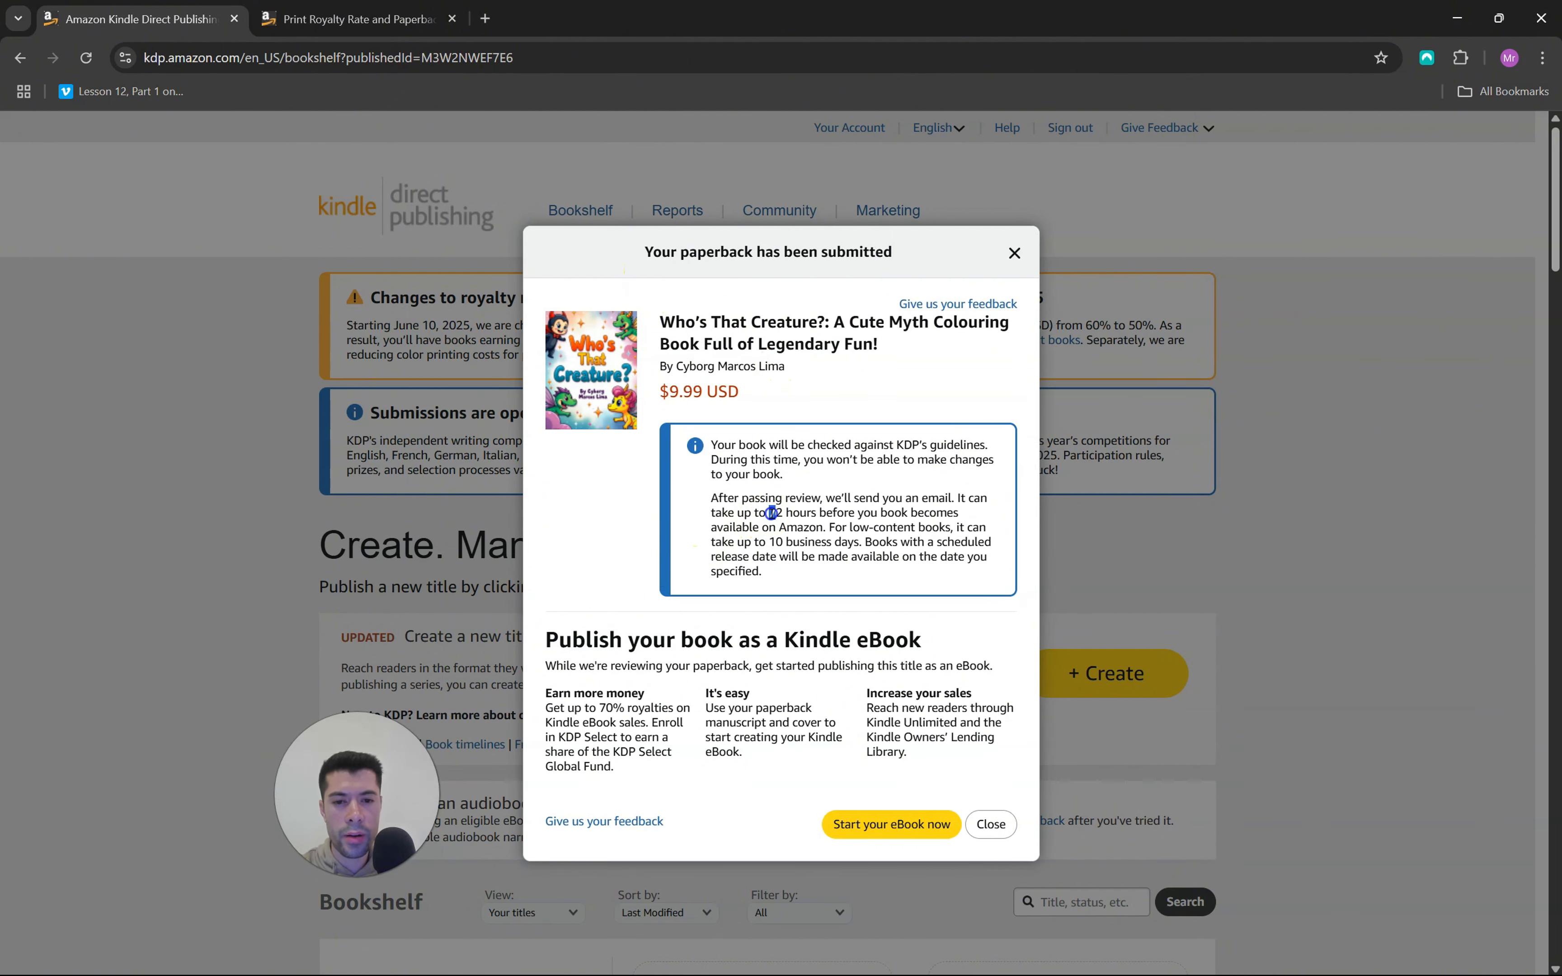